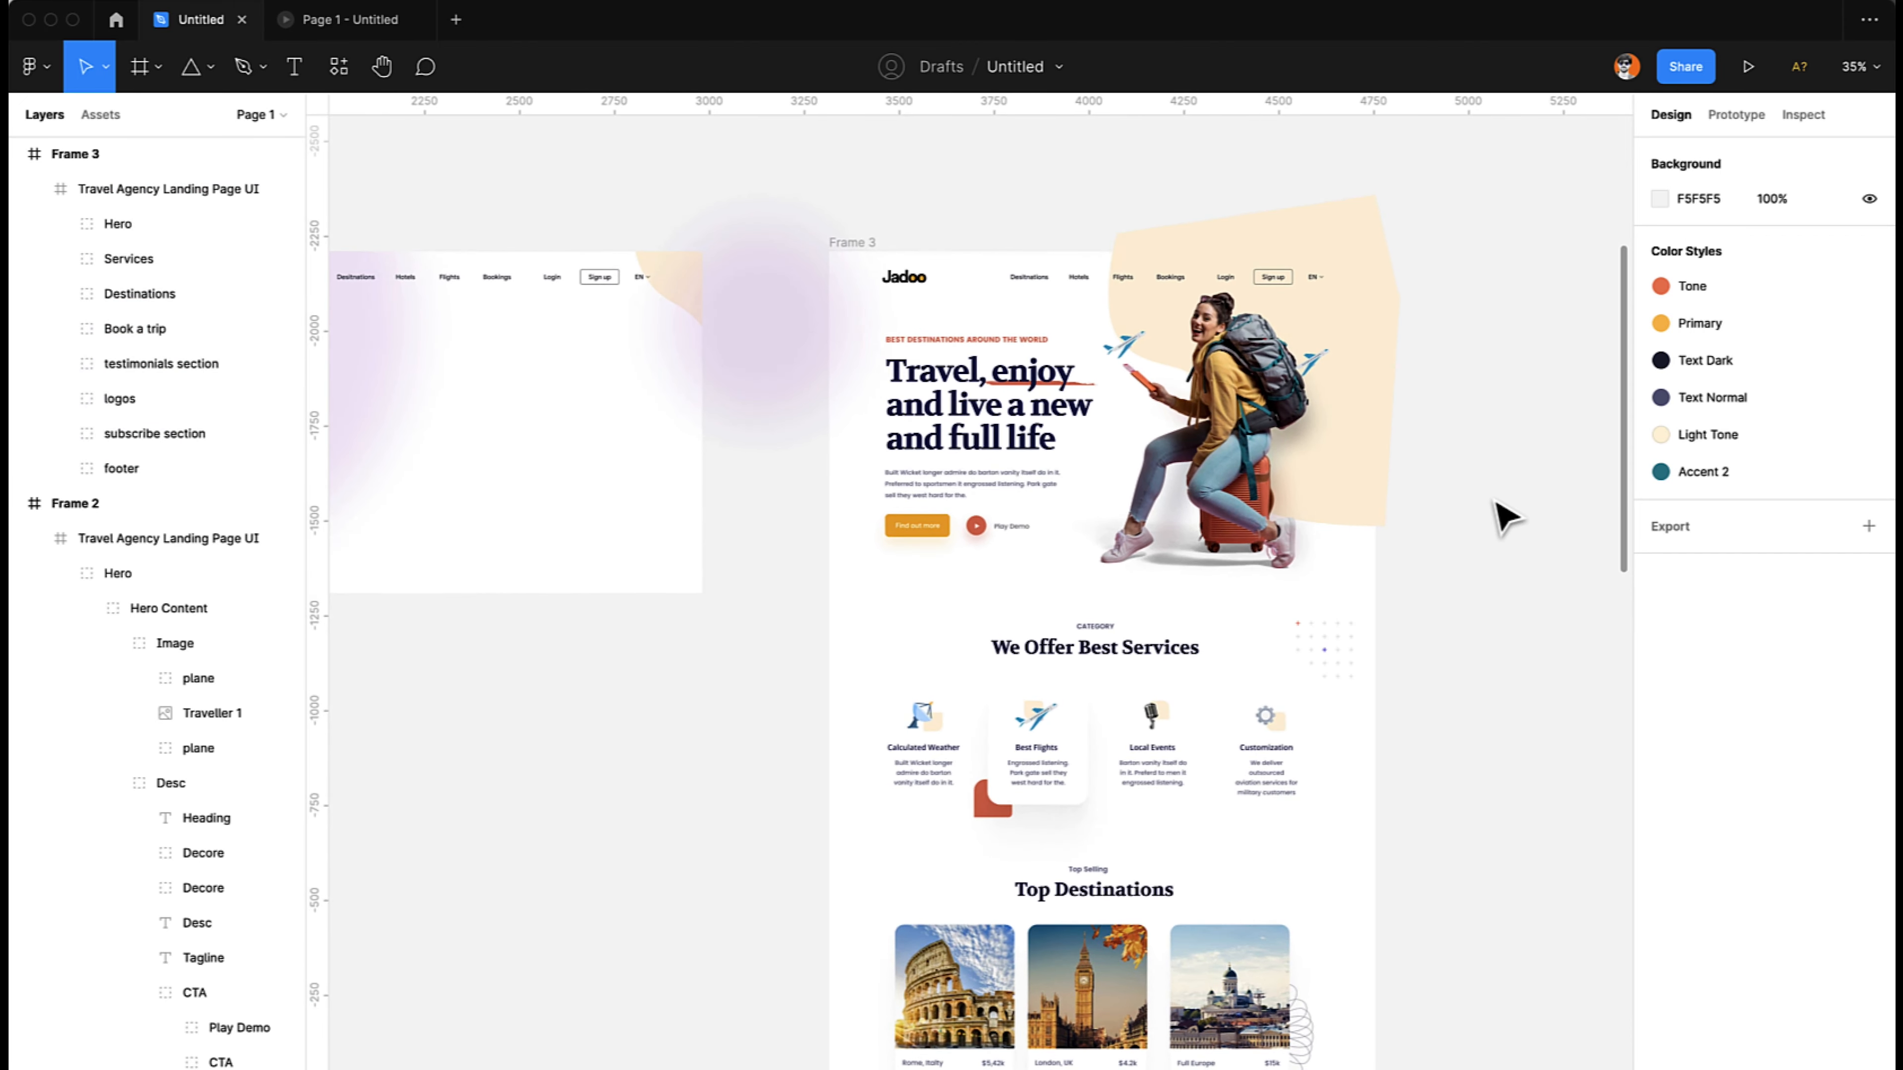
- Duplicate Frame 3 and place the copy farther to the right at X 5150
scroll(1505, 518, up, 2)
scroll(1506, 517, right, 2)
scroll(1506, 518, right, 4)
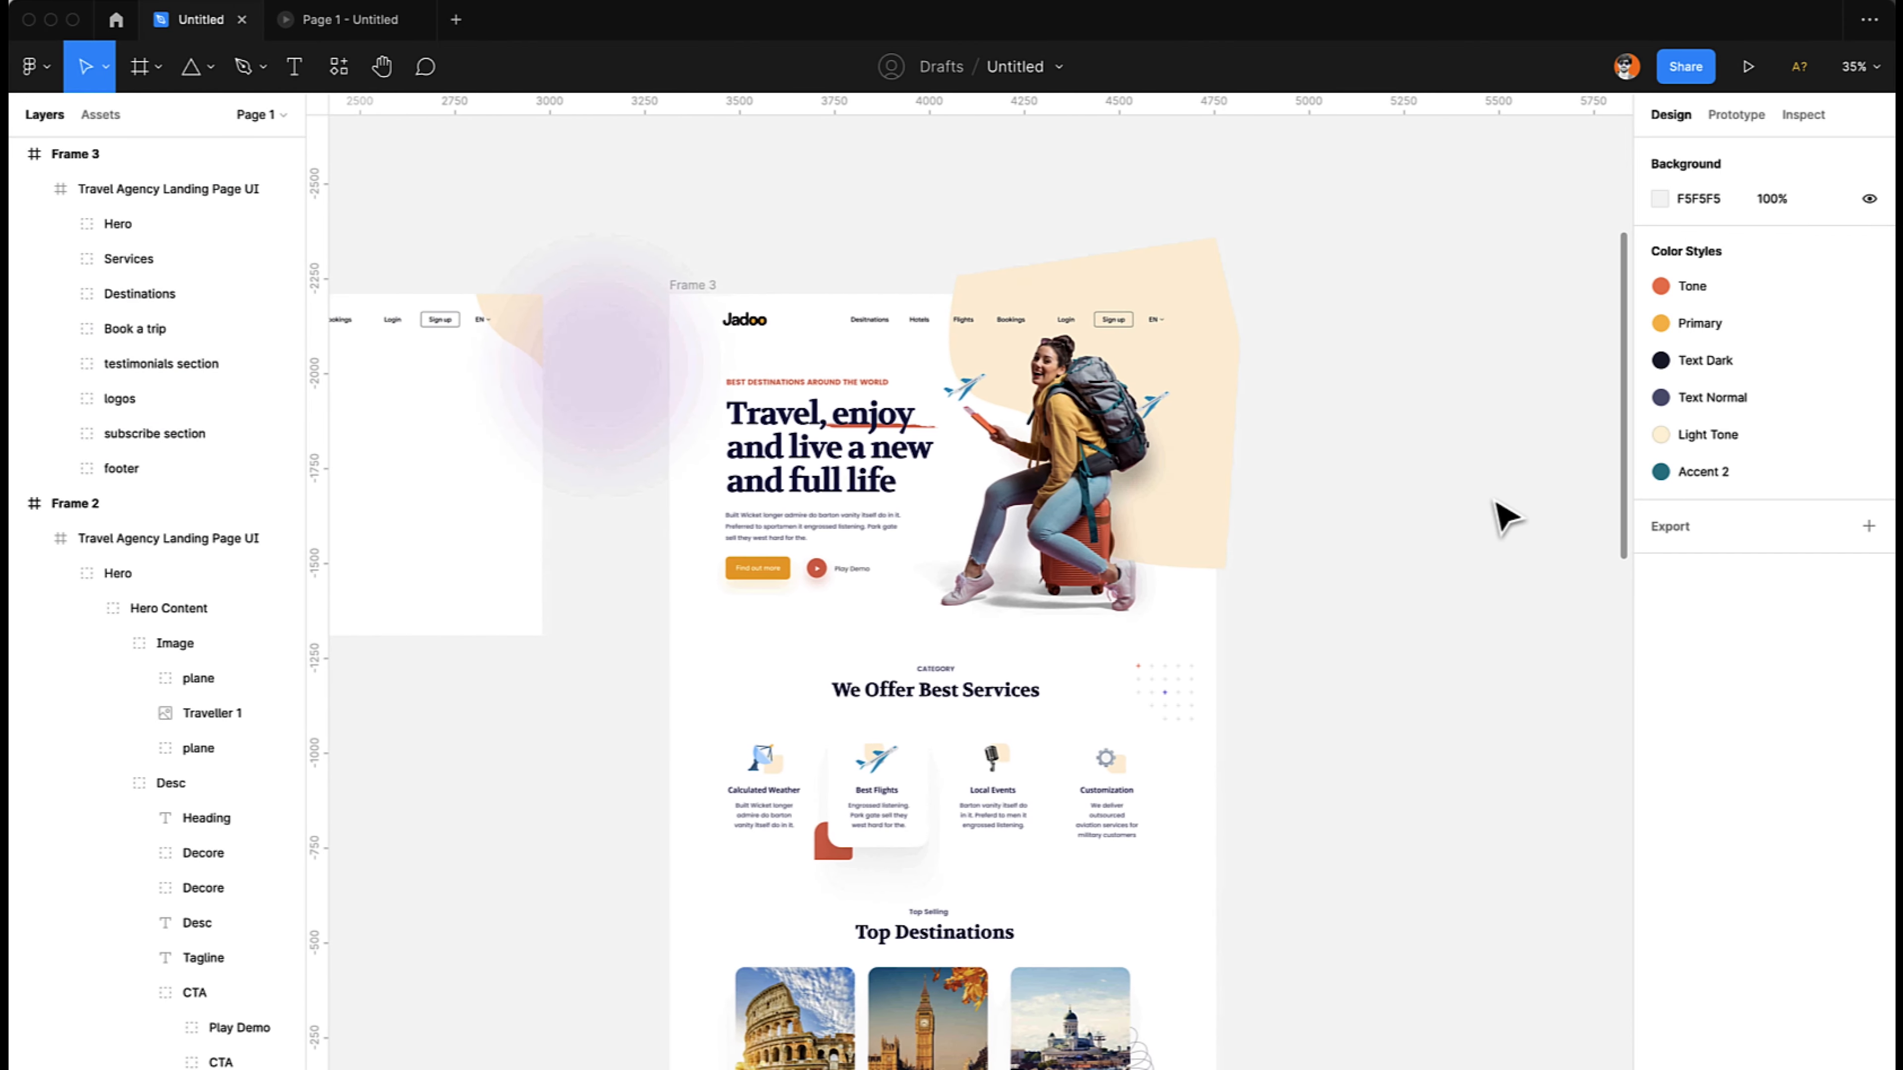
click(688, 285)
key(ctrl+d)
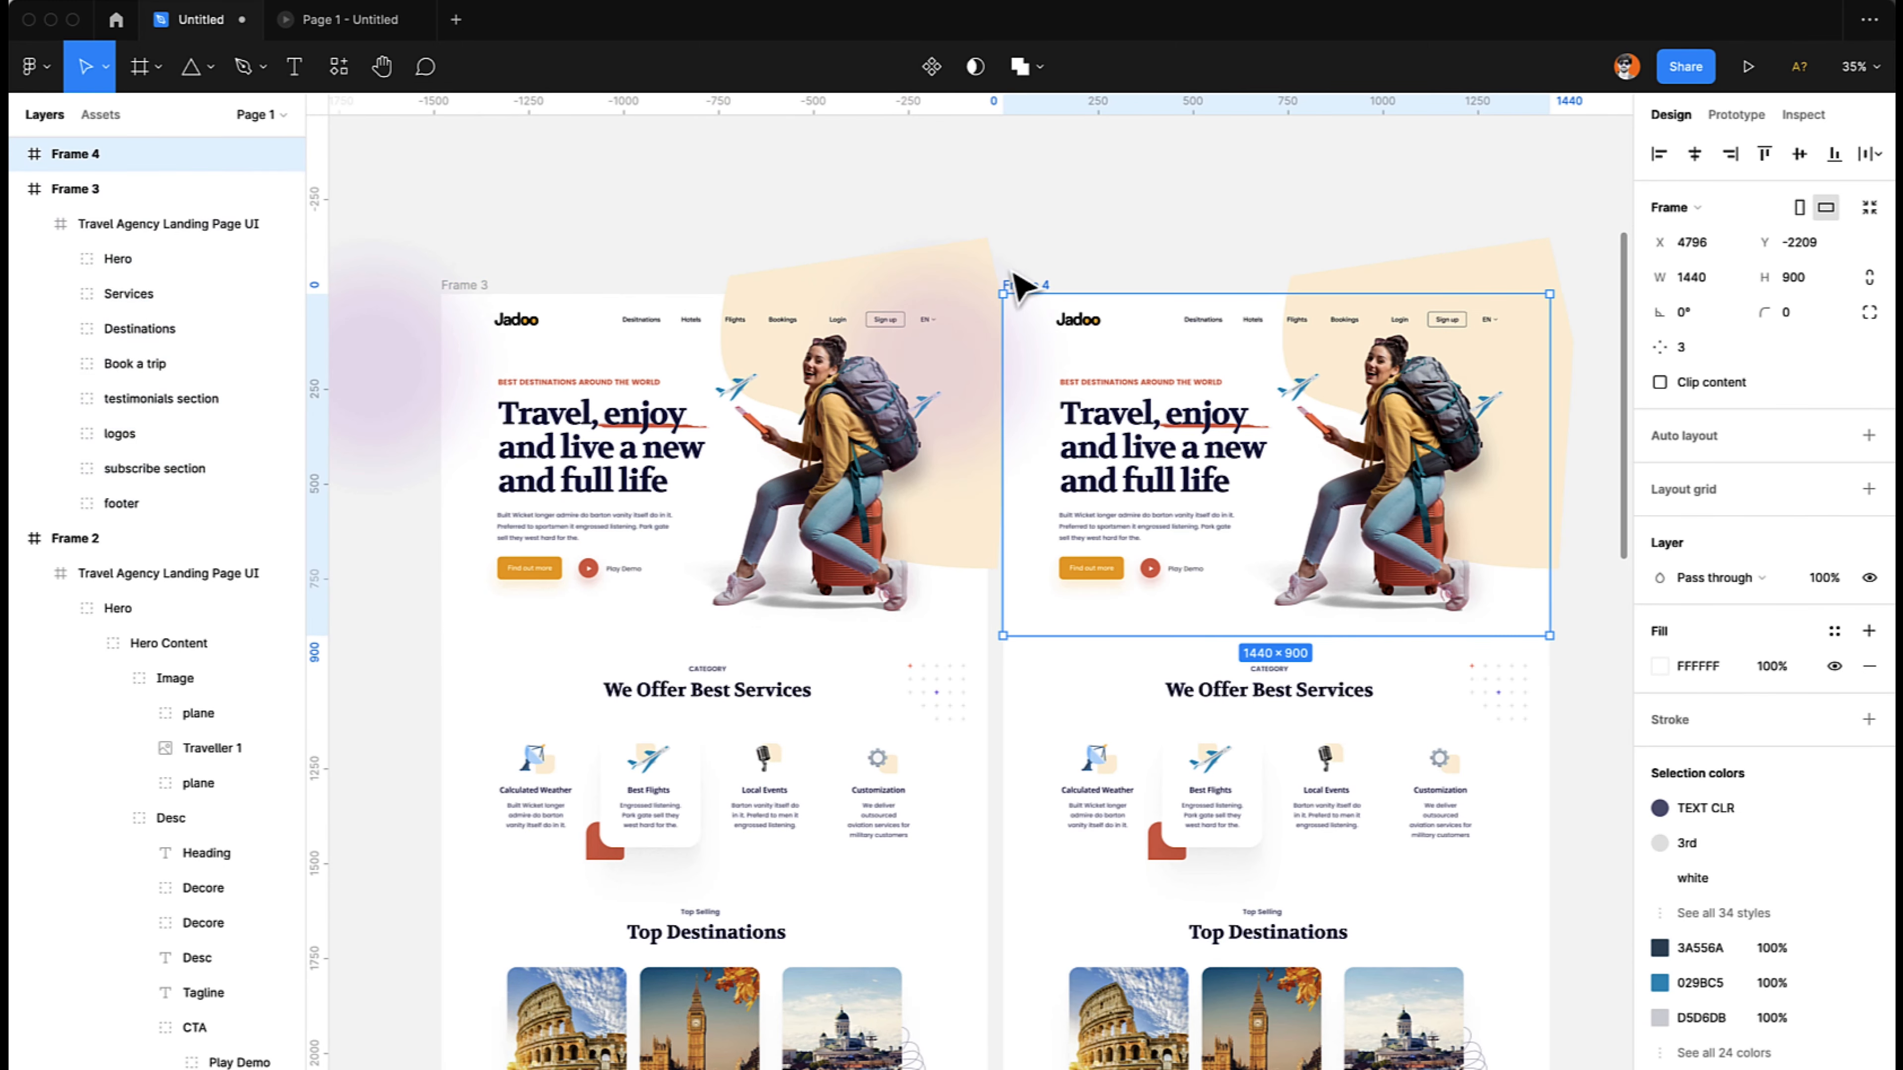
drag(1117, 286, 1162, 290)
scroll(1159, 499, right, 8)
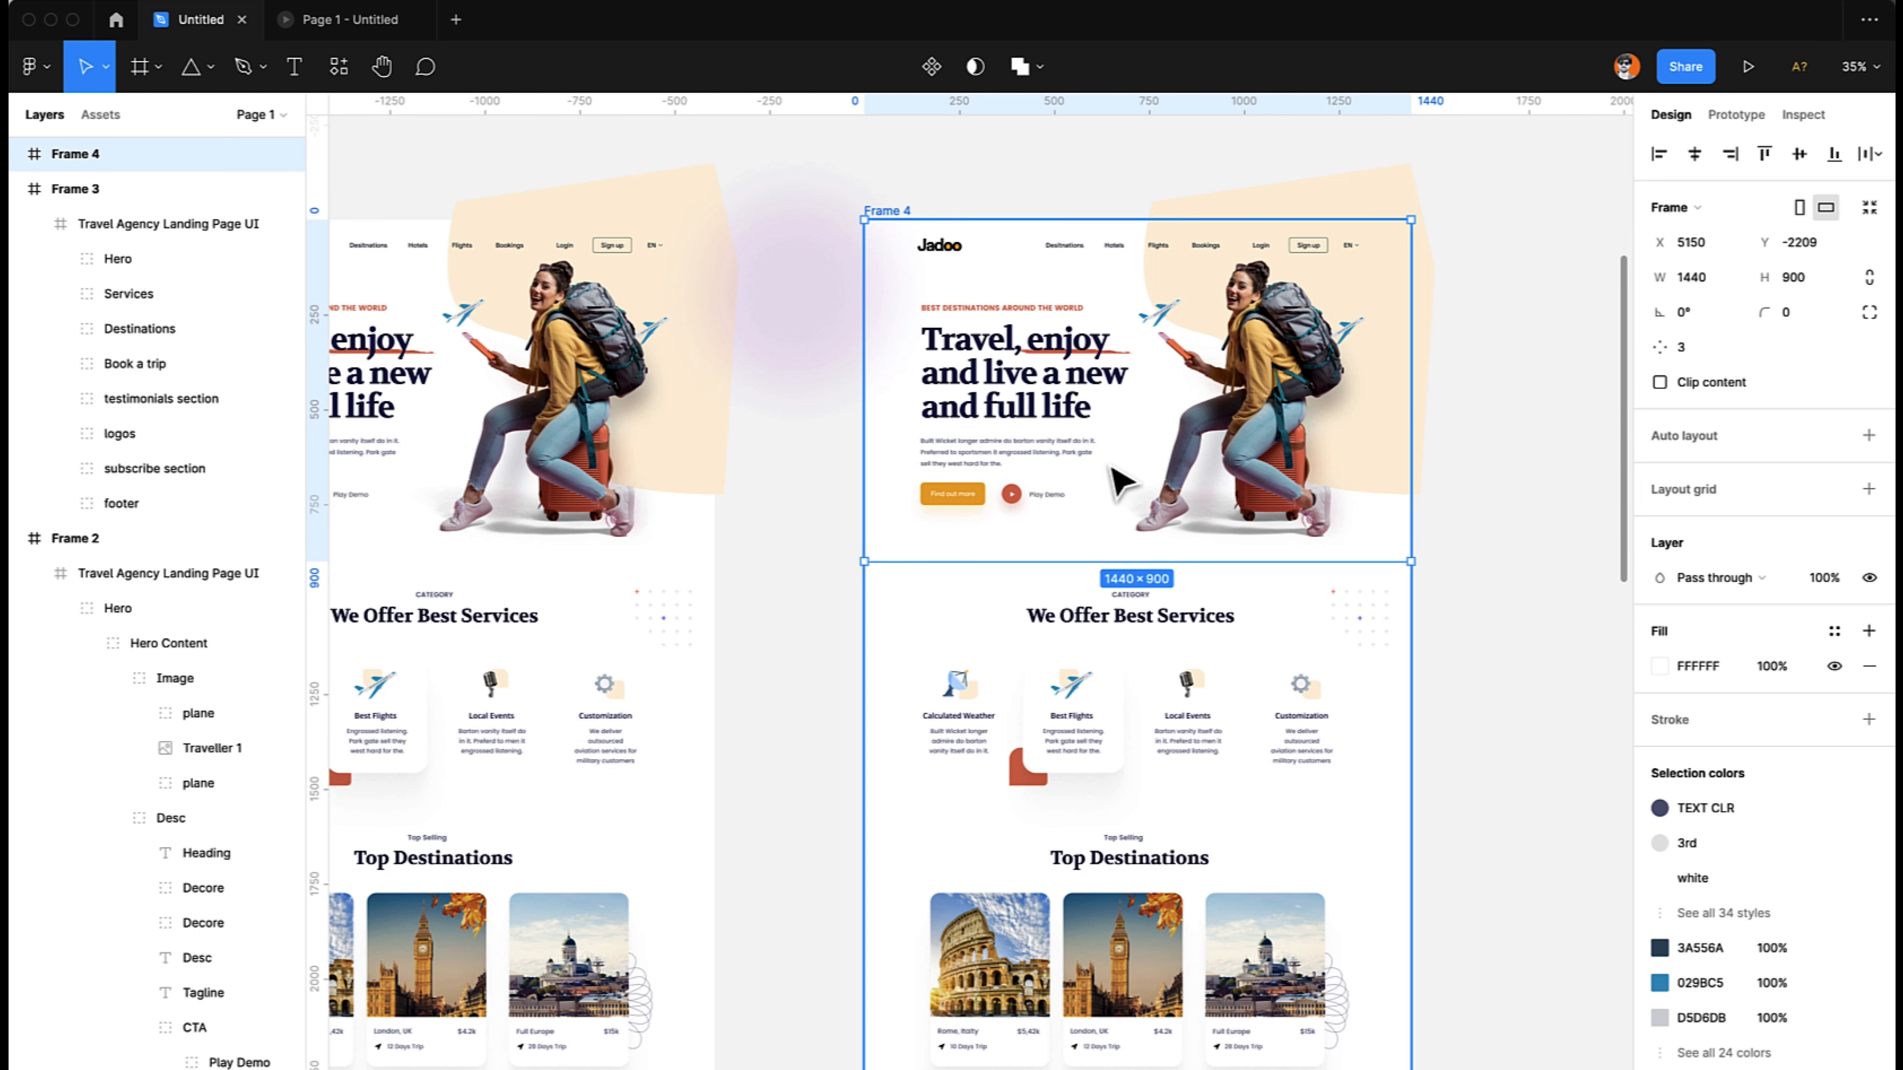
- Move the landing page inside Frame 4 up to Y -929 and turn on clip content for Frame 4
scroll(776, 639, left, 5)
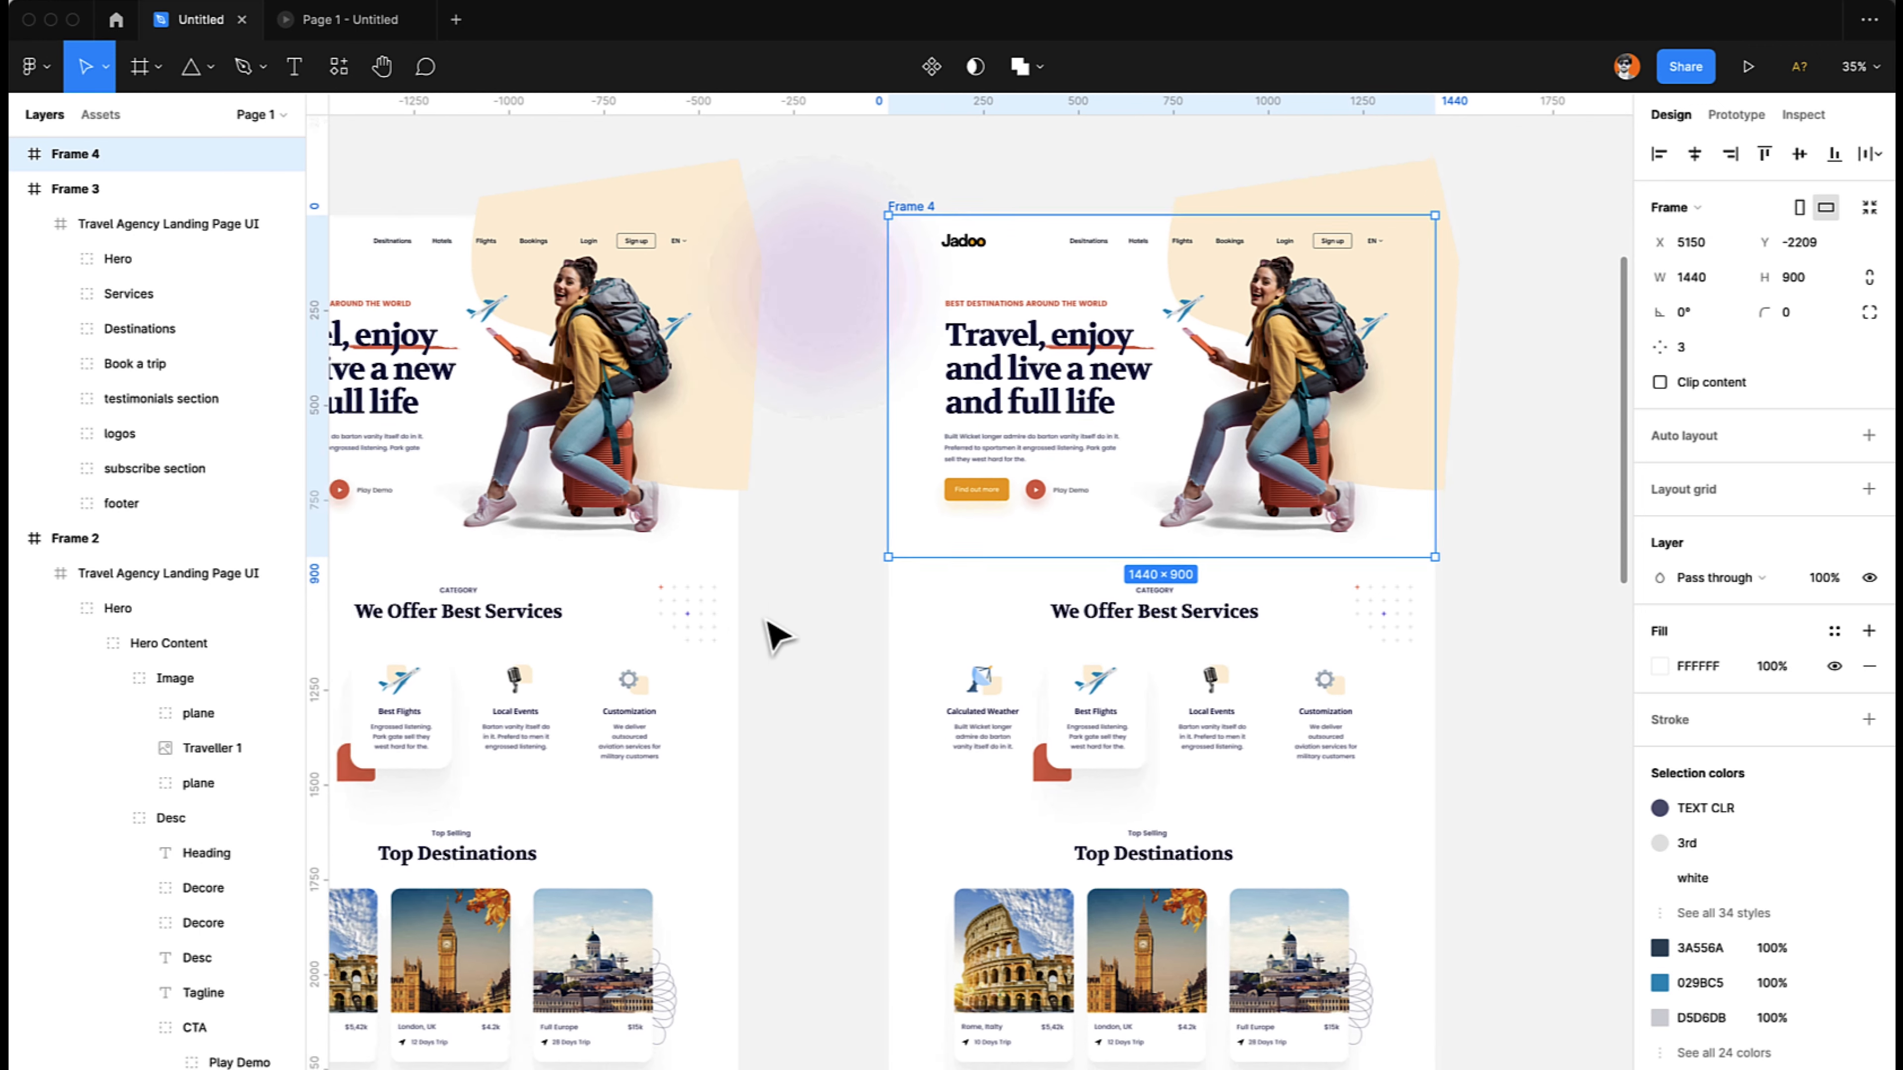
scroll(771, 633, right, 7)
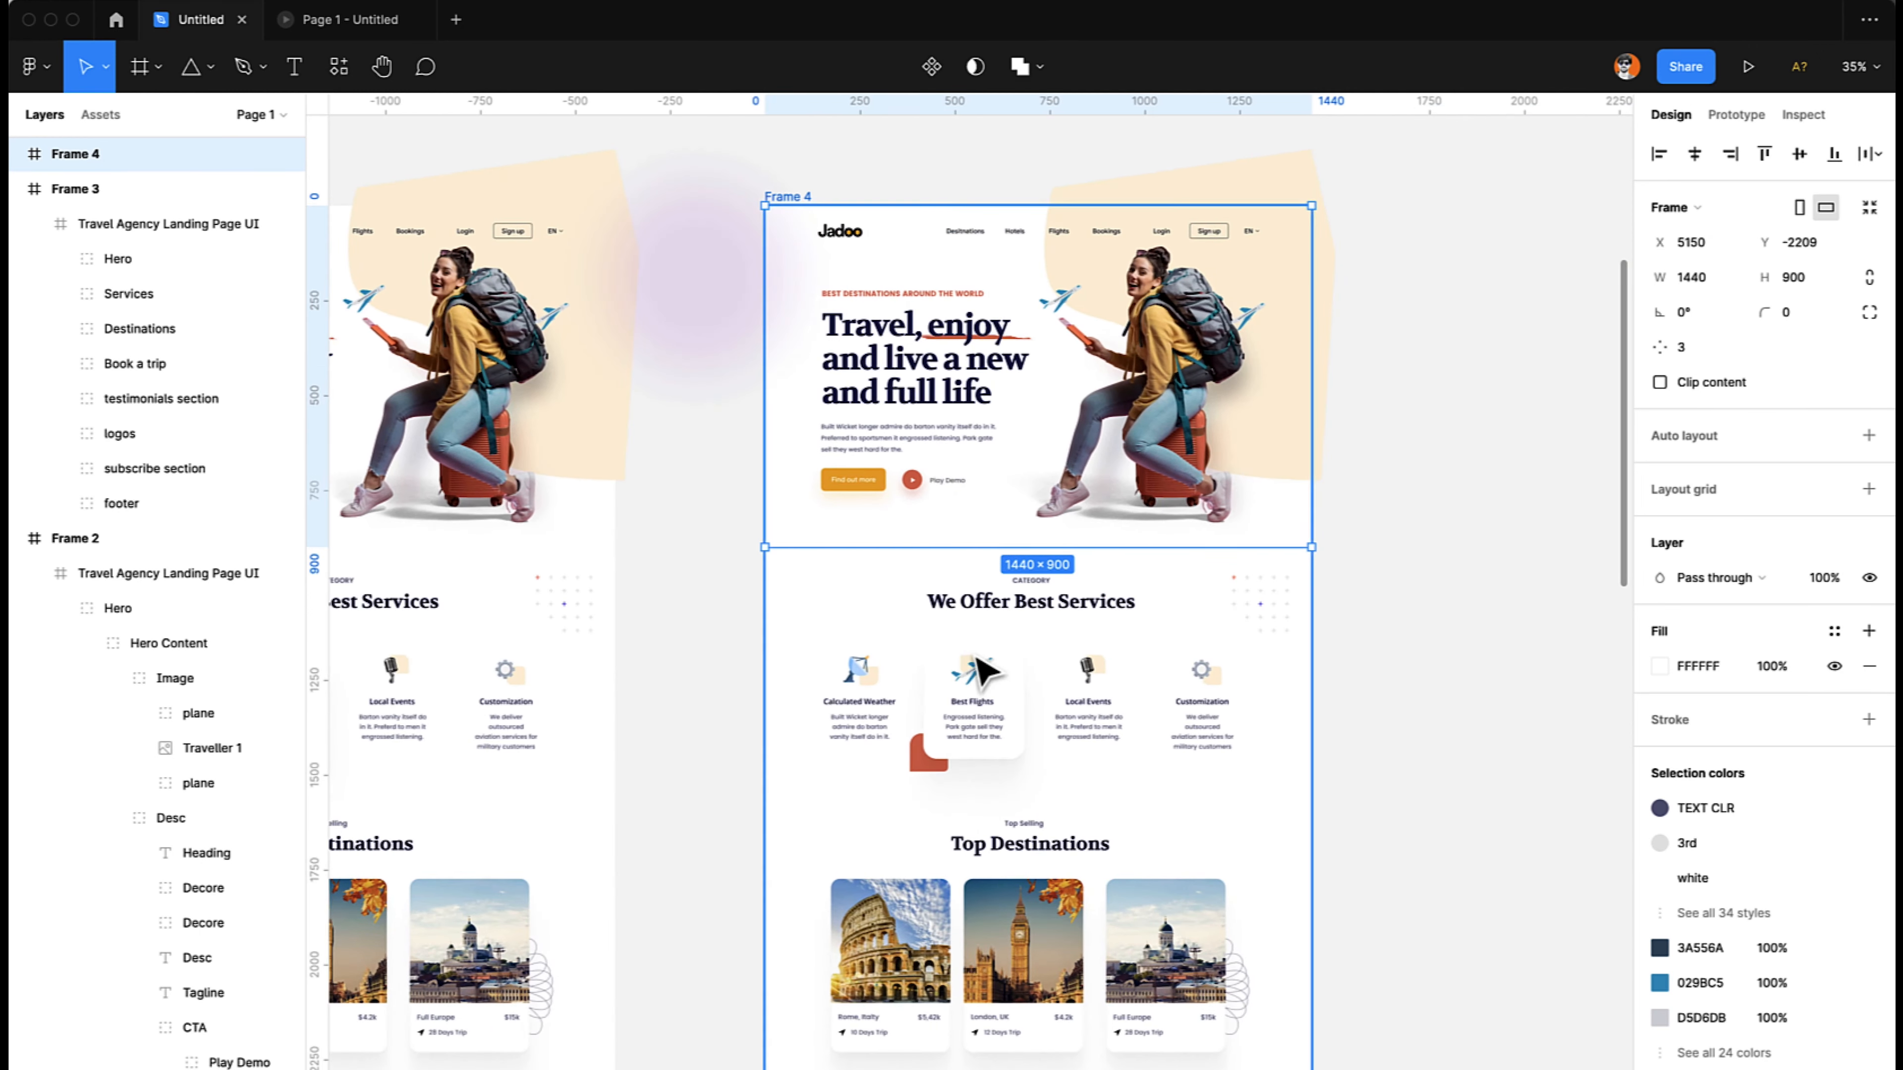
drag(989, 738, 971, 371)
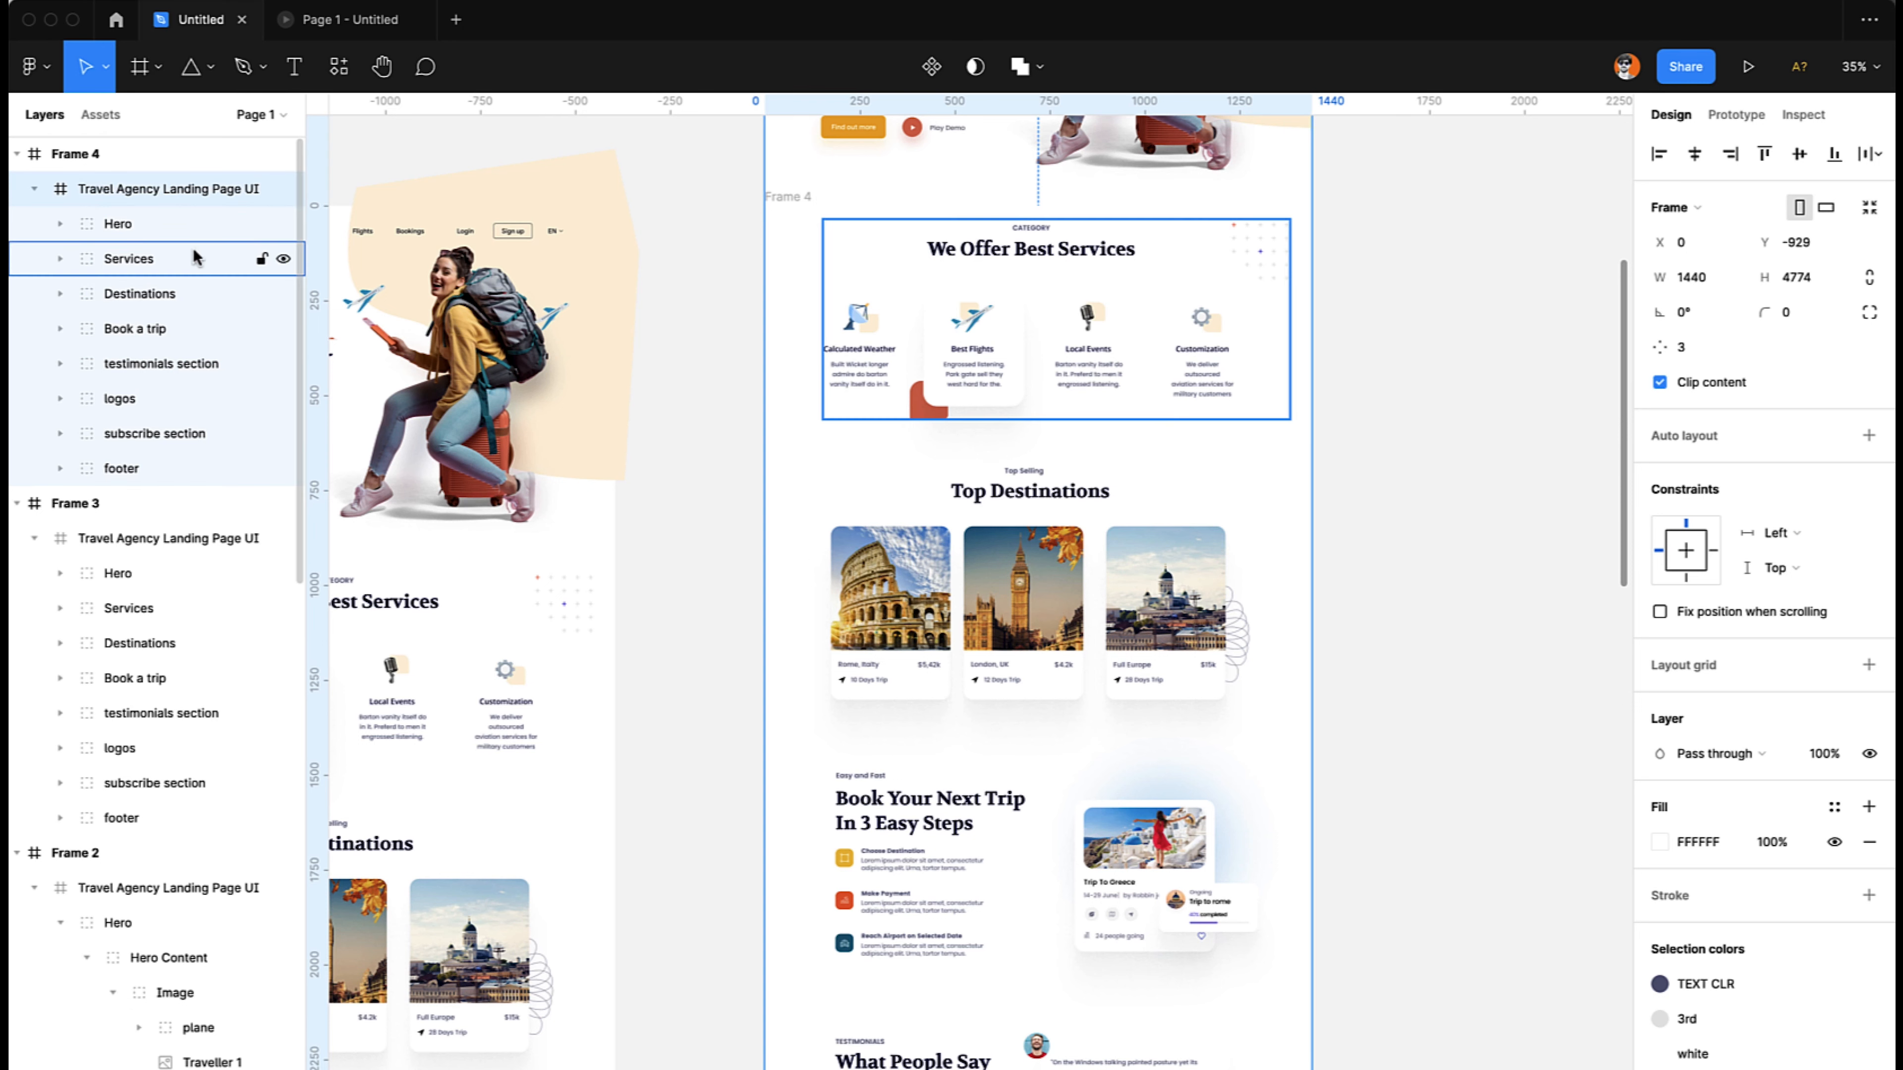
click(150, 153)
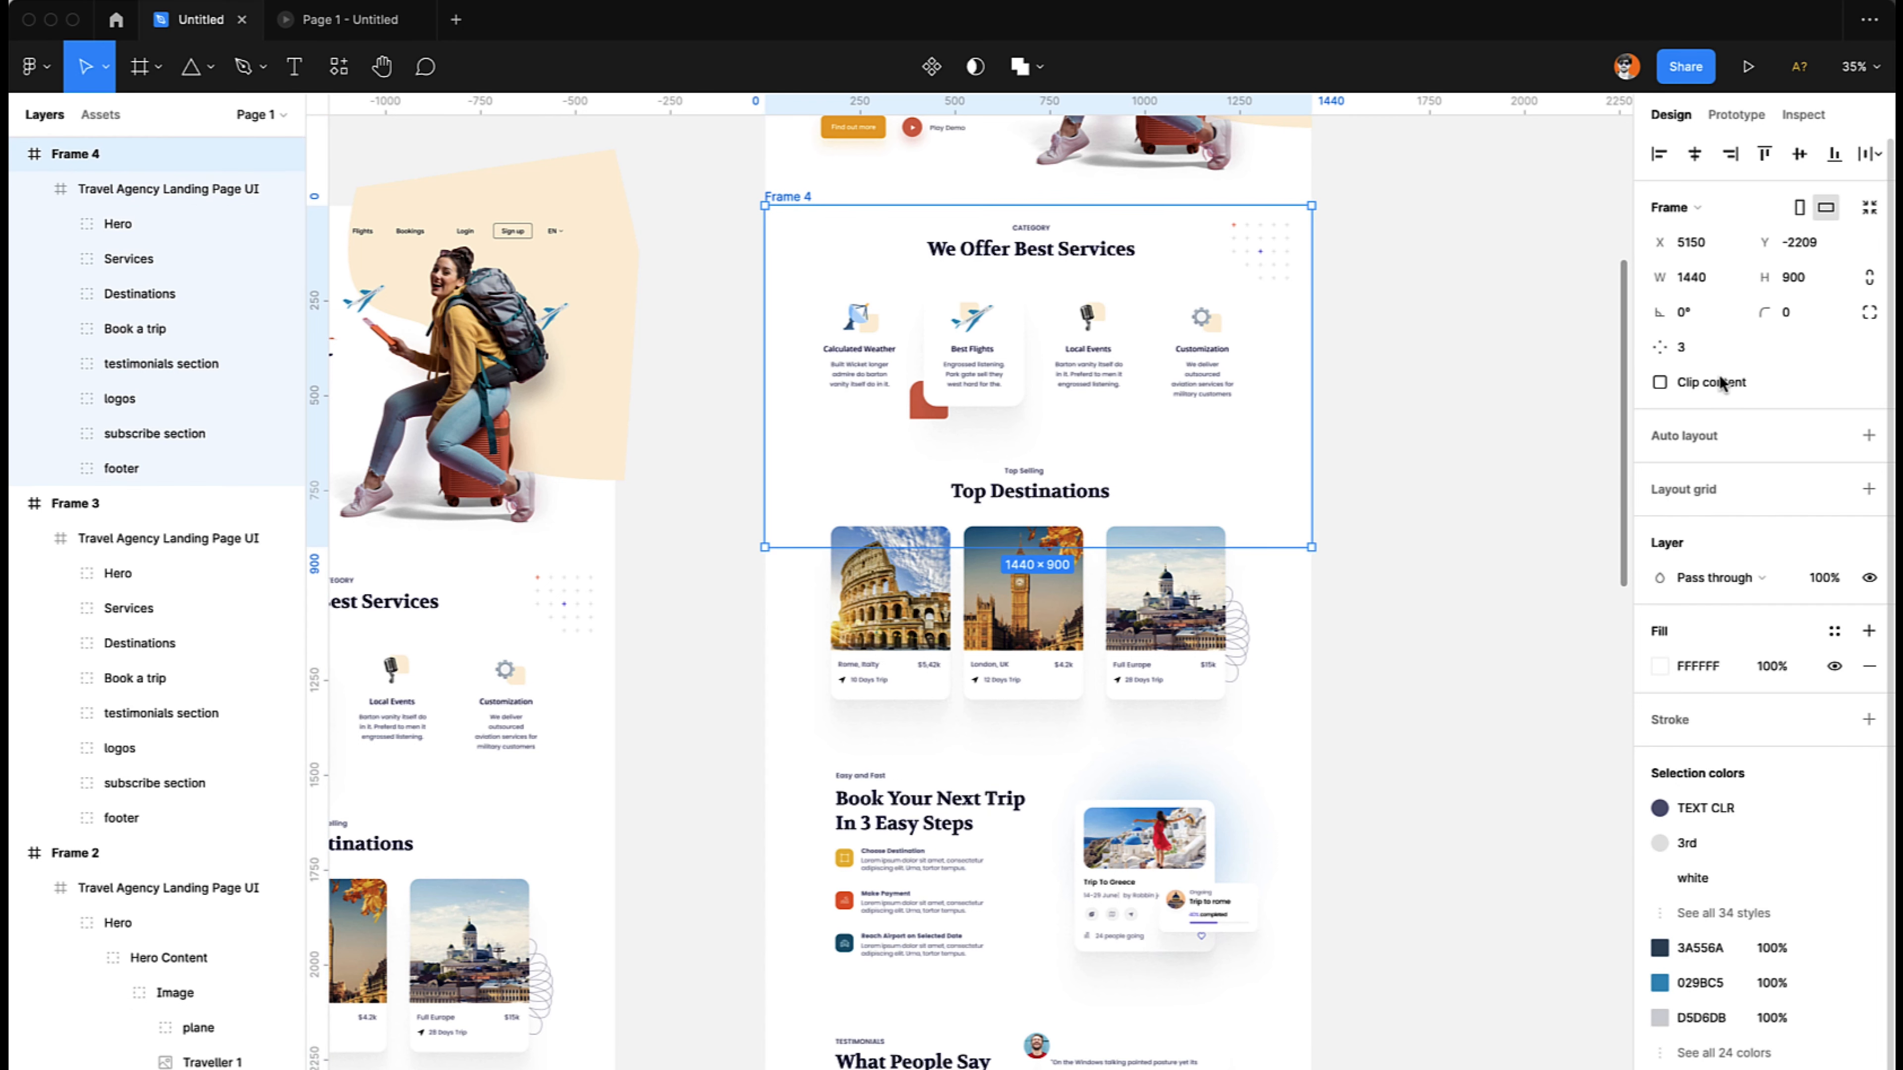
click(1714, 384)
- Shift the landing page inside Frame 4 to Y -800 and turn off clip content for Frame 4
click(1096, 361)
mouse_move(1096, 361)
mouse_down()
mouse_move(1105, 382)
mouse_move(1082, 354)
mouse_up()
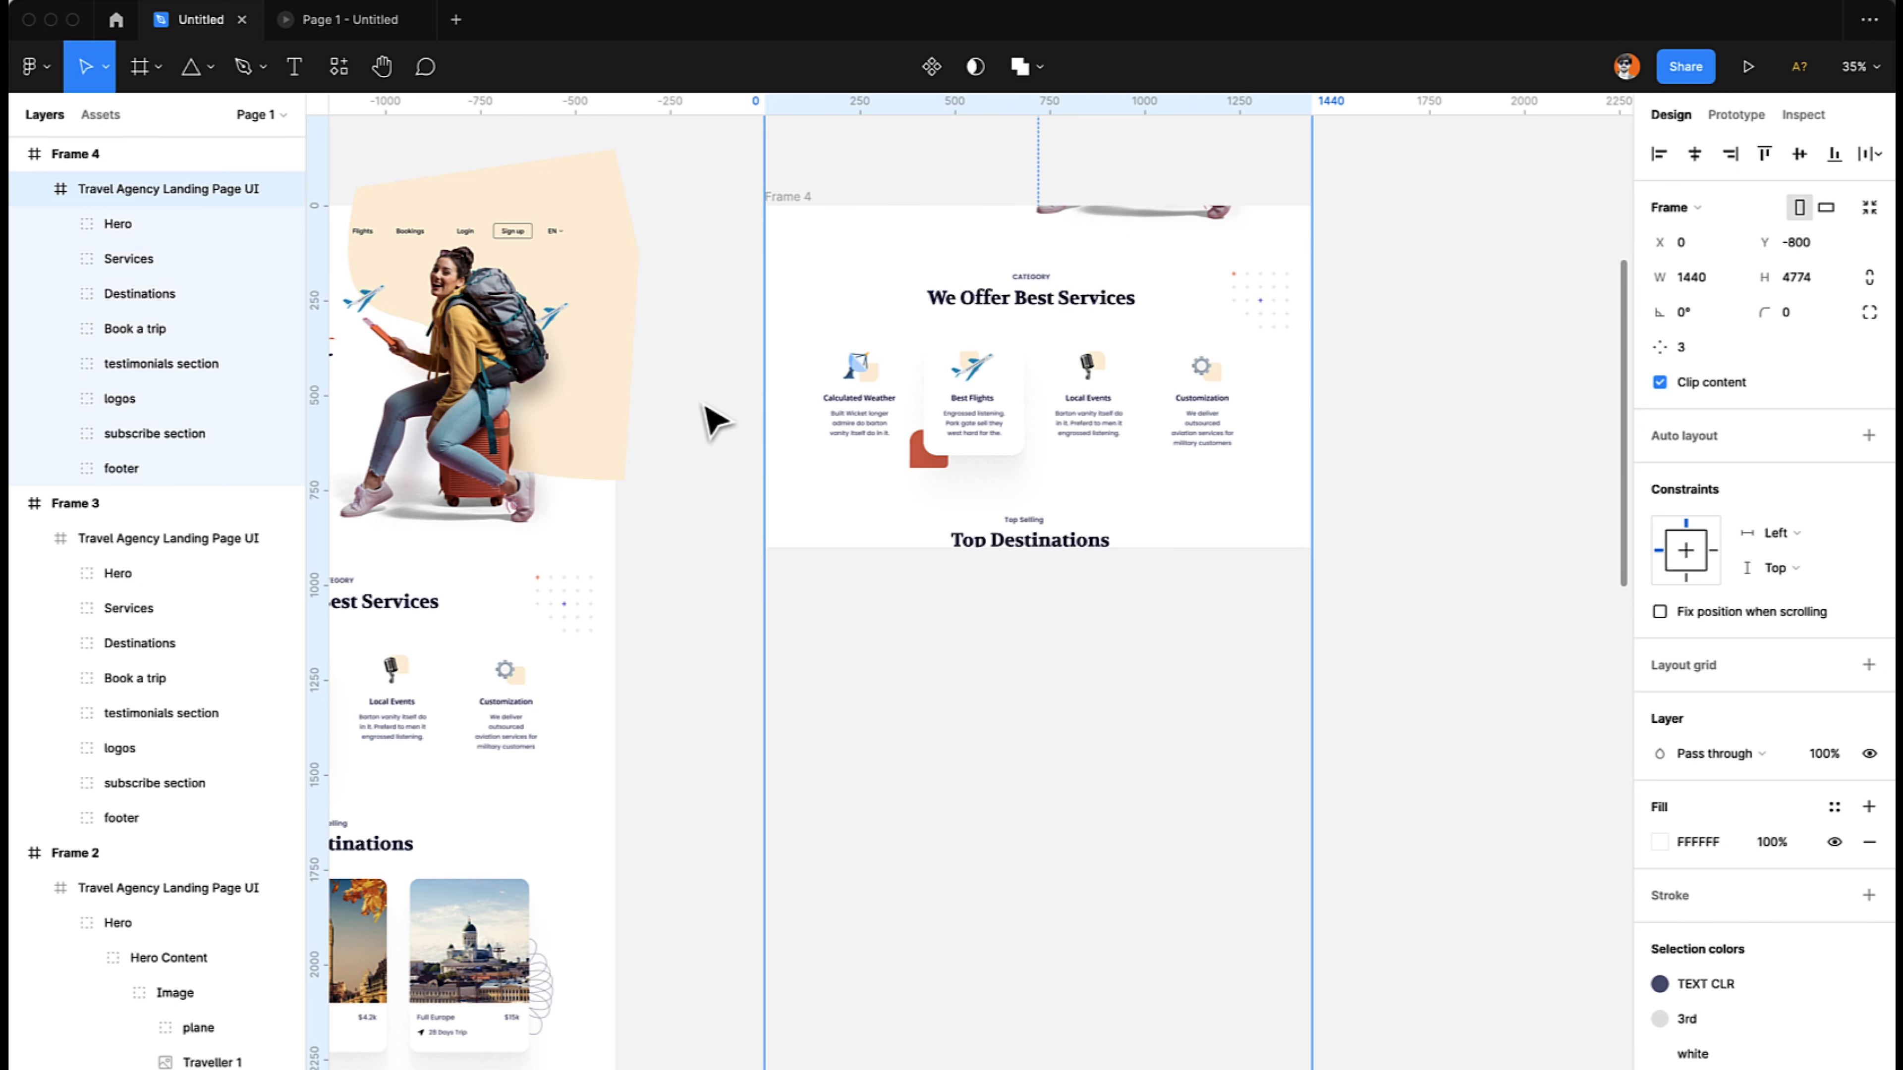
scroll(1045, 374, up, 2)
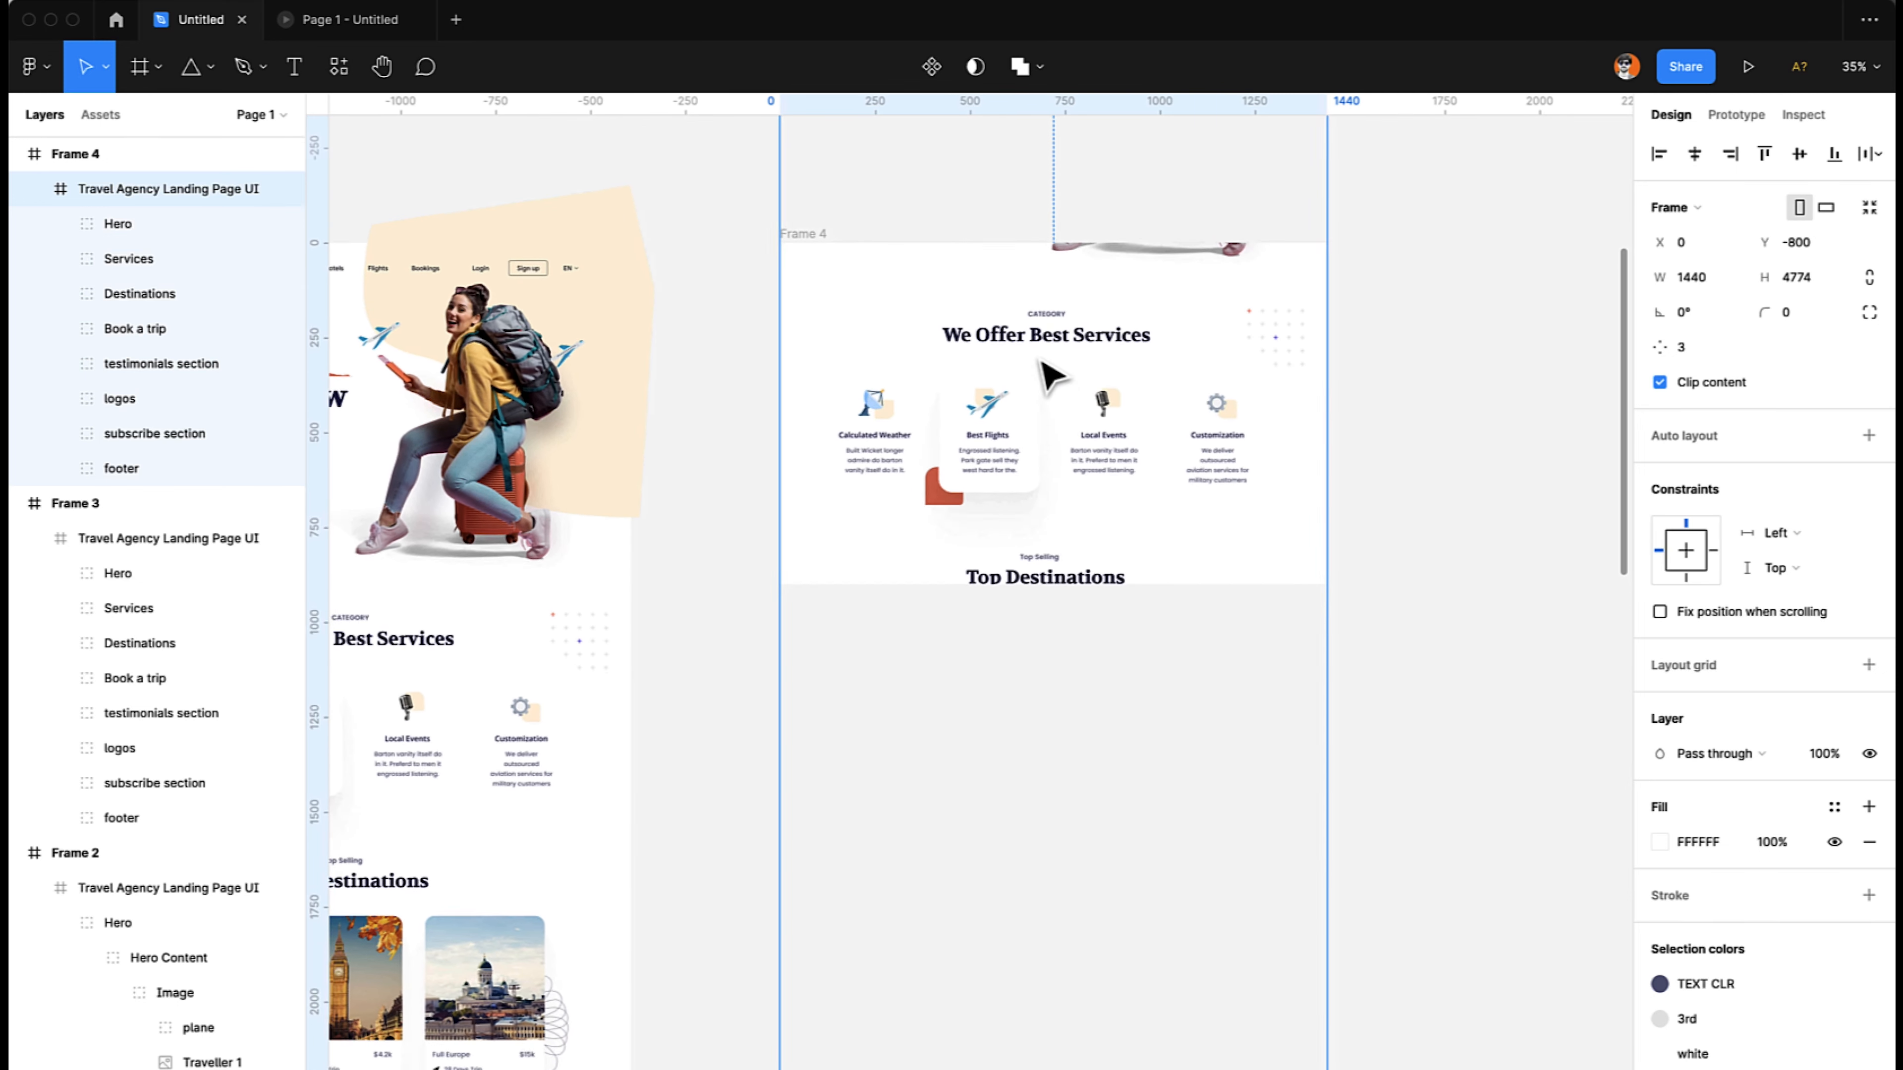
scroll(1049, 371, down, 1)
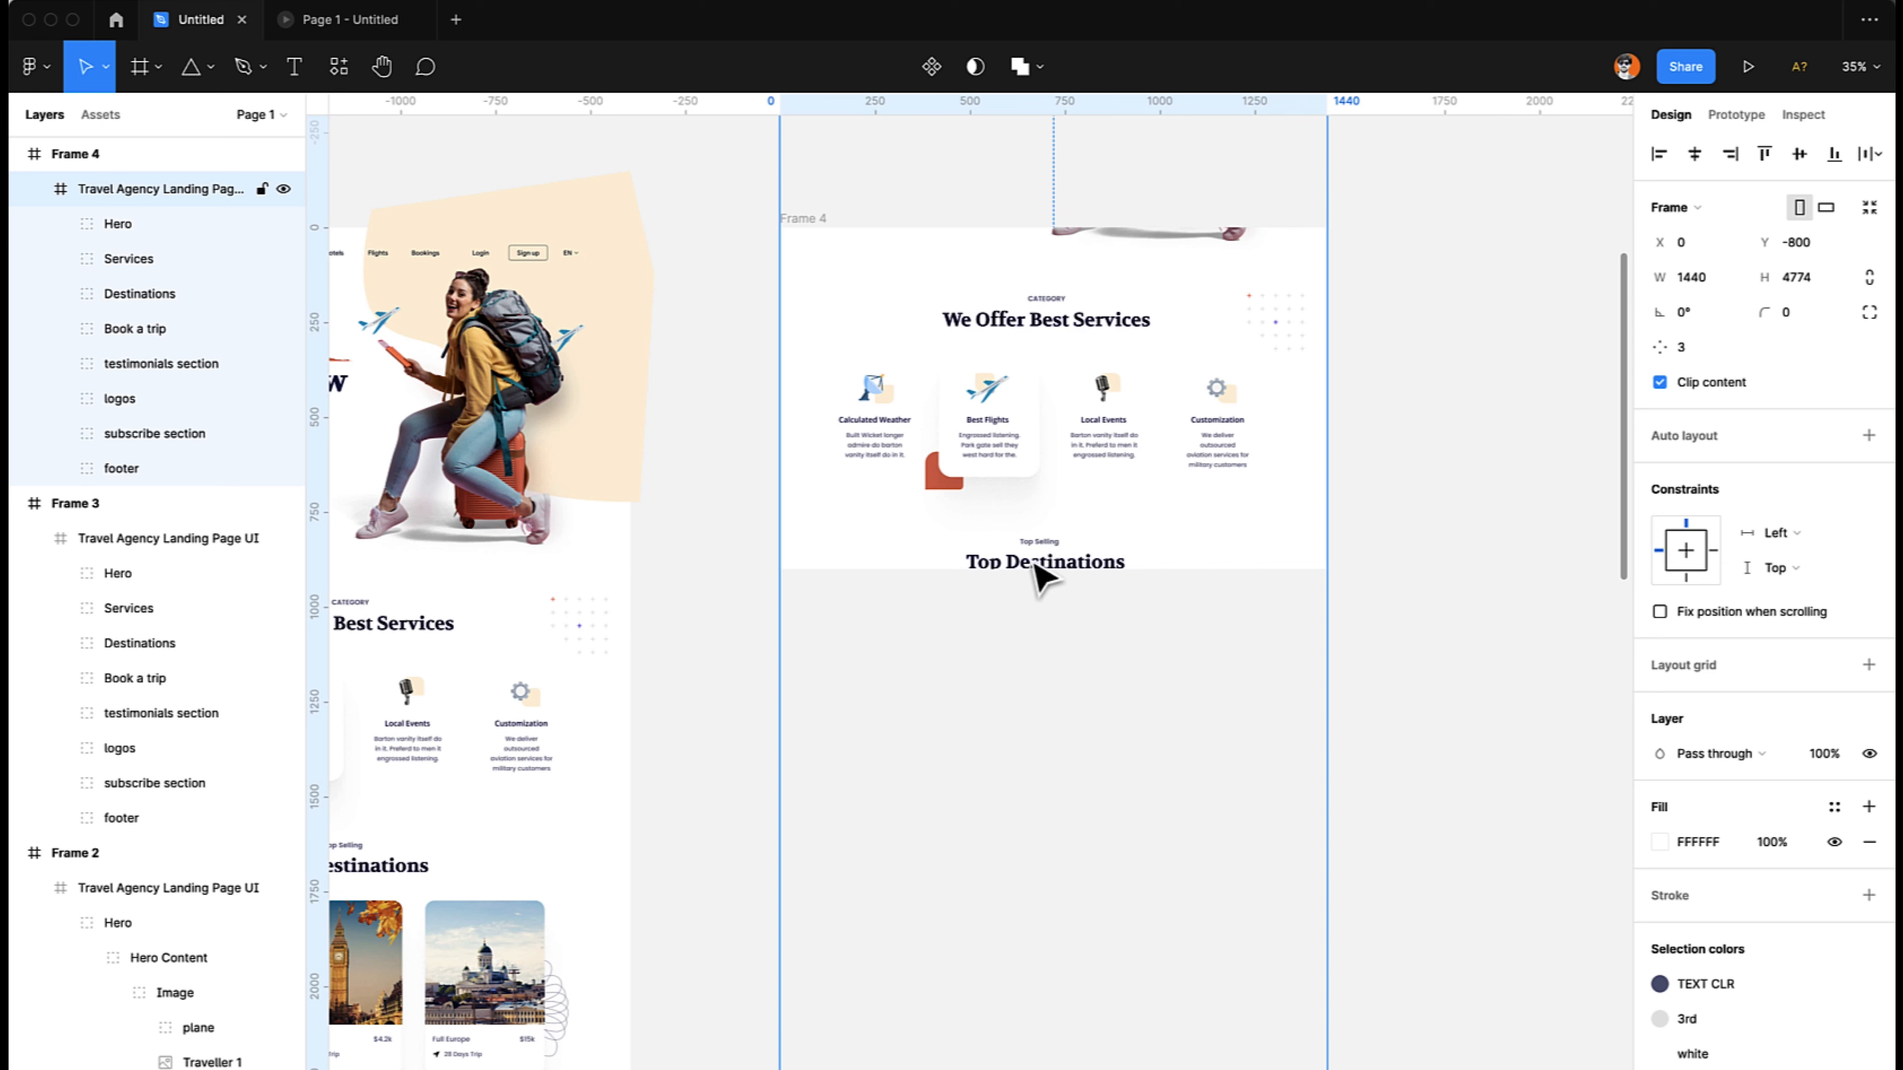
click(814, 225)
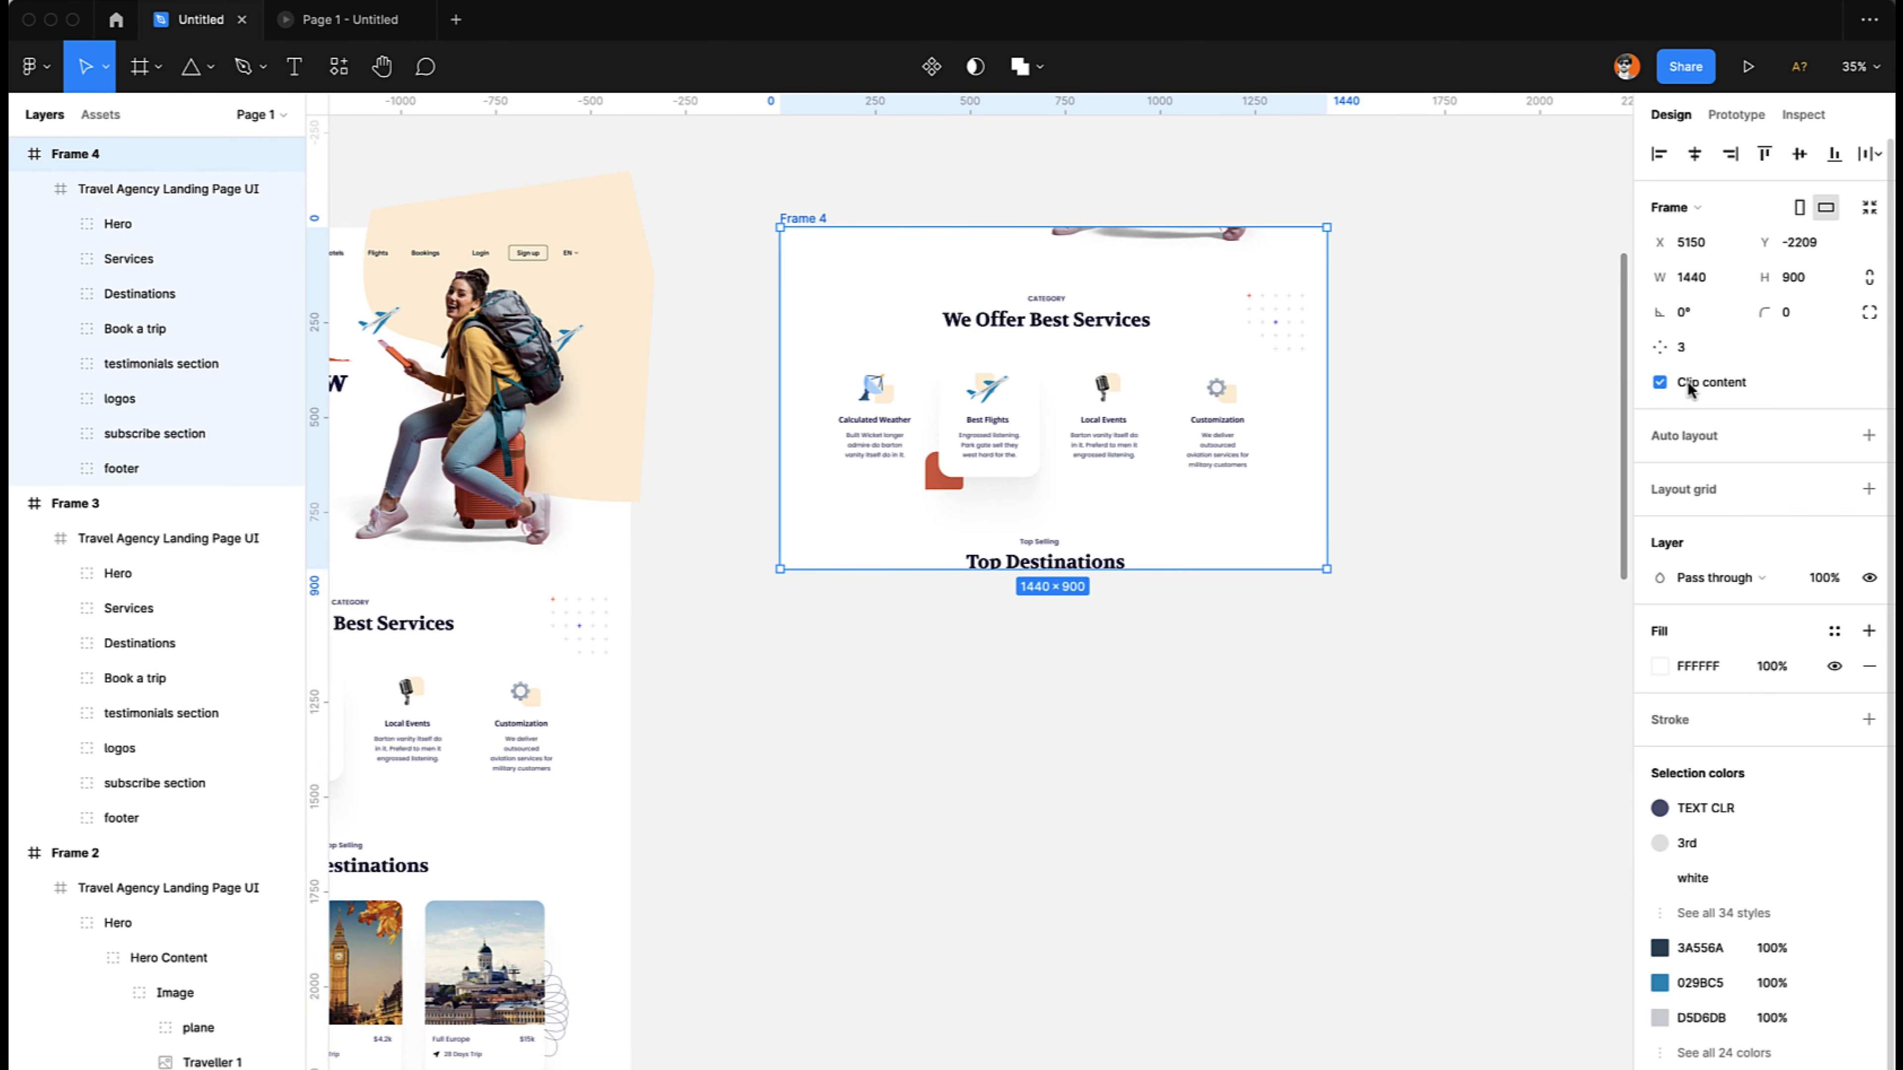
click(1659, 382)
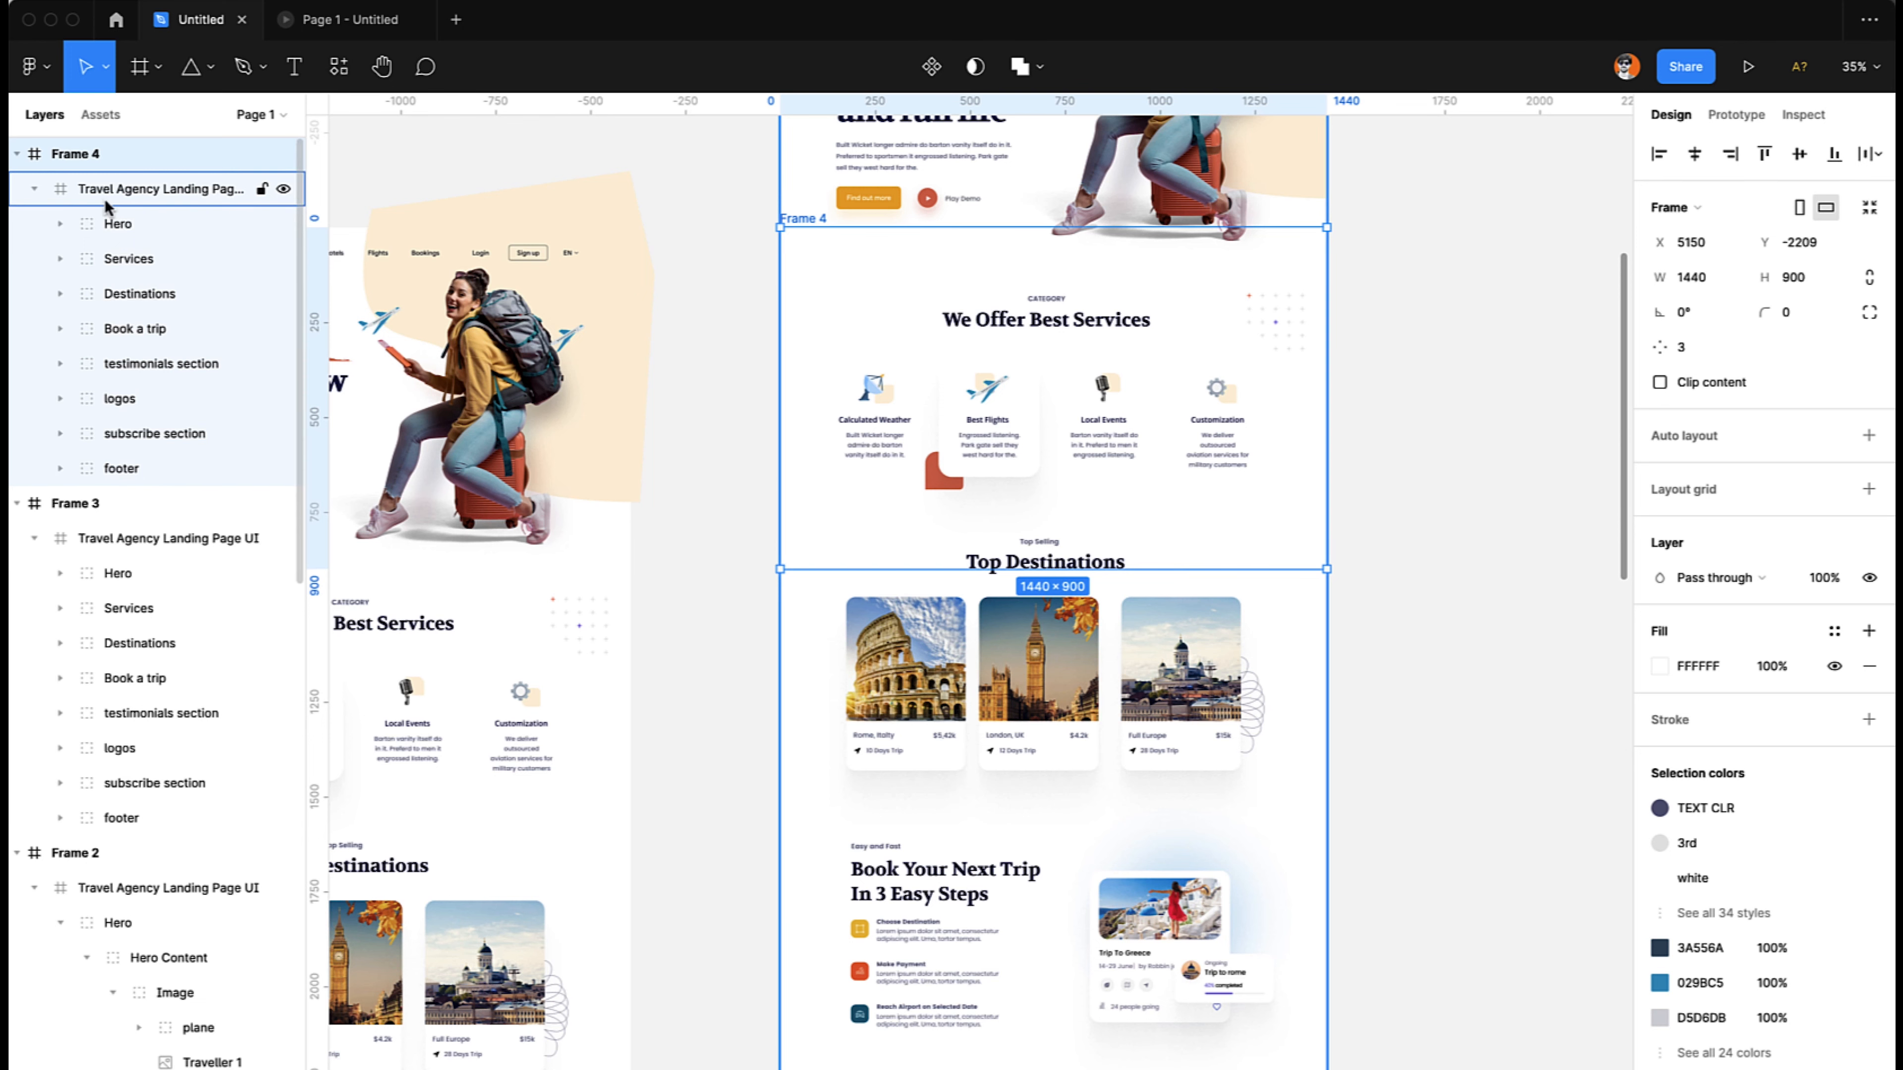
- Set the opacity of the Destinations group in Frame 3 to 0%
scroll(544, 608, left, 10)
scroll(544, 608, down, 5)
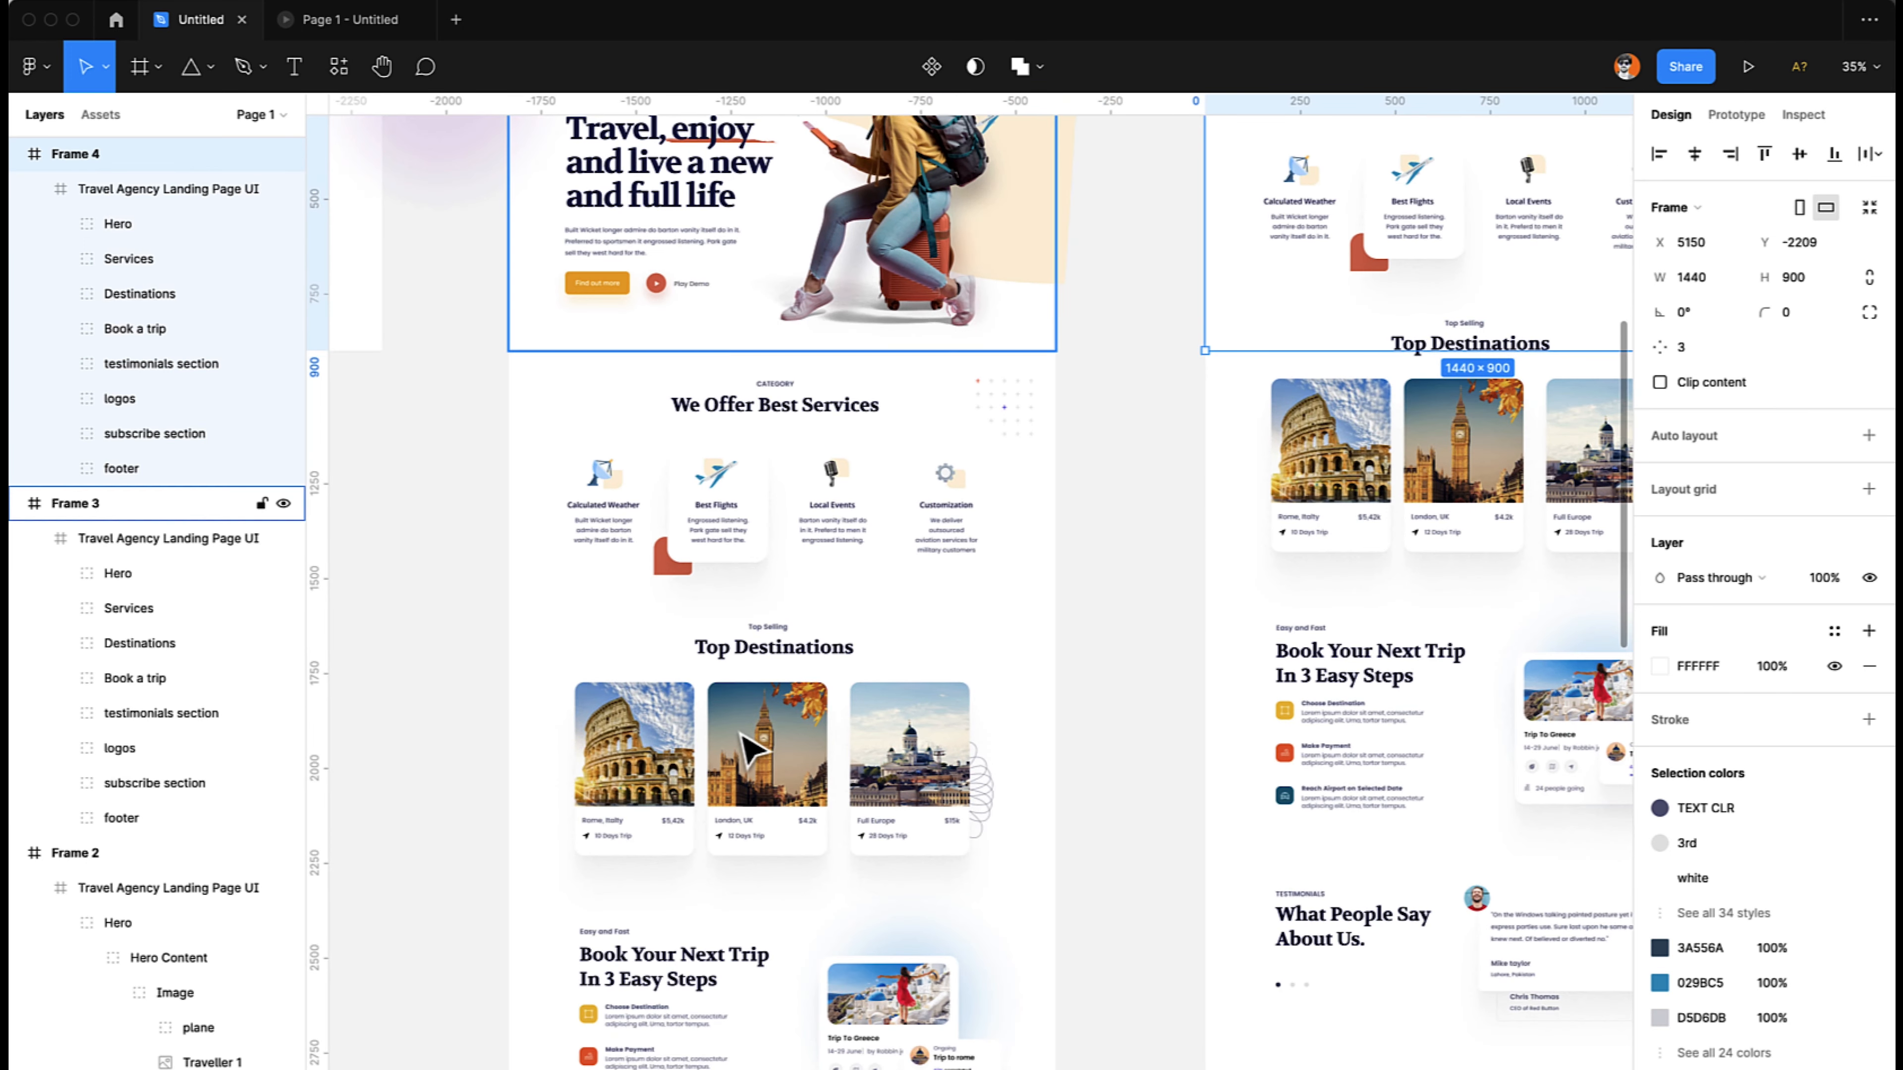
click(742, 736)
key(0)
key(0)
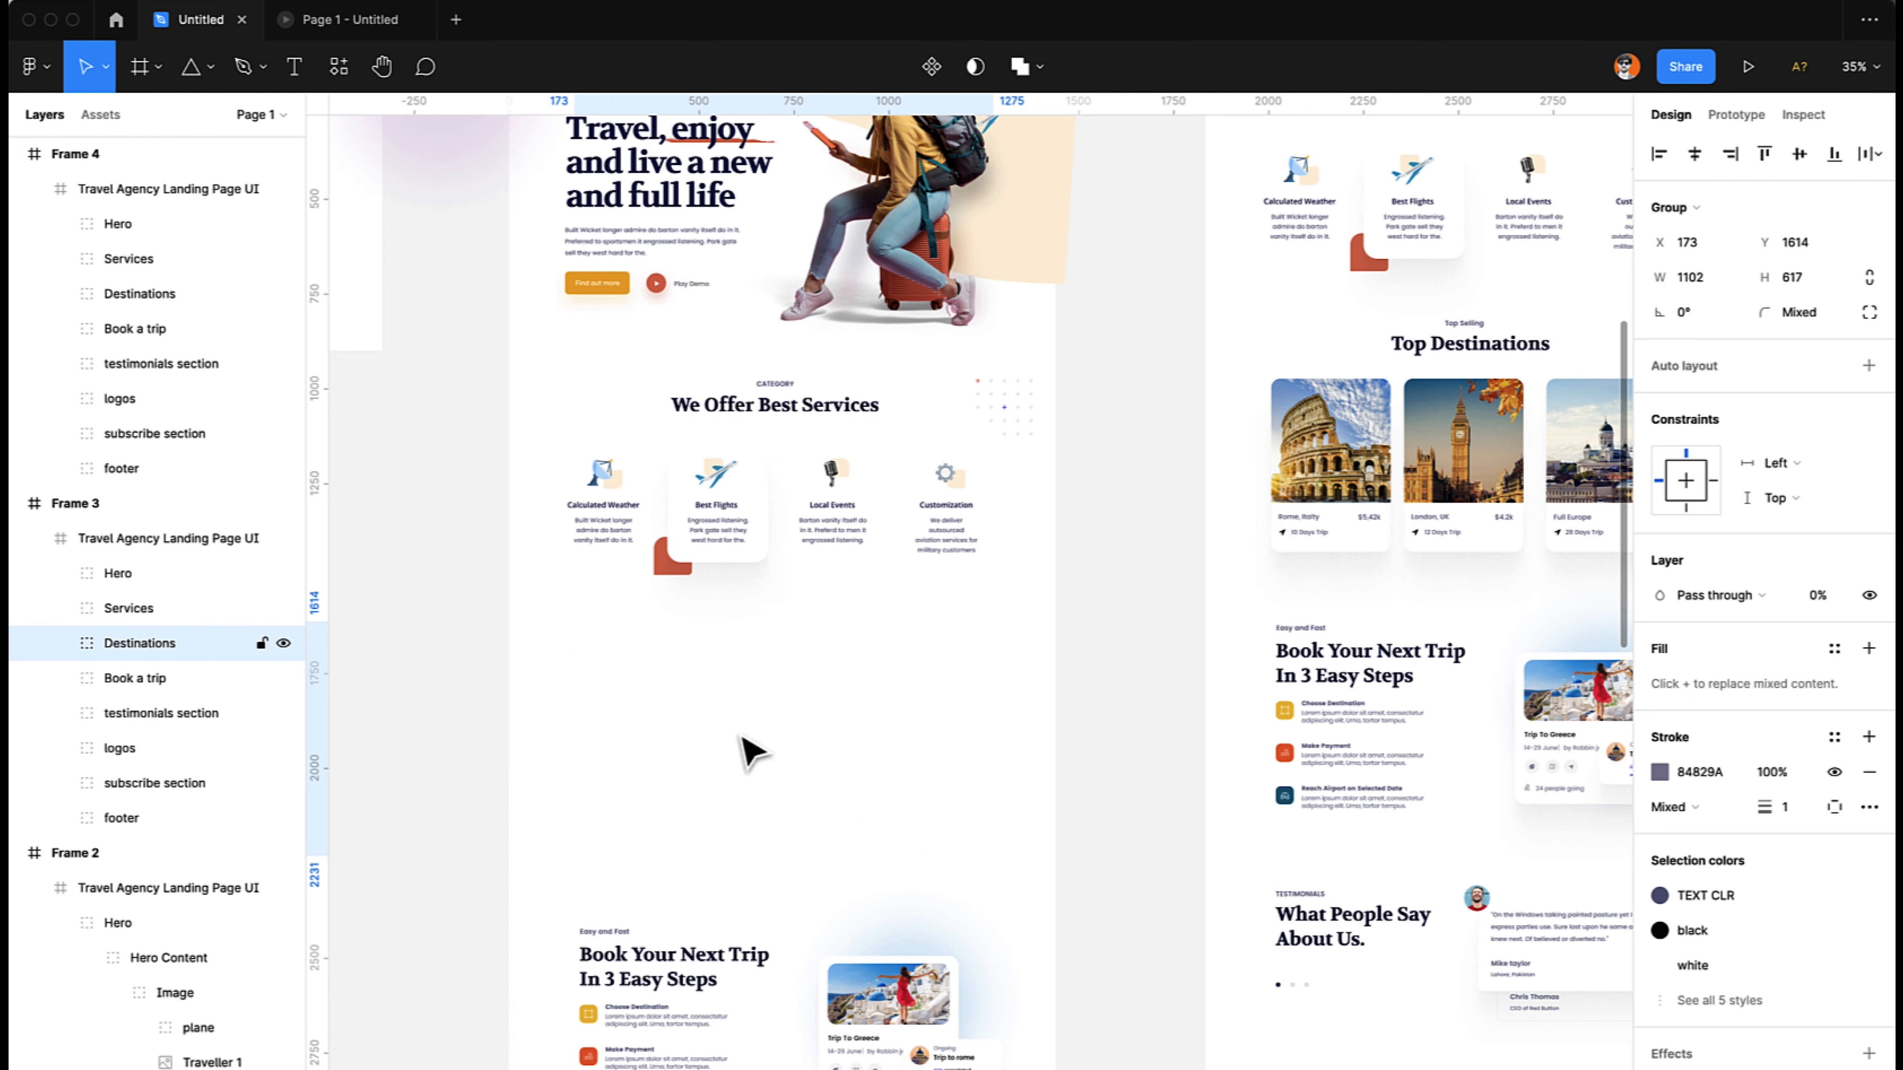
- Set the opacity of the Destinations group in Frame 4 to 0%
click(1465, 465)
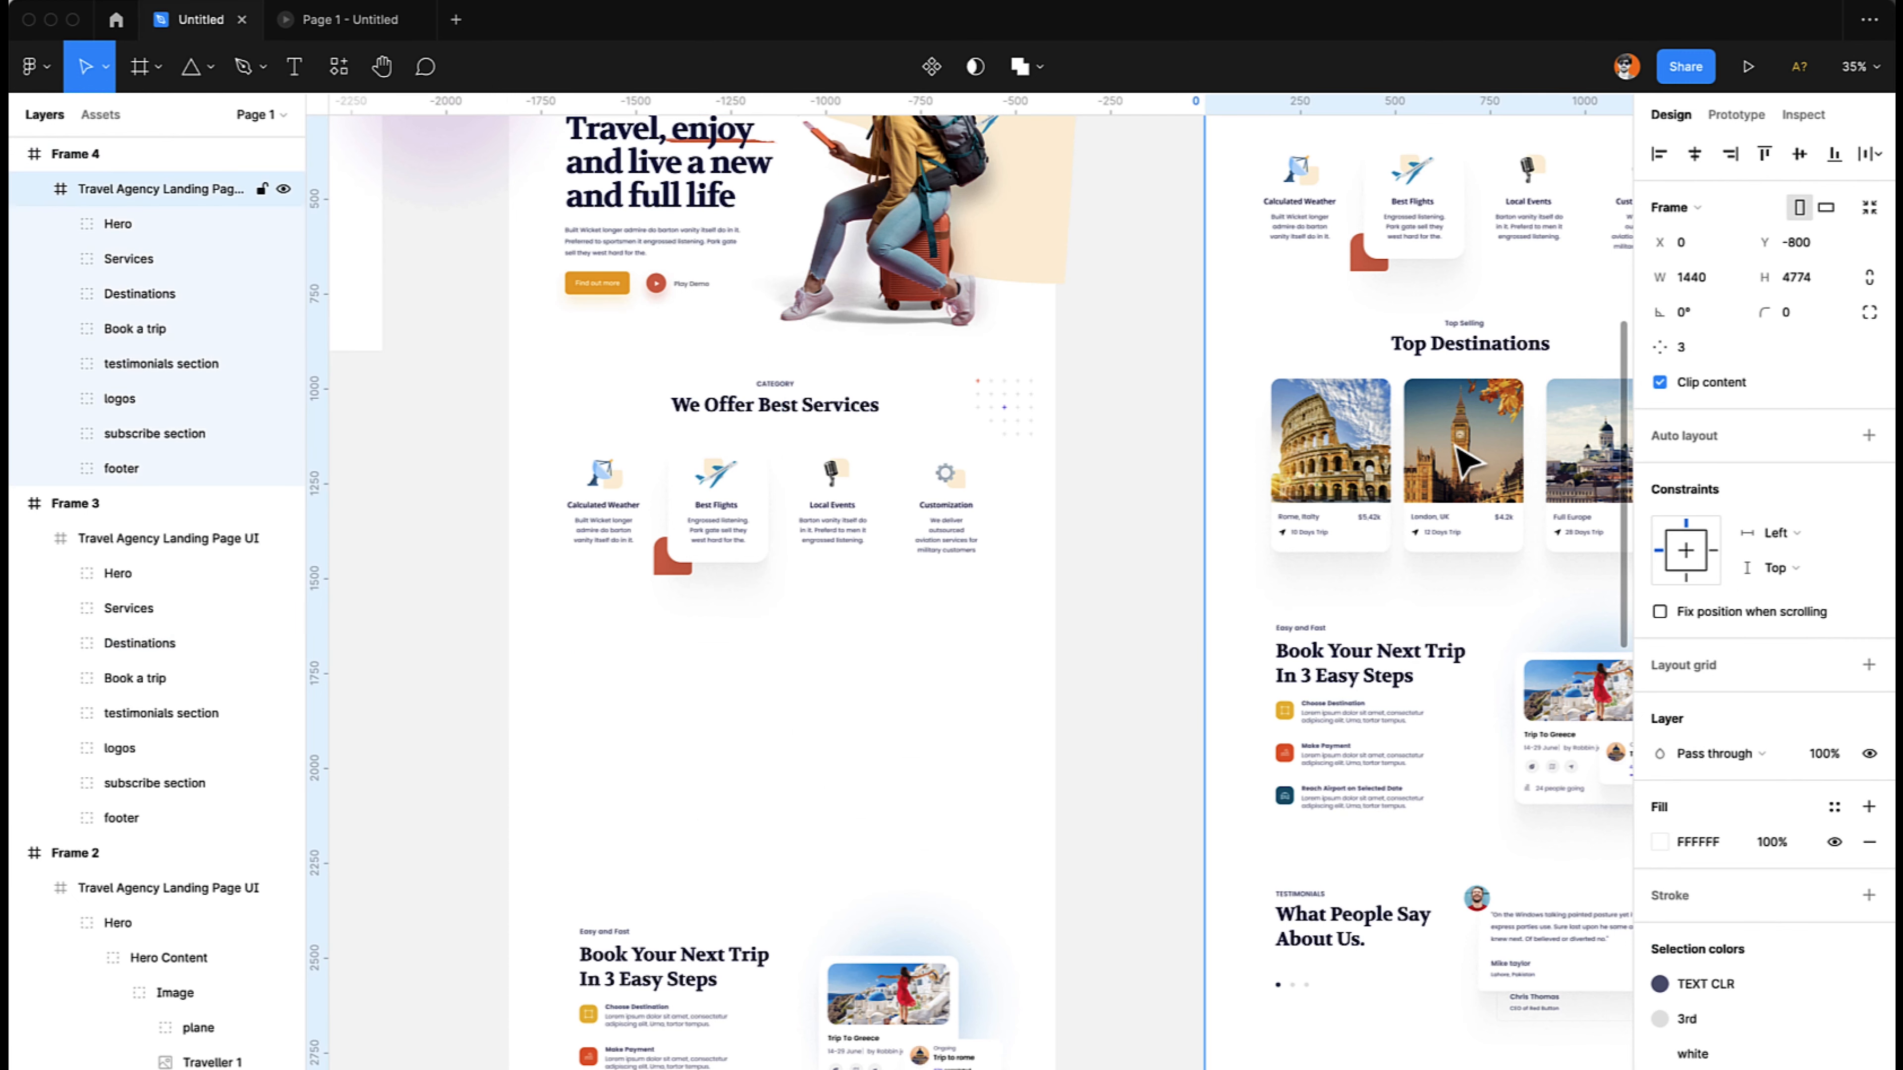
click(1460, 448)
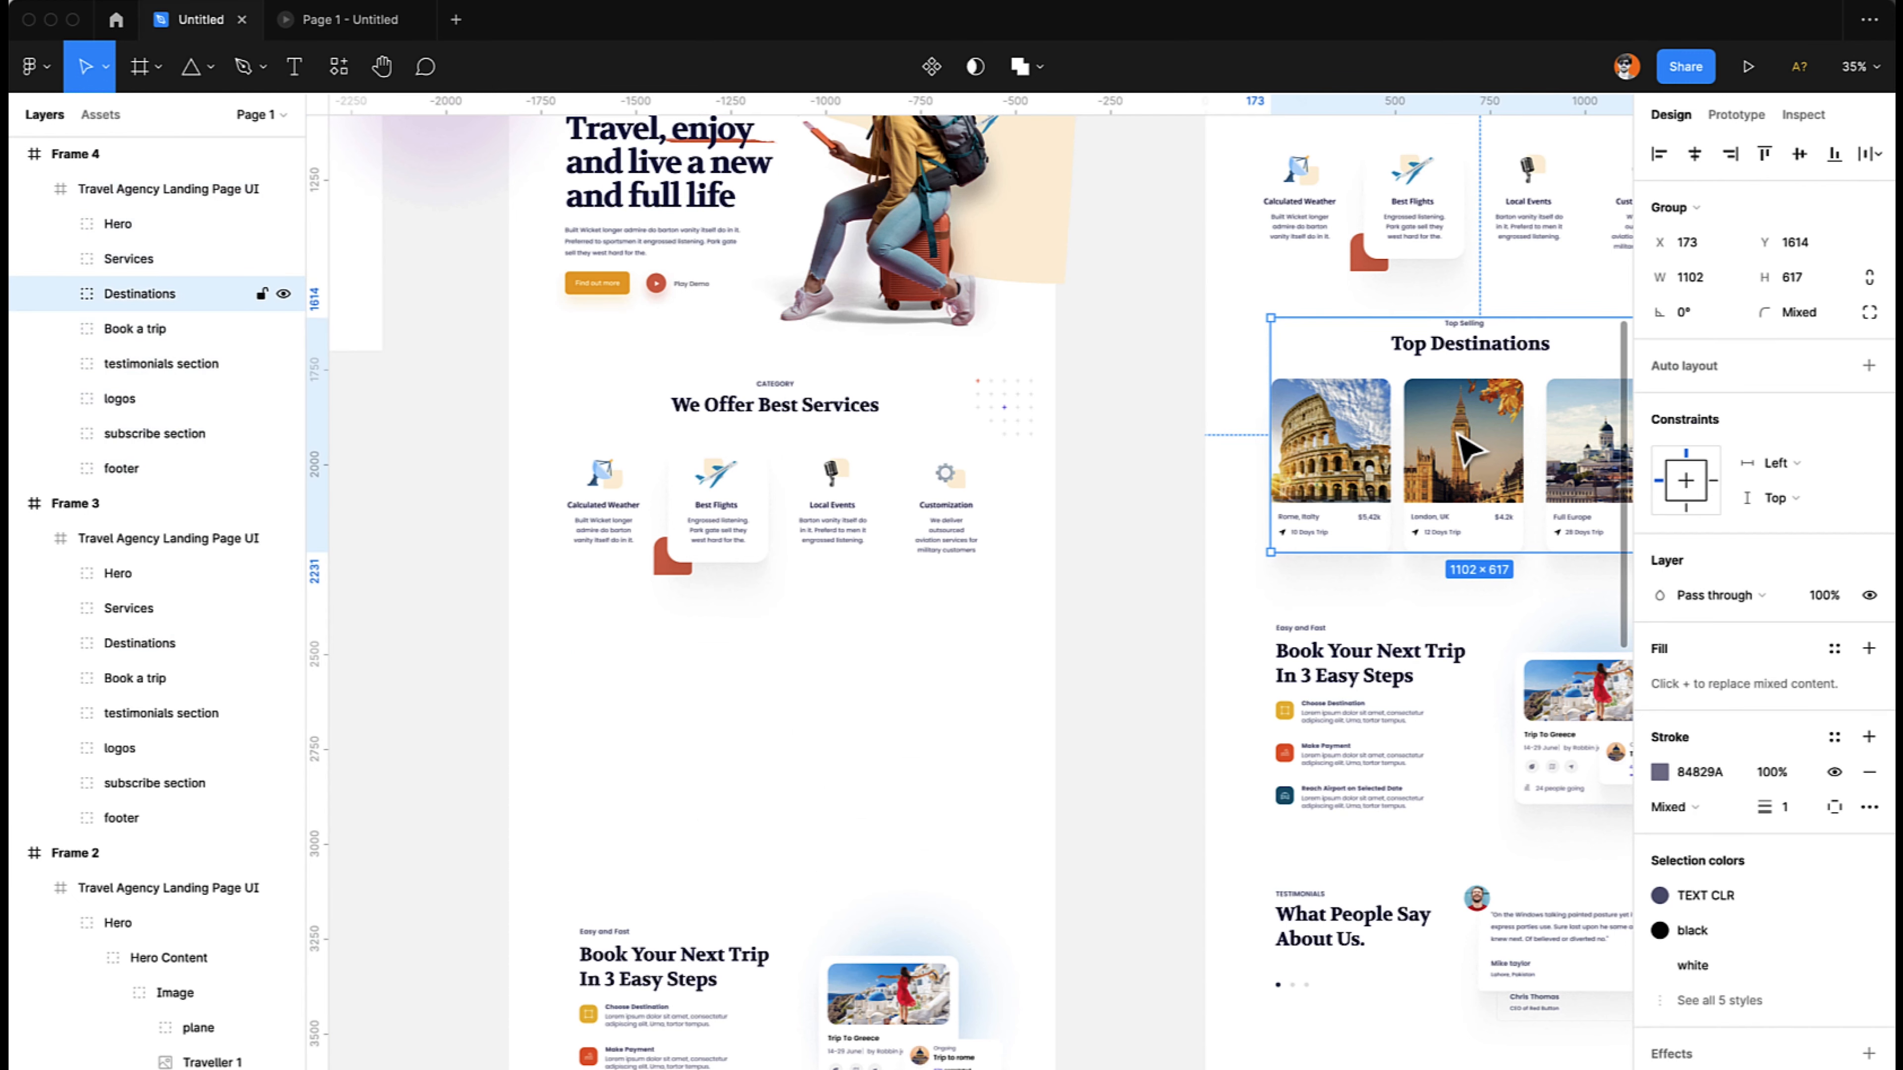
key(0)
key(0)
- Check the hero section in the prototype preview, and return to the design file
scroll(1469, 450, up, 8)
scroll(1468, 450, right, 4)
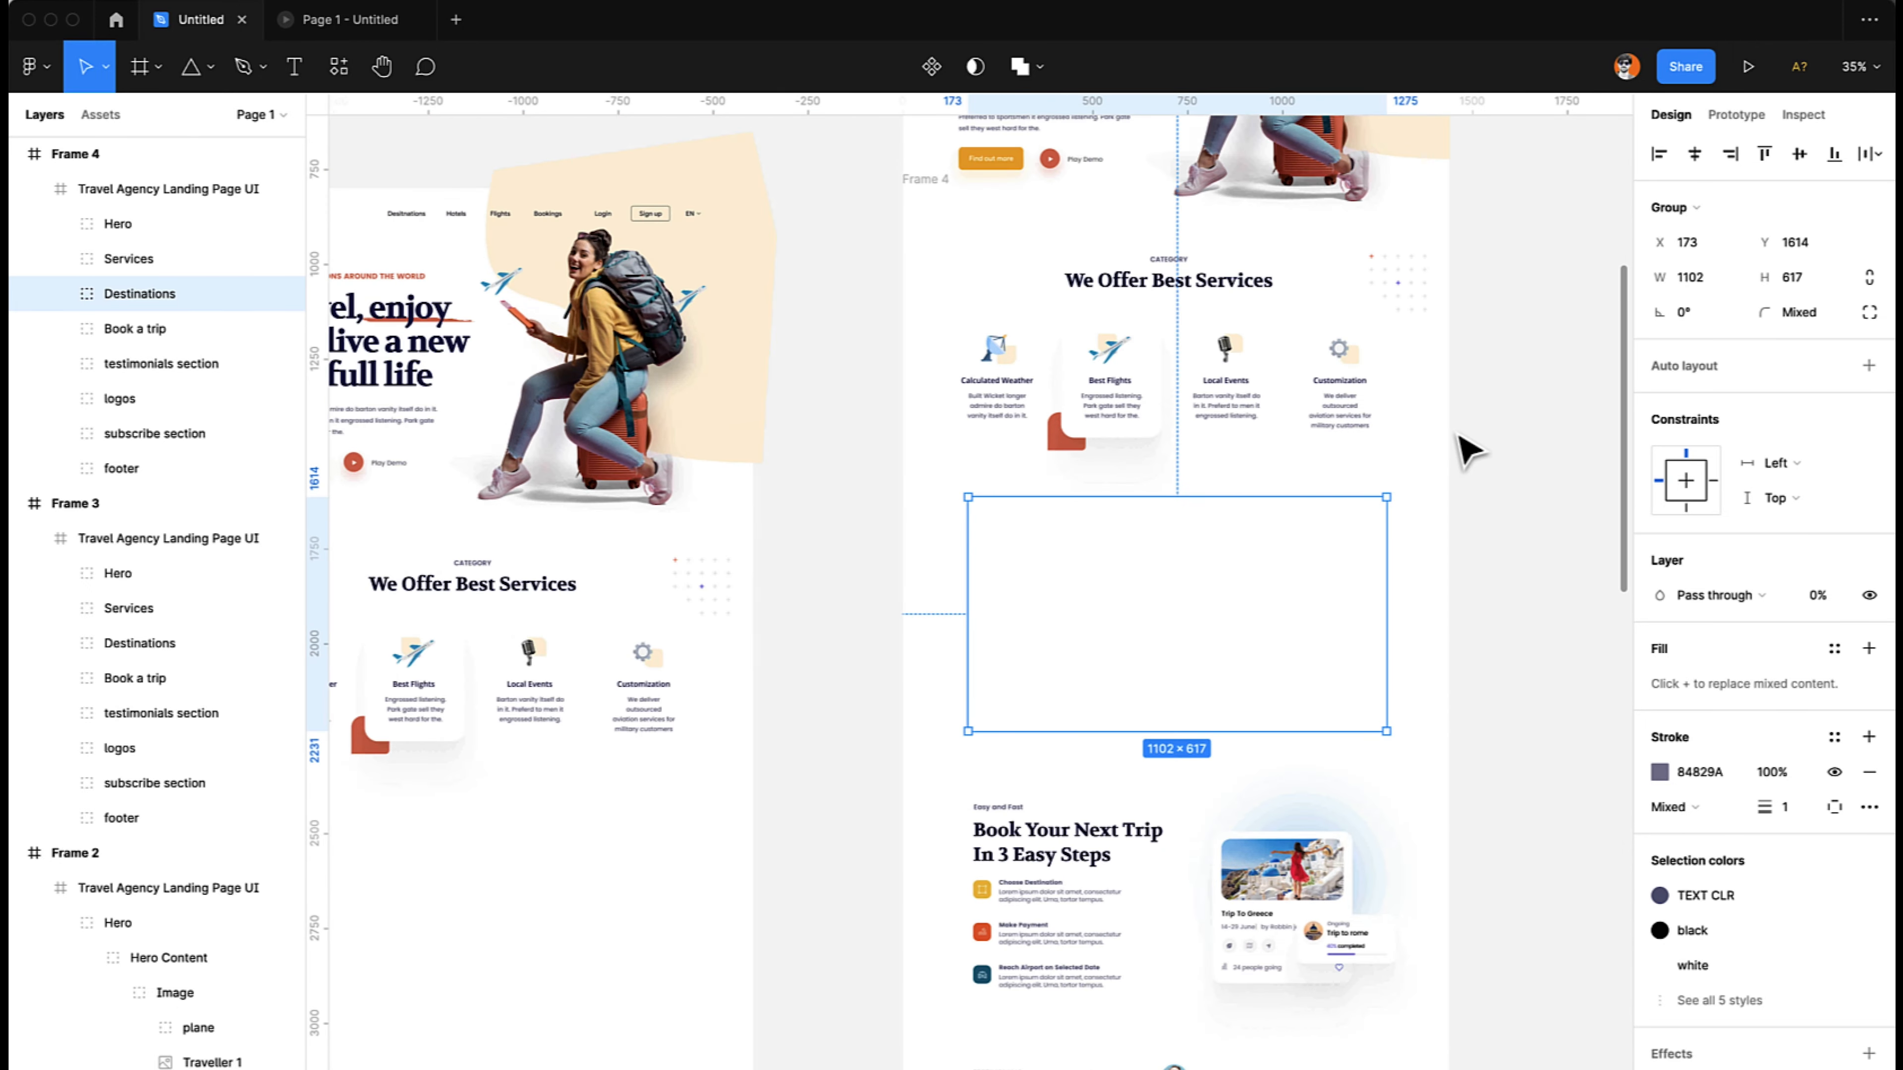
click(704, 319)
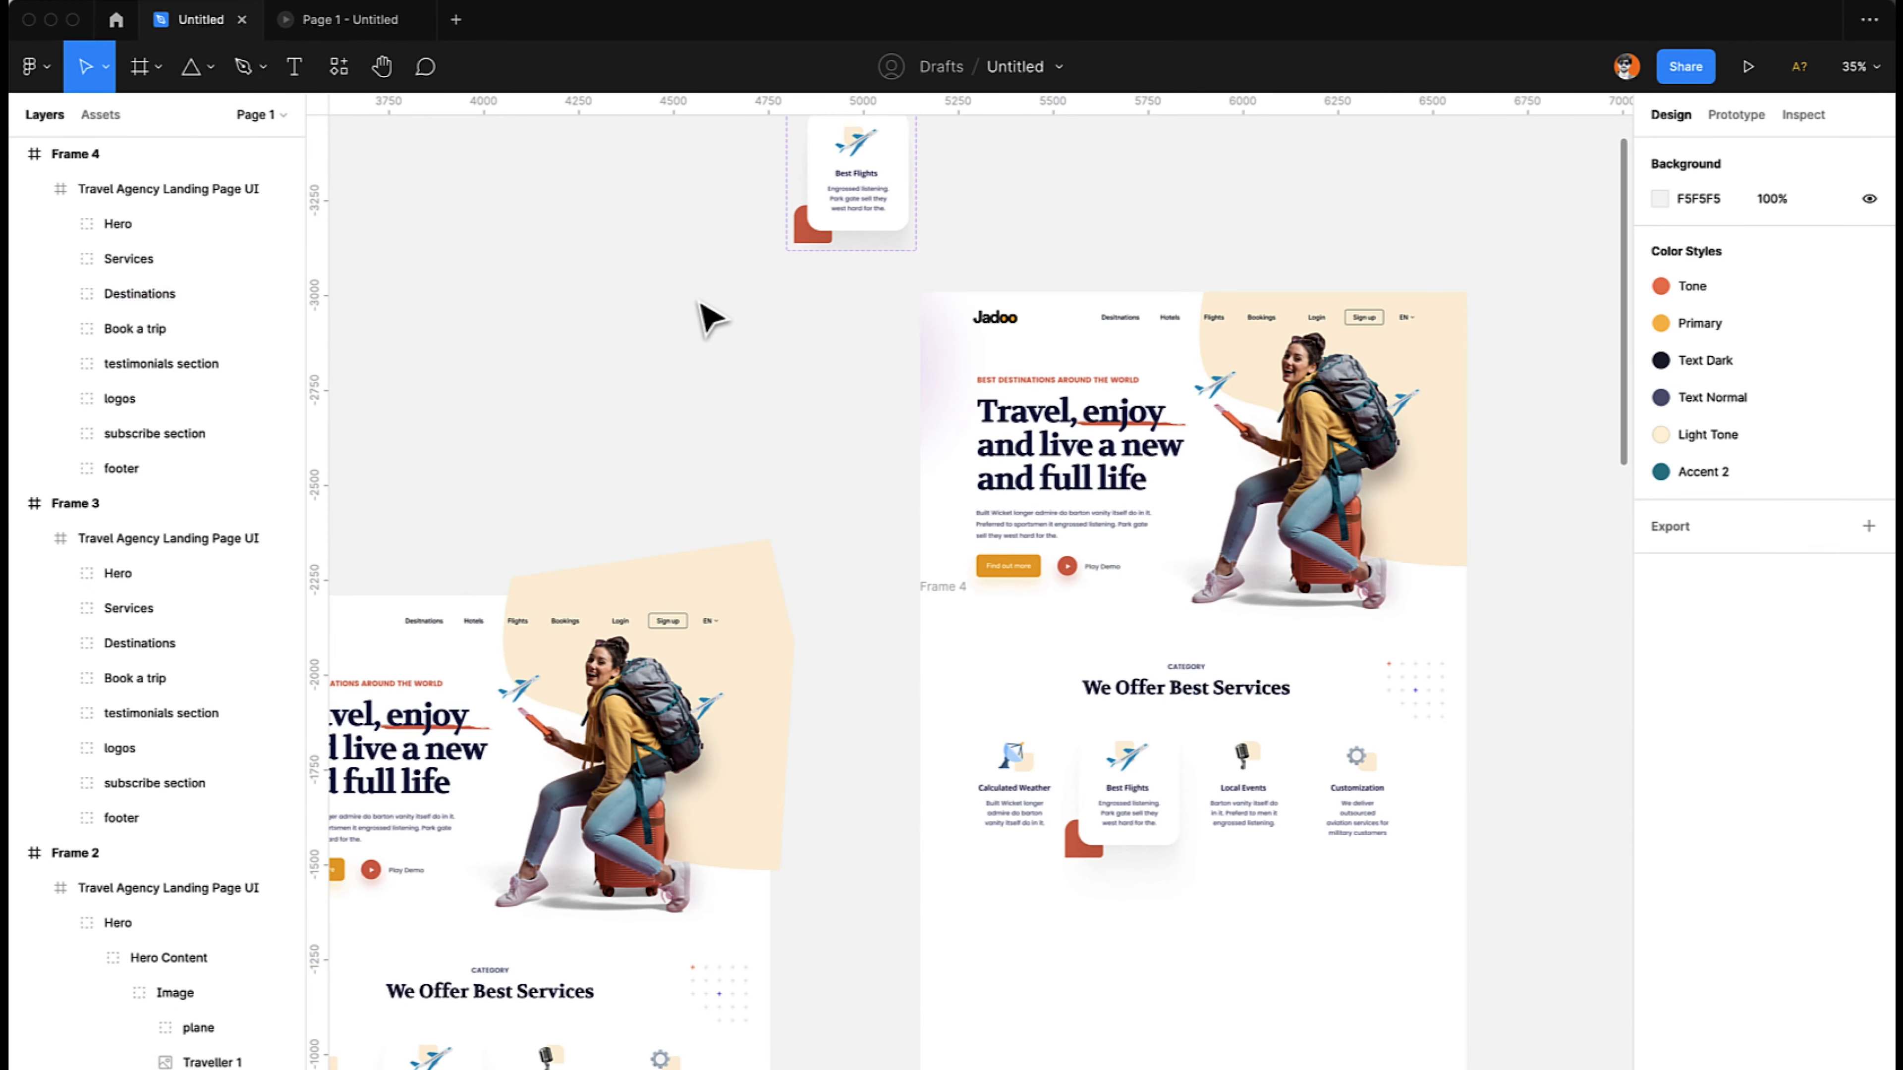
click(368, 30)
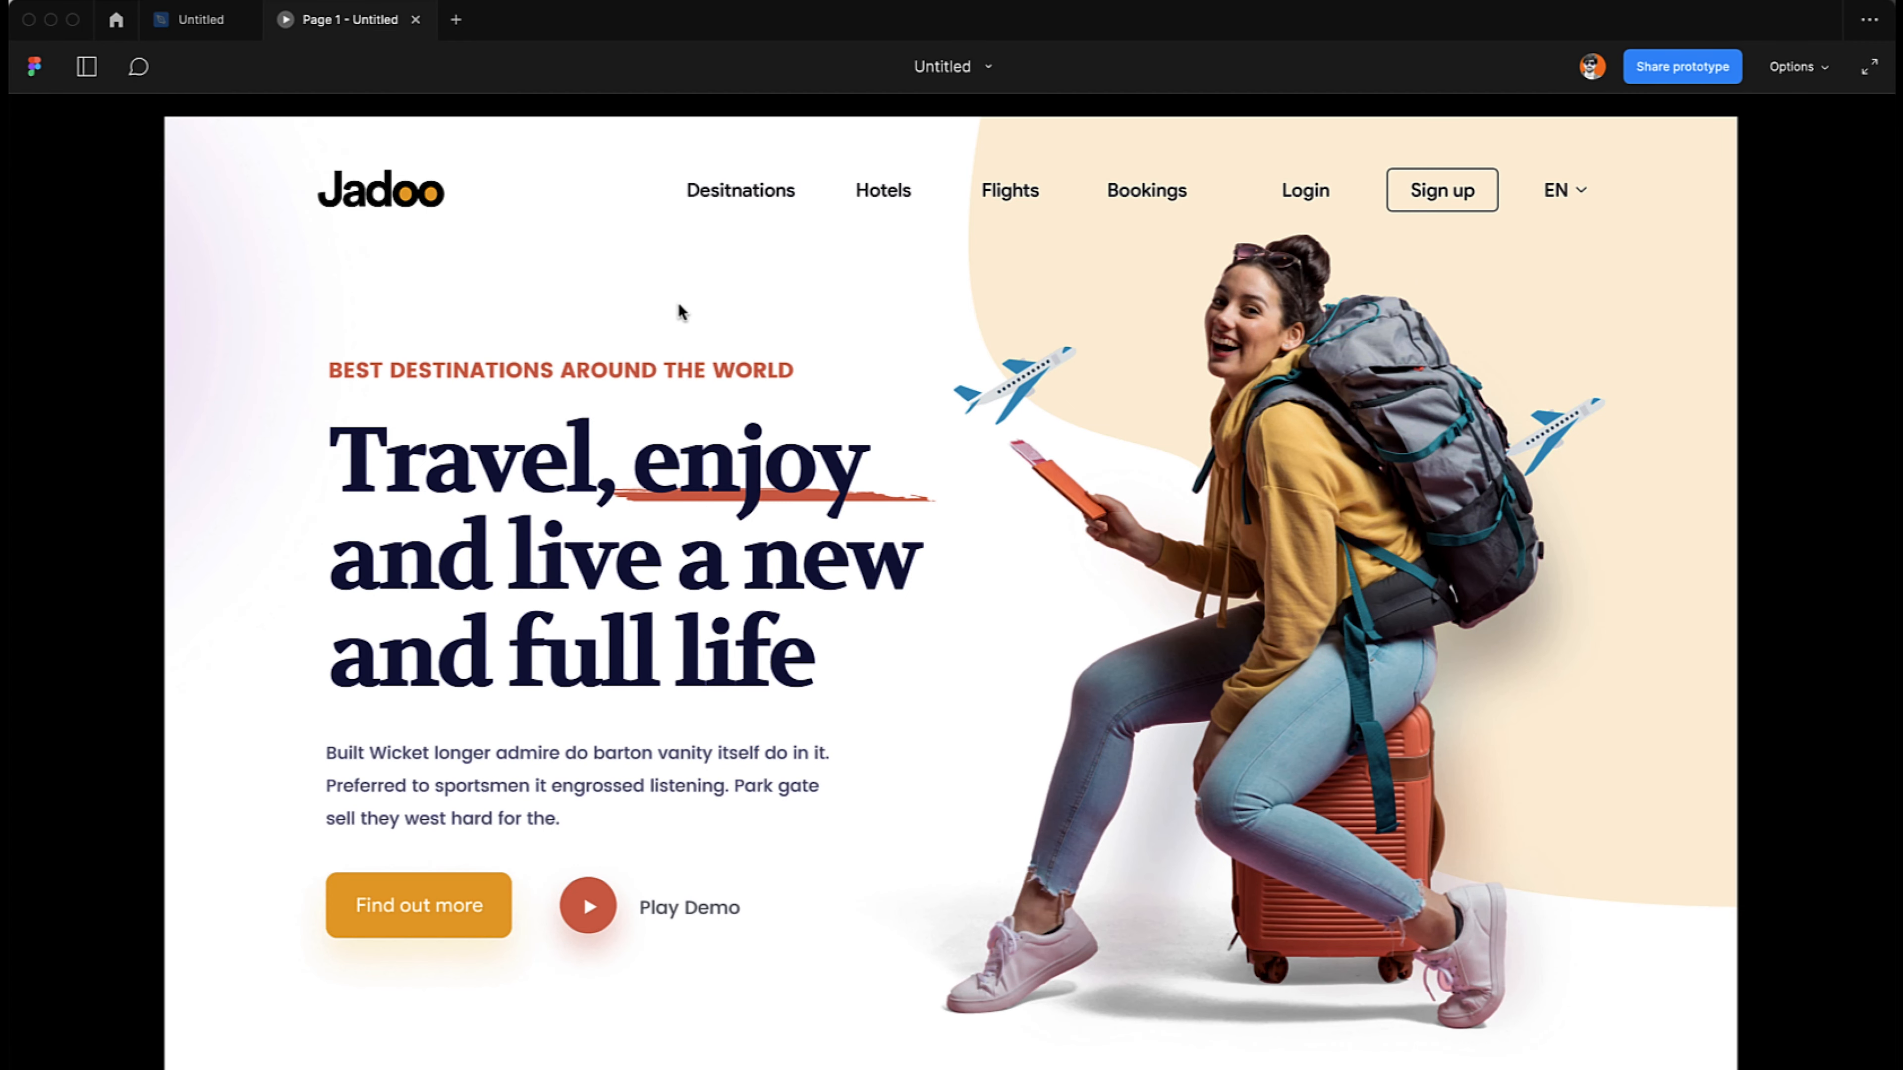
click(193, 27)
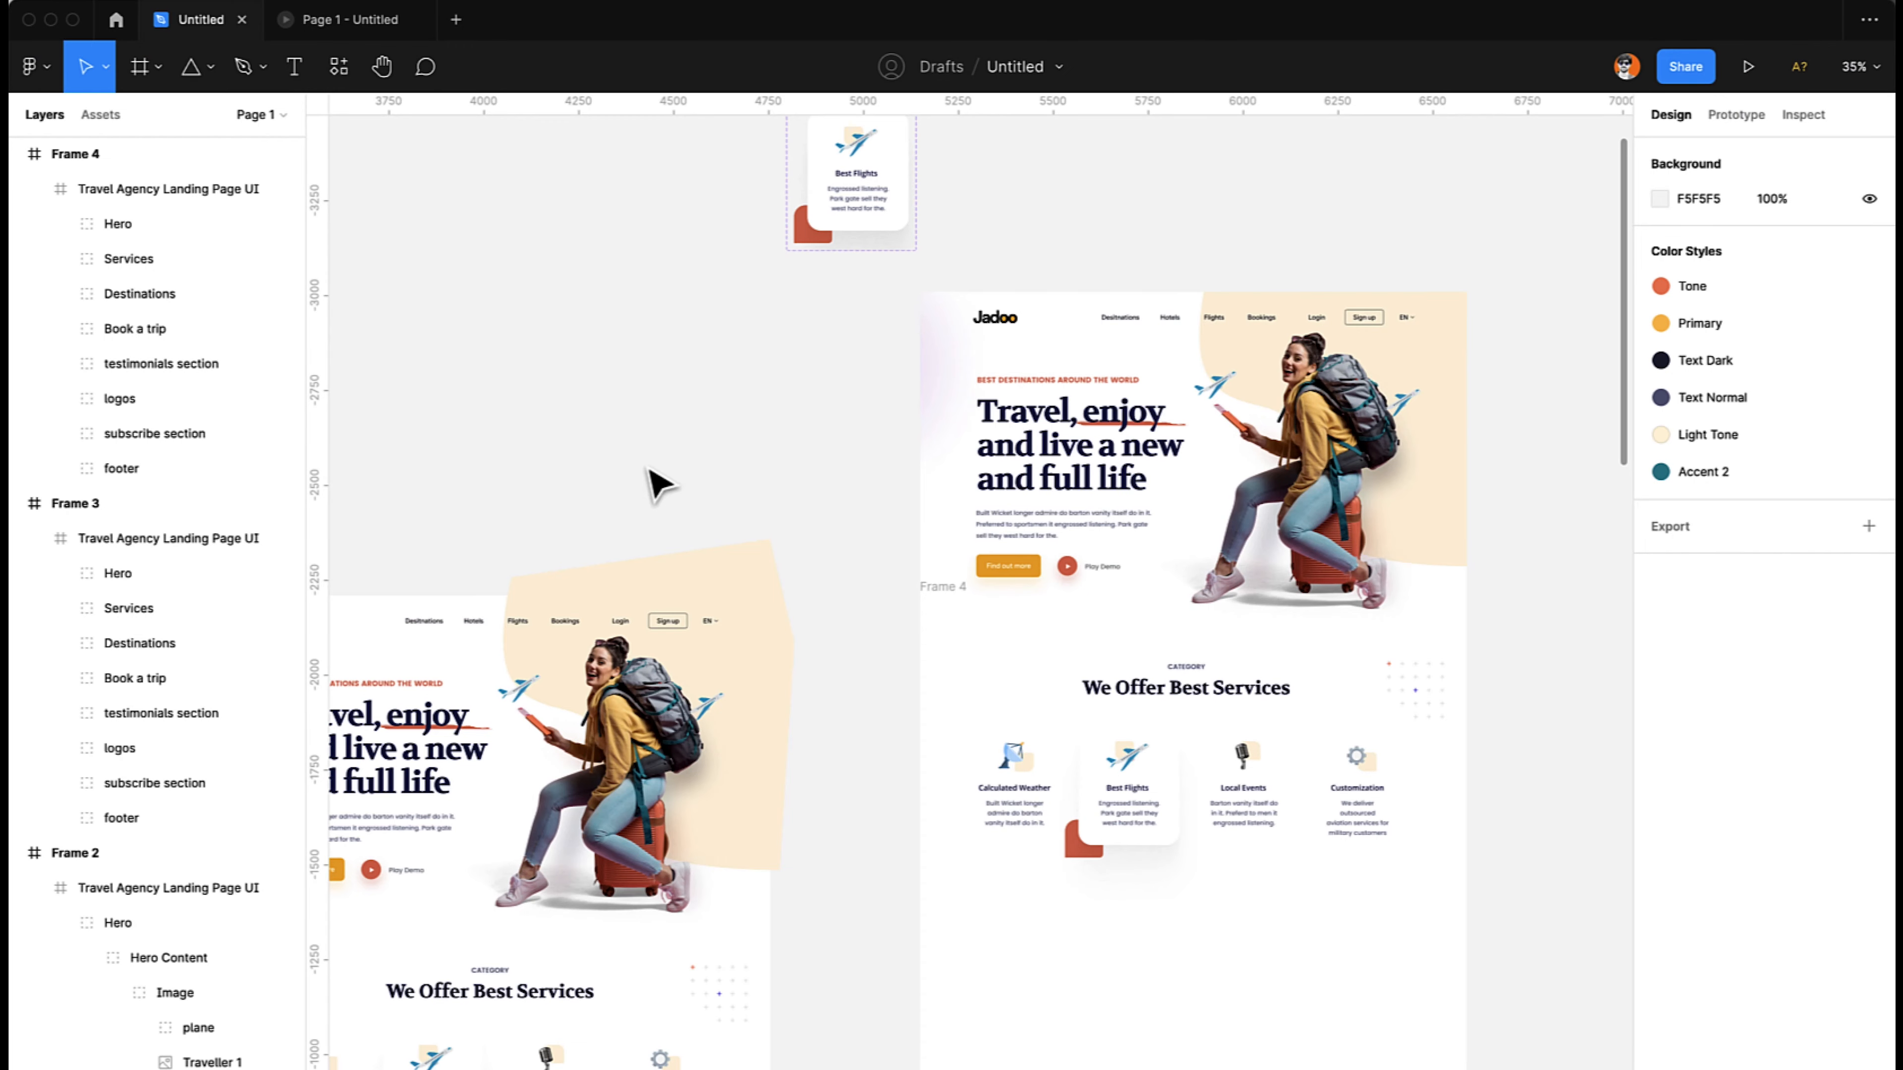
- Create a prototype connection from Frame 3 that navigates to Frame 4
scroll(572, 401, down, 4)
scroll(572, 401, left, 3)
click(513, 328)
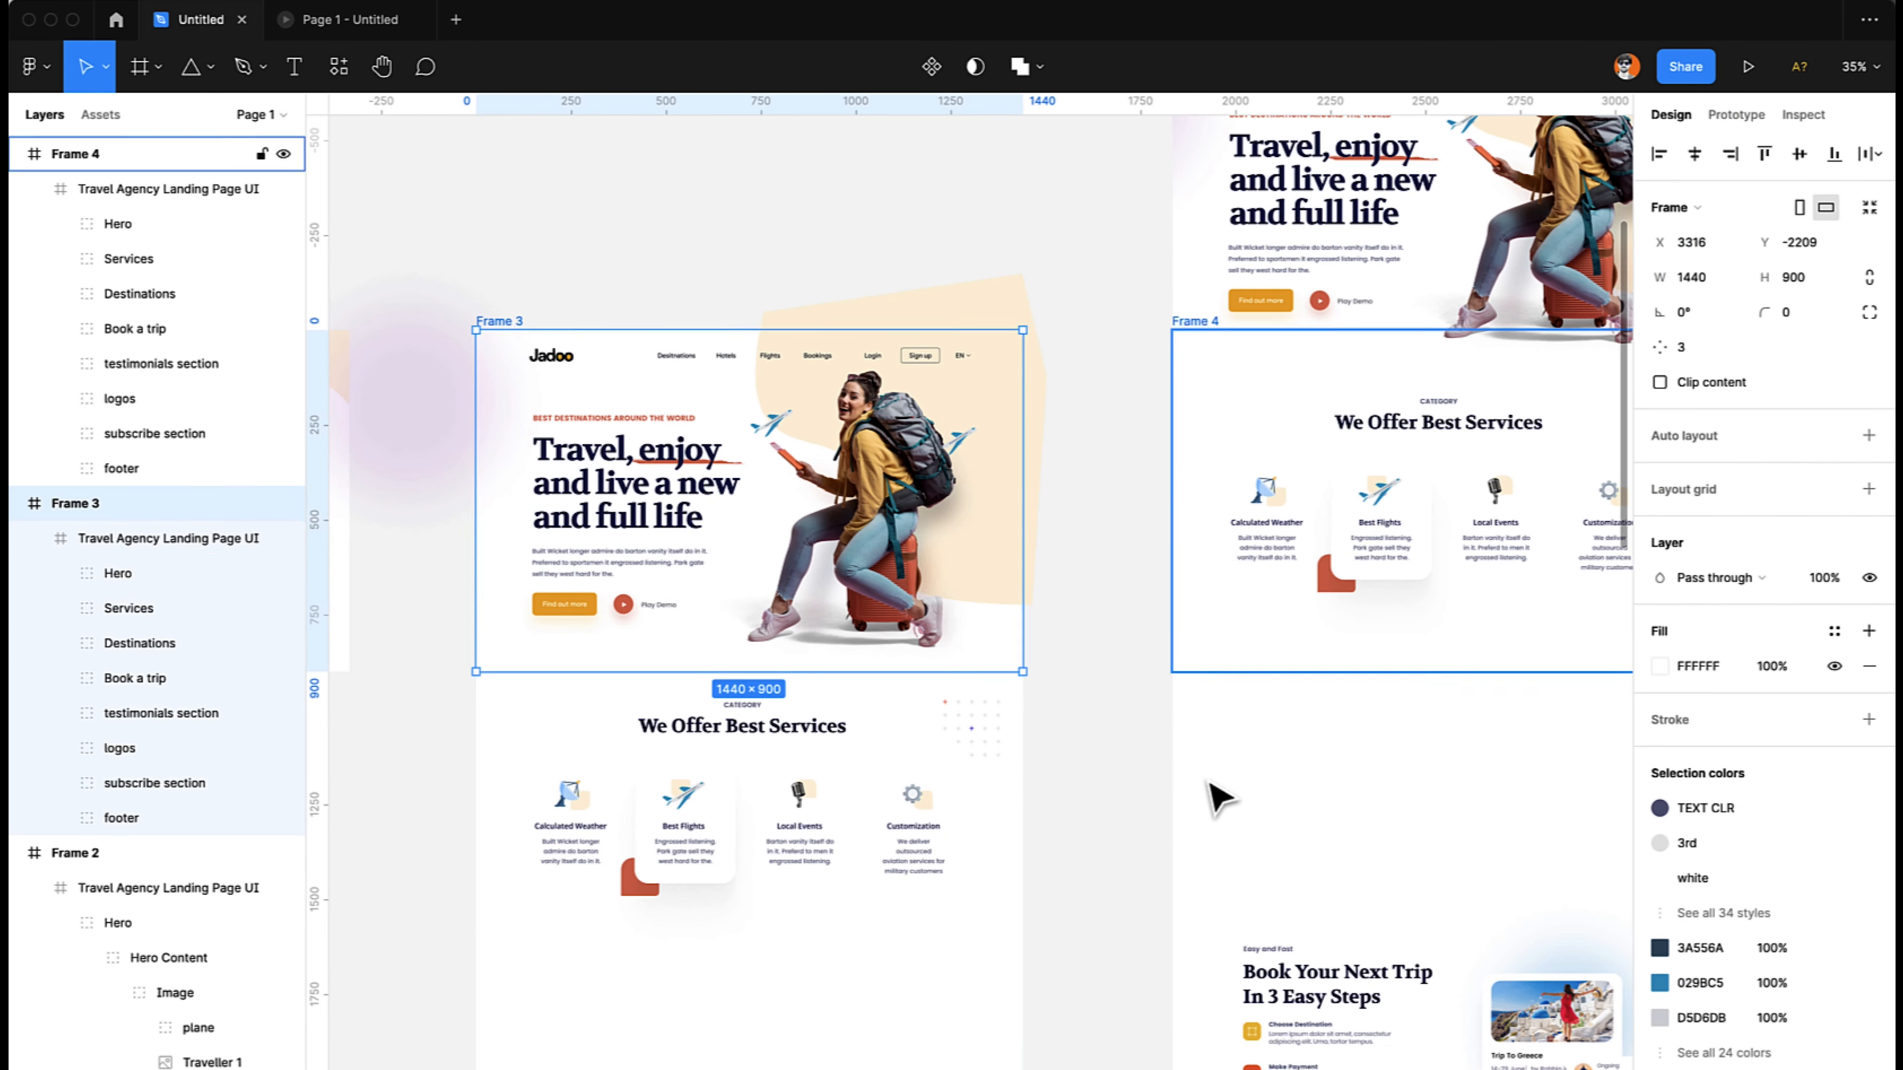
click(1734, 113)
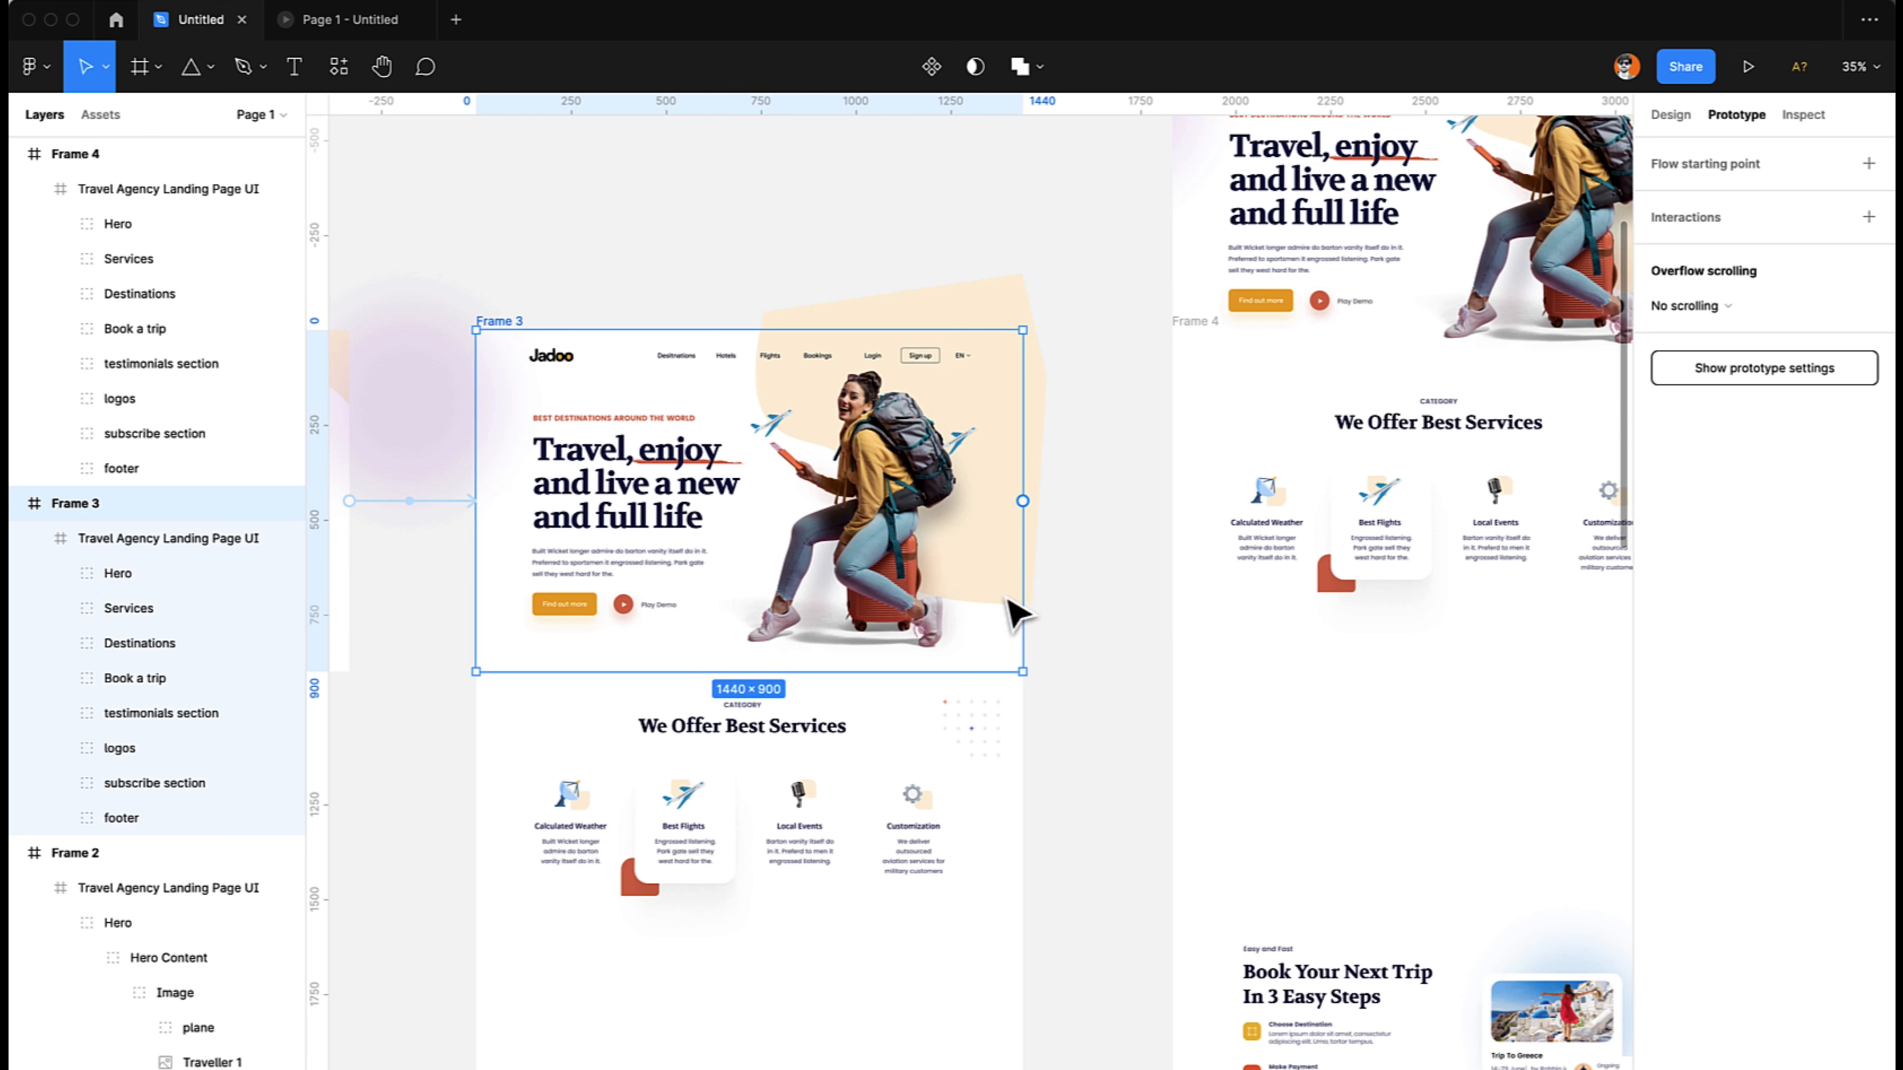
drag(1023, 502, 1283, 539)
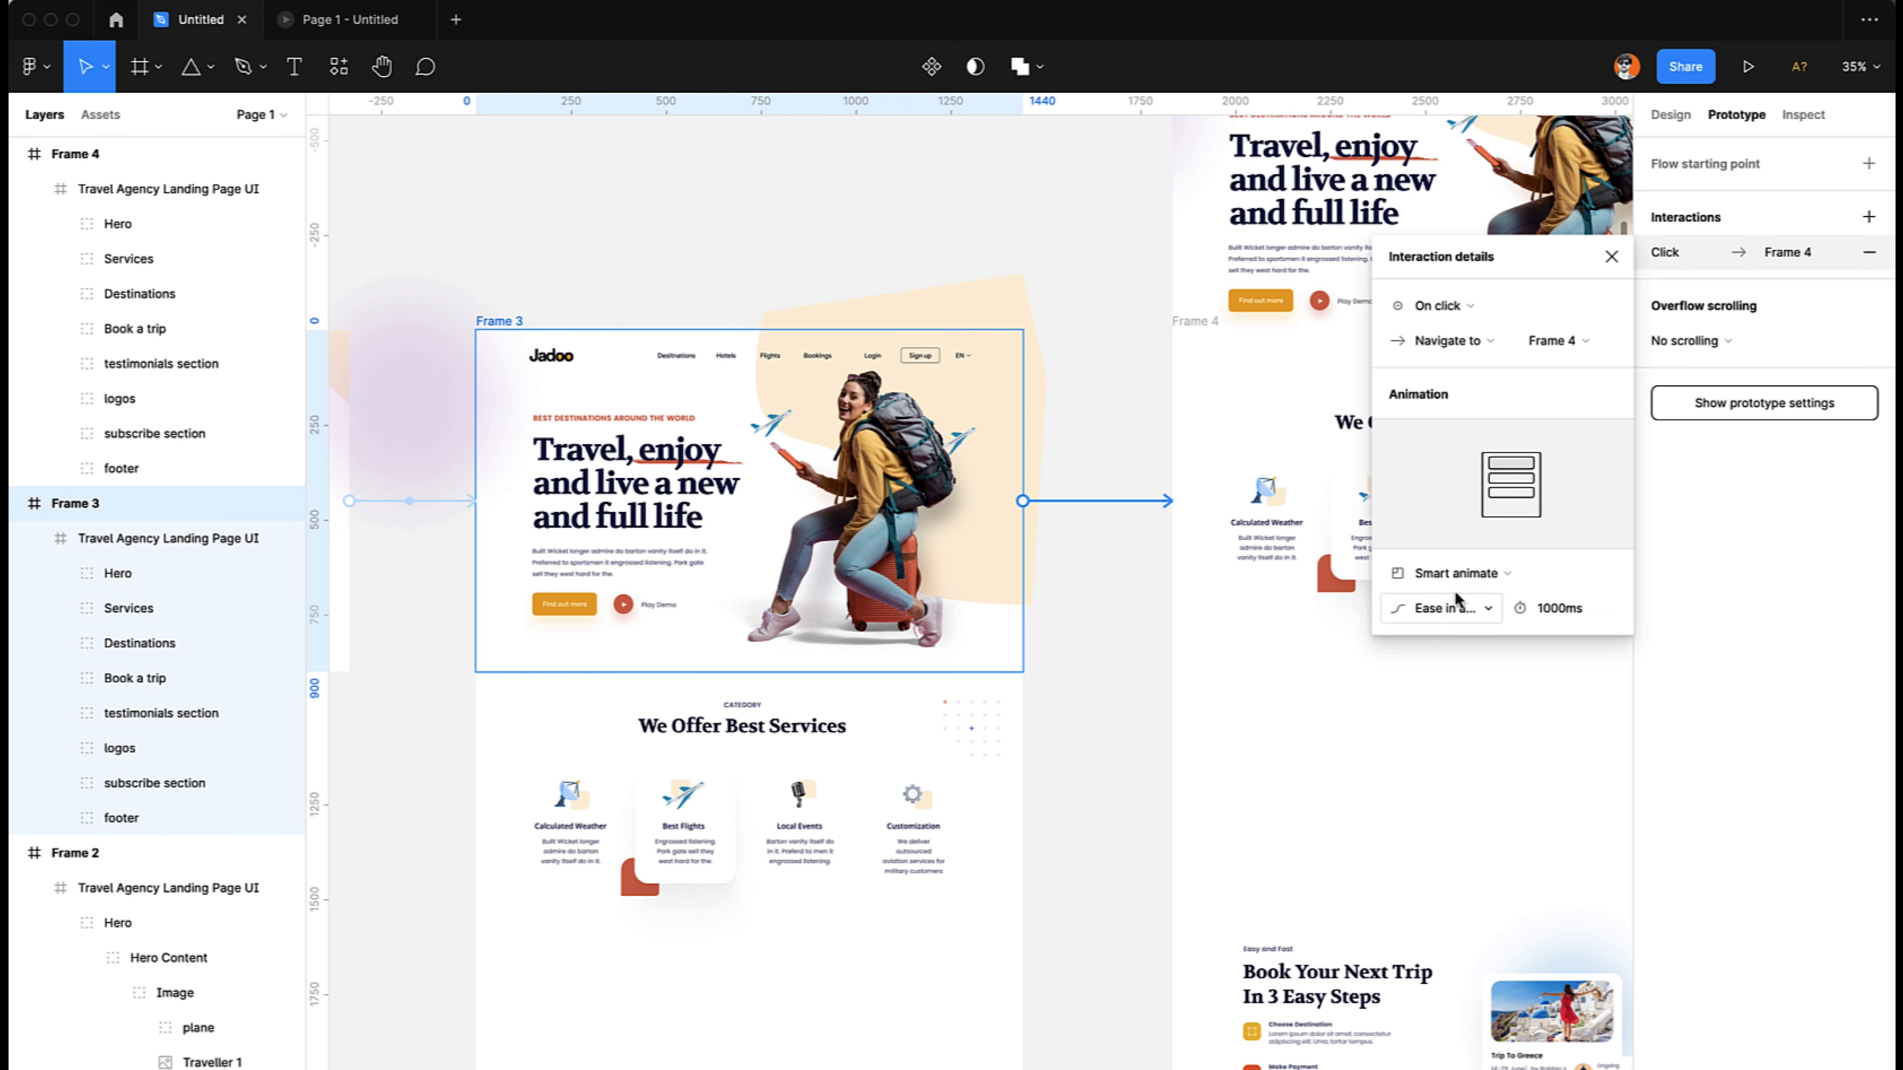
- Set the trigger of the Frame 3 to Frame 4 interaction to After delay with 1000 ms
click(1446, 306)
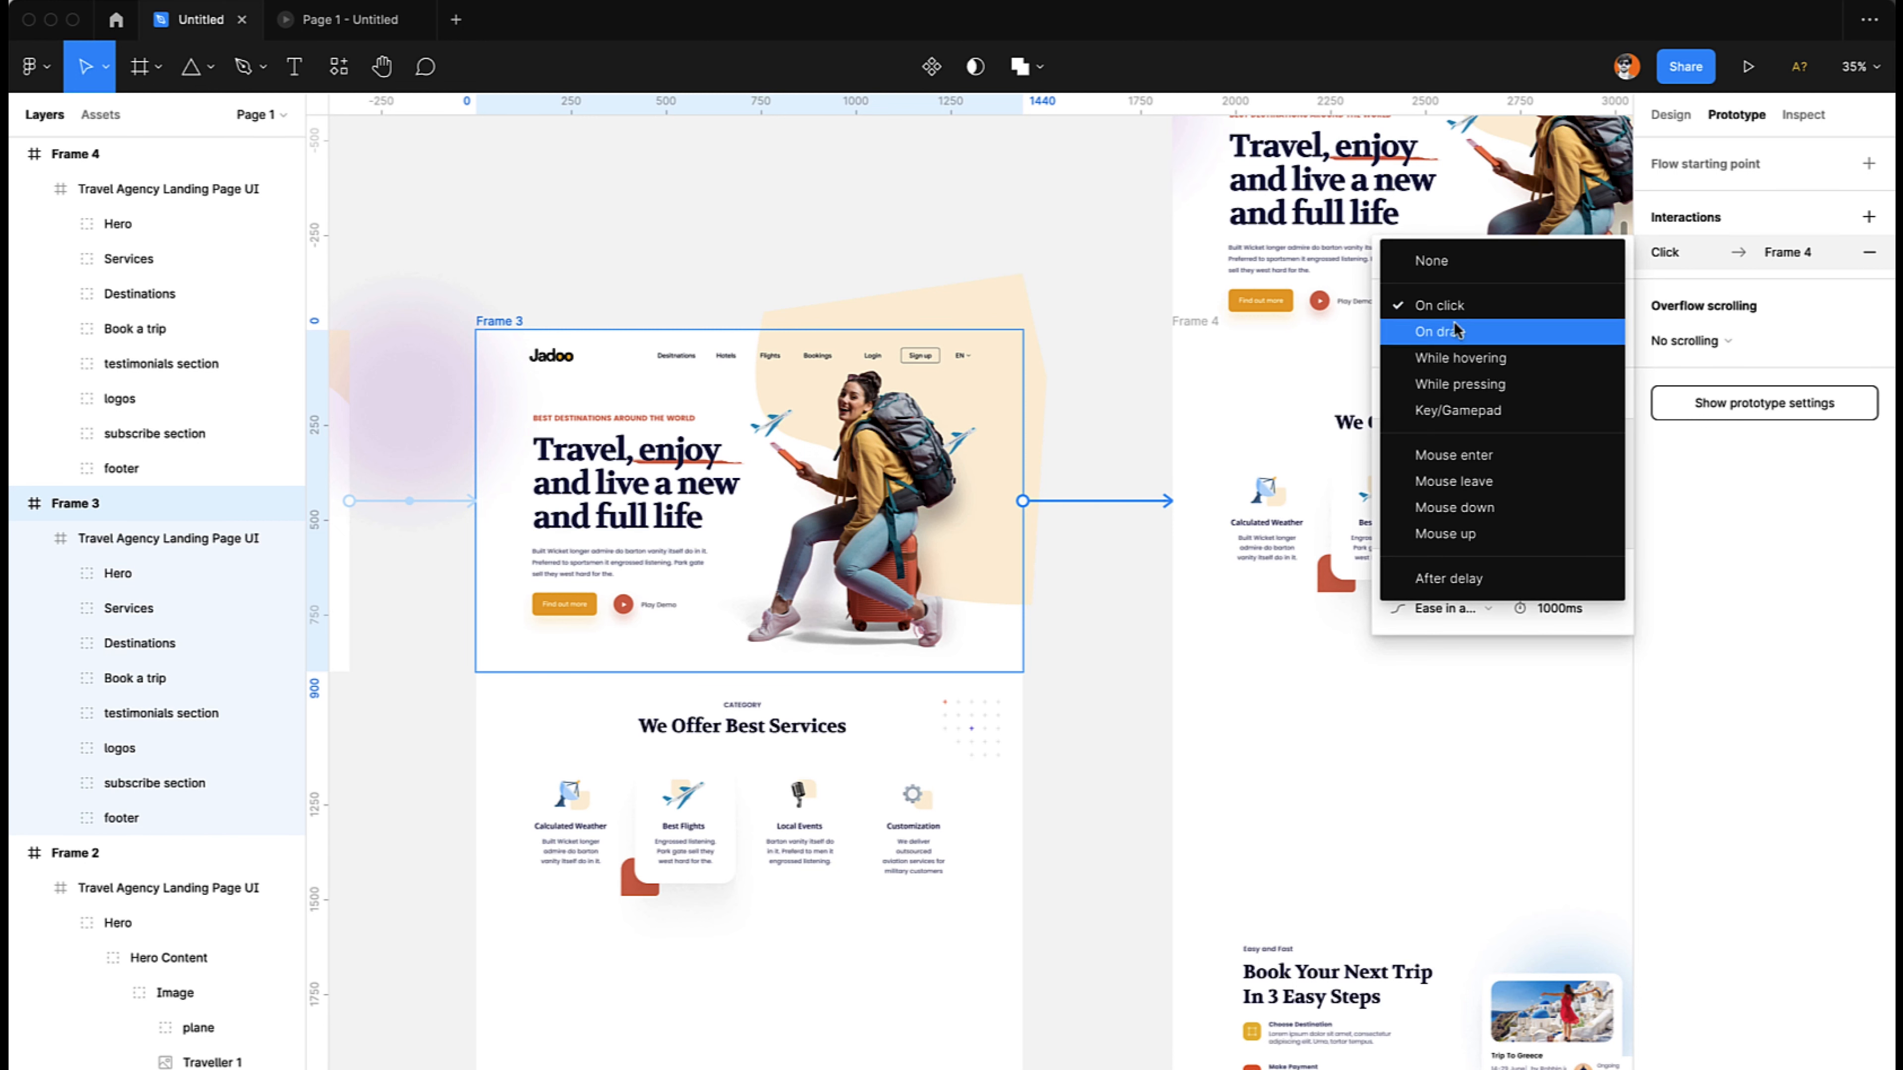
click(1451, 577)
click(1535, 308)
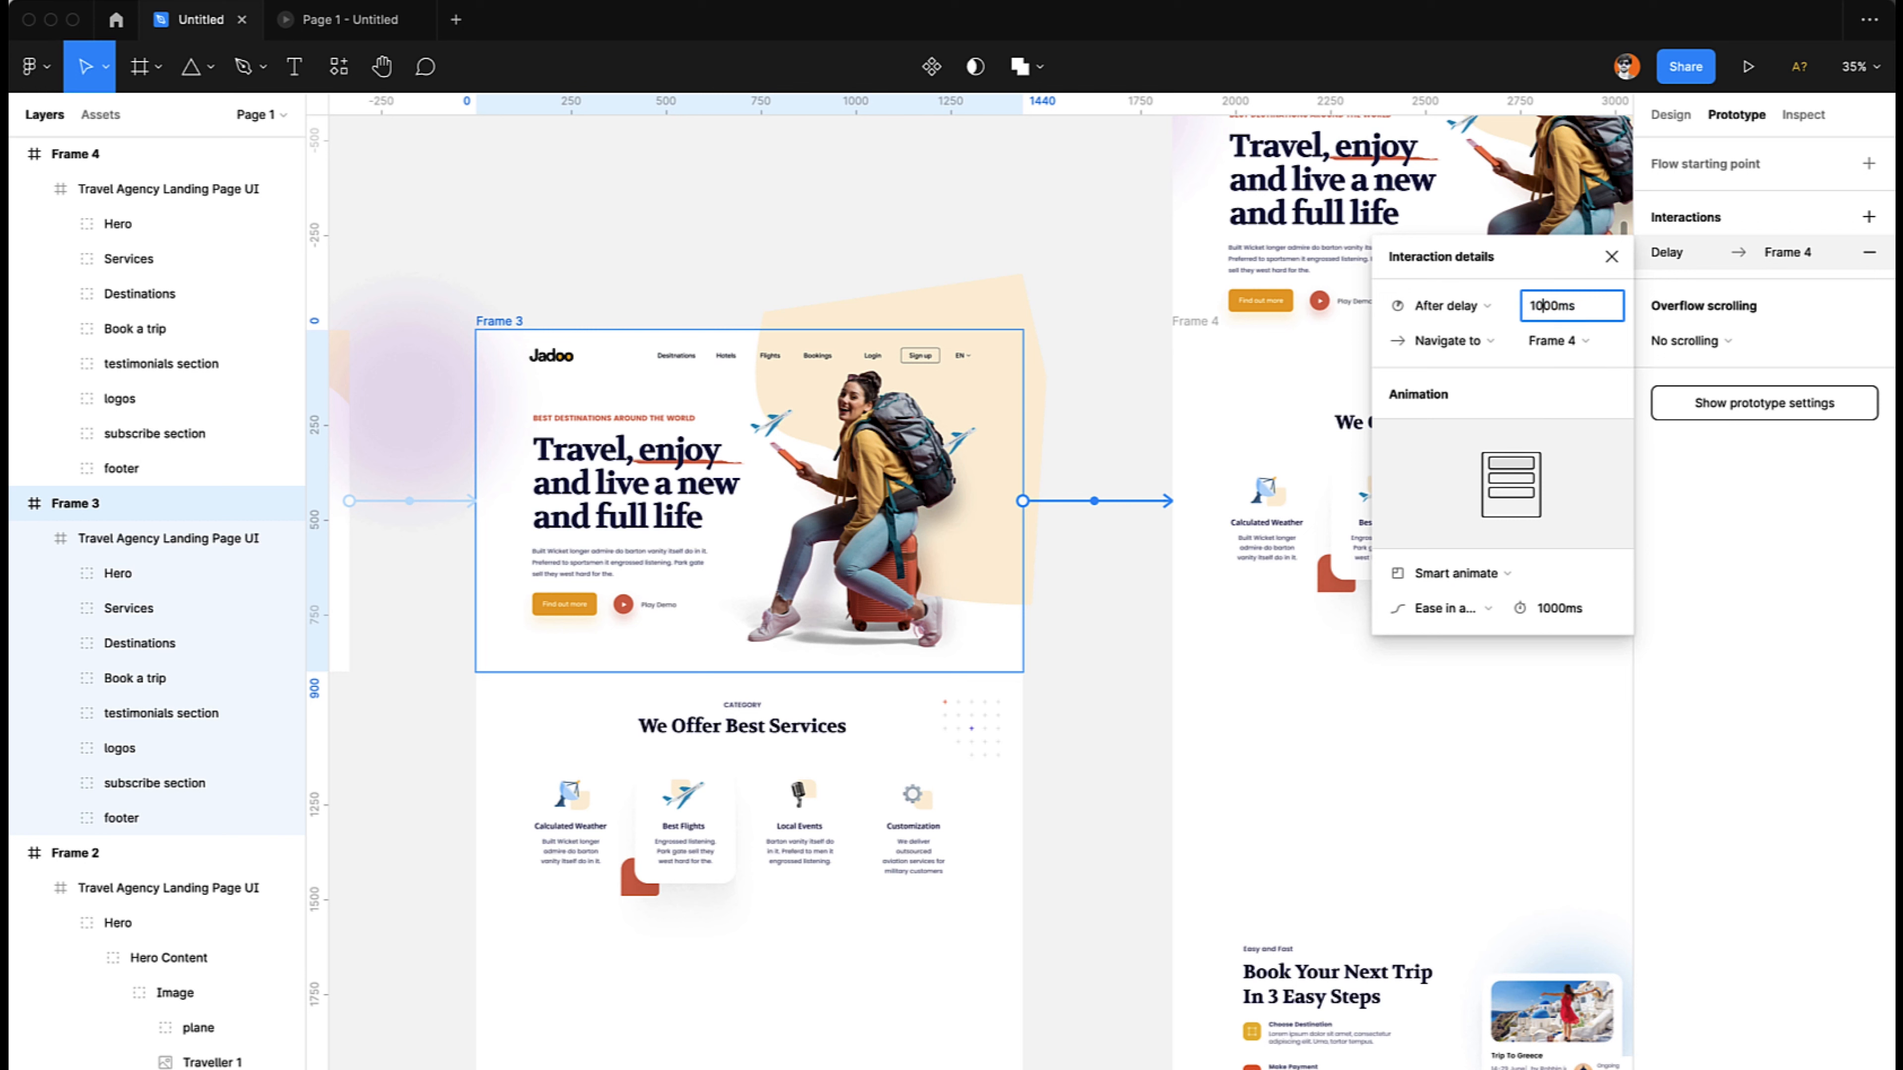
key(Return)
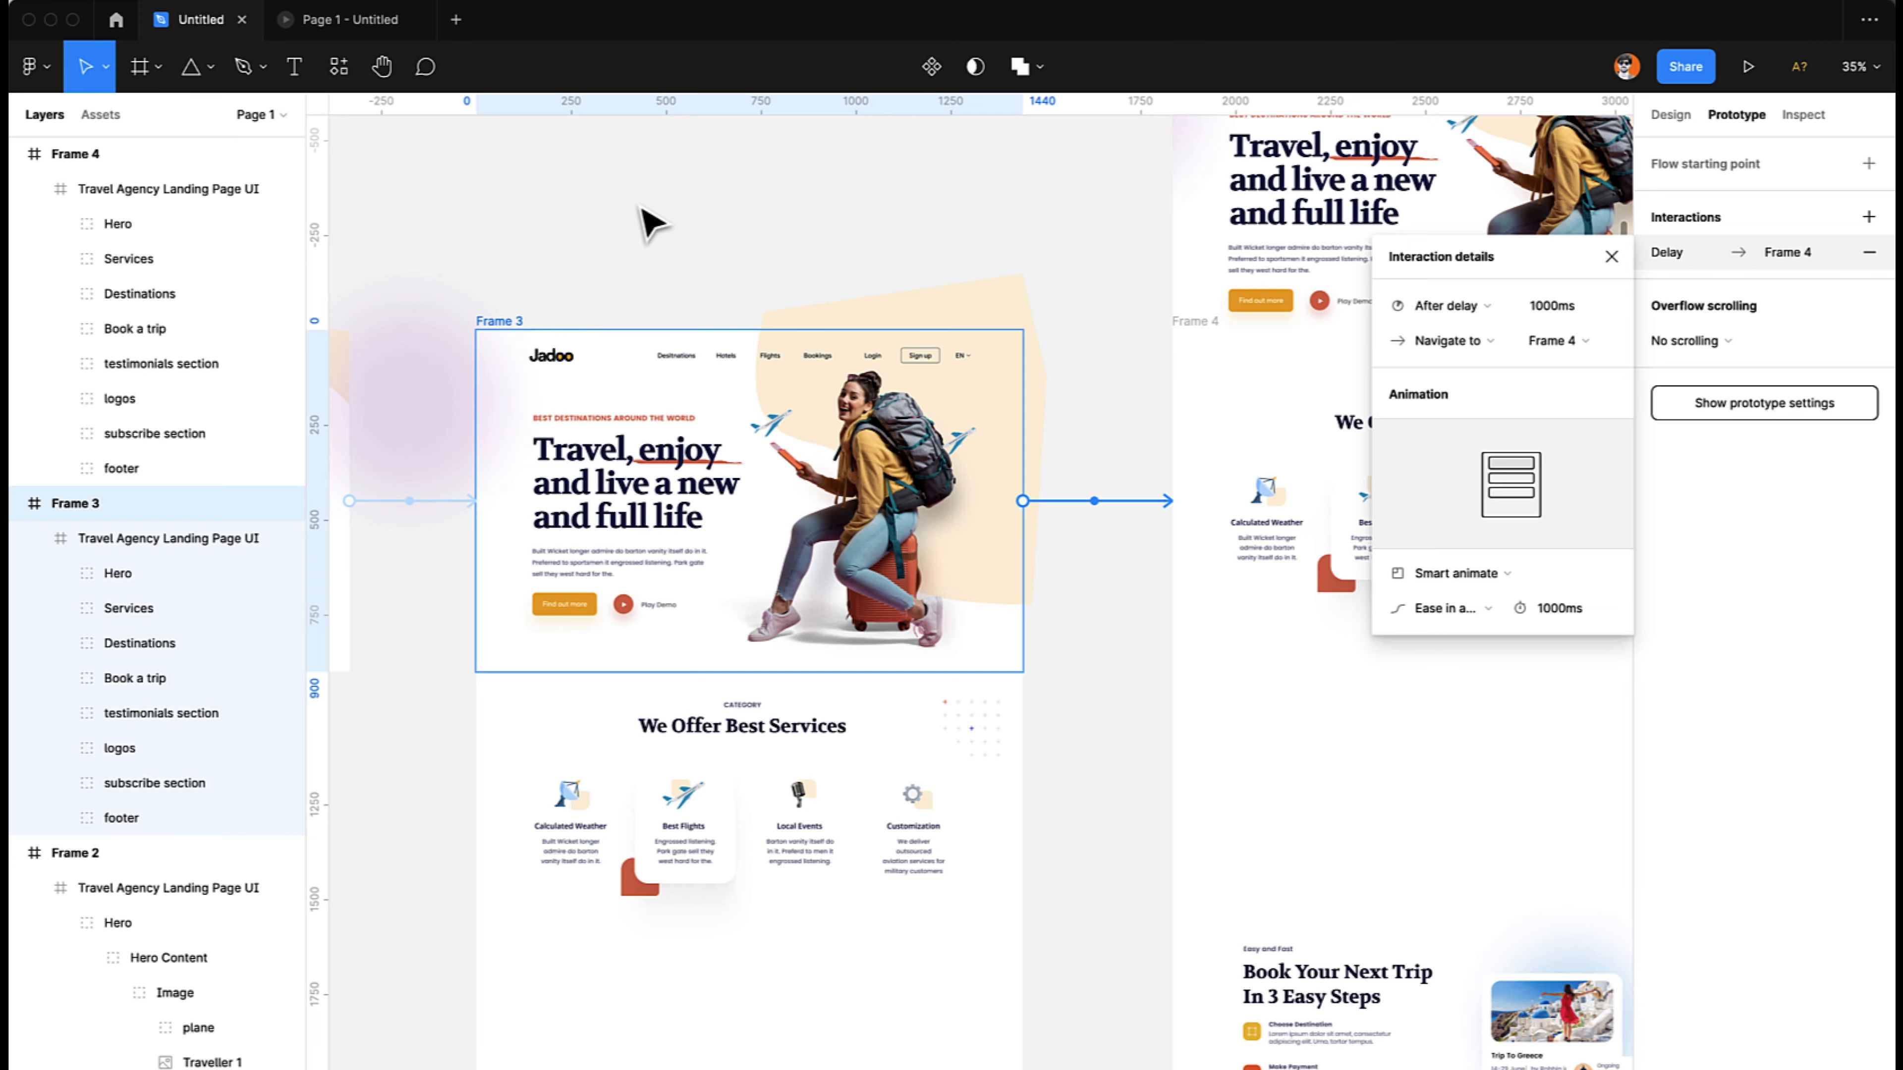
- Play the prototype preview to check the transition to the services section, and return to the design file
click(704, 219)
click(341, 19)
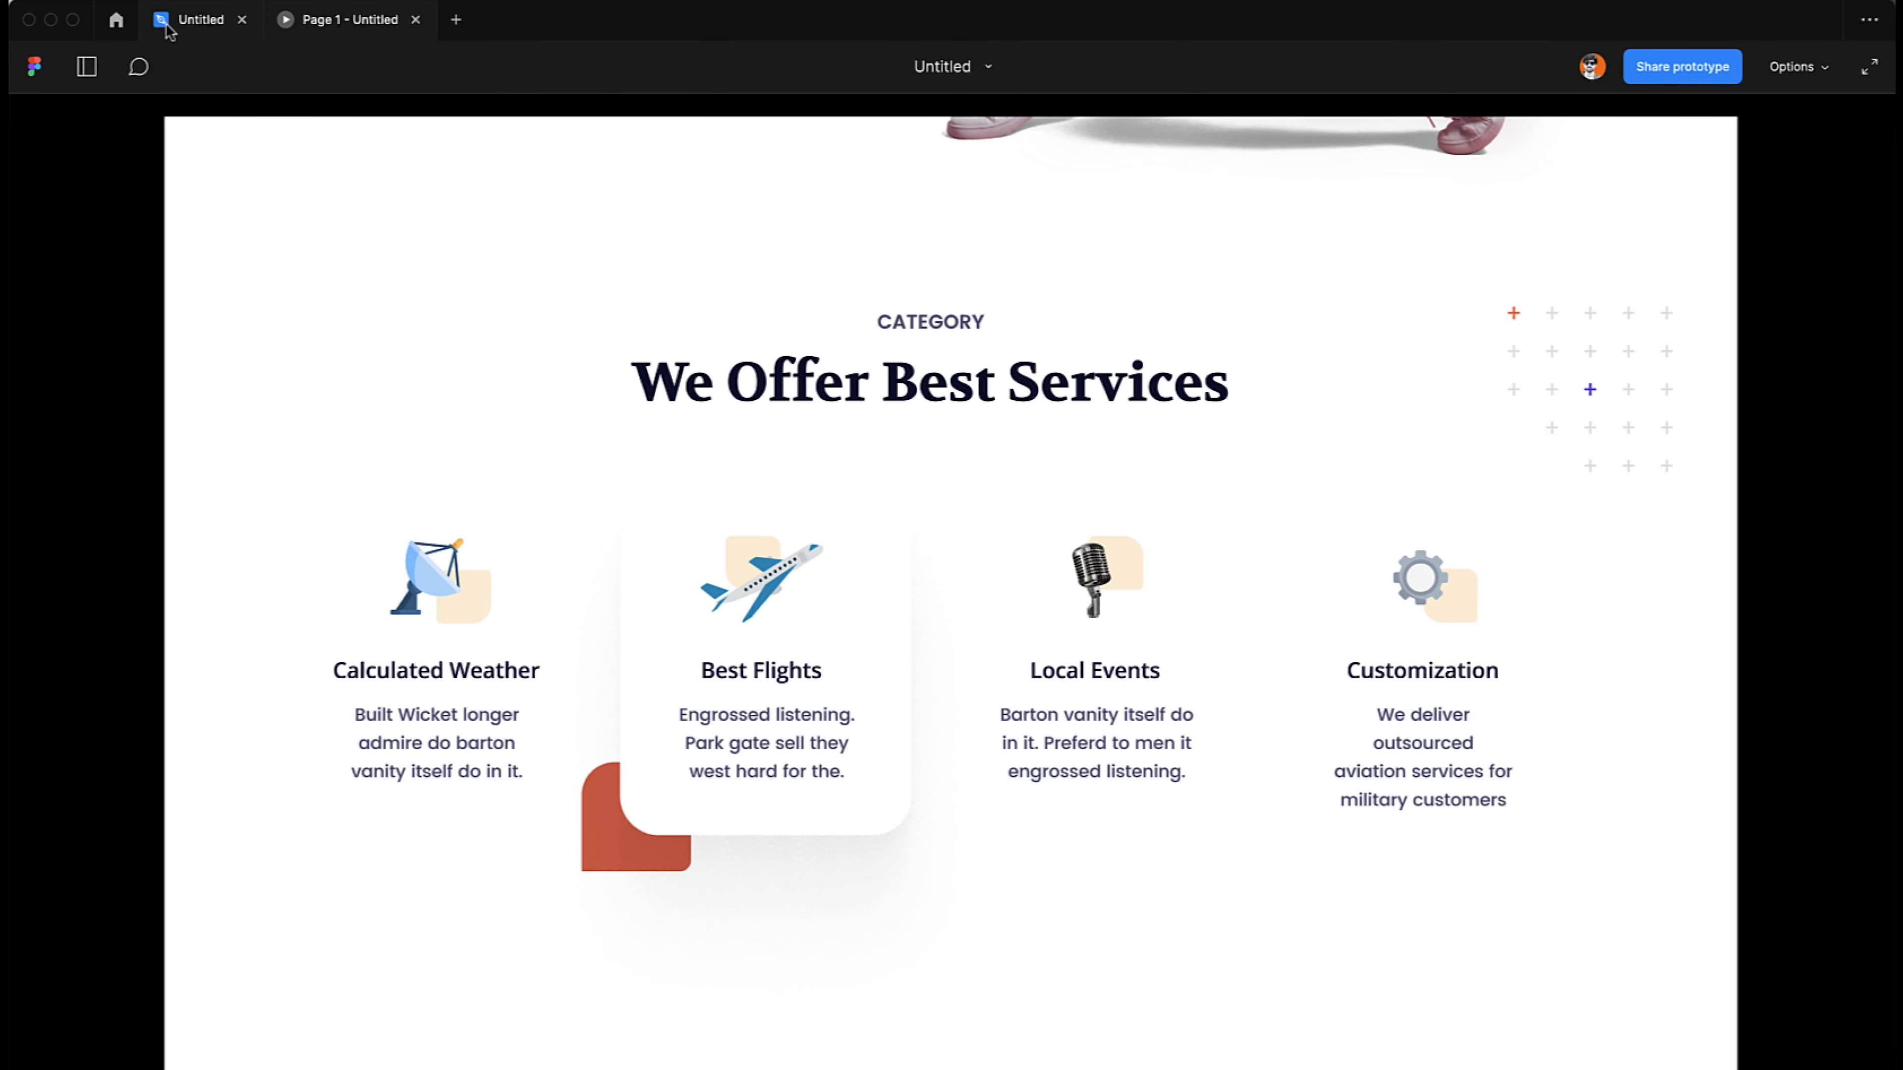
click(196, 19)
- Try to move the whole Hero group in Frame 4 upward, and undo the move
scroll(978, 348, right, 7)
scroll(978, 348, up, 5)
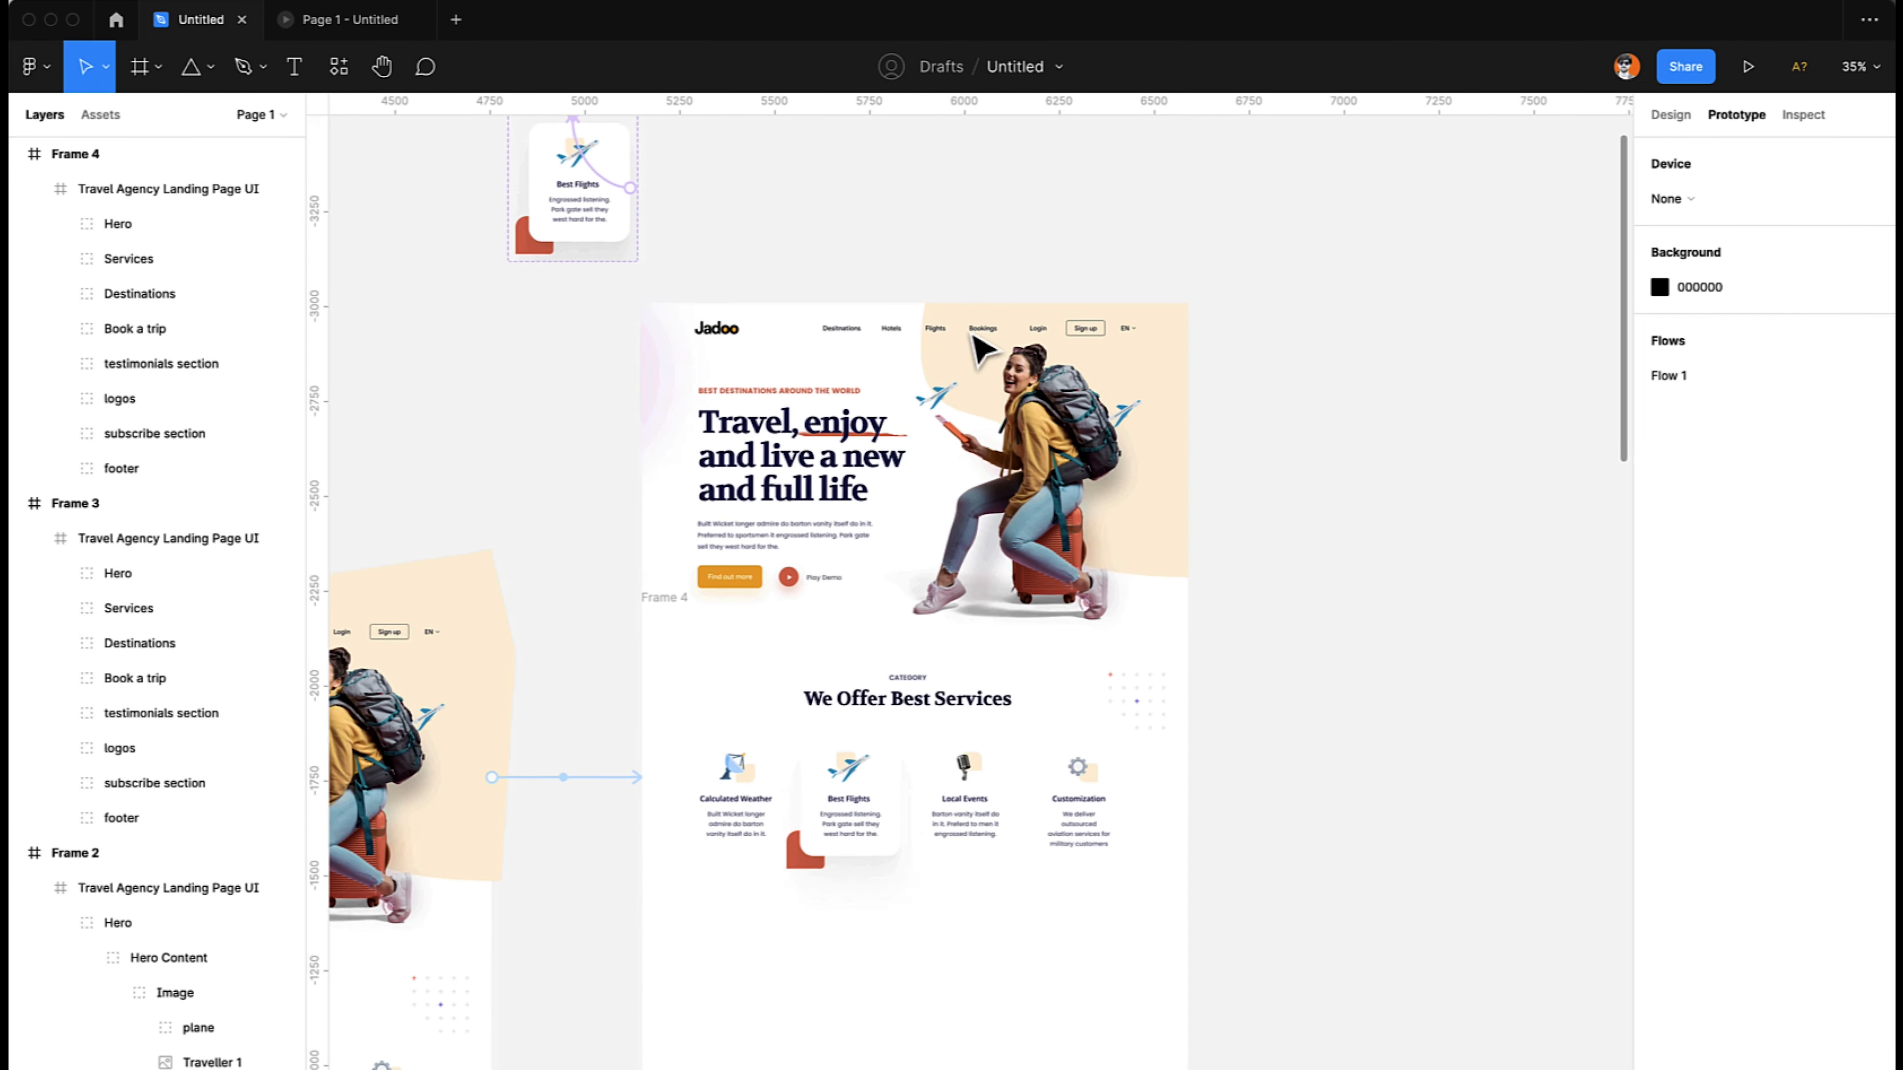
scroll(977, 348, left, 1)
click(1090, 577)
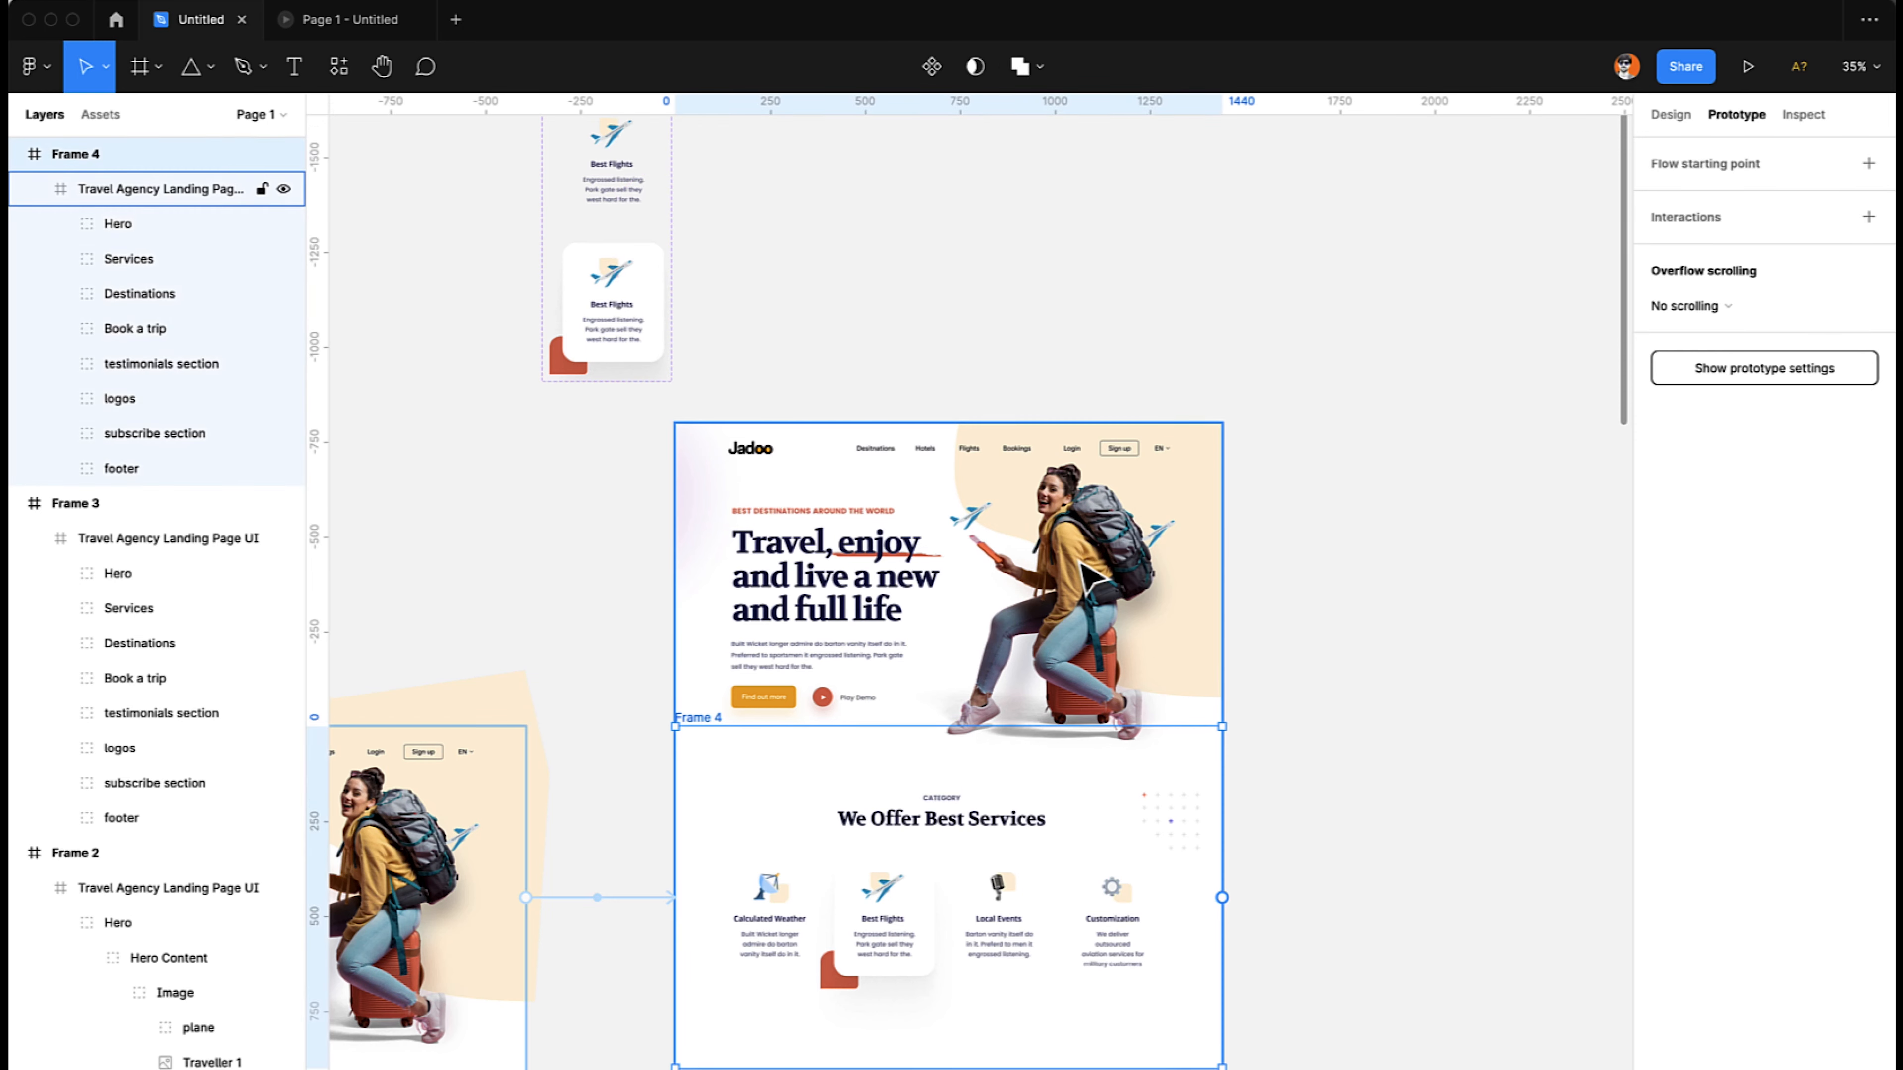
double_click(1090, 577)
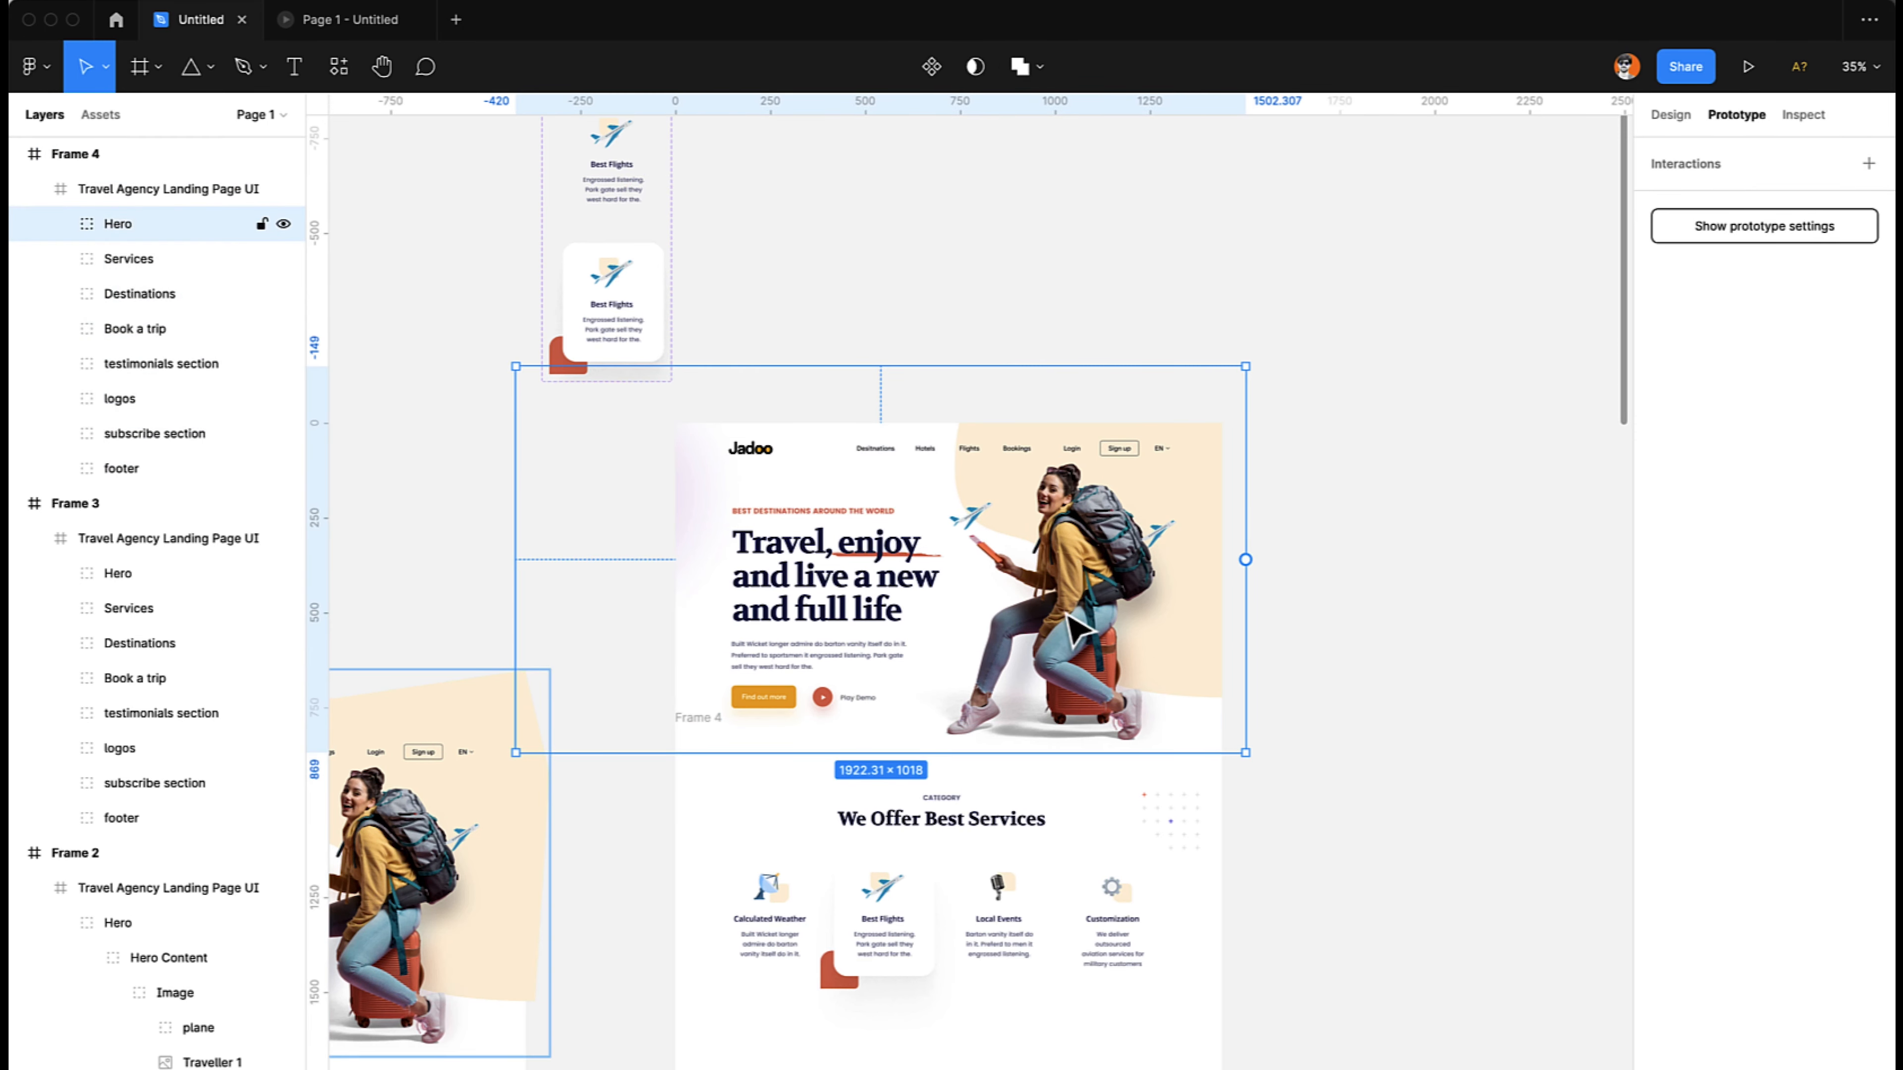
drag(1066, 650, 1054, 581)
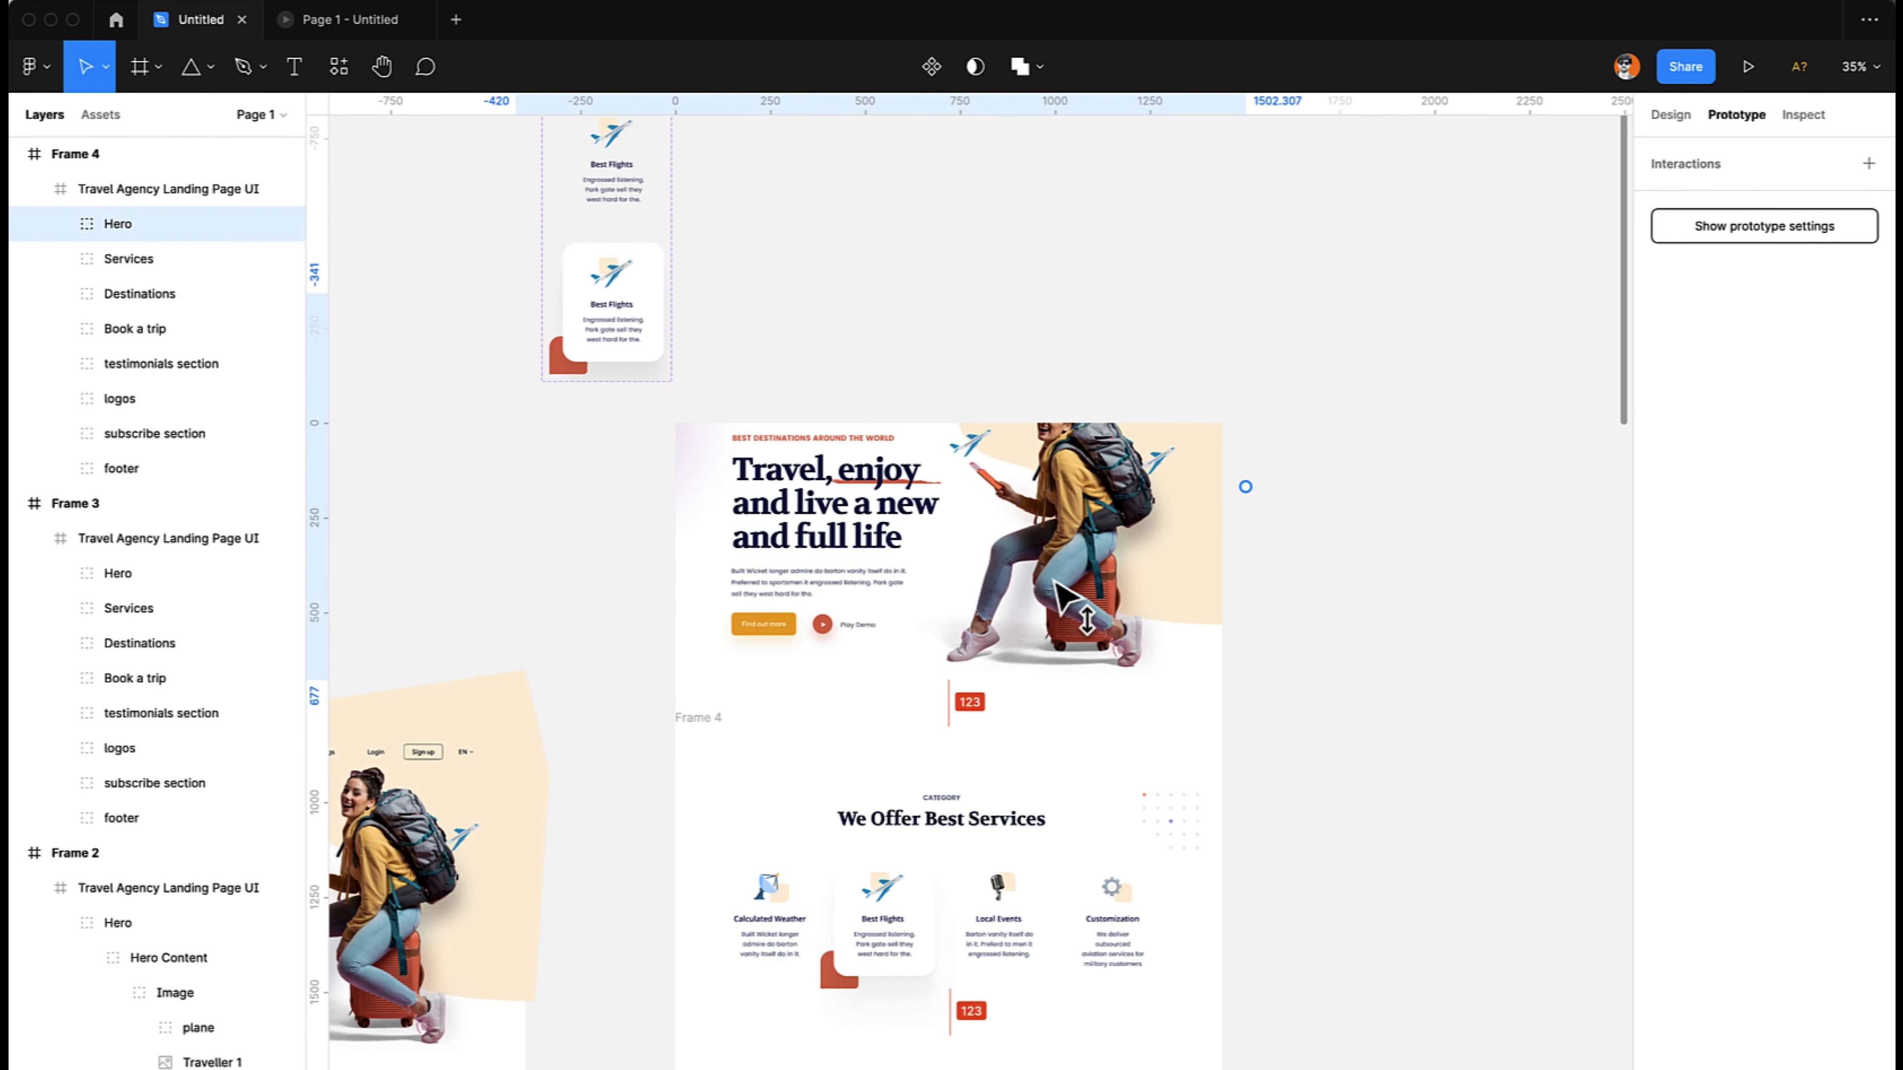
key(super+z)
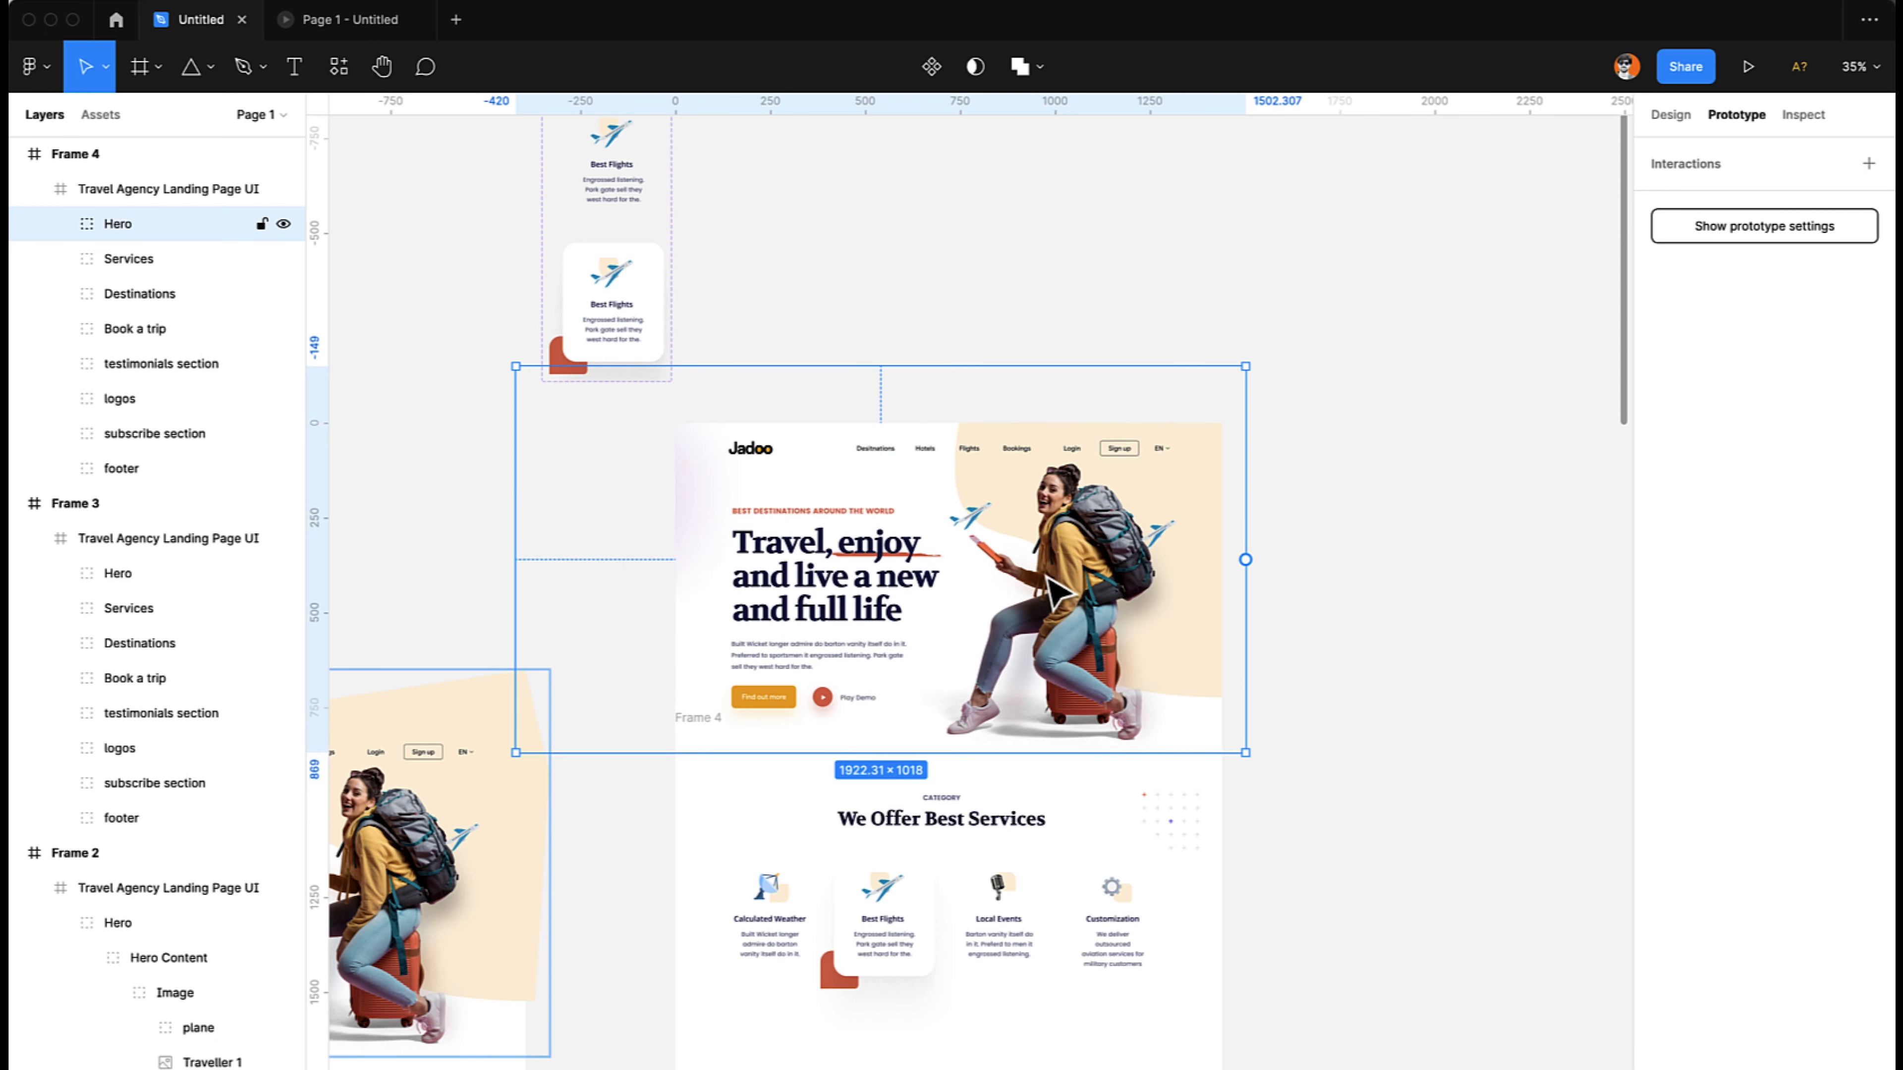
- Move the Desc group of Frame 4's hero content up to Y -233
double_click(782, 567)
double_click(786, 578)
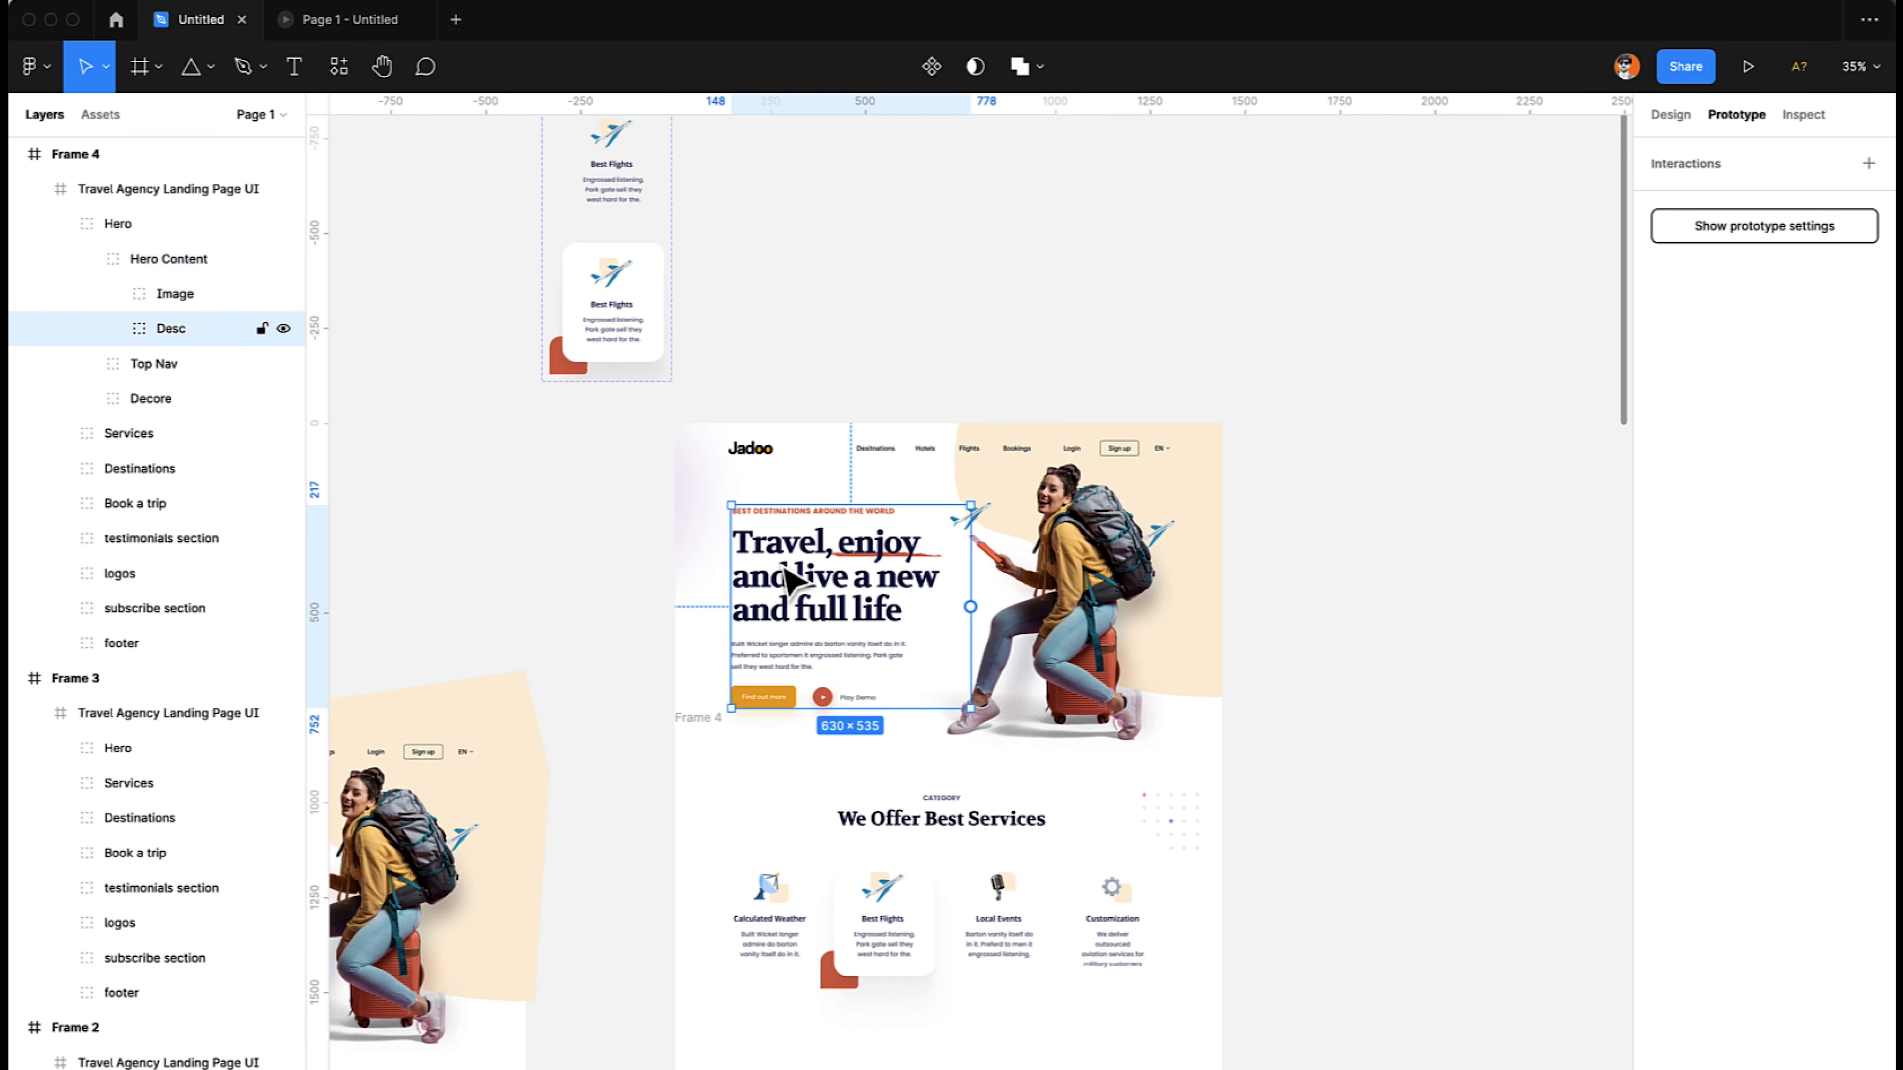
key(shift+Up)
key(shift+Up)
key(shift+Up)
key(shift+Up)
key(shift+Up)
key(shift+Up)
key(shift+Up)
key(shift+Up)
key(shift+Up)
key(shift+Up)
key(shift+Up)
key(shift+Up)
key(shift+Up)
key(shift+Up)
key(shift+Up)
key(shift+Up)
key(shift+Up)
key(shift+Up)
key(shift+Up)
key(shift+Up)
key(shift+Up)
key(shift+Up)
key(shift+Up)
key(shift+Up)
key(shift+Up)
key(shift+Up)
key(shift+Up)
key(shift+Up)
key(shift+Up)
key(shift+Up)
key(shift+Up)
key(shift+Up)
key(shift+Up)
key(shift+Up)
key(shift+Up)
key(shift+Up)
key(shift+Up)
key(shift+Up)
key(shift+Up)
key(shift+Up)
key(shift+Up)
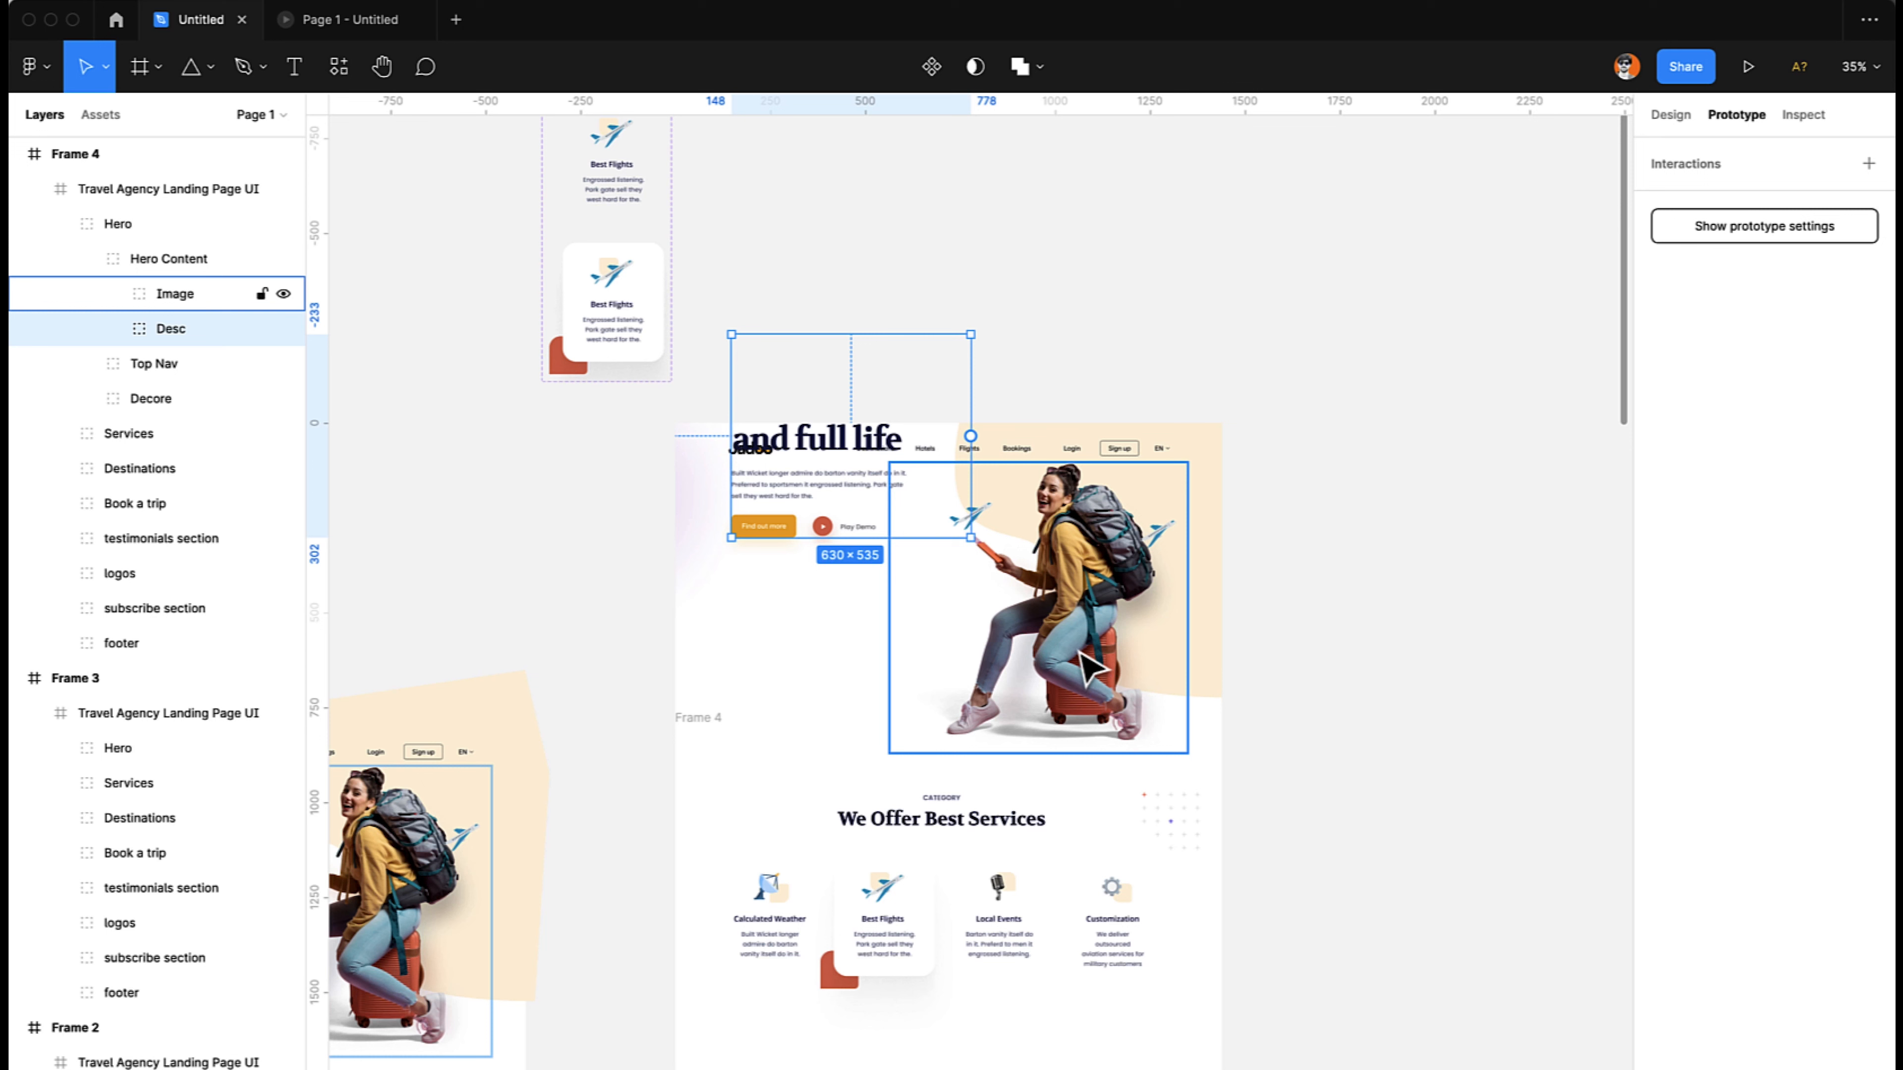
- Move the Image group with the traveller in Frame 4 straight up, completely out of the landing page
click(1084, 709)
drag(1083, 710, 1076, 496)
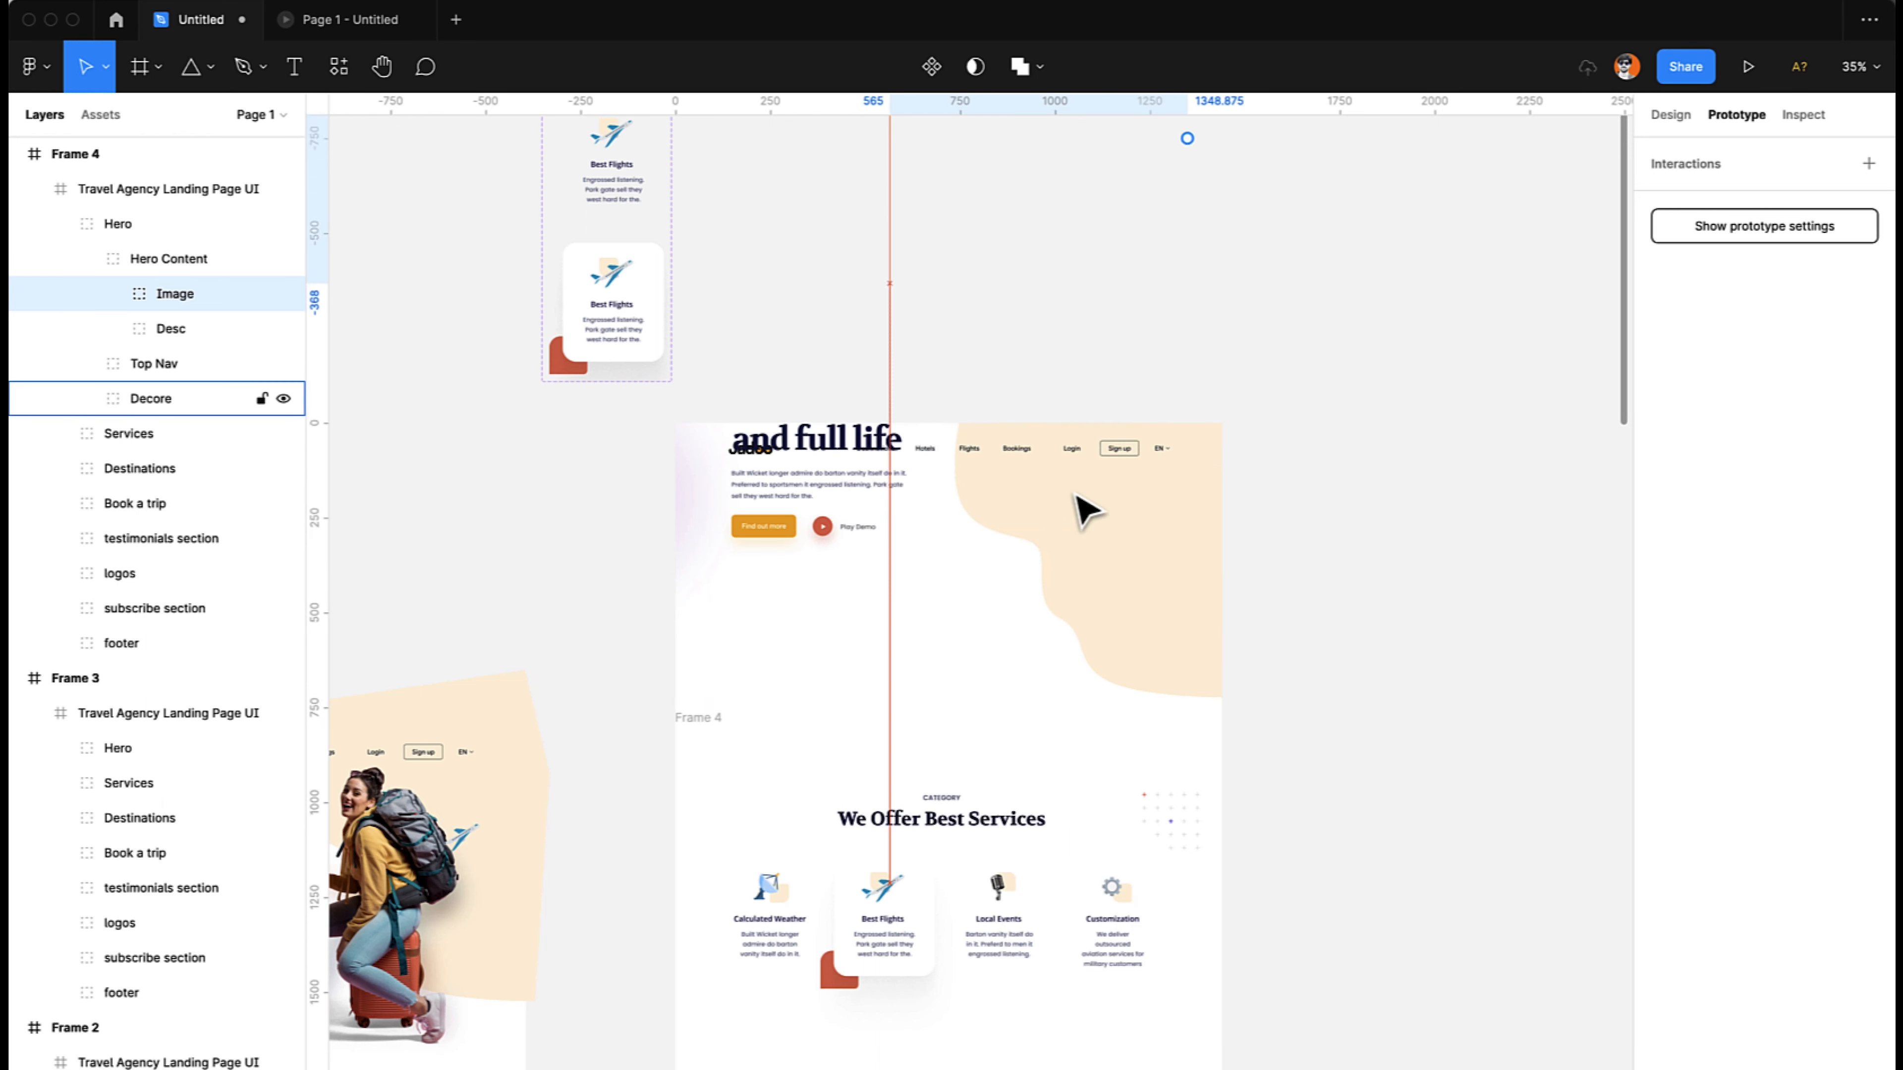
- Move the traveller Image group in Frame 4 farther straight up, until its lower edge sits at about Y -1285
drag(1076, 496, 1076, 496)
scroll(1076, 496, up, 5)
key(shift+Up)
key(shift+Up)
key(shift+Up)
key(shift+Up)
key(shift+Up)
key(shift+Up)
key(shift+Up)
key(shift+Up)
key(shift+Up)
key(shift+Up)
key(shift+Up)
key(shift+Up)
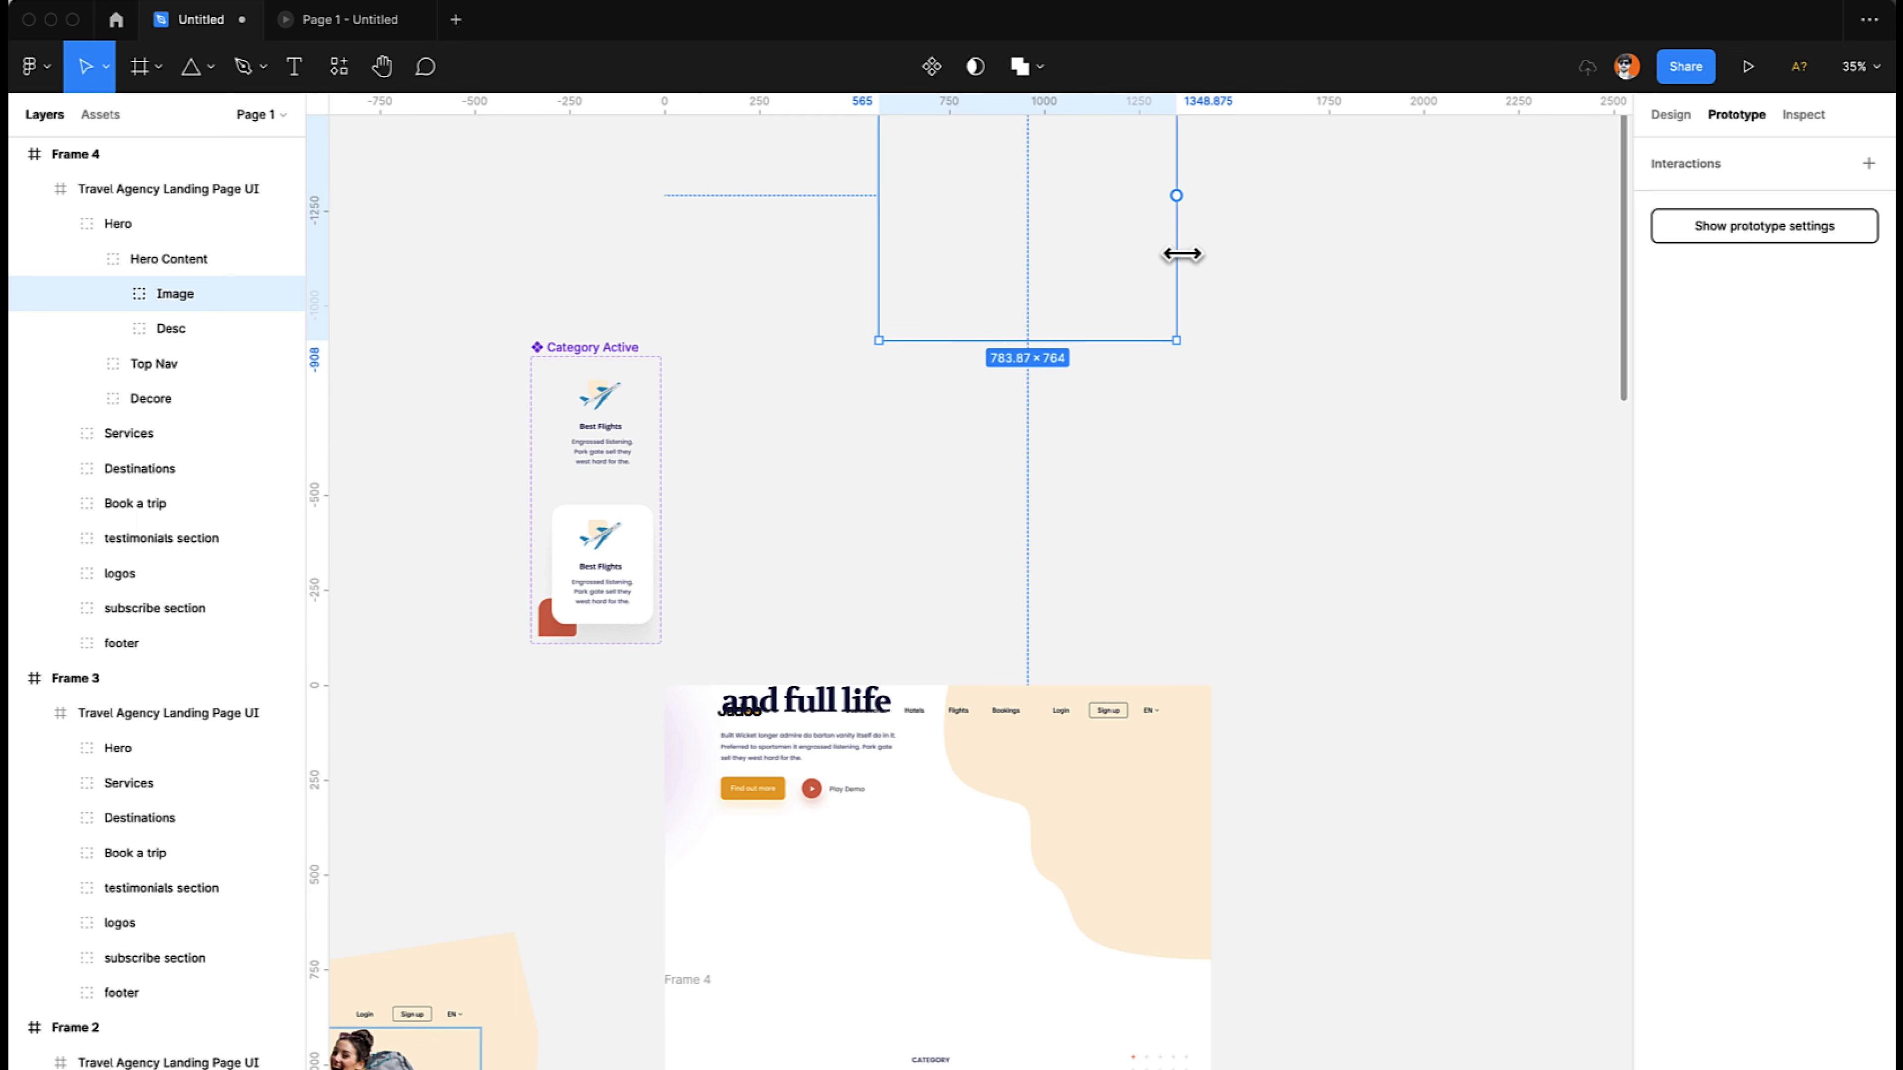
scroll(1248, 319, up, 3)
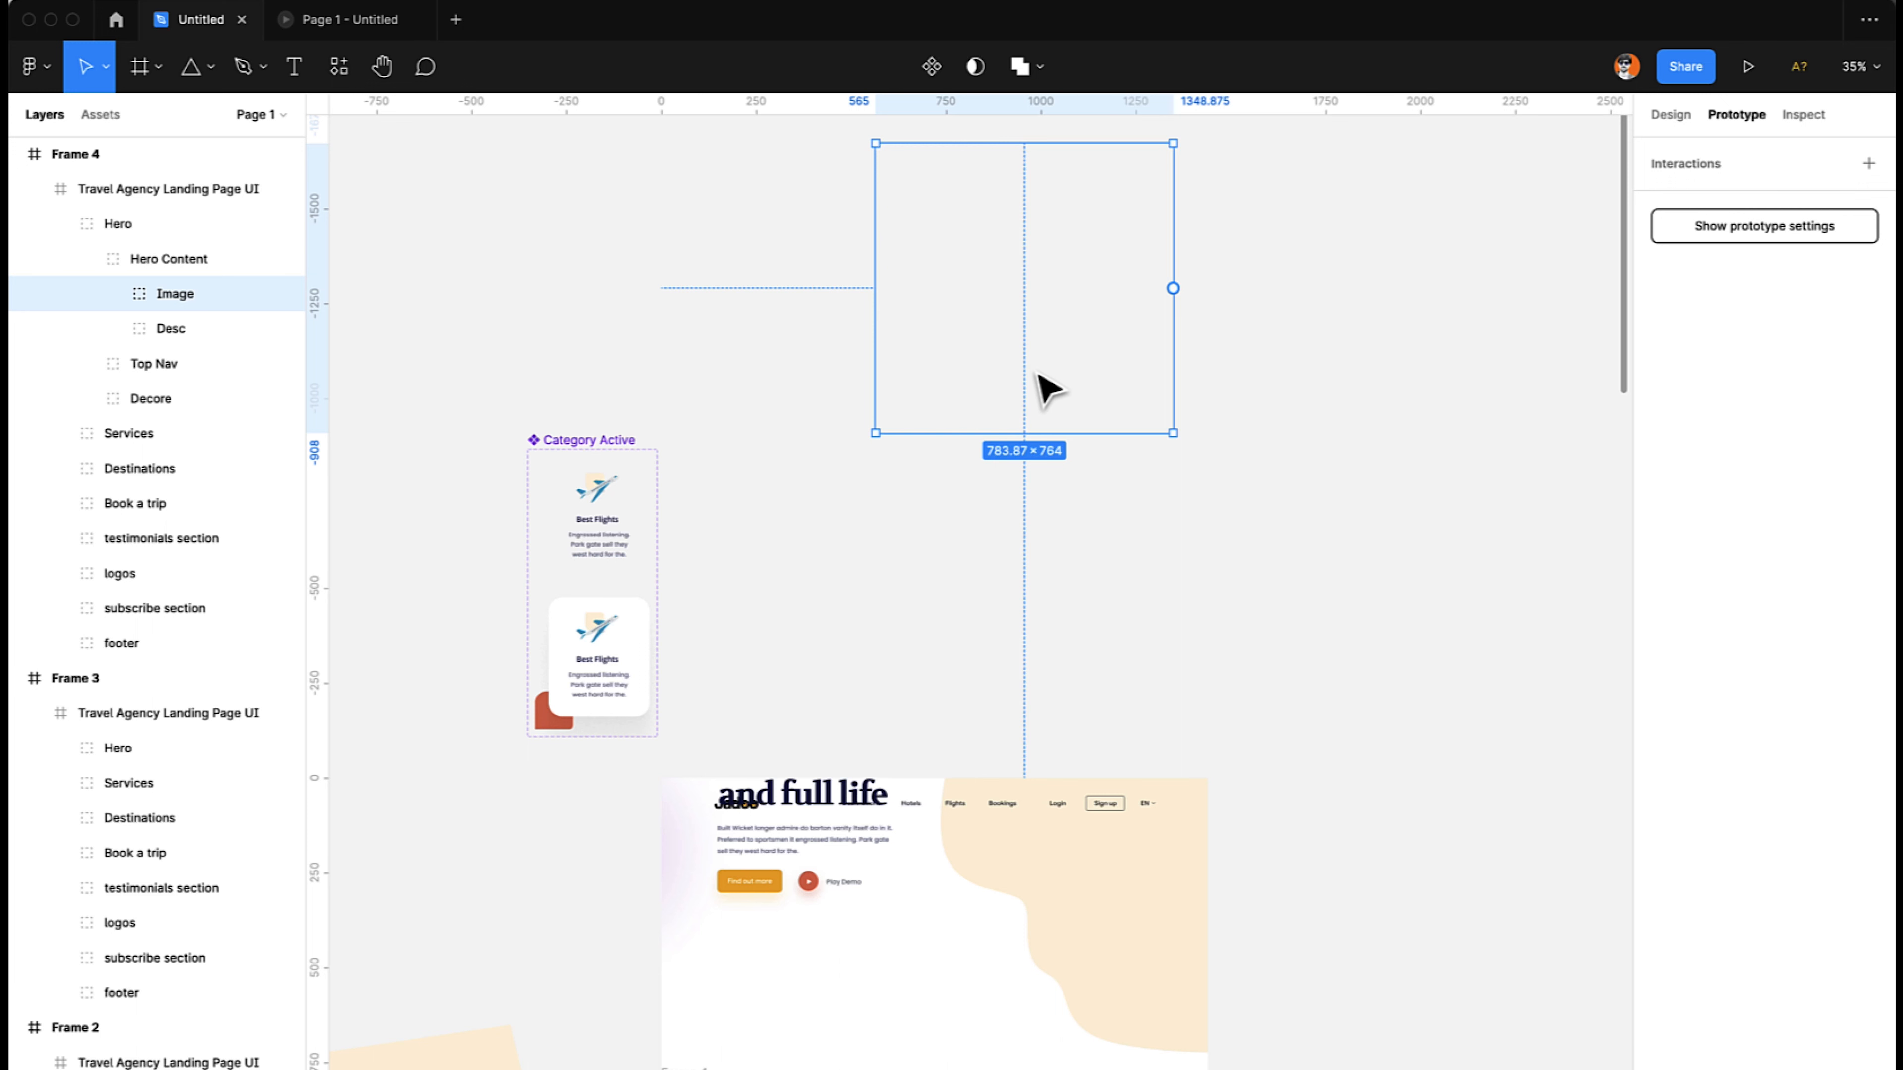
key(shift+Up)
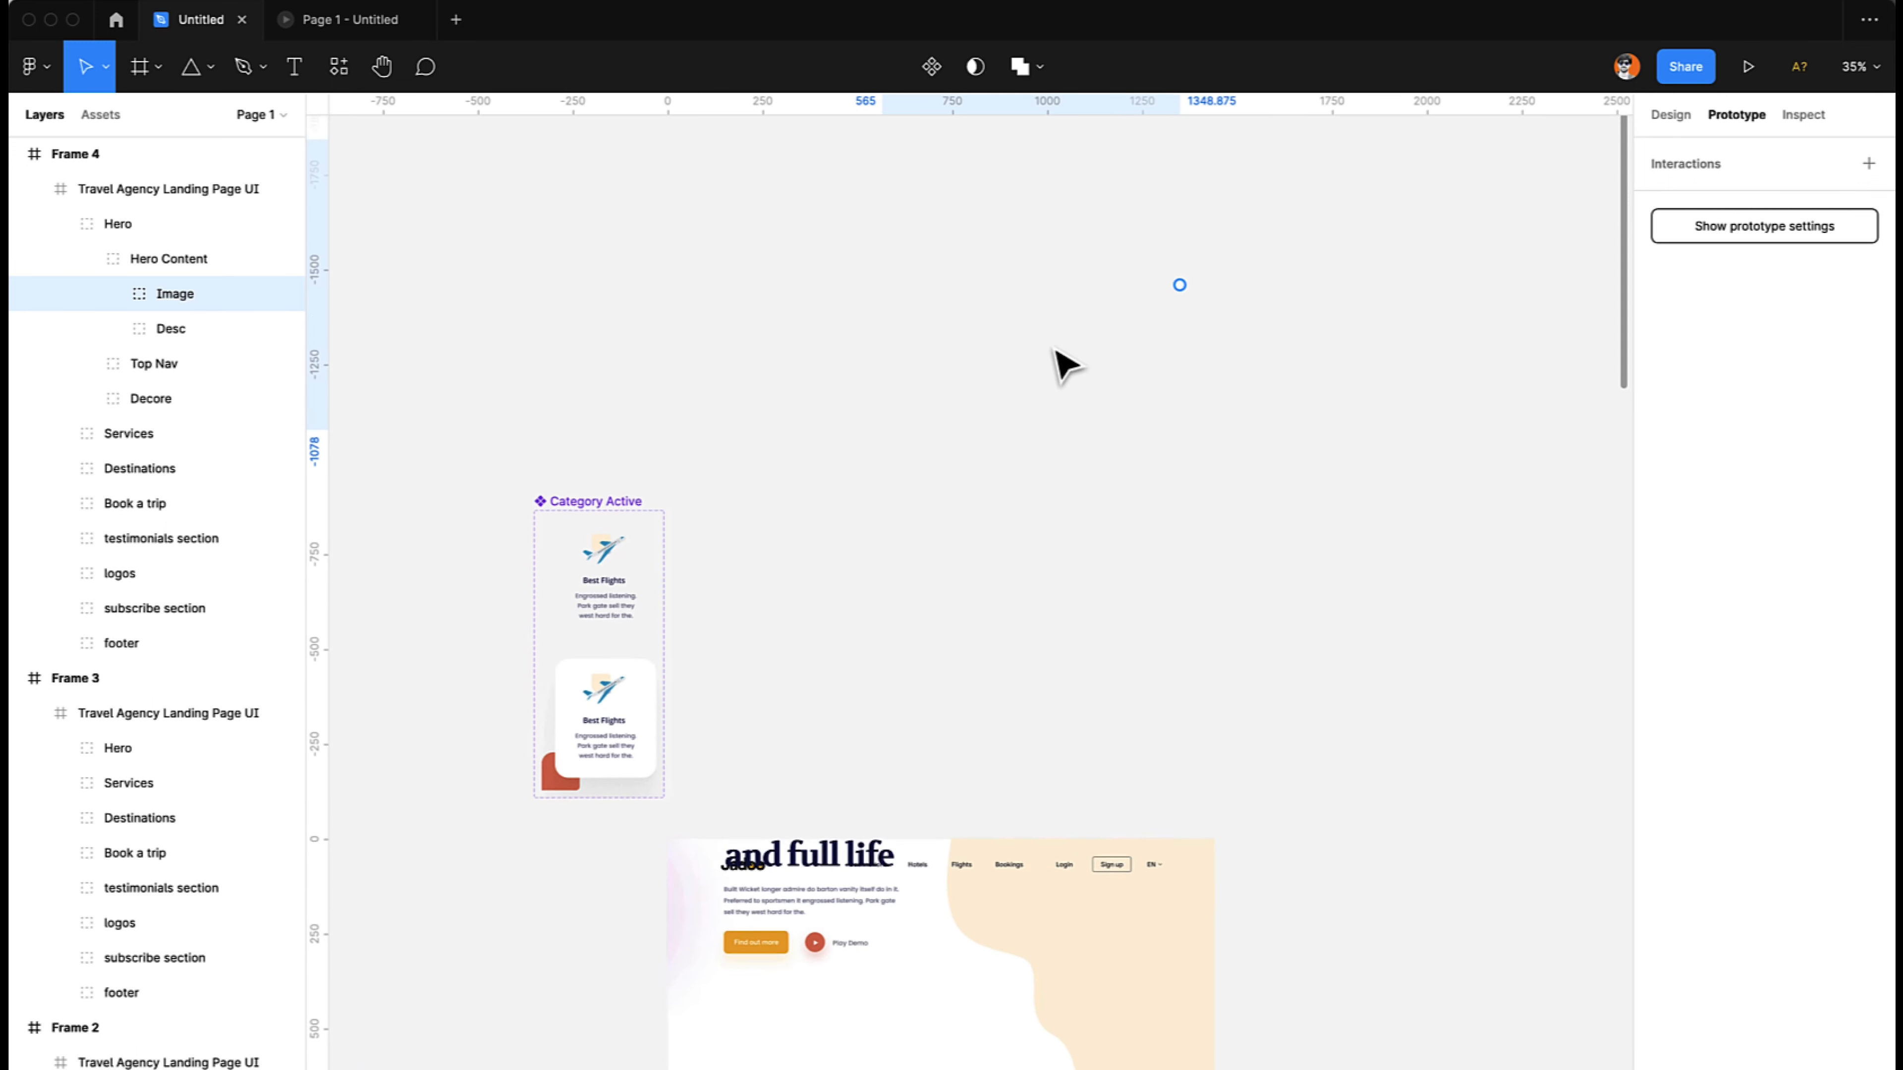
scroll(1058, 361, up, 3)
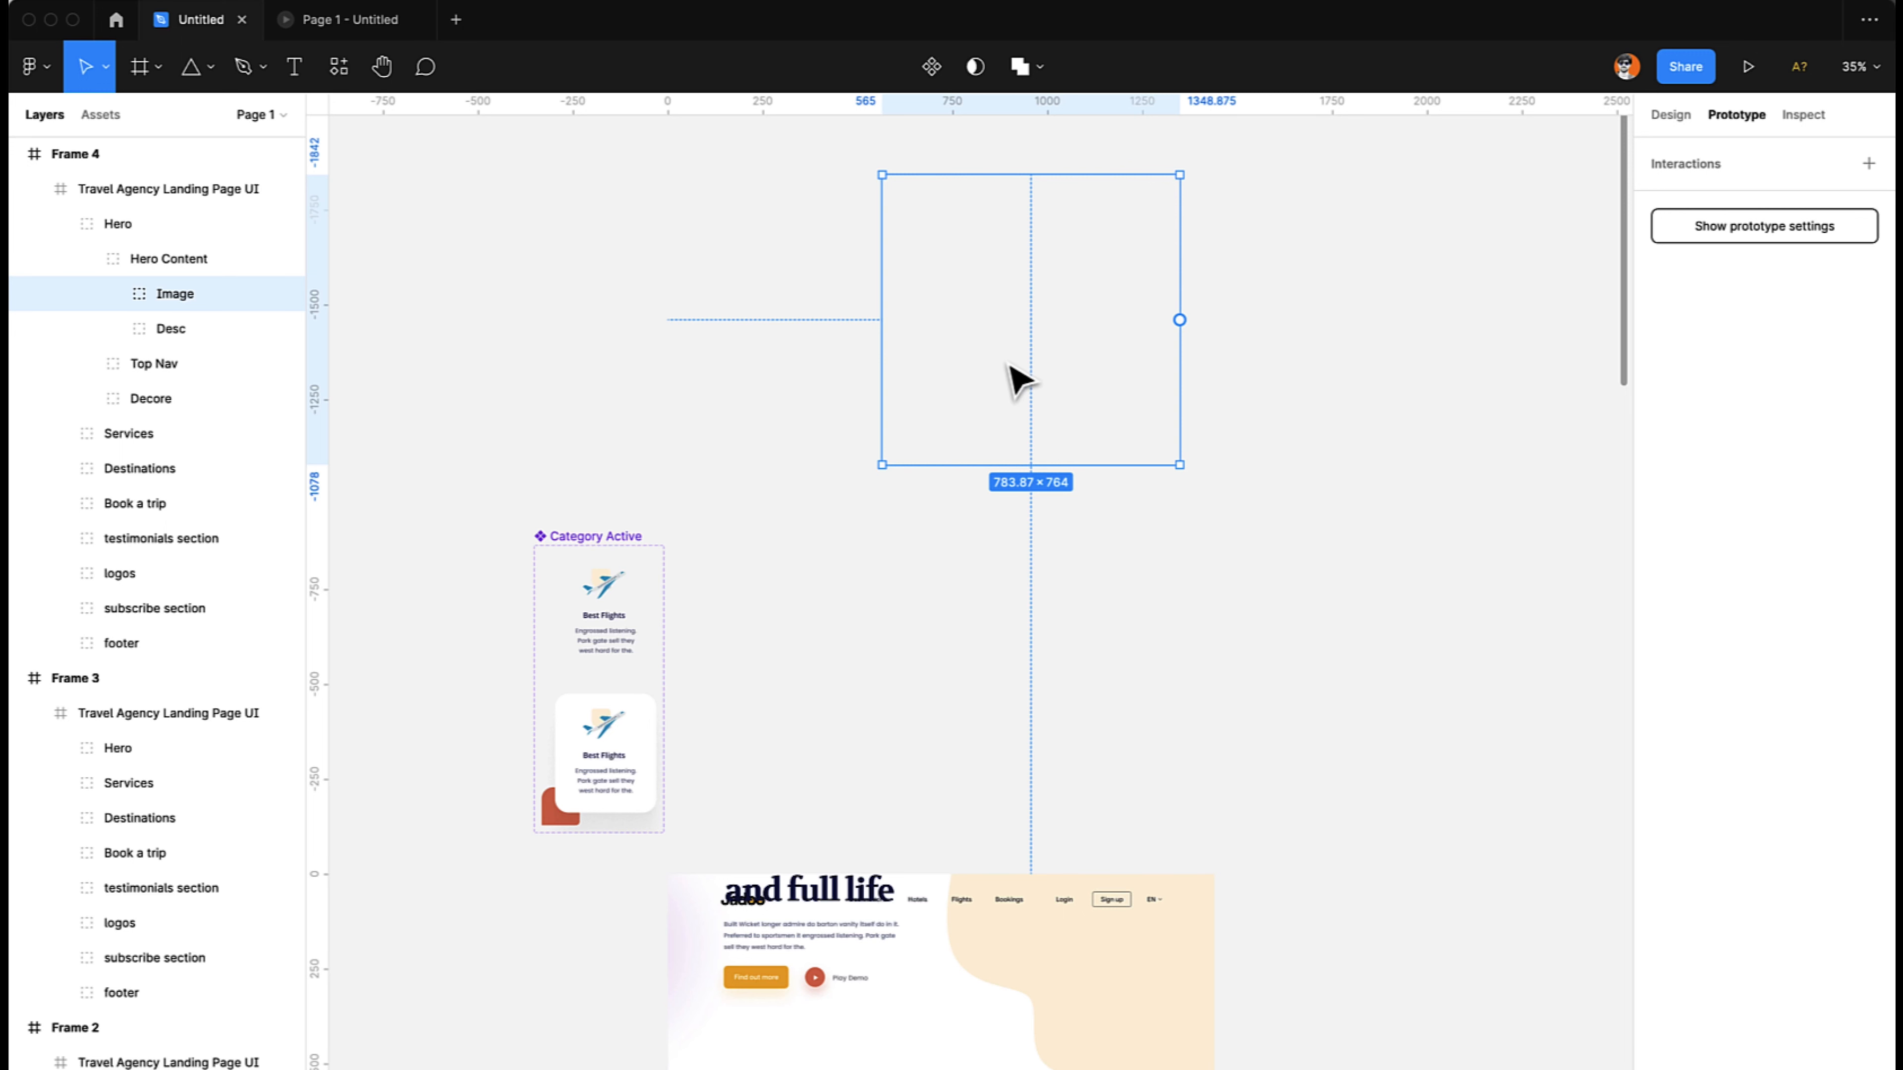
drag(1008, 362, 1006, 283)
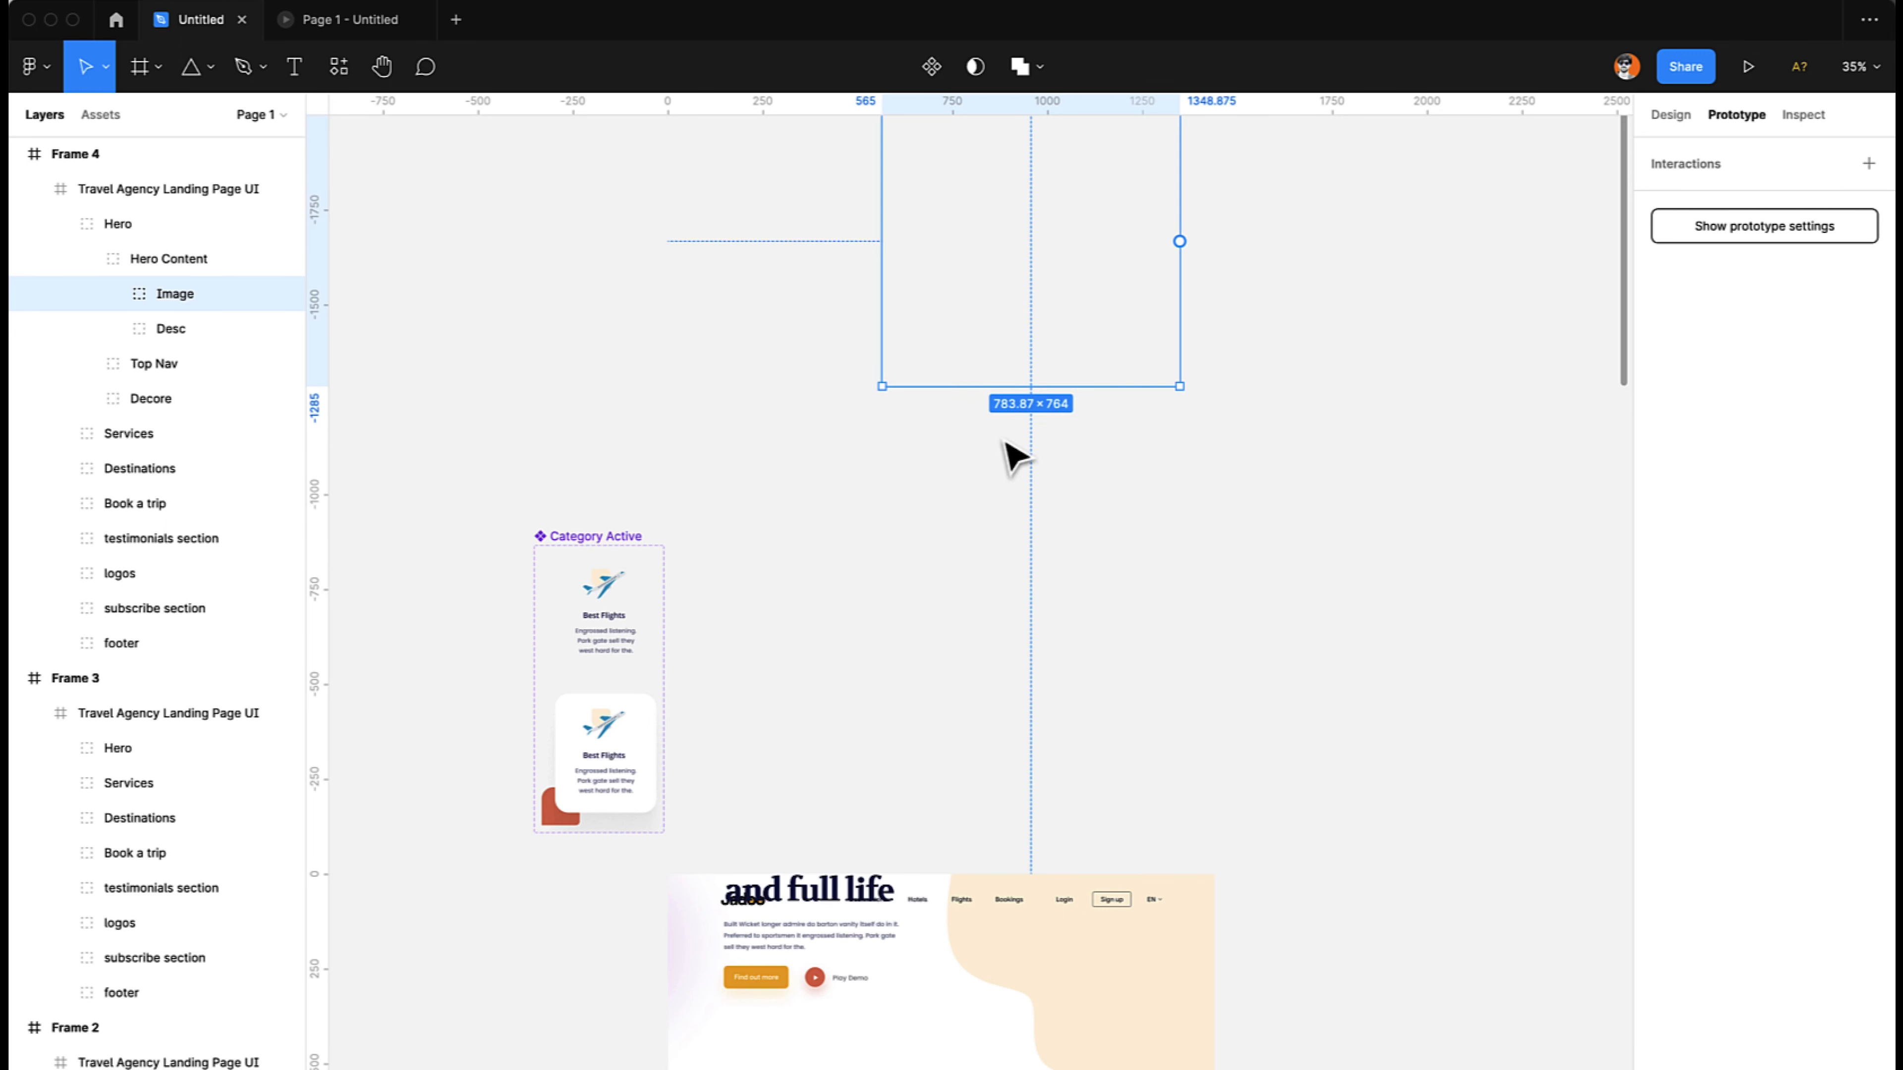
- Play the prototype preview back and forth to check how the traveller image leaves, and return to the design file
scroll(1003, 630, down, 5)
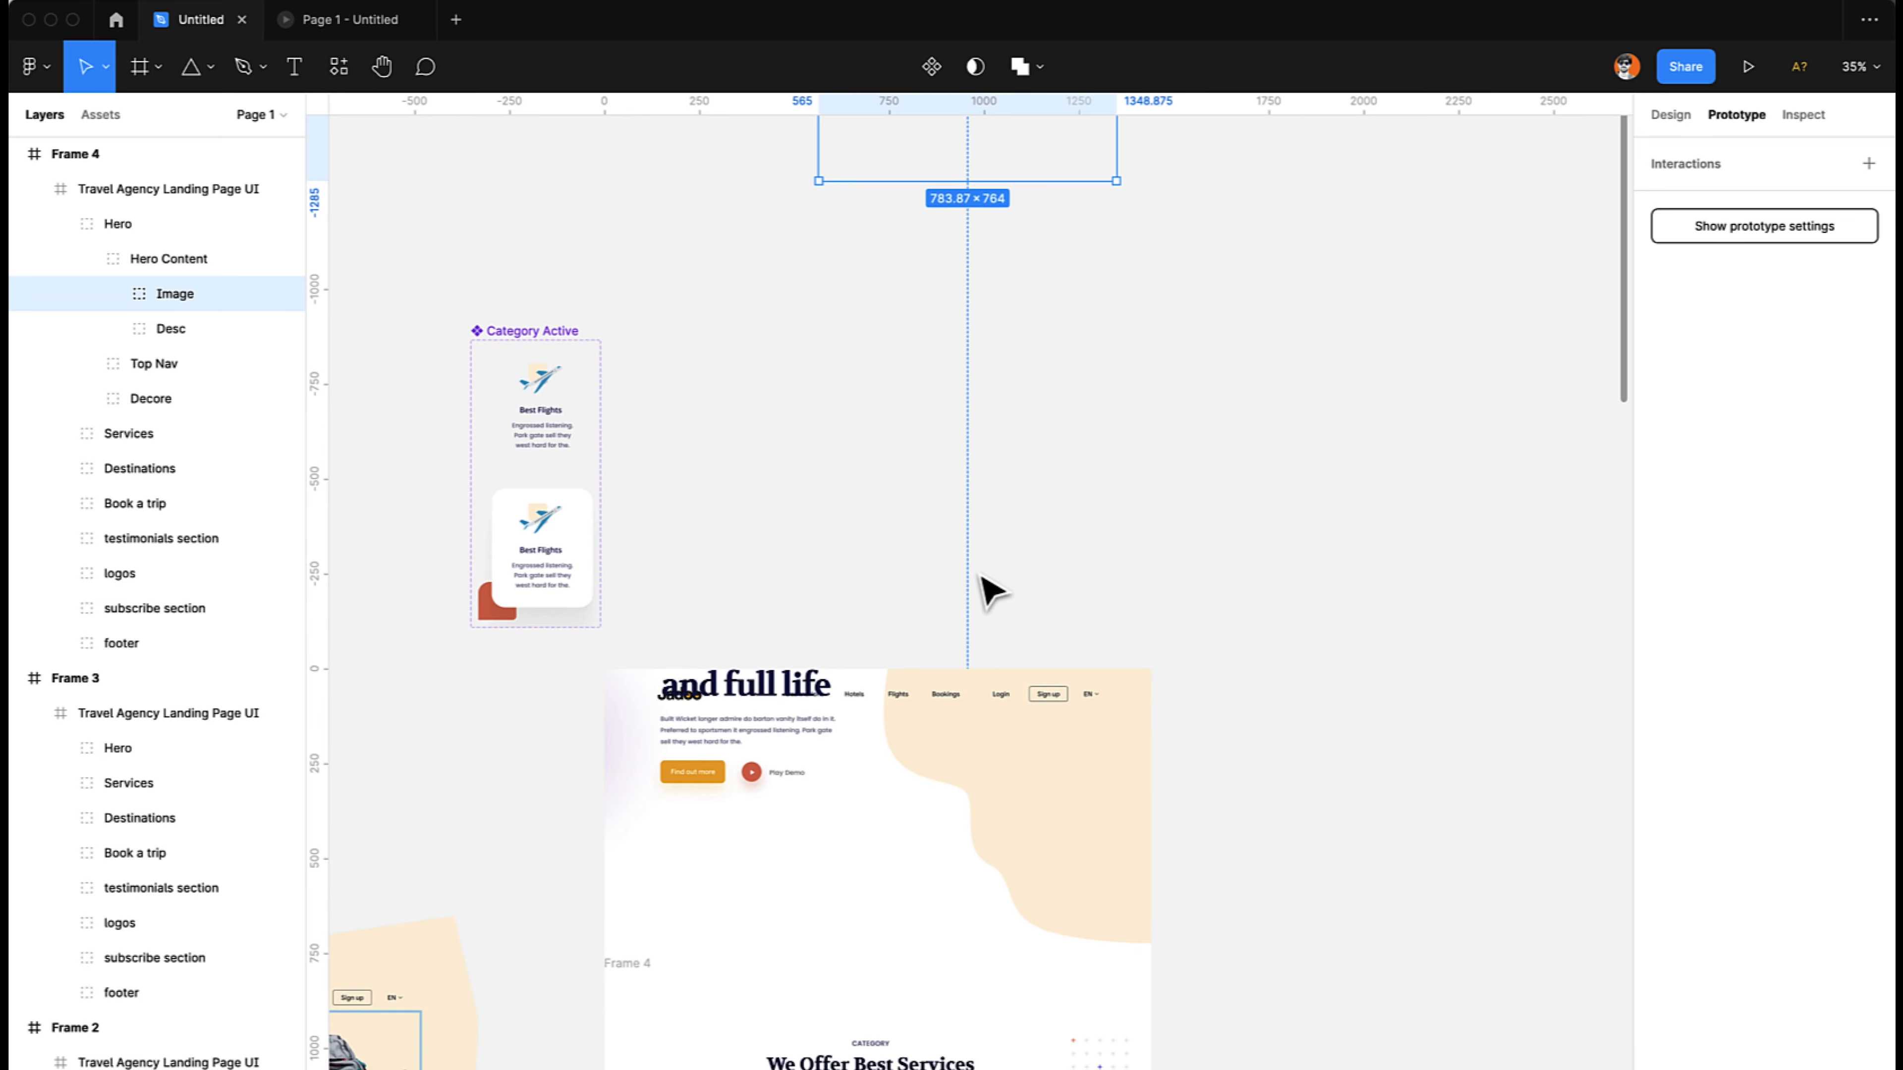
scroll(981, 577, down, 5)
scroll(973, 562, left, 1)
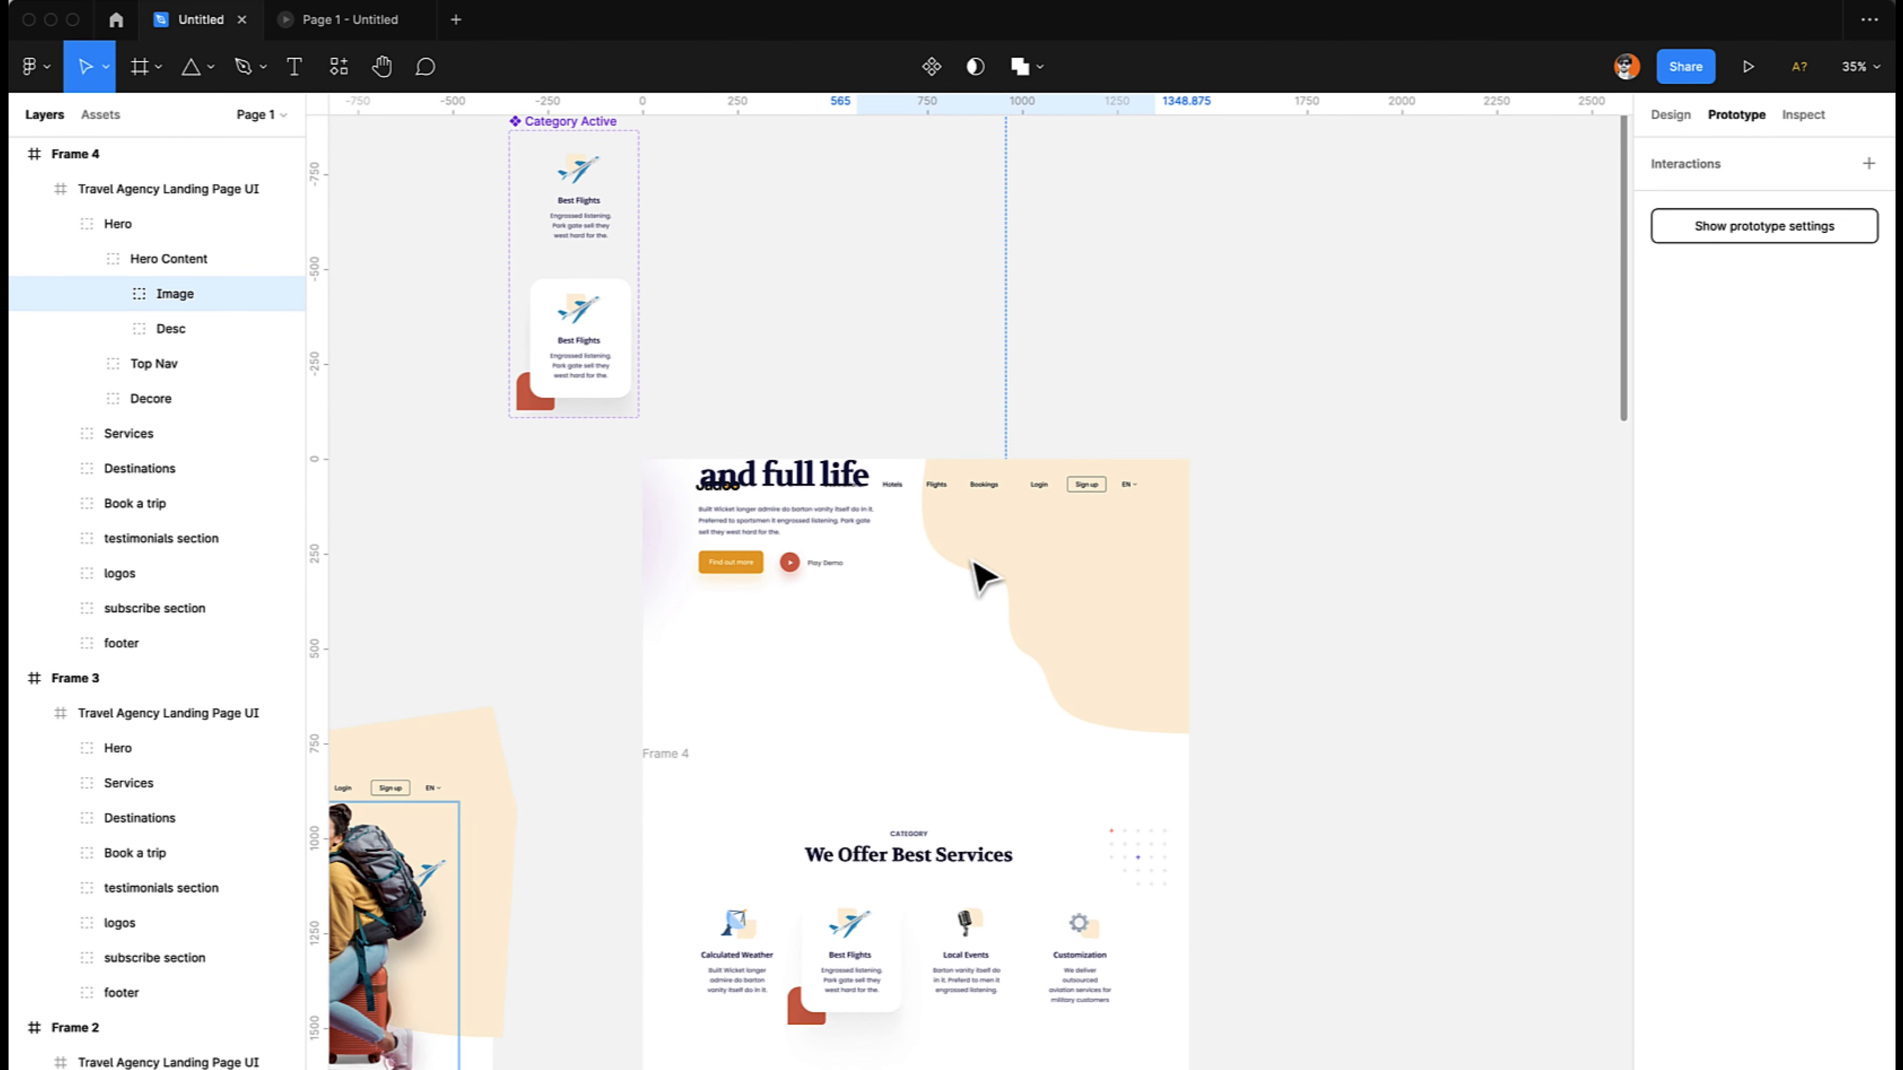
click(361, 25)
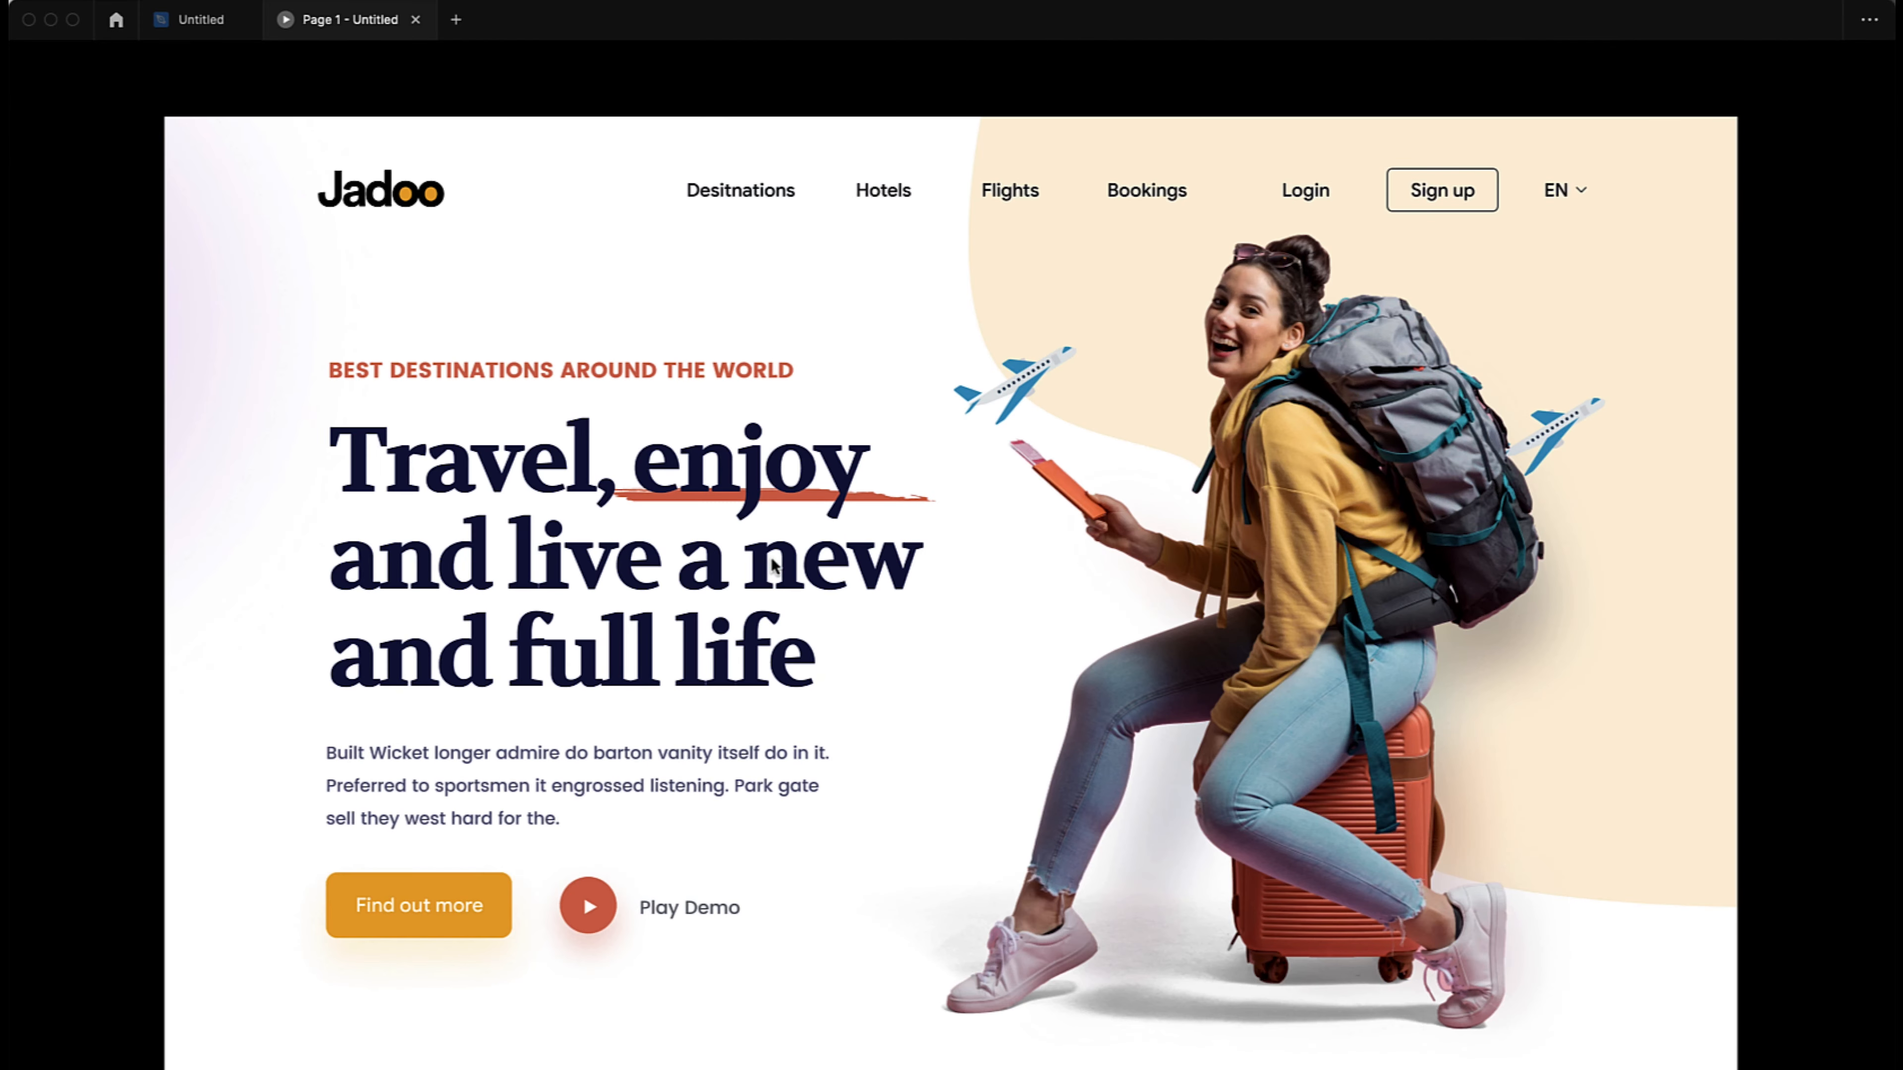
scroll(774, 566, down, 10)
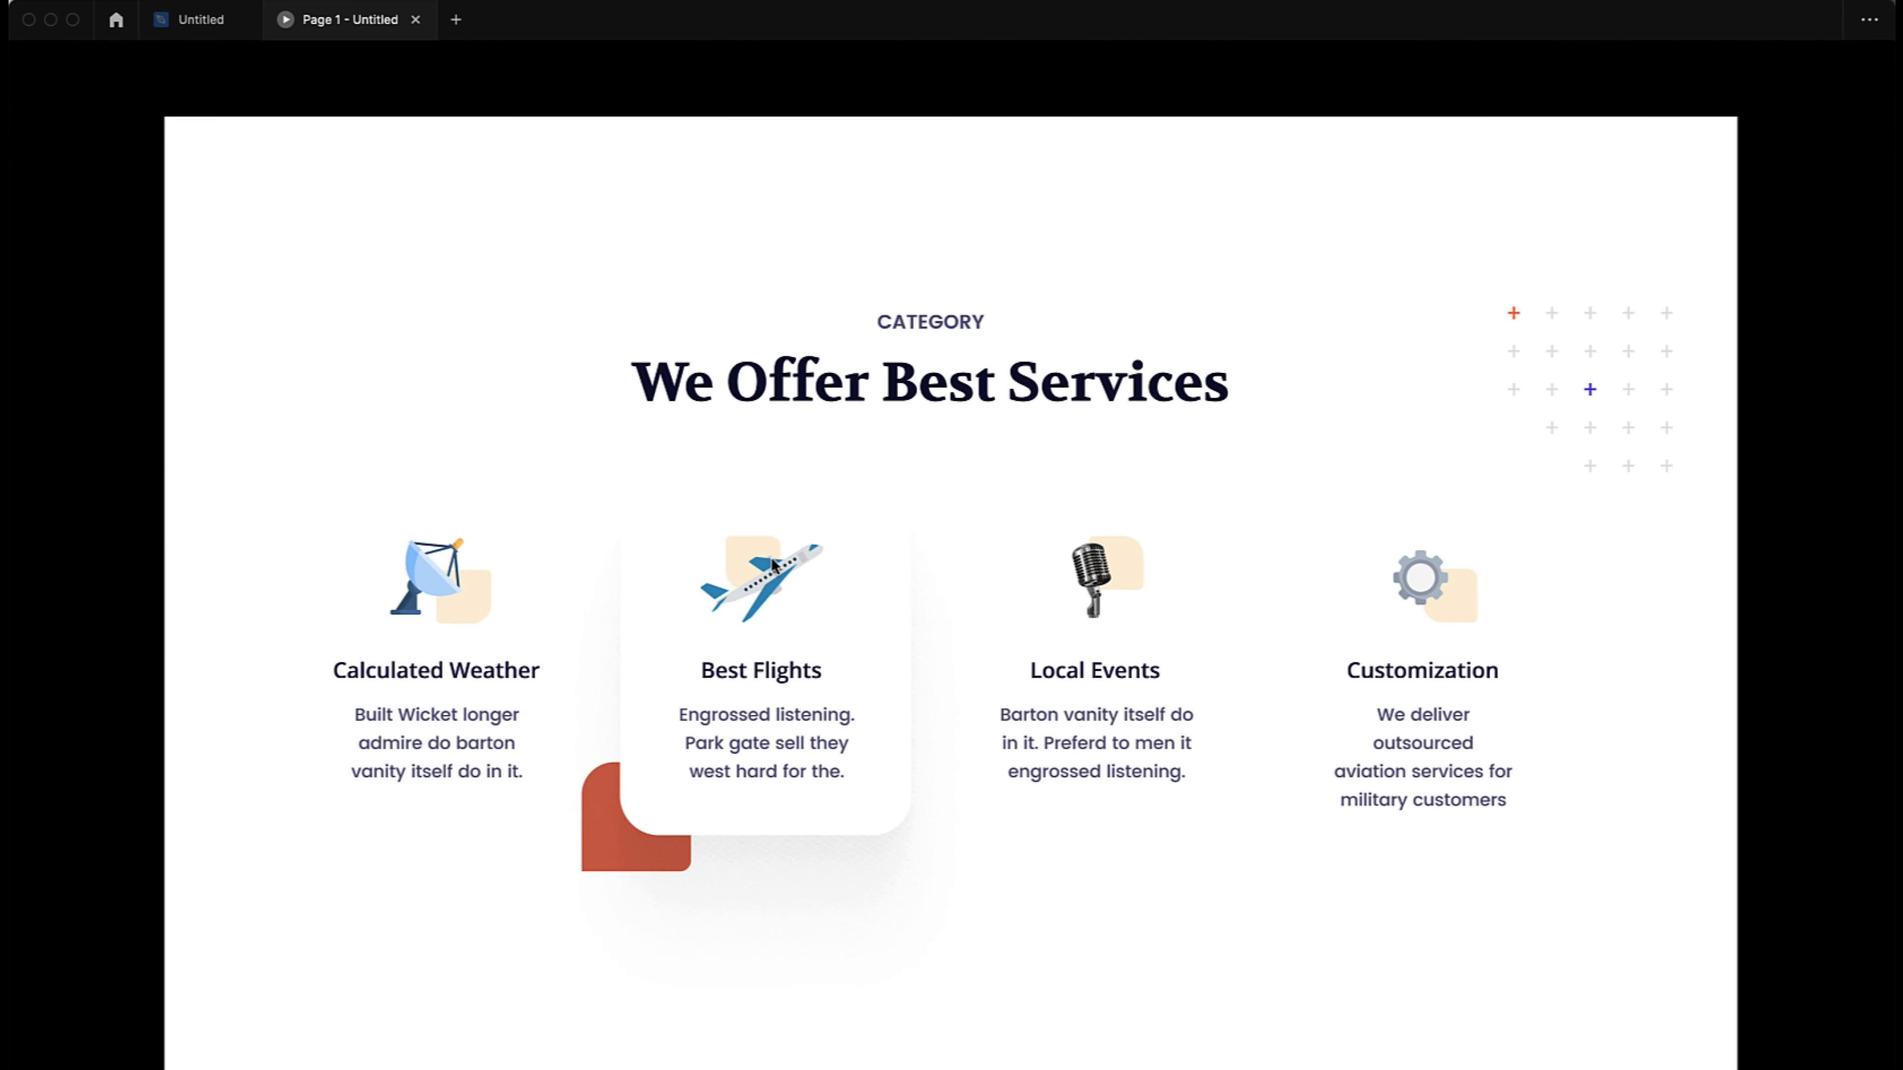
scroll(771, 562, up, 10)
scroll(774, 566, down, 10)
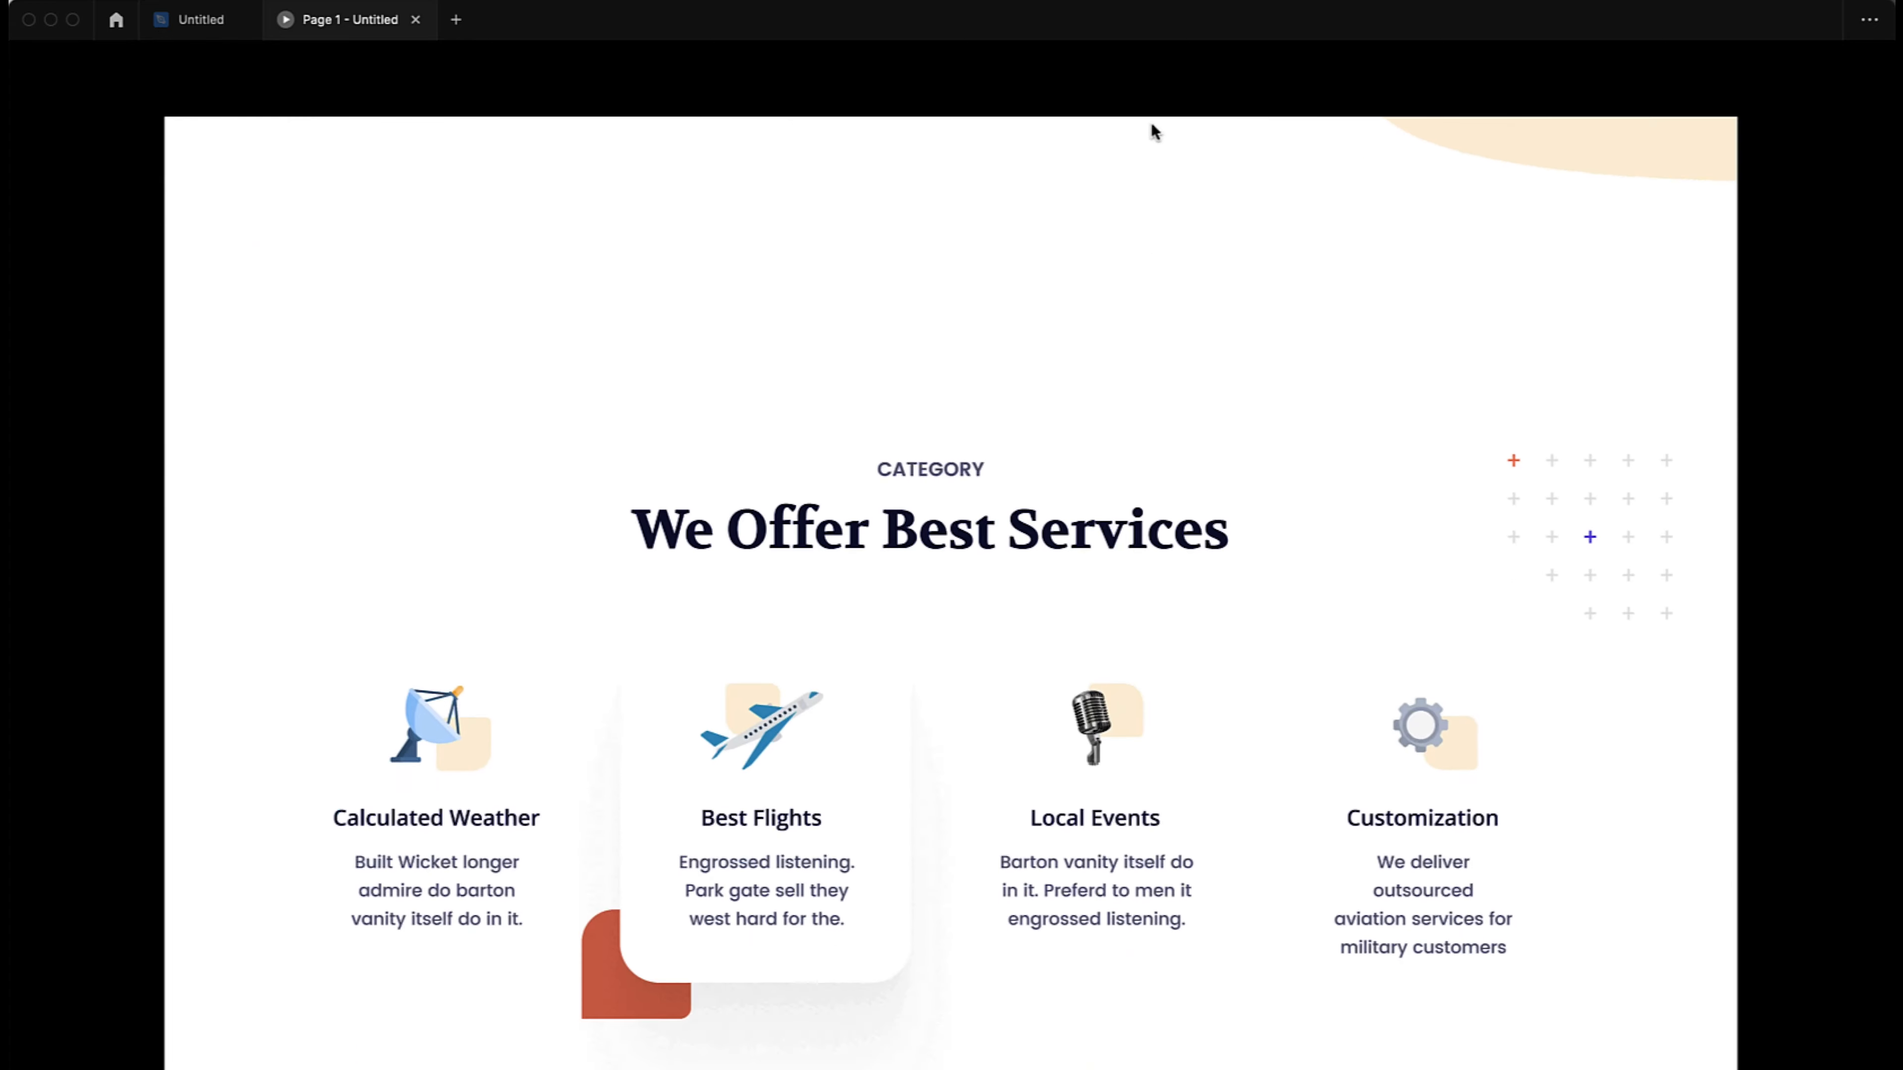
scroll(1153, 186, up, 10)
scroll(840, 284, down, 10)
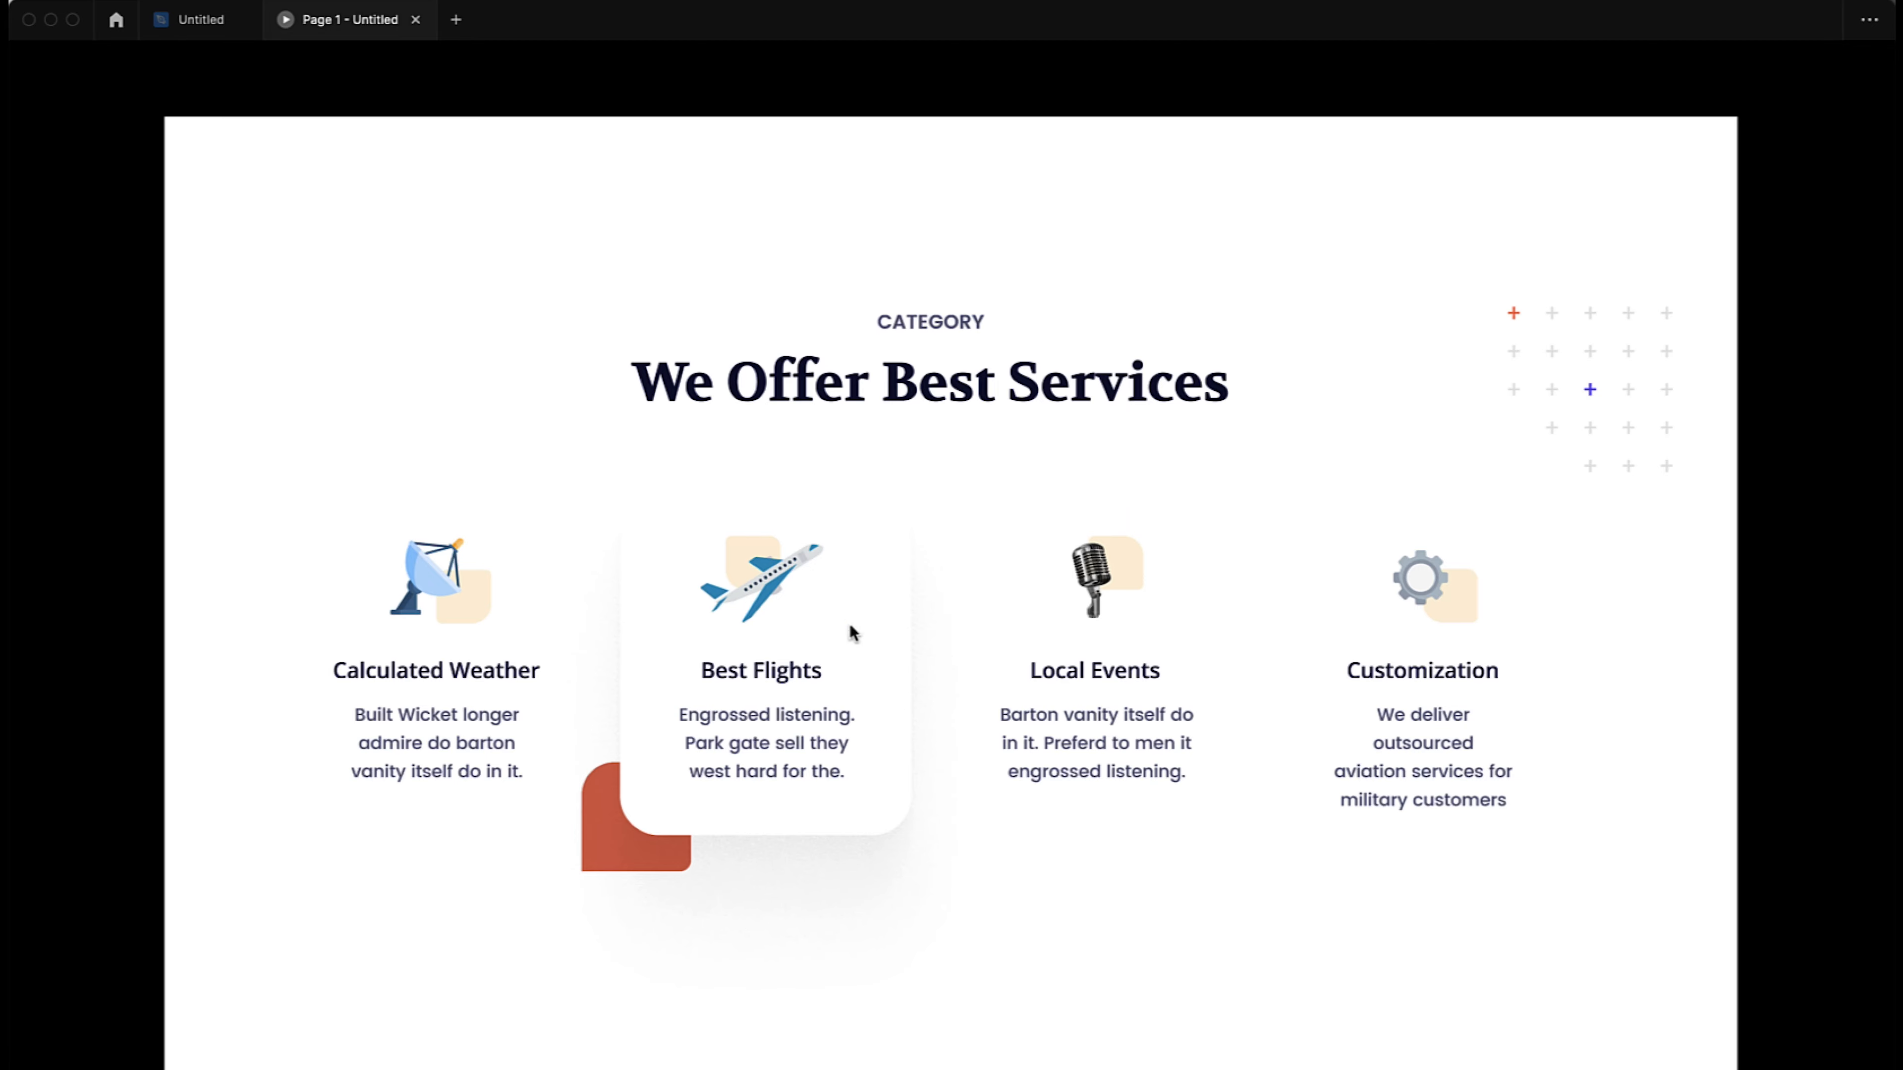
scroll(800, 602, up, 12)
scroll(800, 599, down, 12)
click(190, 23)
- Compare the services section in Frame 4 with its counterpart in Frame 3
scroll(544, 430, down, 10)
scroll(544, 434, left, 7)
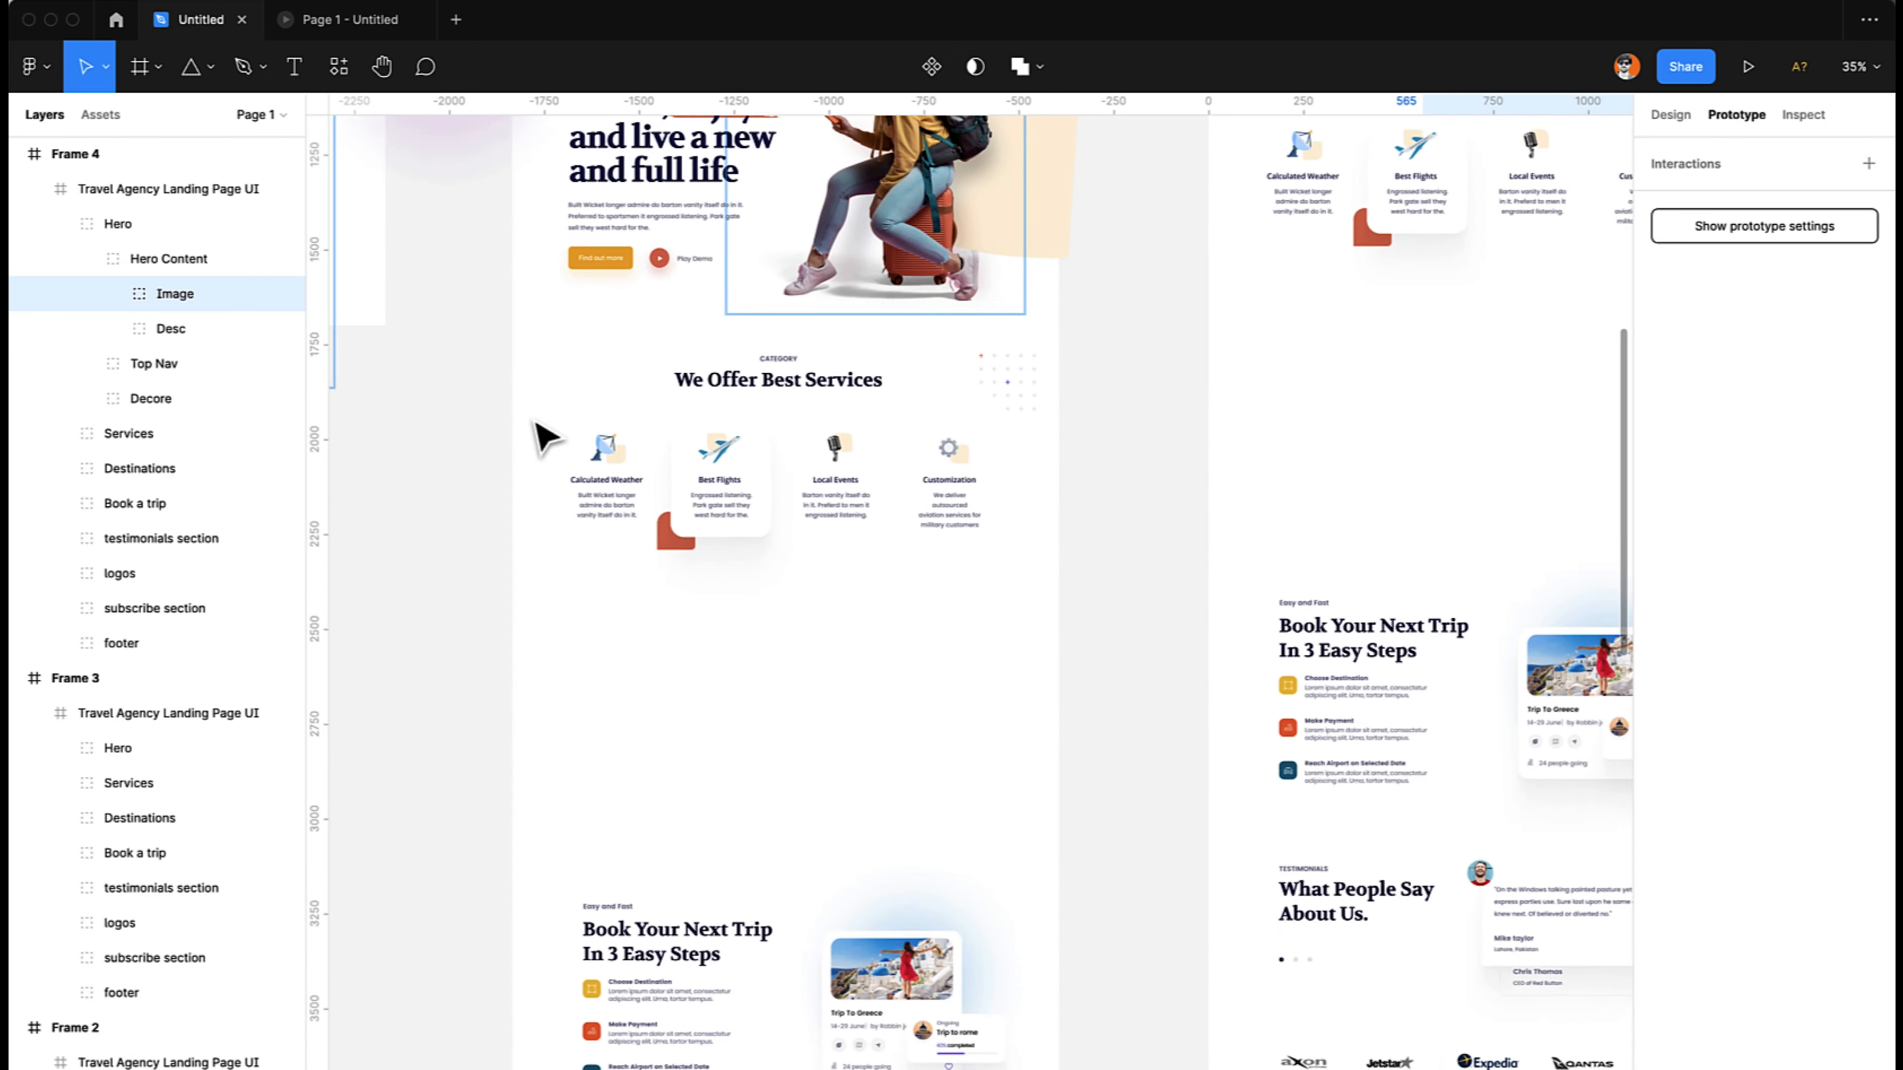
scroll(544, 433, up, 8)
scroll(544, 433, right, 6)
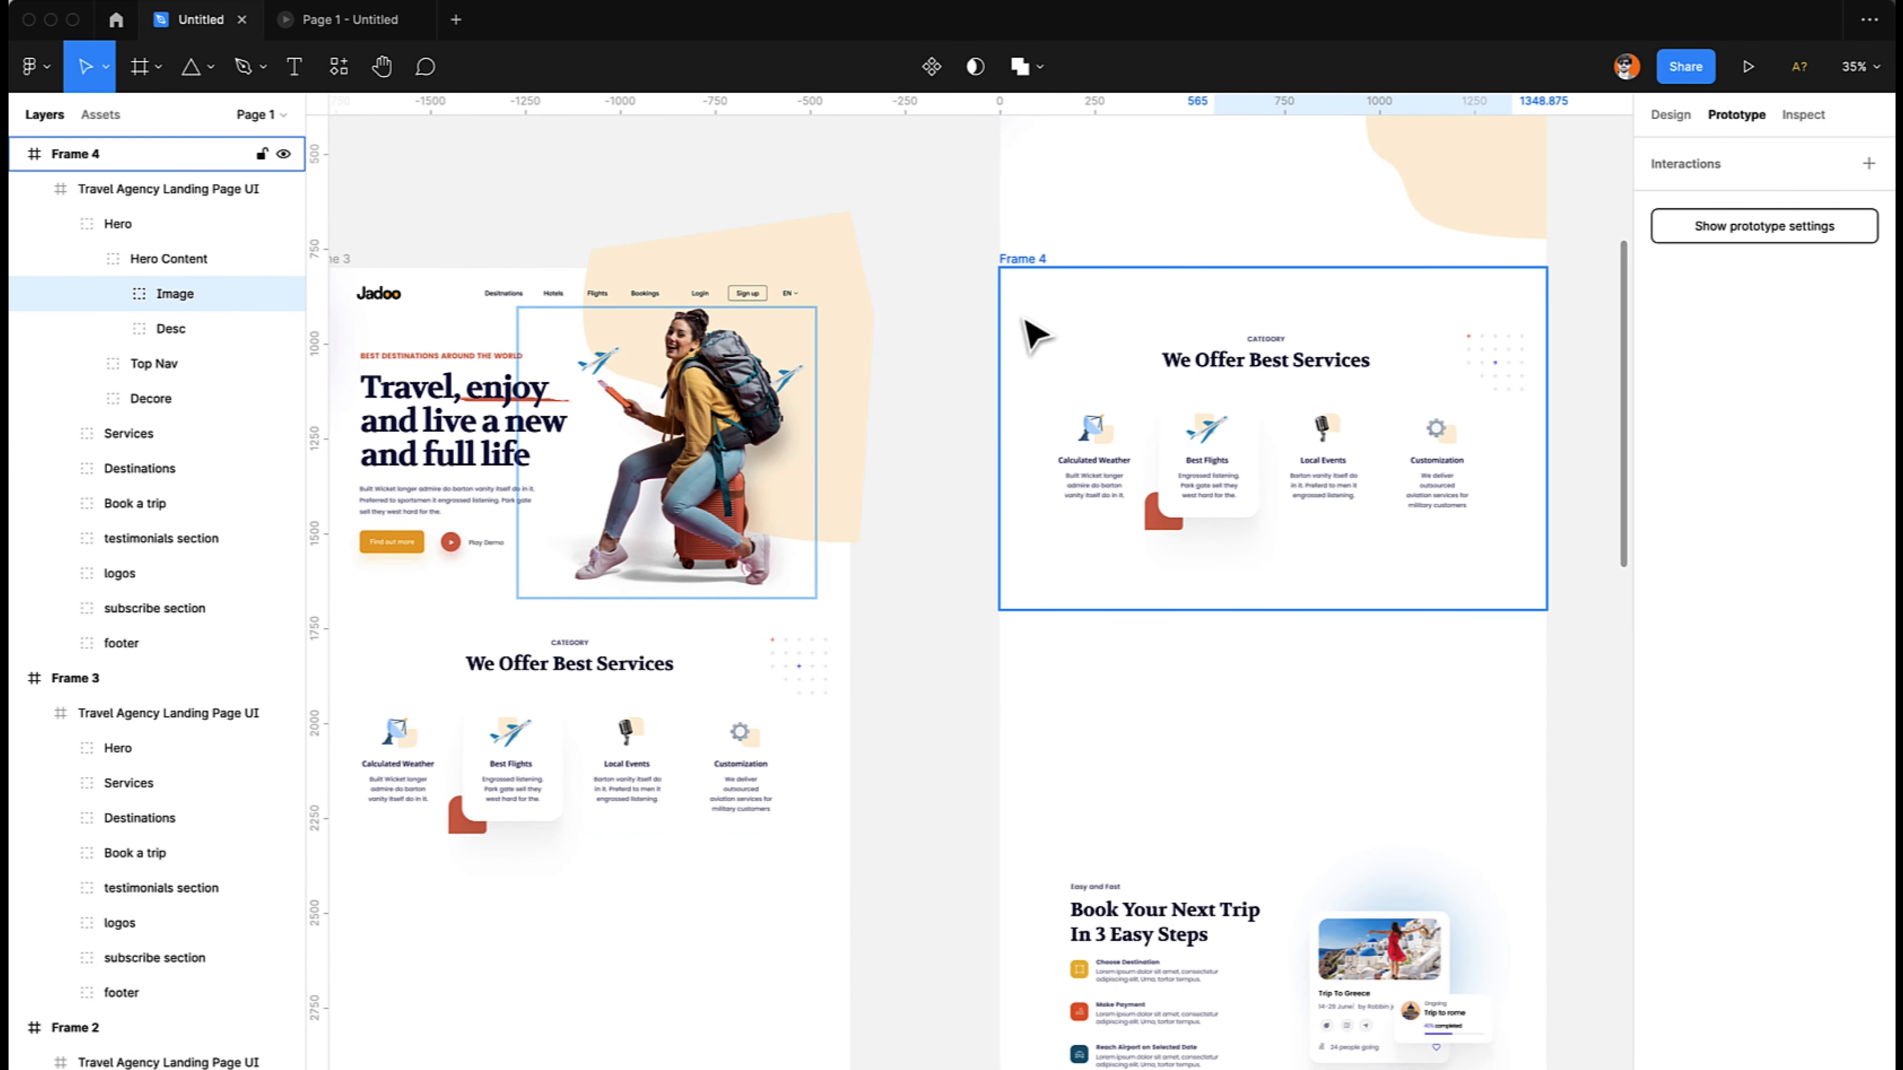
click(1038, 339)
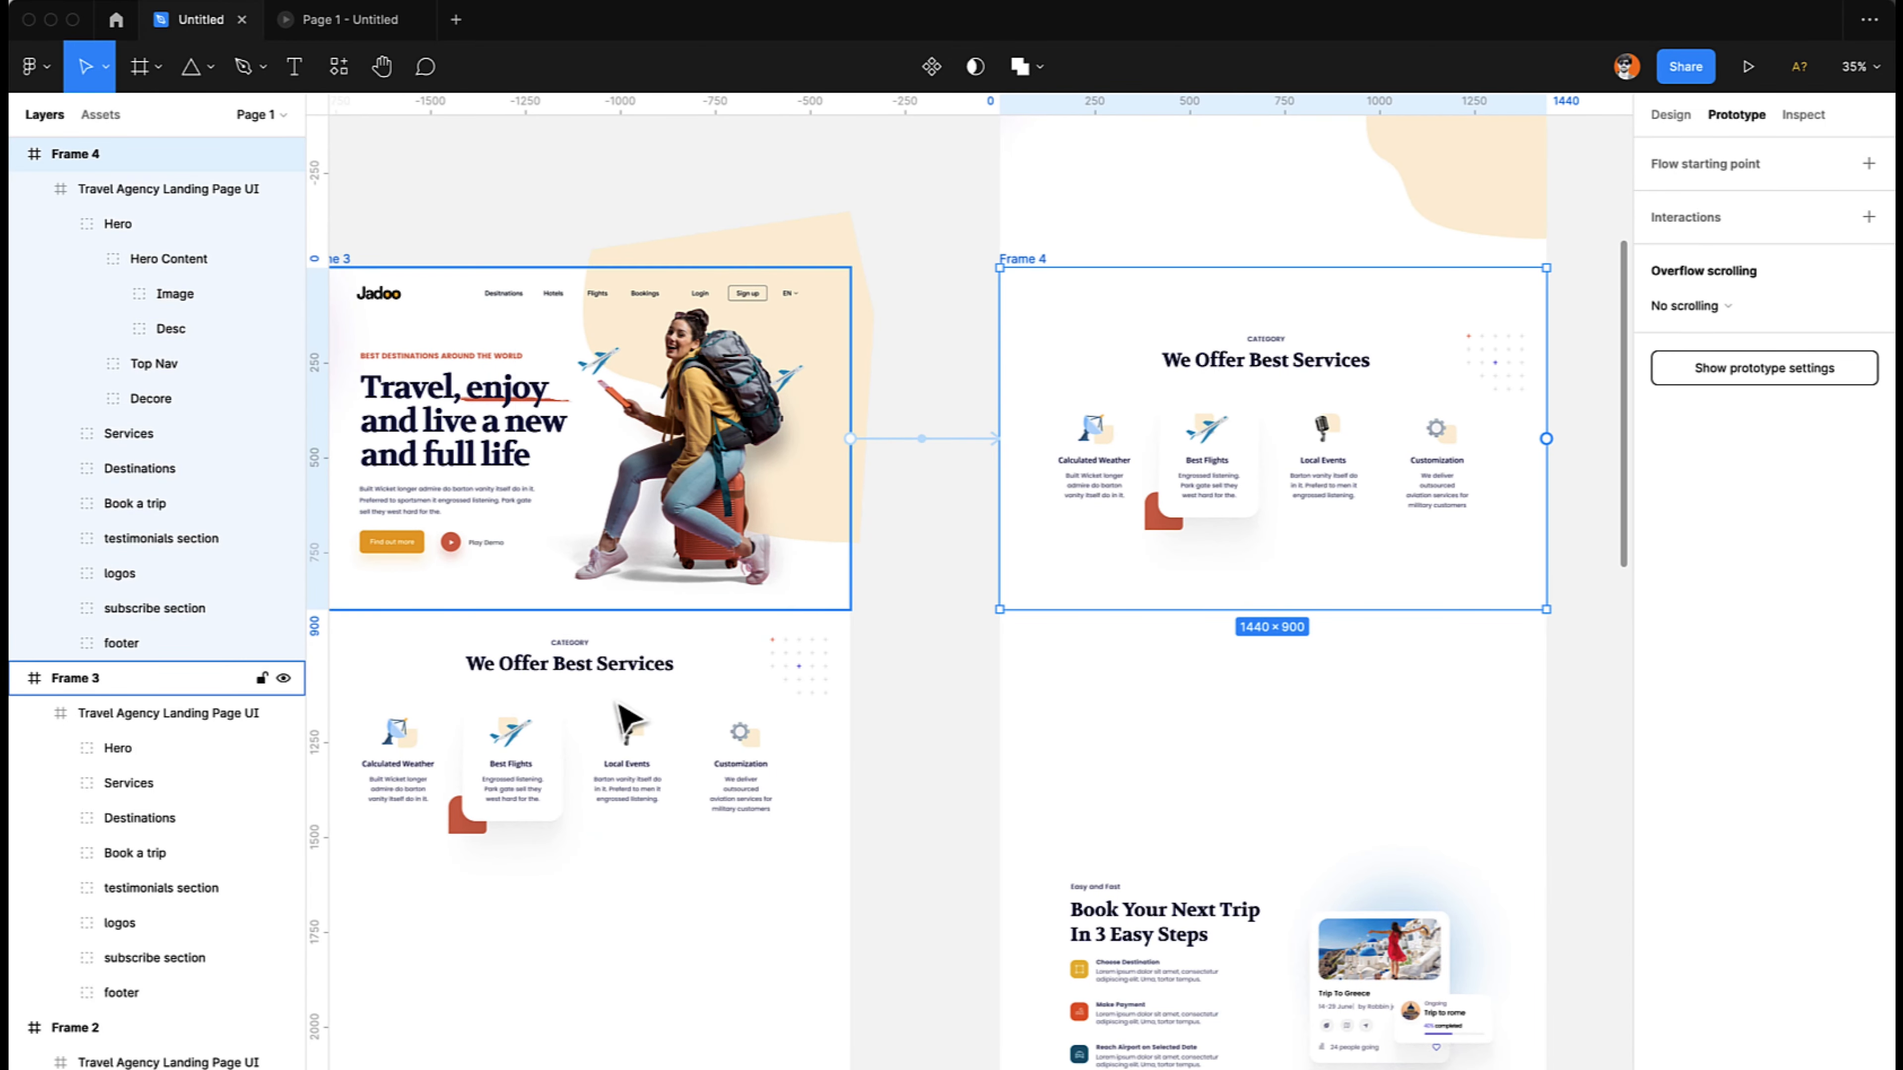
scroll(596, 755, left, 2)
scroll(596, 755, down, 1)
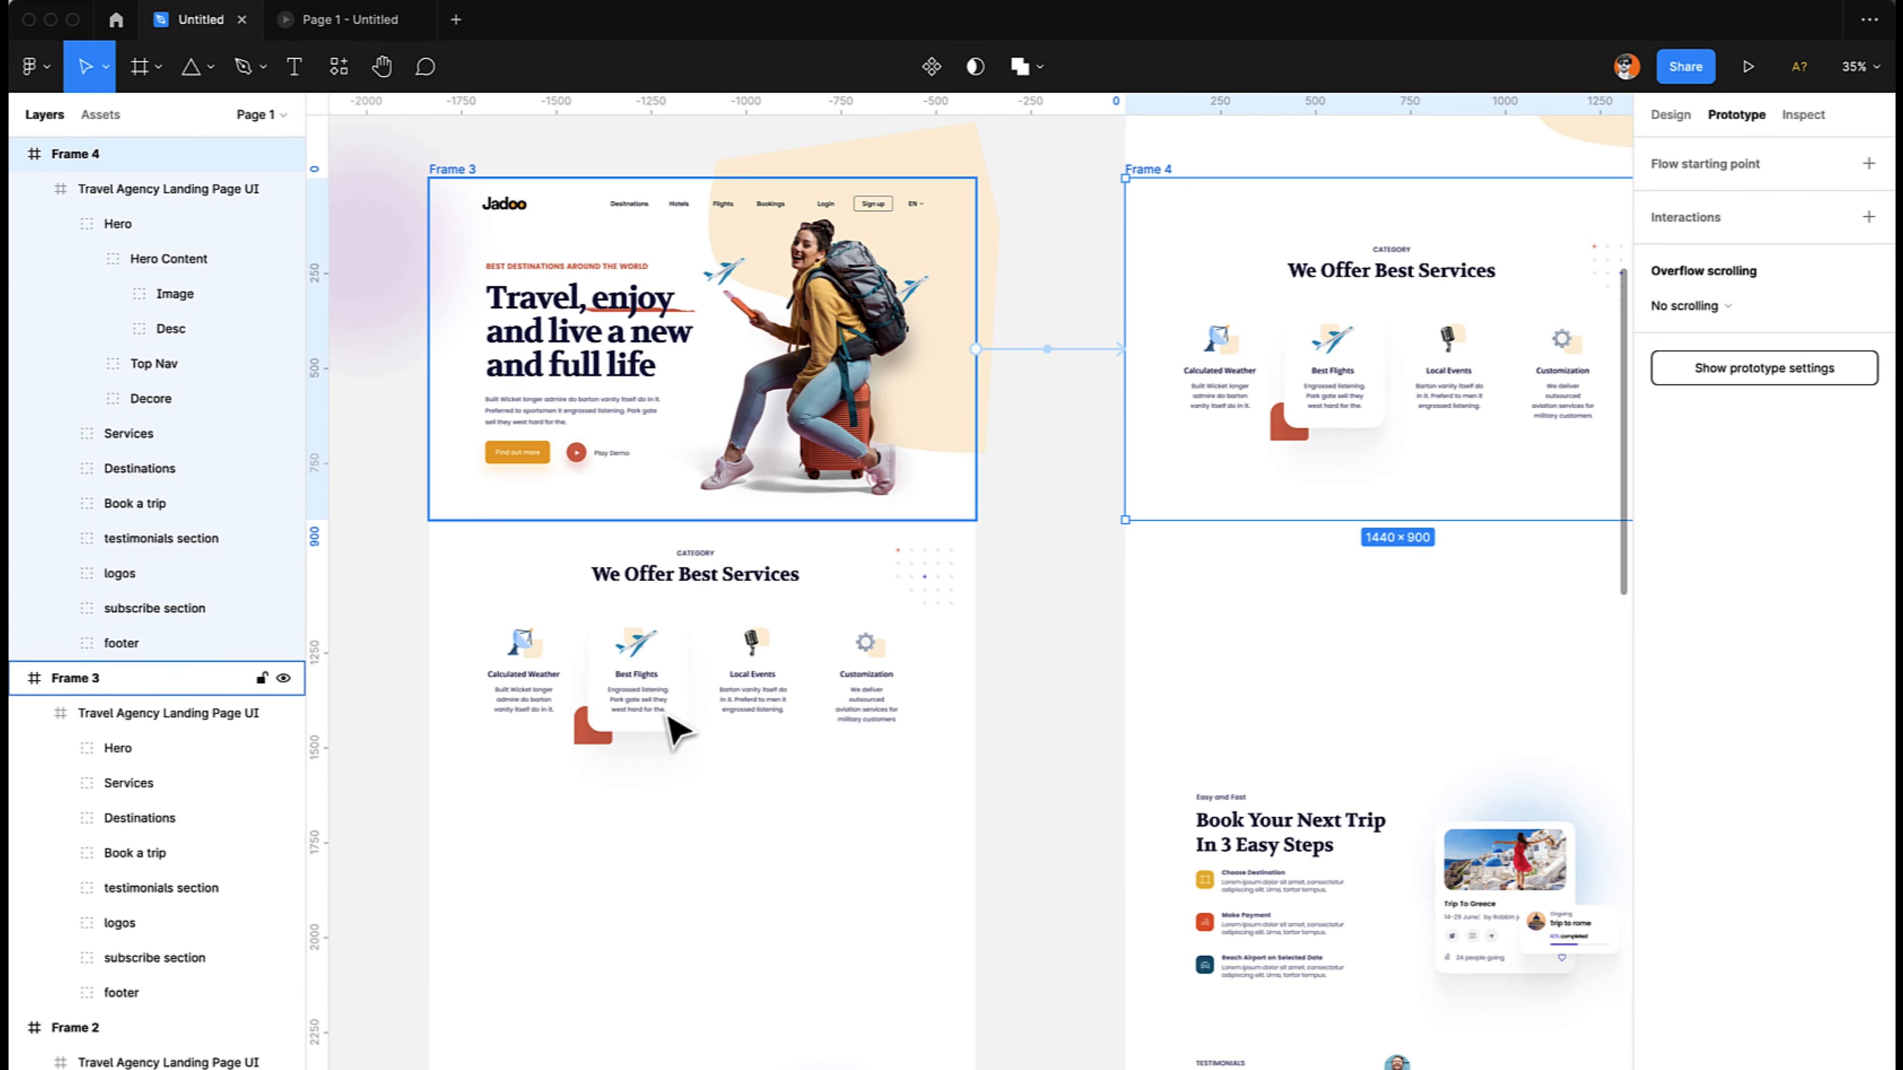
scroll(1034, 557, right, 5)
scroll(1033, 557, up, 1)
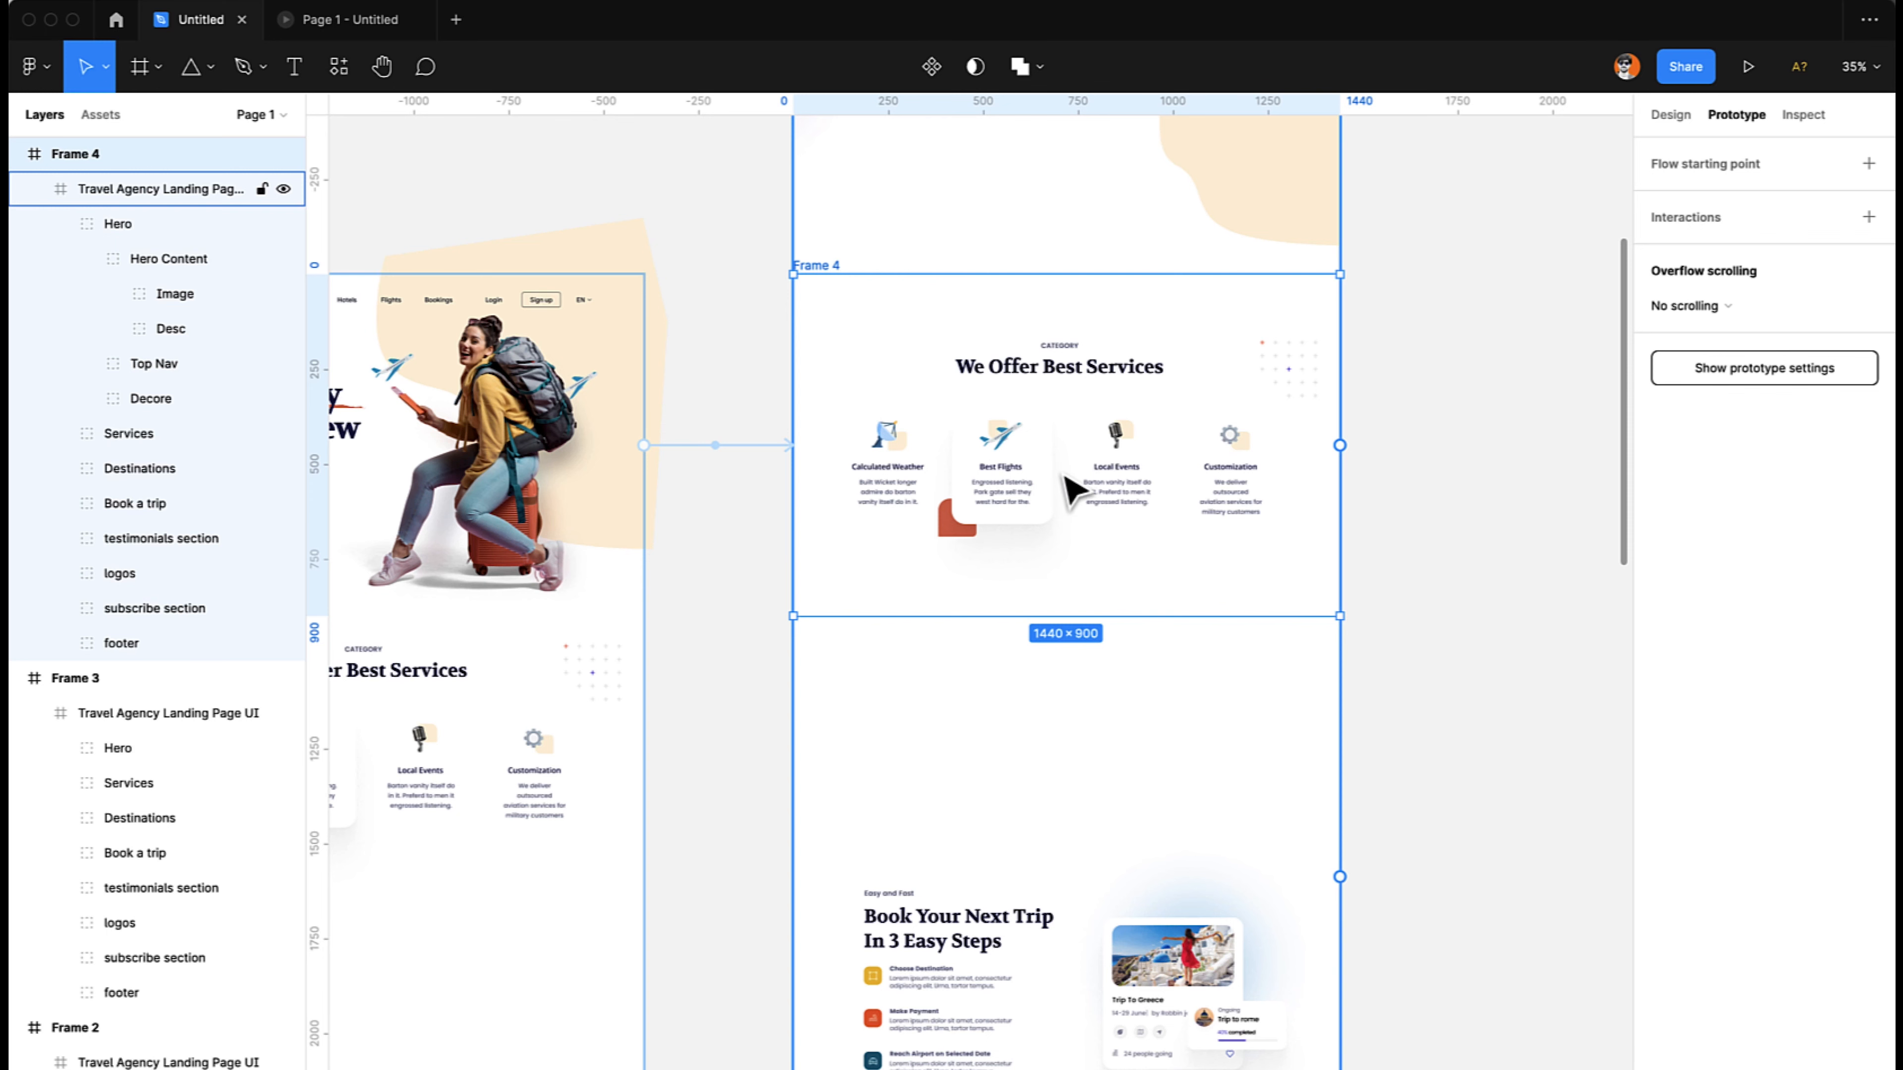
scroll(1073, 491, left, 10)
scroll(1073, 491, down, 5)
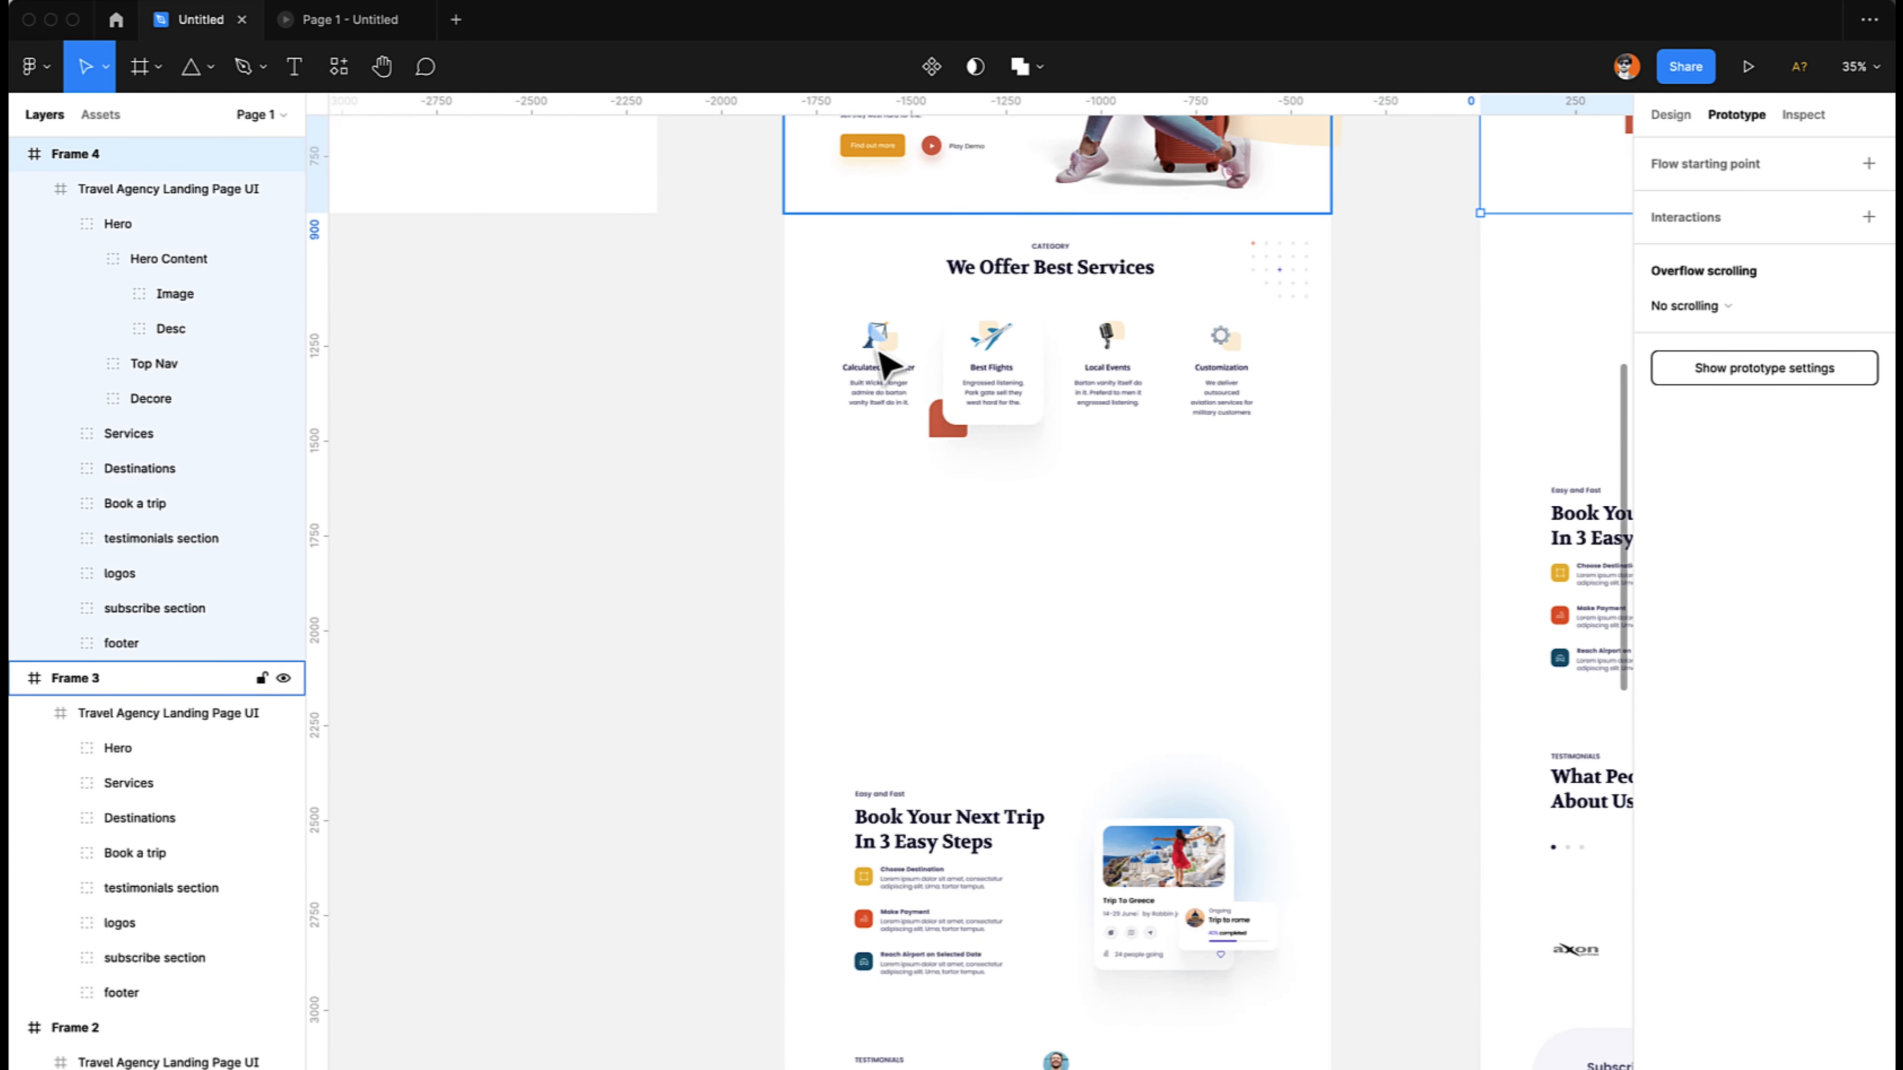
- In Frame 3, move the Calculated Weather category straight down and the Best Flights card farther down to about Y 2258
click(886, 366)
double_click(886, 365)
drag(886, 365, 887, 566)
click(1013, 396)
drag(1012, 395, 1007, 809)
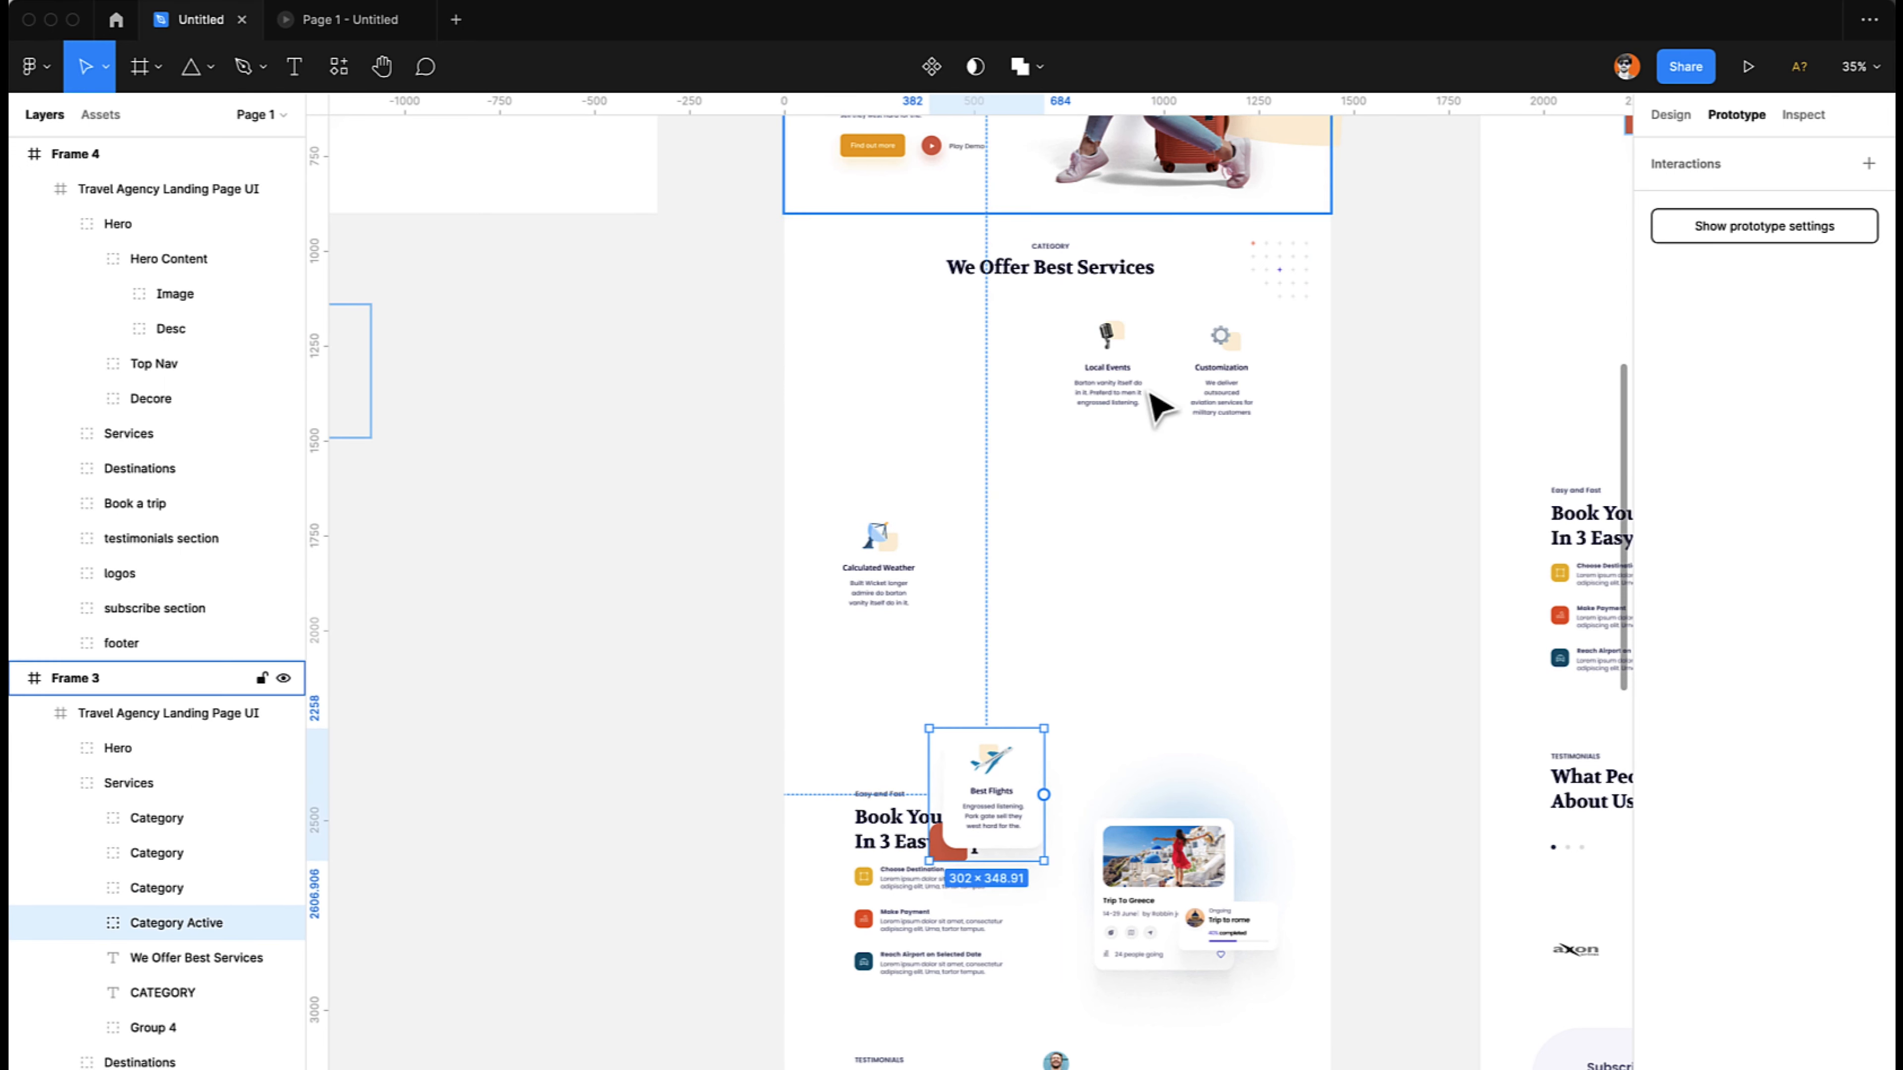
- Move the Local Events and Customization categories in Frame 3 down, well below the services heading, with Customization at about Y 2168
click(1109, 378)
drag(1111, 355, 1129, 667)
shift+click(1229, 374)
drag(1231, 375, 1228, 729)
- Play the prototype preview back and forth to check the staggered entrance of the service categories, and return to the design file
scroll(1228, 728, up, 6)
scroll(1228, 729, right, 8)
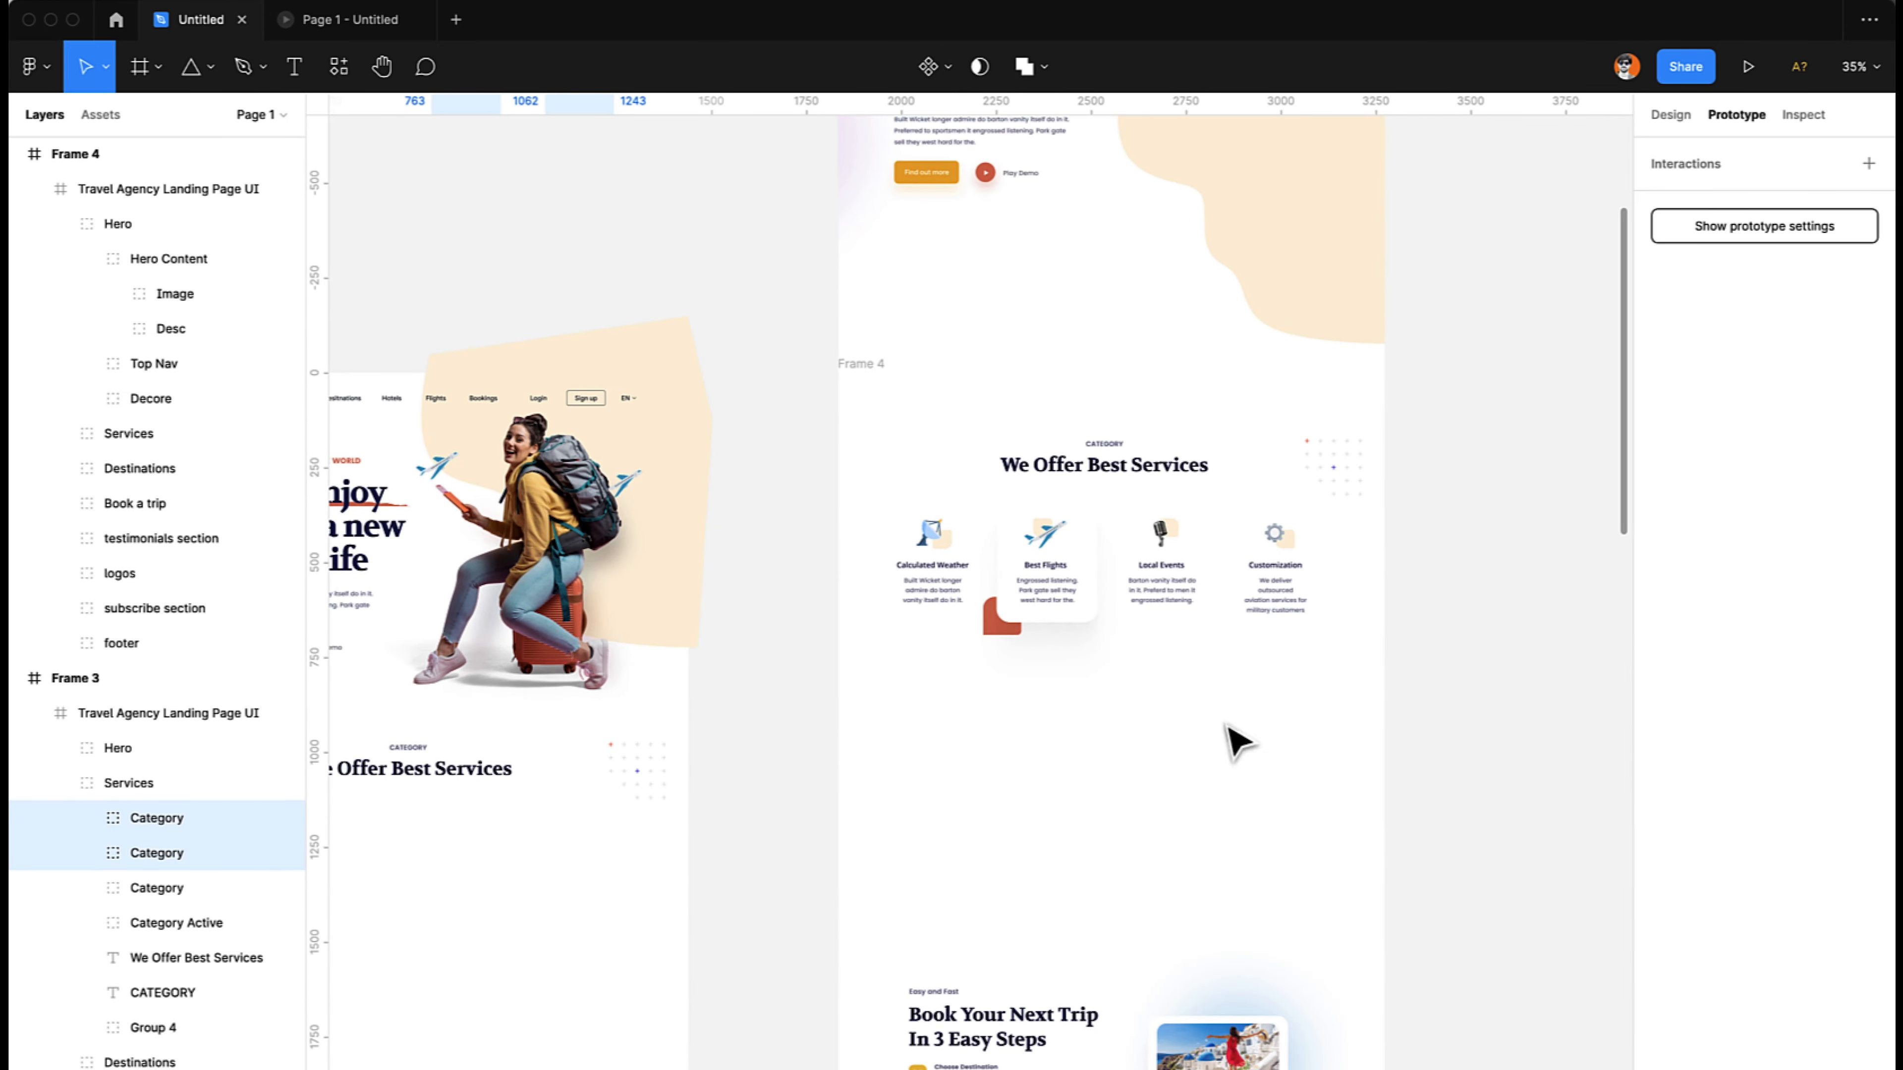
click(350, 19)
key(Left)
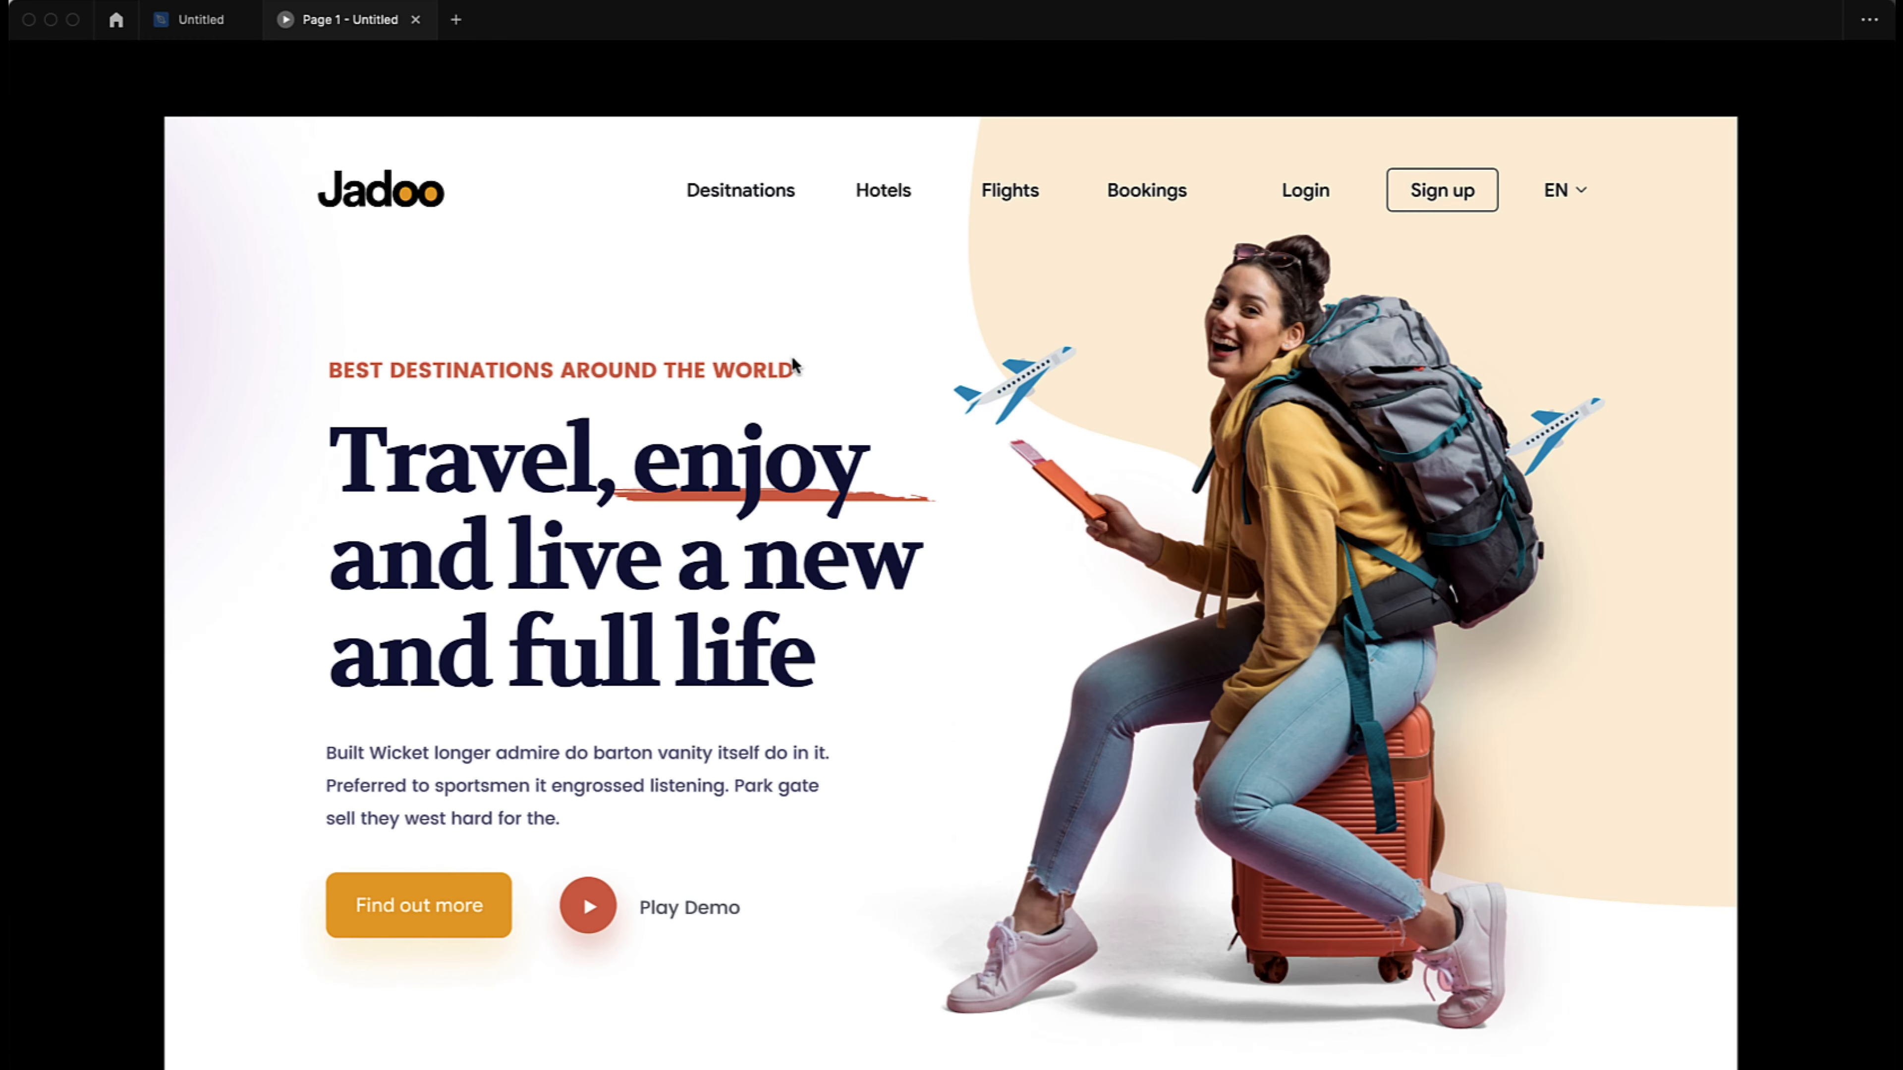
key(Right)
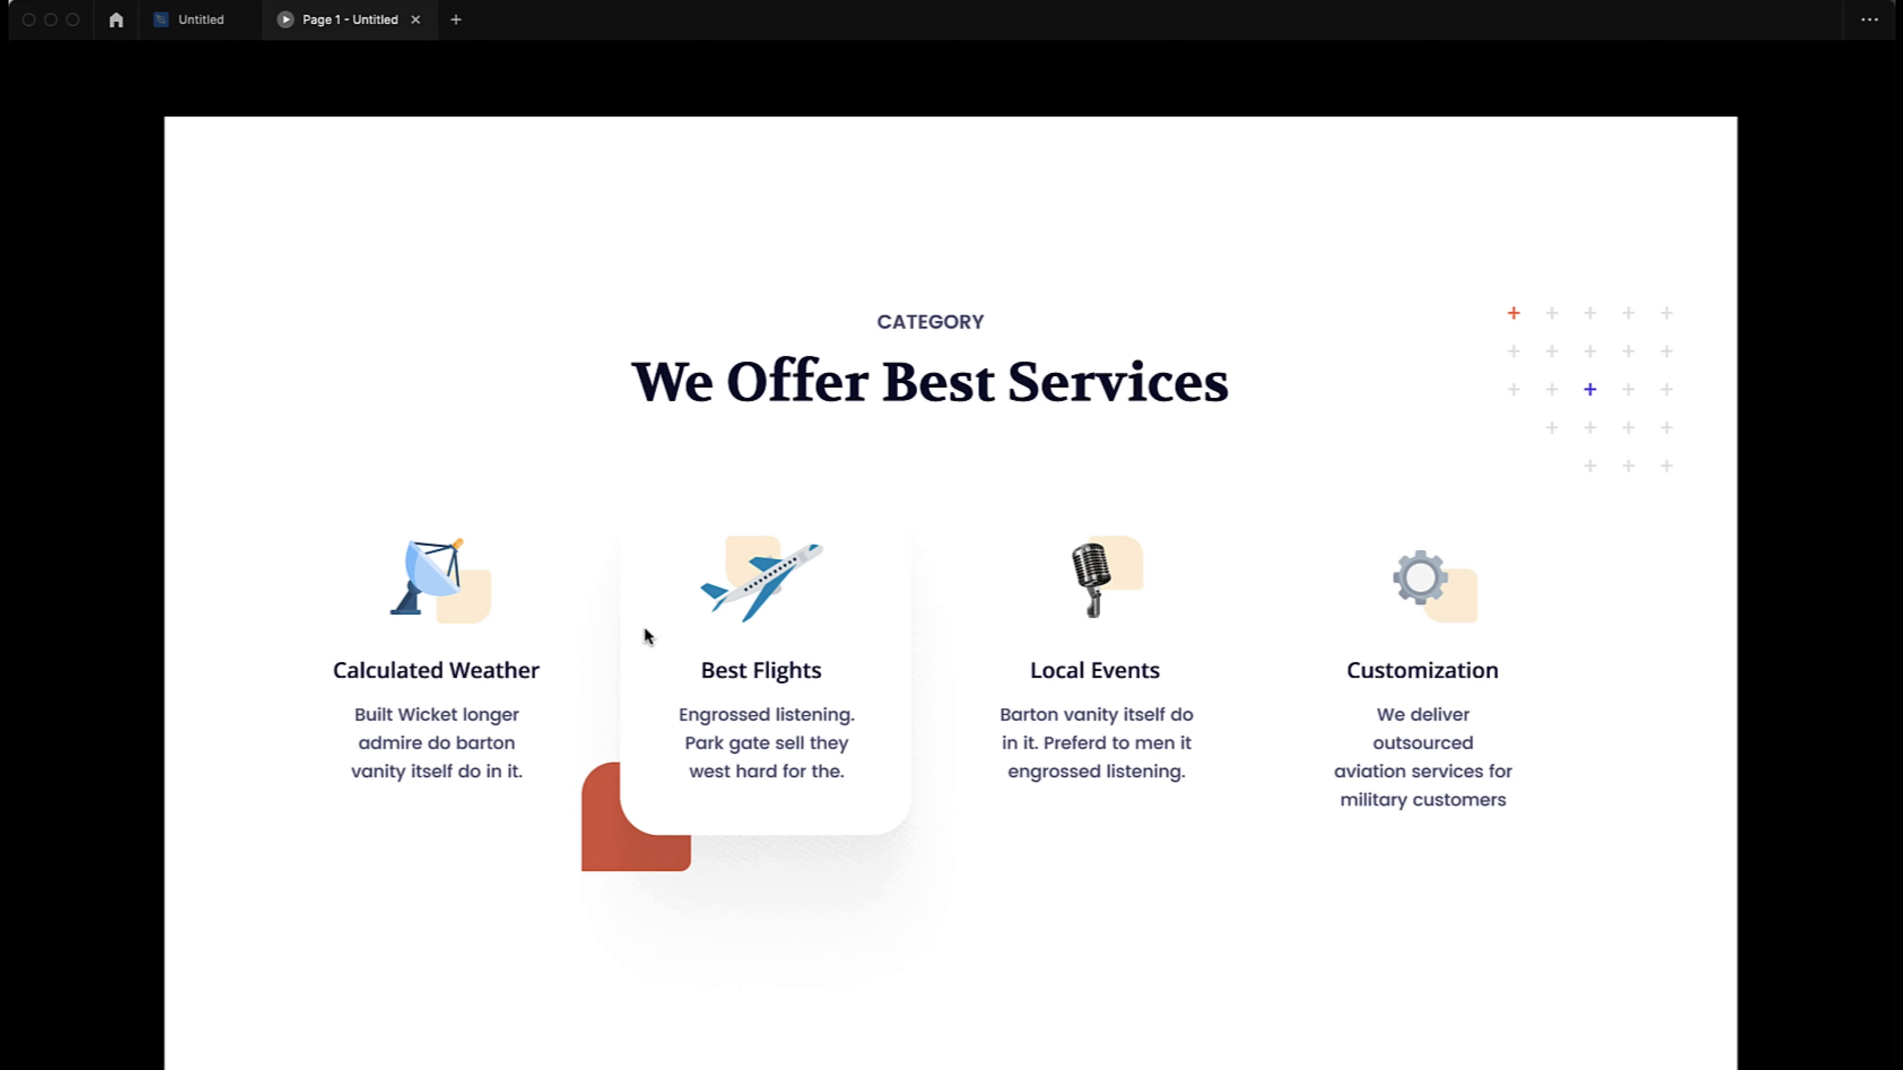
scroll(649, 637, up, 10)
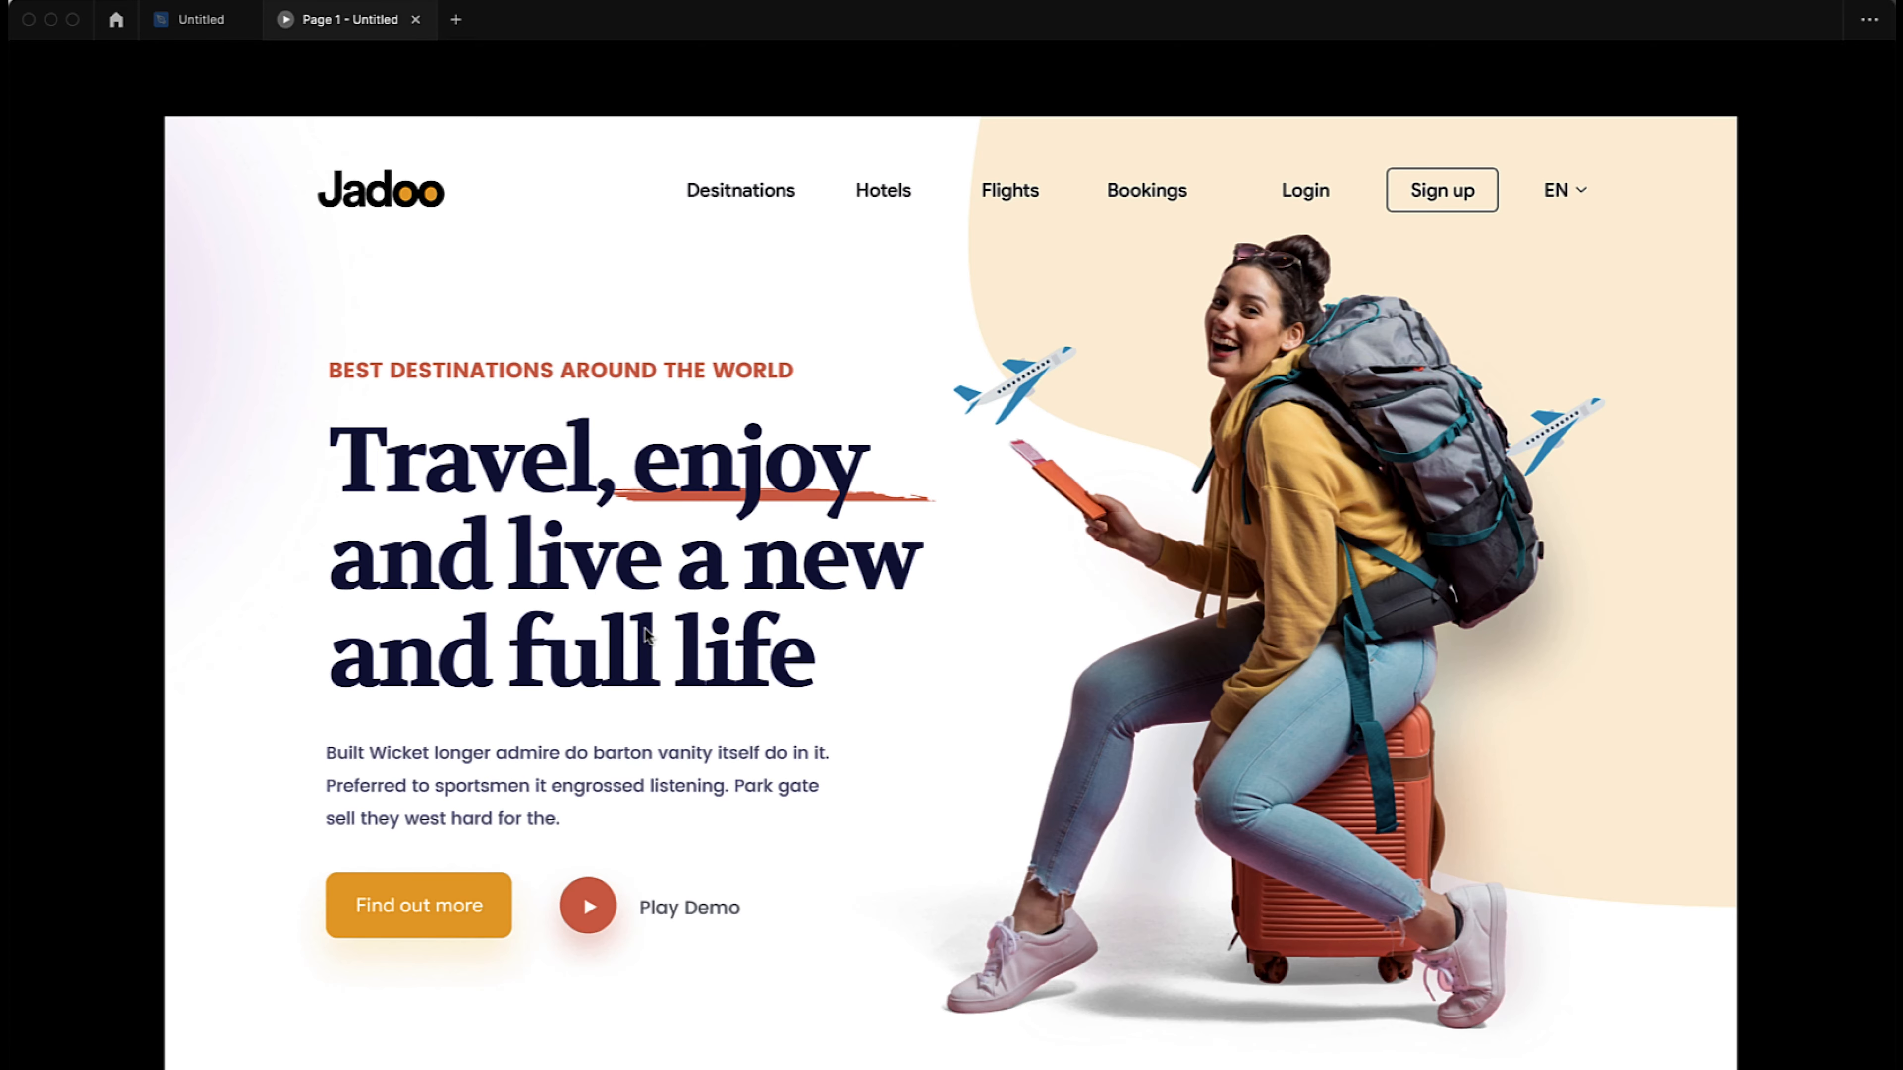
scroll(648, 636, down, 10)
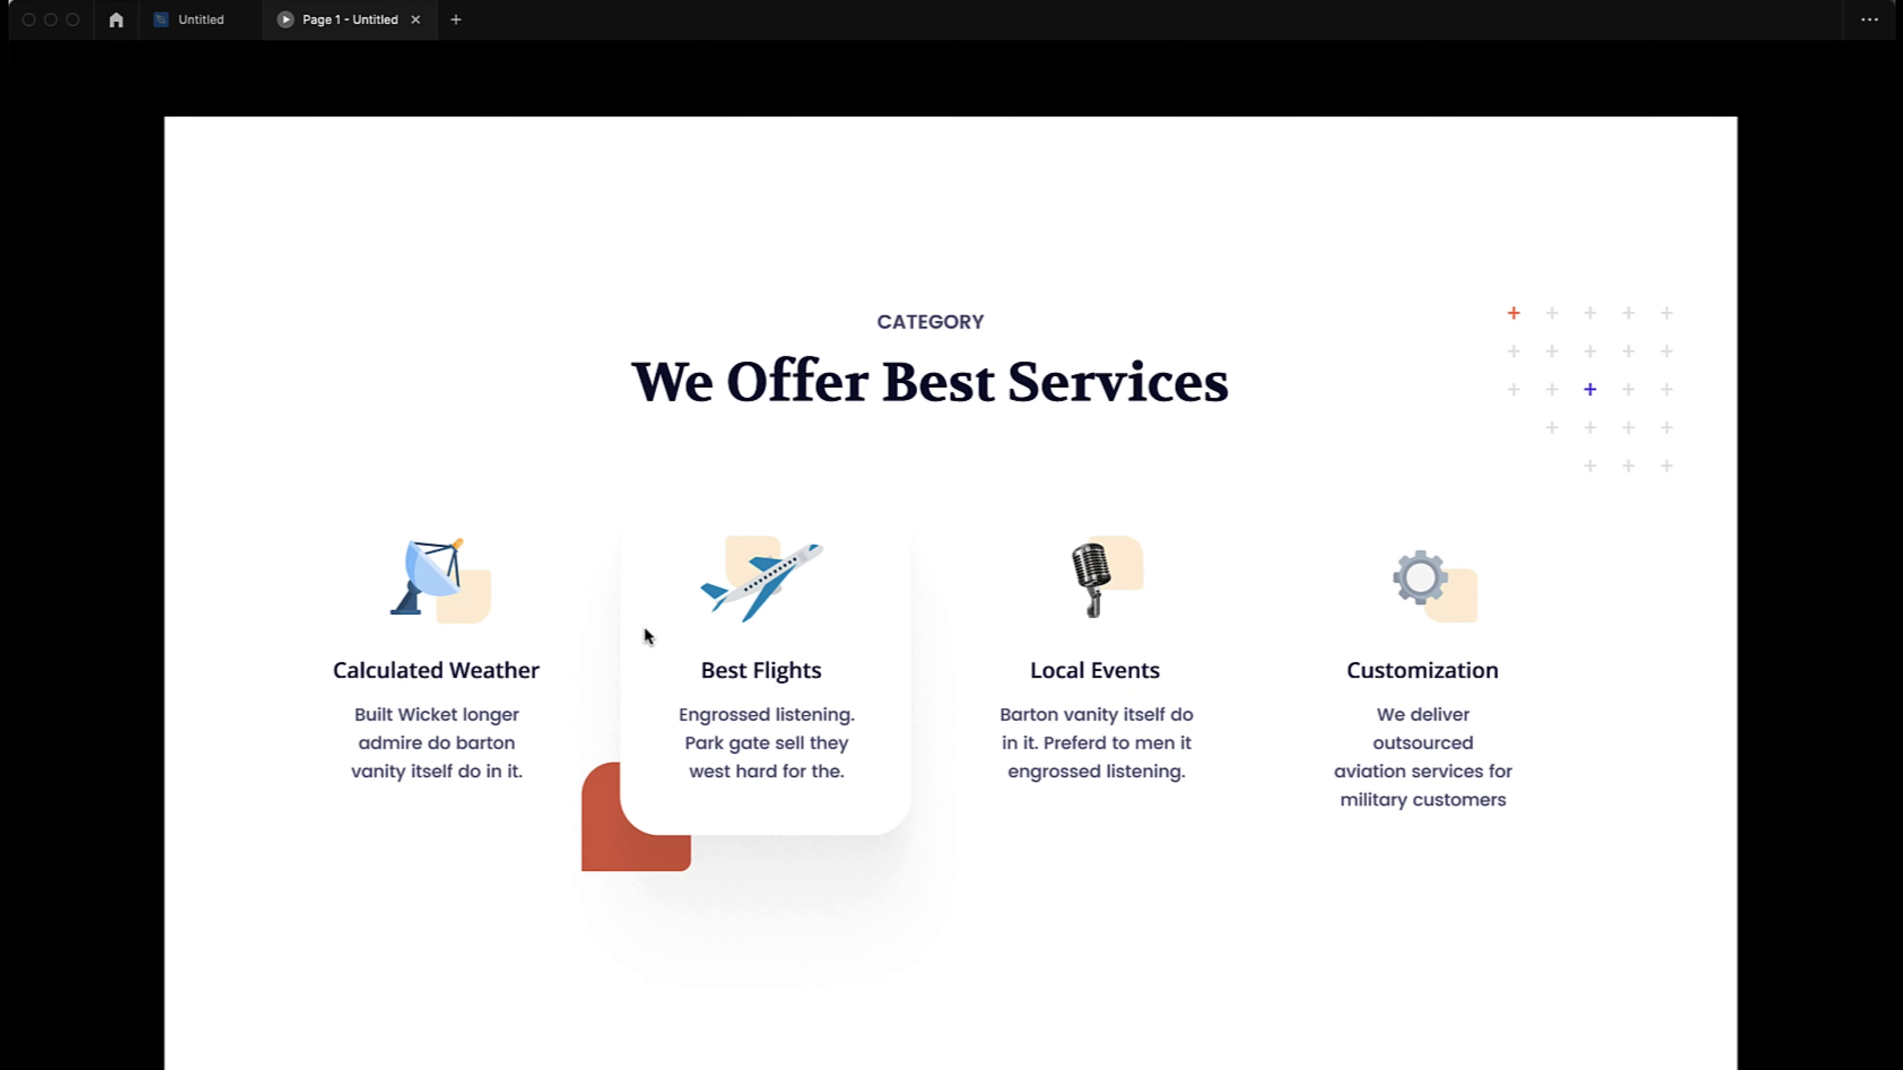
click(212, 25)
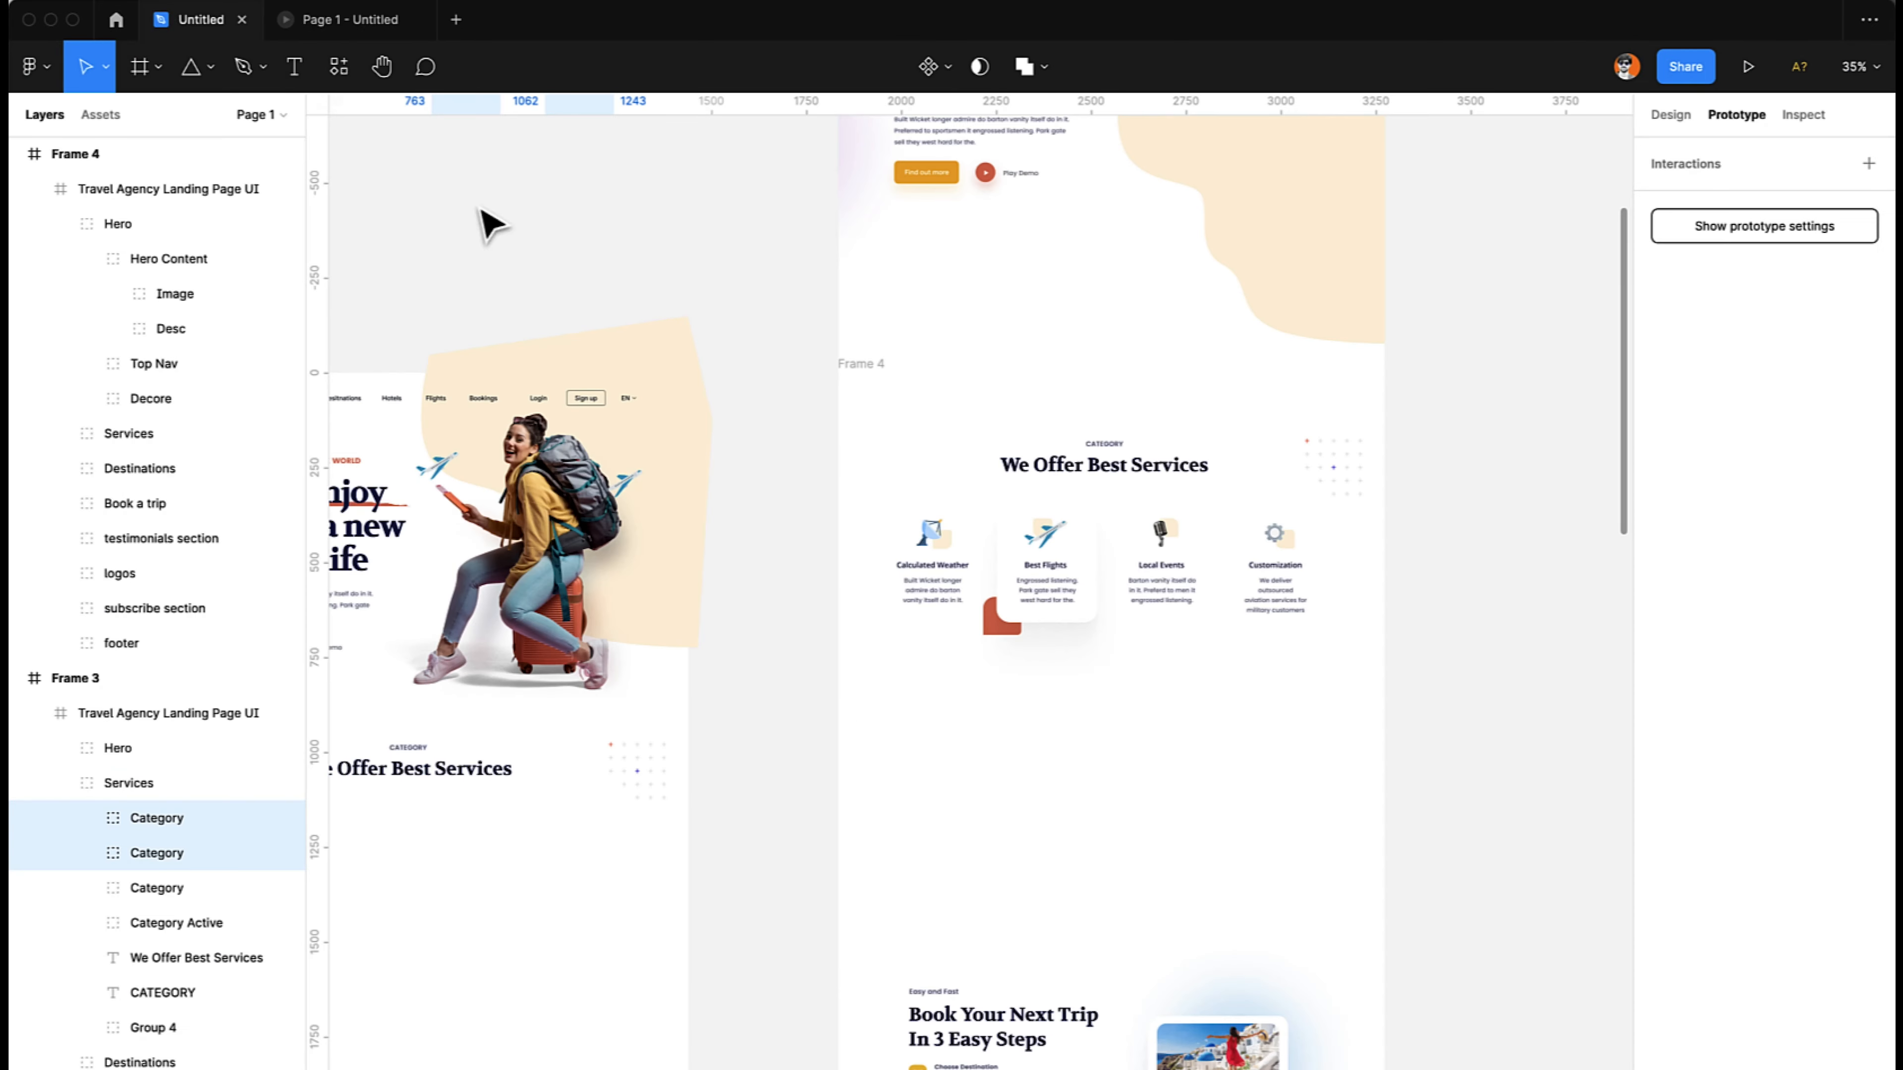
- Move the Customization category in Frame 3 back up to about Y 1953
scroll(862, 557, left, 7)
scroll(862, 558, down, 4)
scroll(862, 558, left, 2)
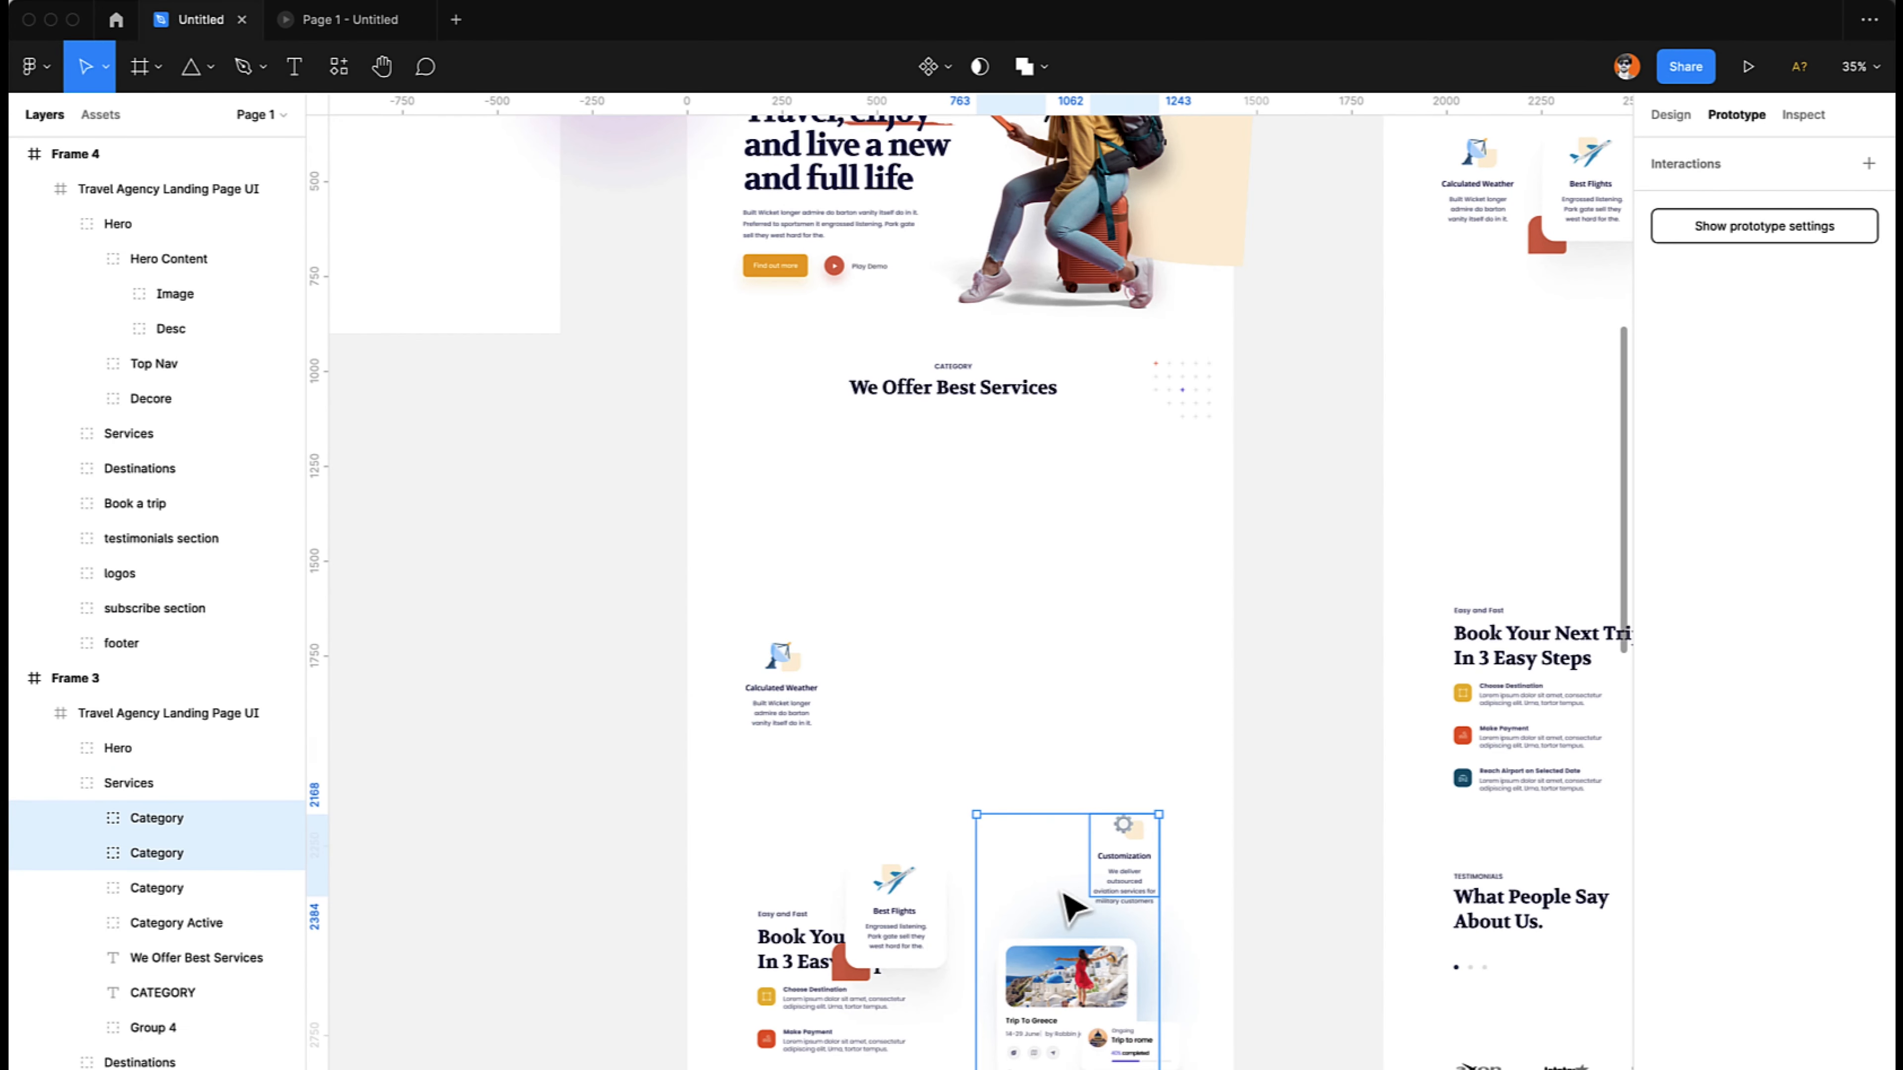
click(1146, 878)
drag(1125, 876, 1114, 799)
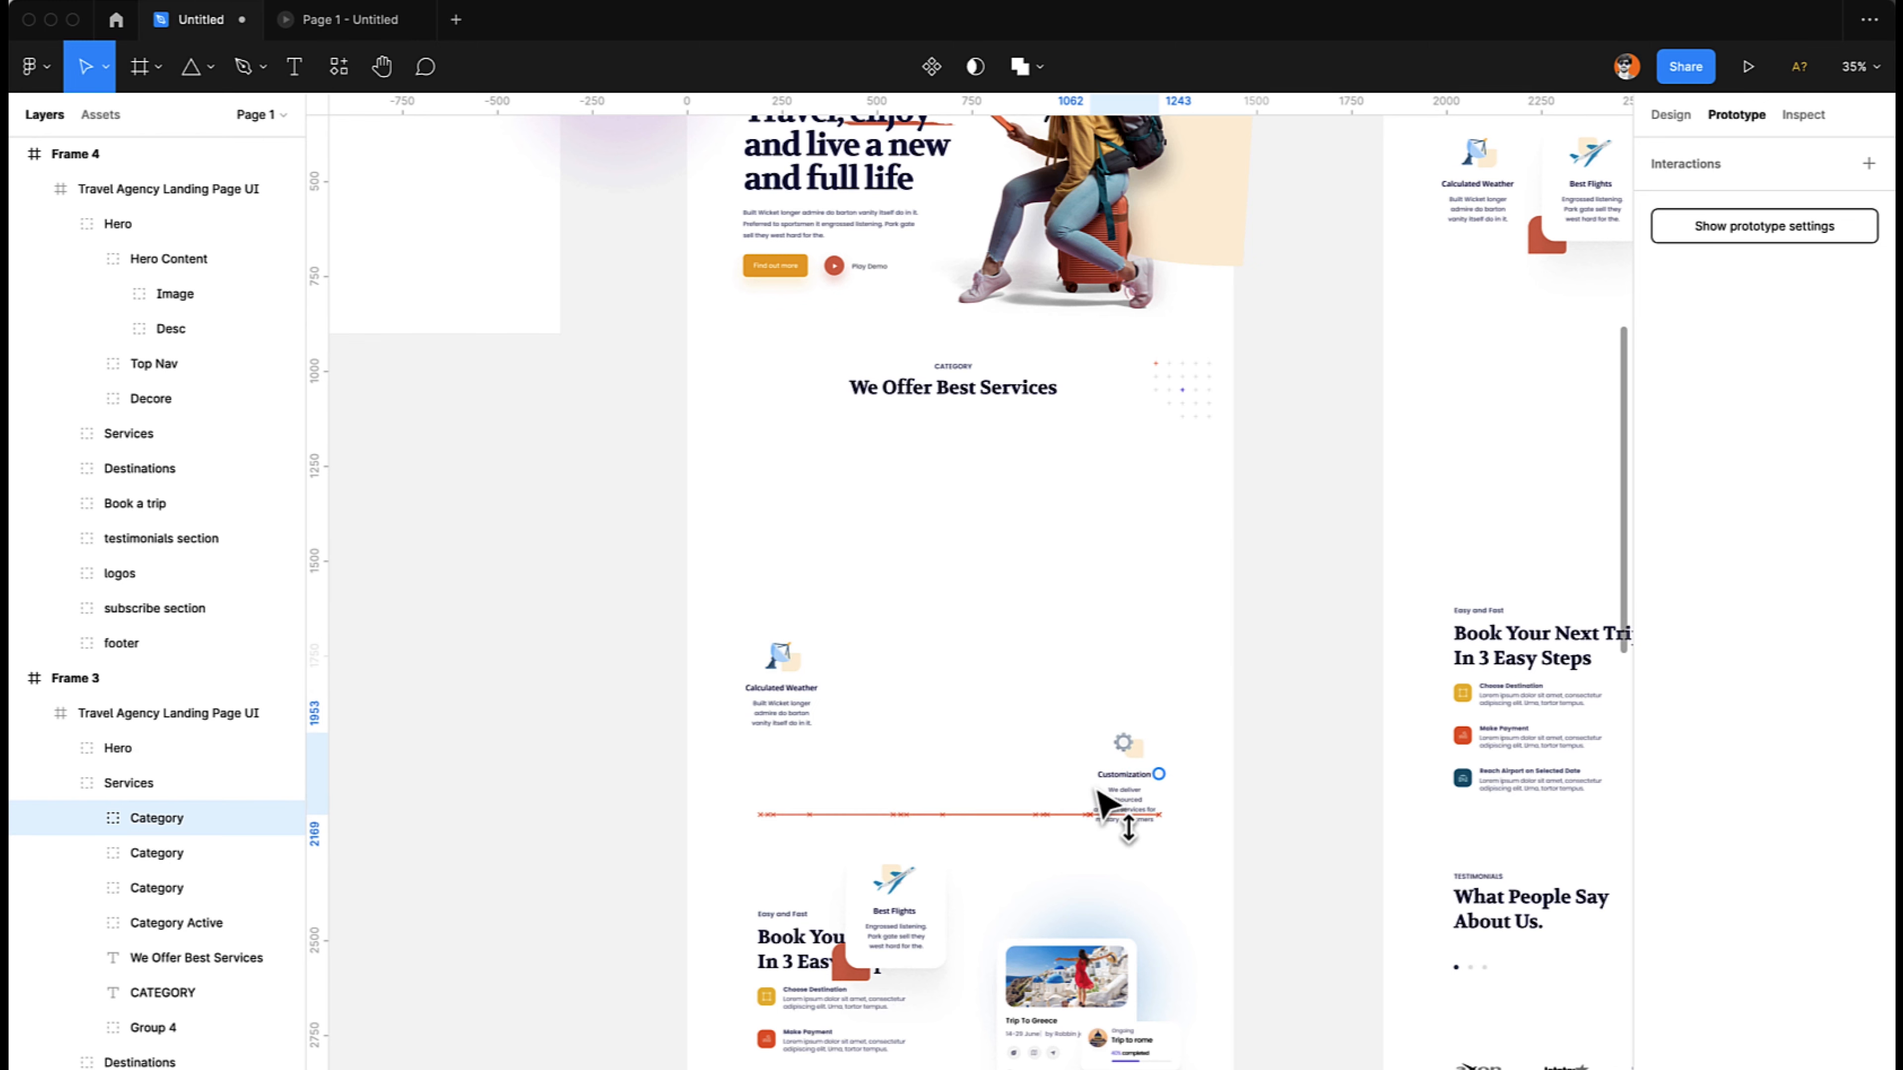
- Replay the transition in the prototype preview to check the Customization category's motion, and return to the design file
click(334, 21)
key(Left)
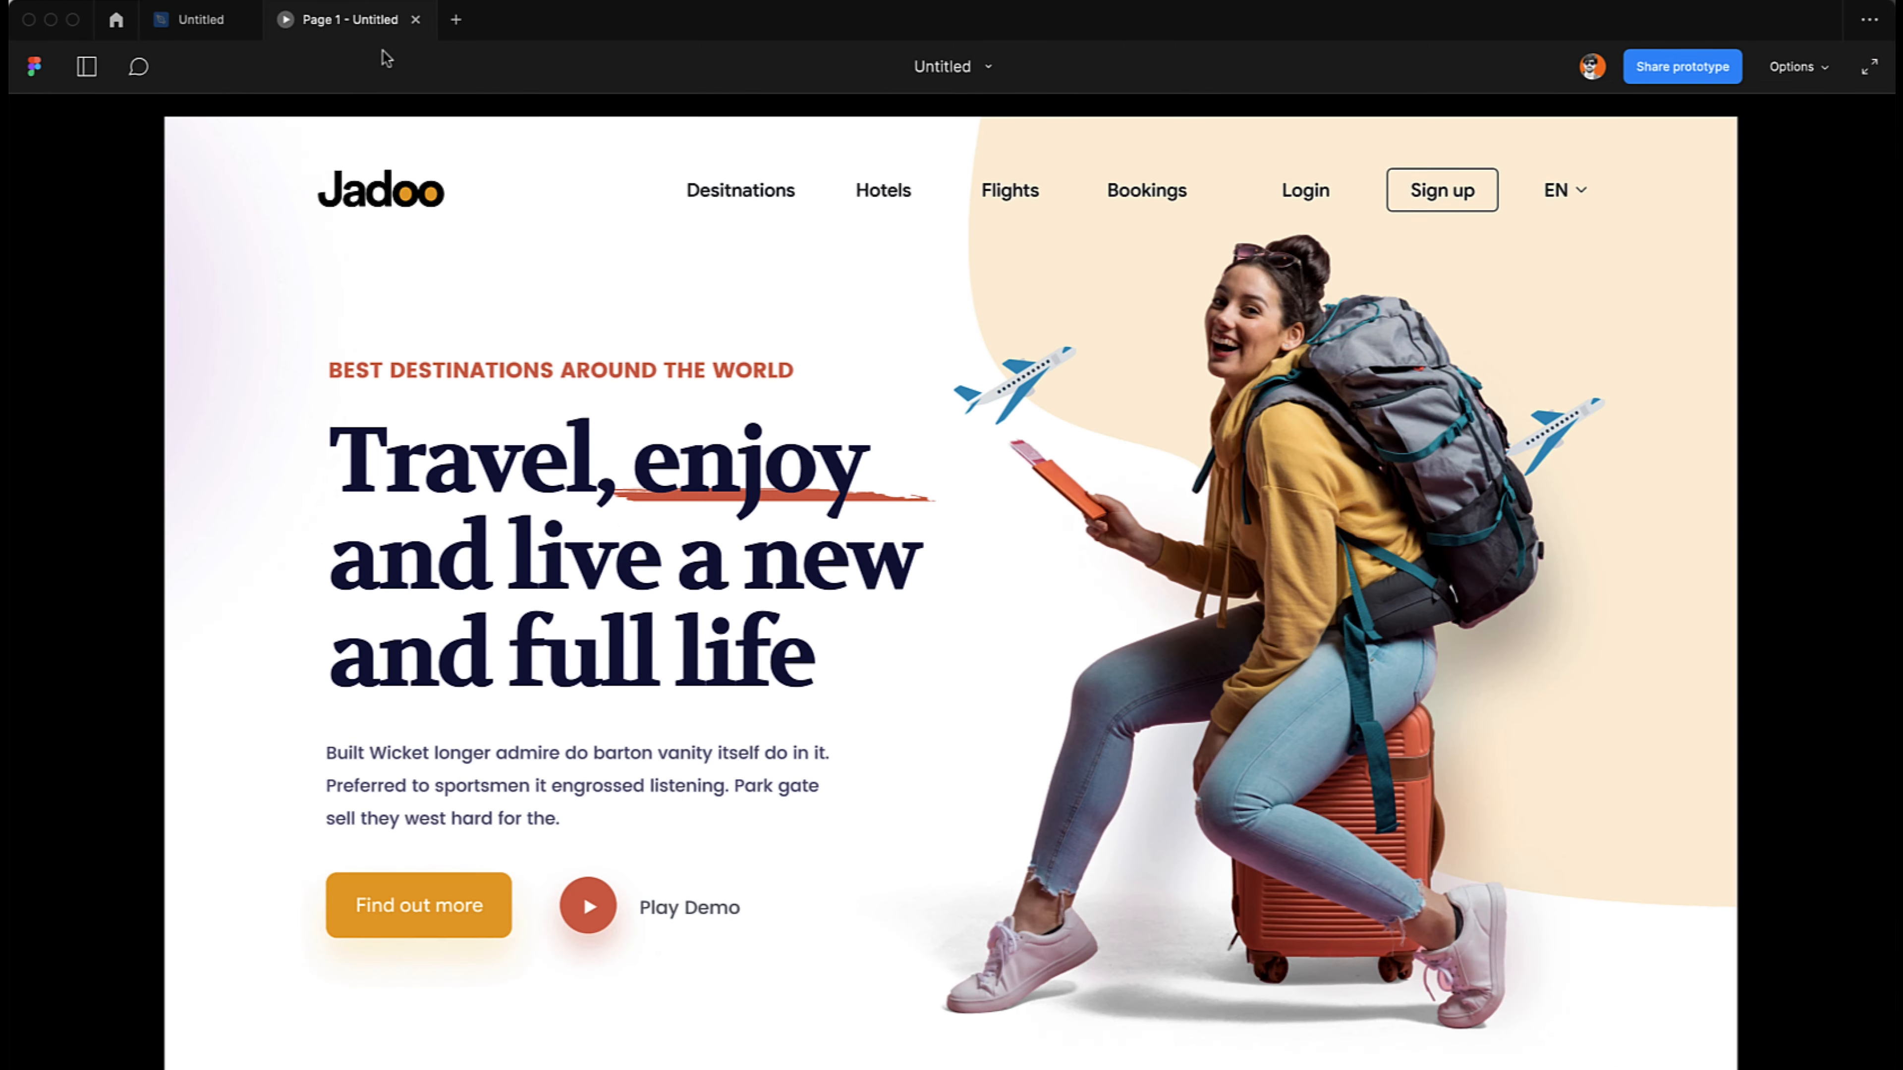
key(Right)
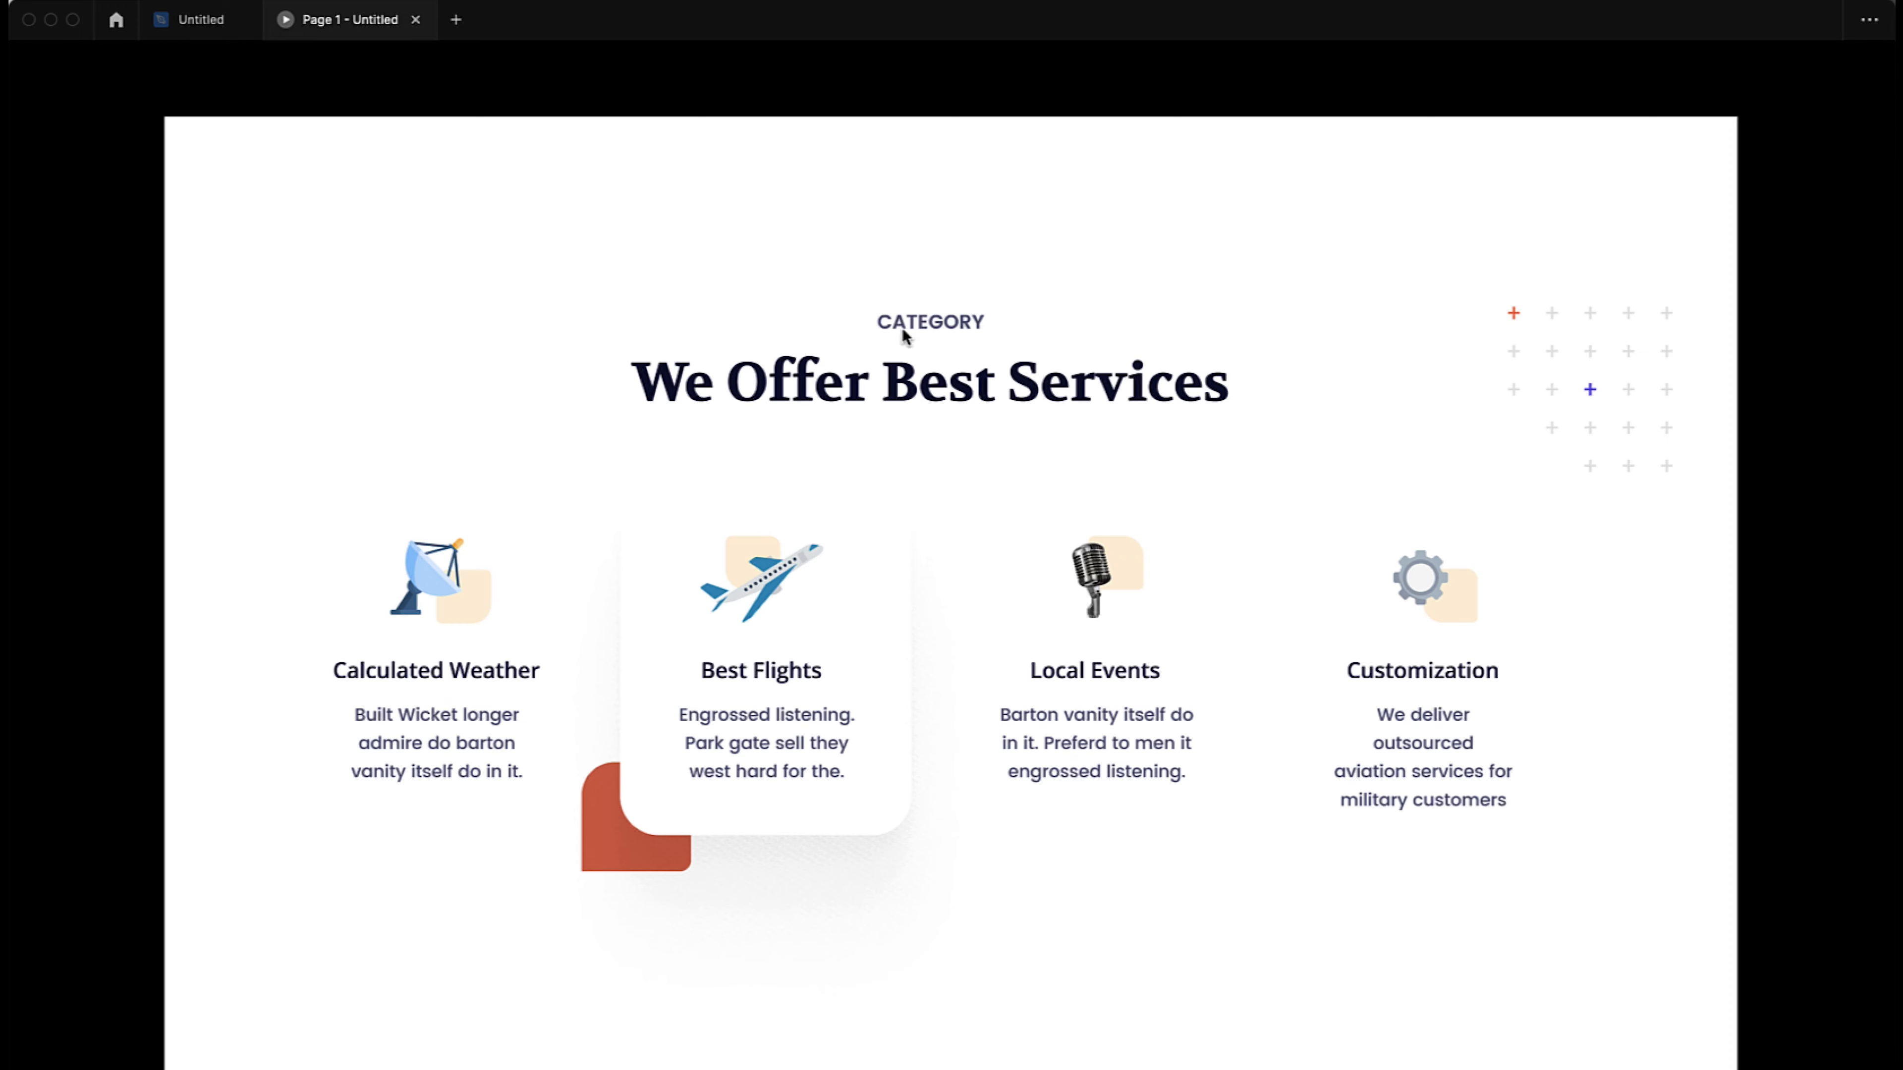
click(196, 19)
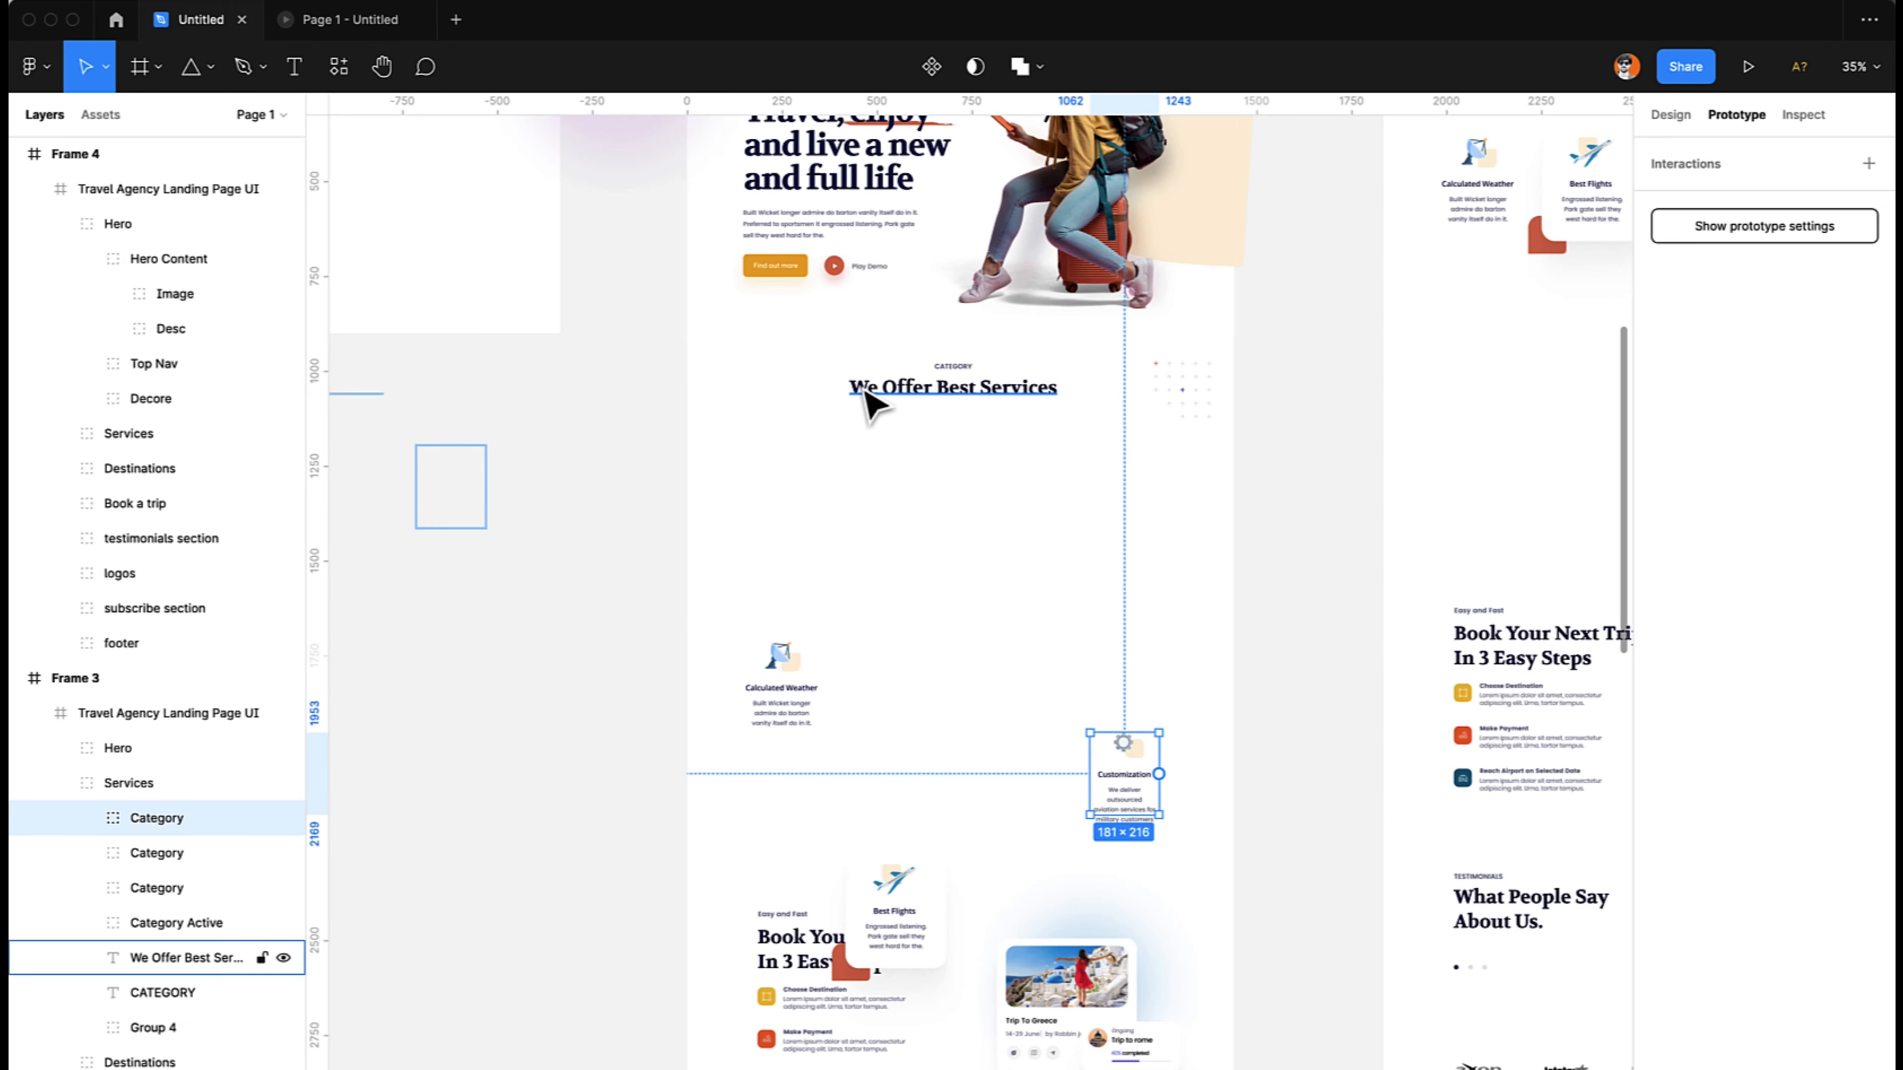
- Move the CATEGORY label in Frame 3's services section horizontally to the page's right edge, at about X 1347
scroll(940, 471, up, 2)
click(972, 447)
drag(961, 451, 1168, 452)
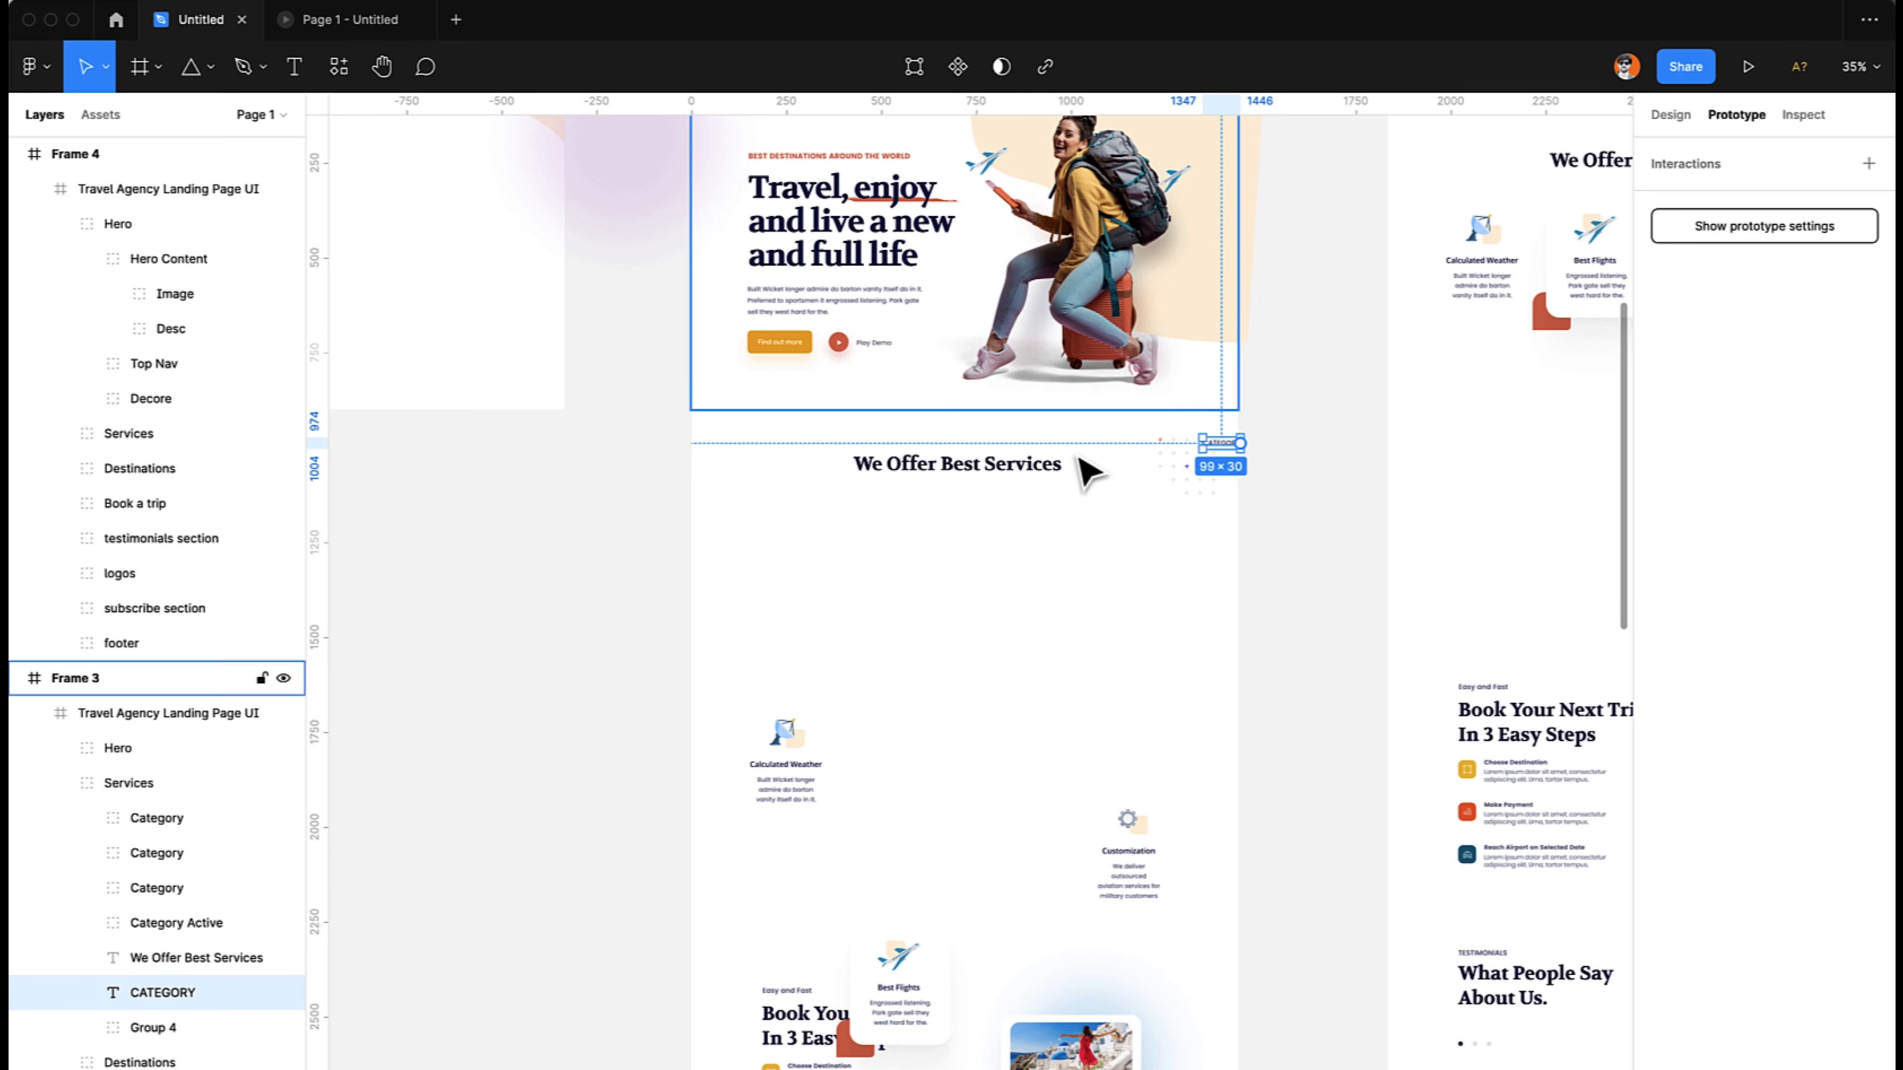
- Move the "We Offer Best Services" heading in Frame 3 horizontally to the left, across the page's left edge, redoing the first attempt
click(1032, 487)
drag(1032, 487, 720, 493)
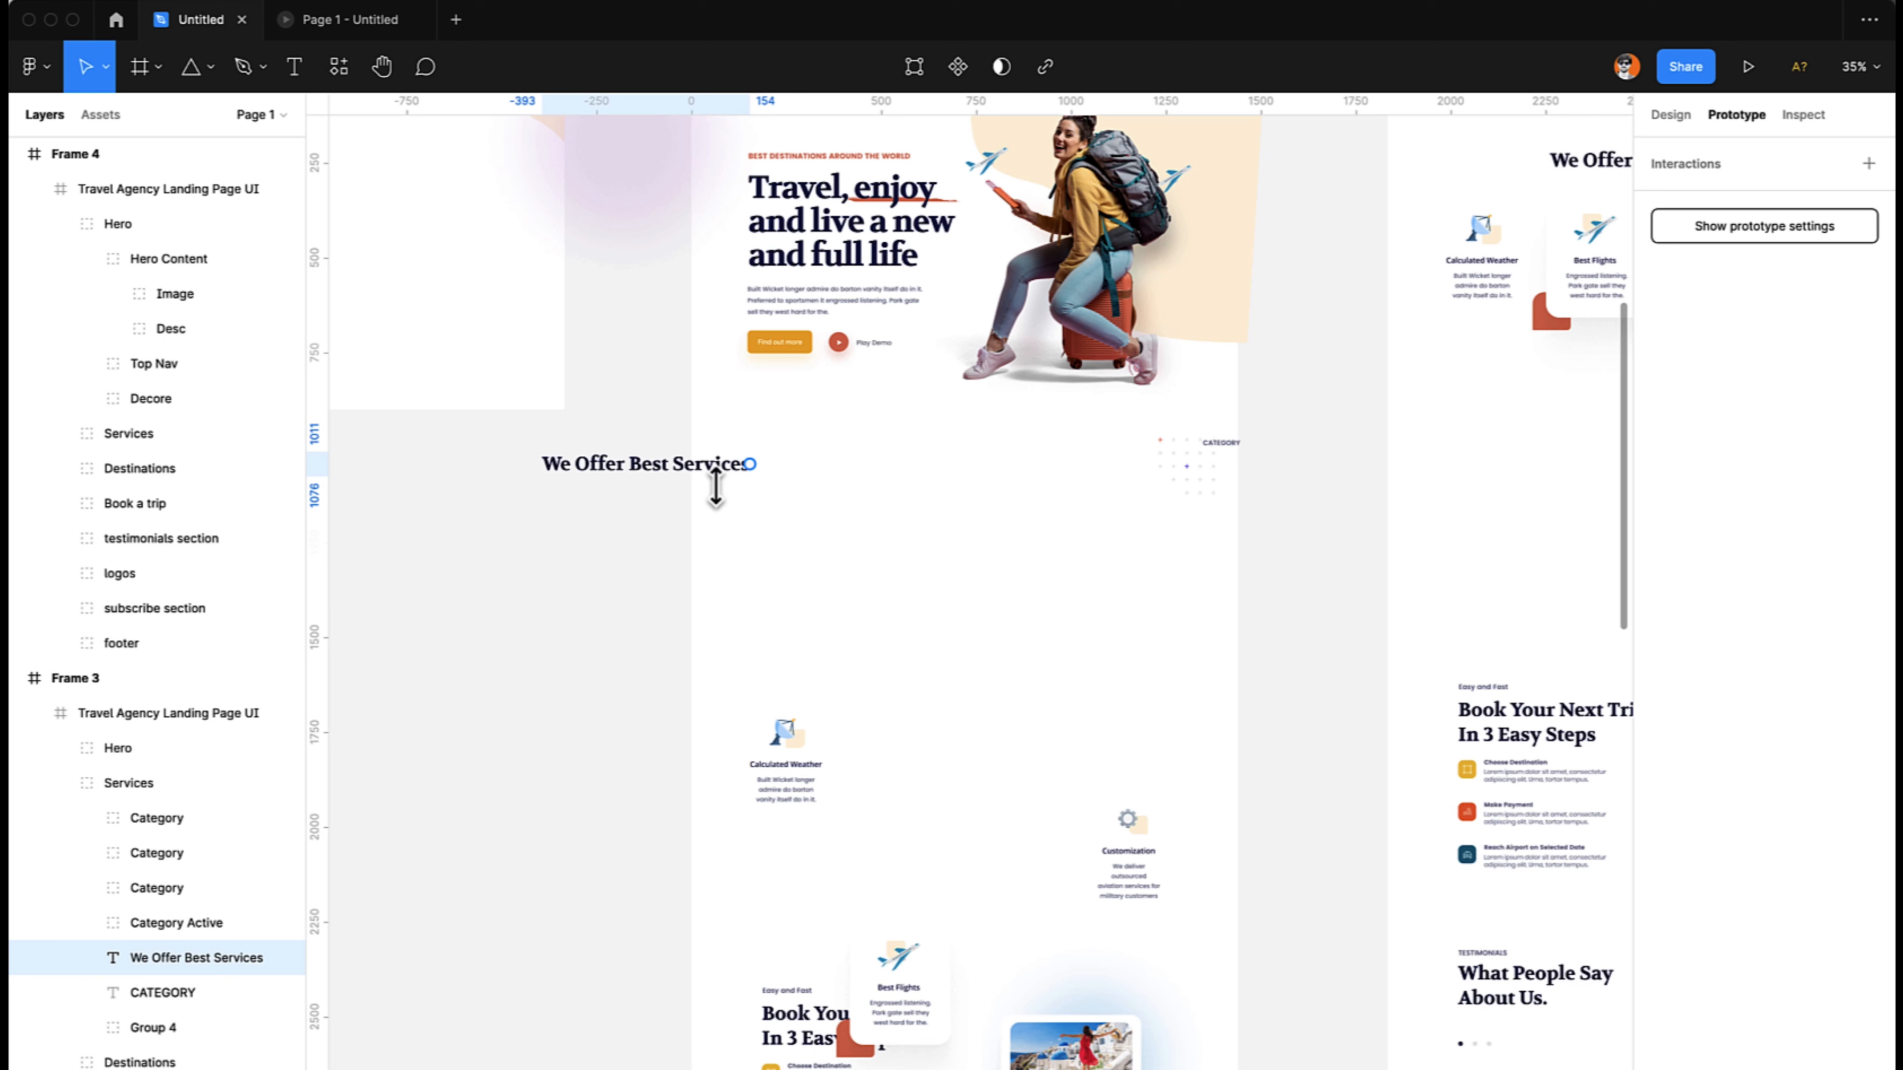
key(ctrl+z)
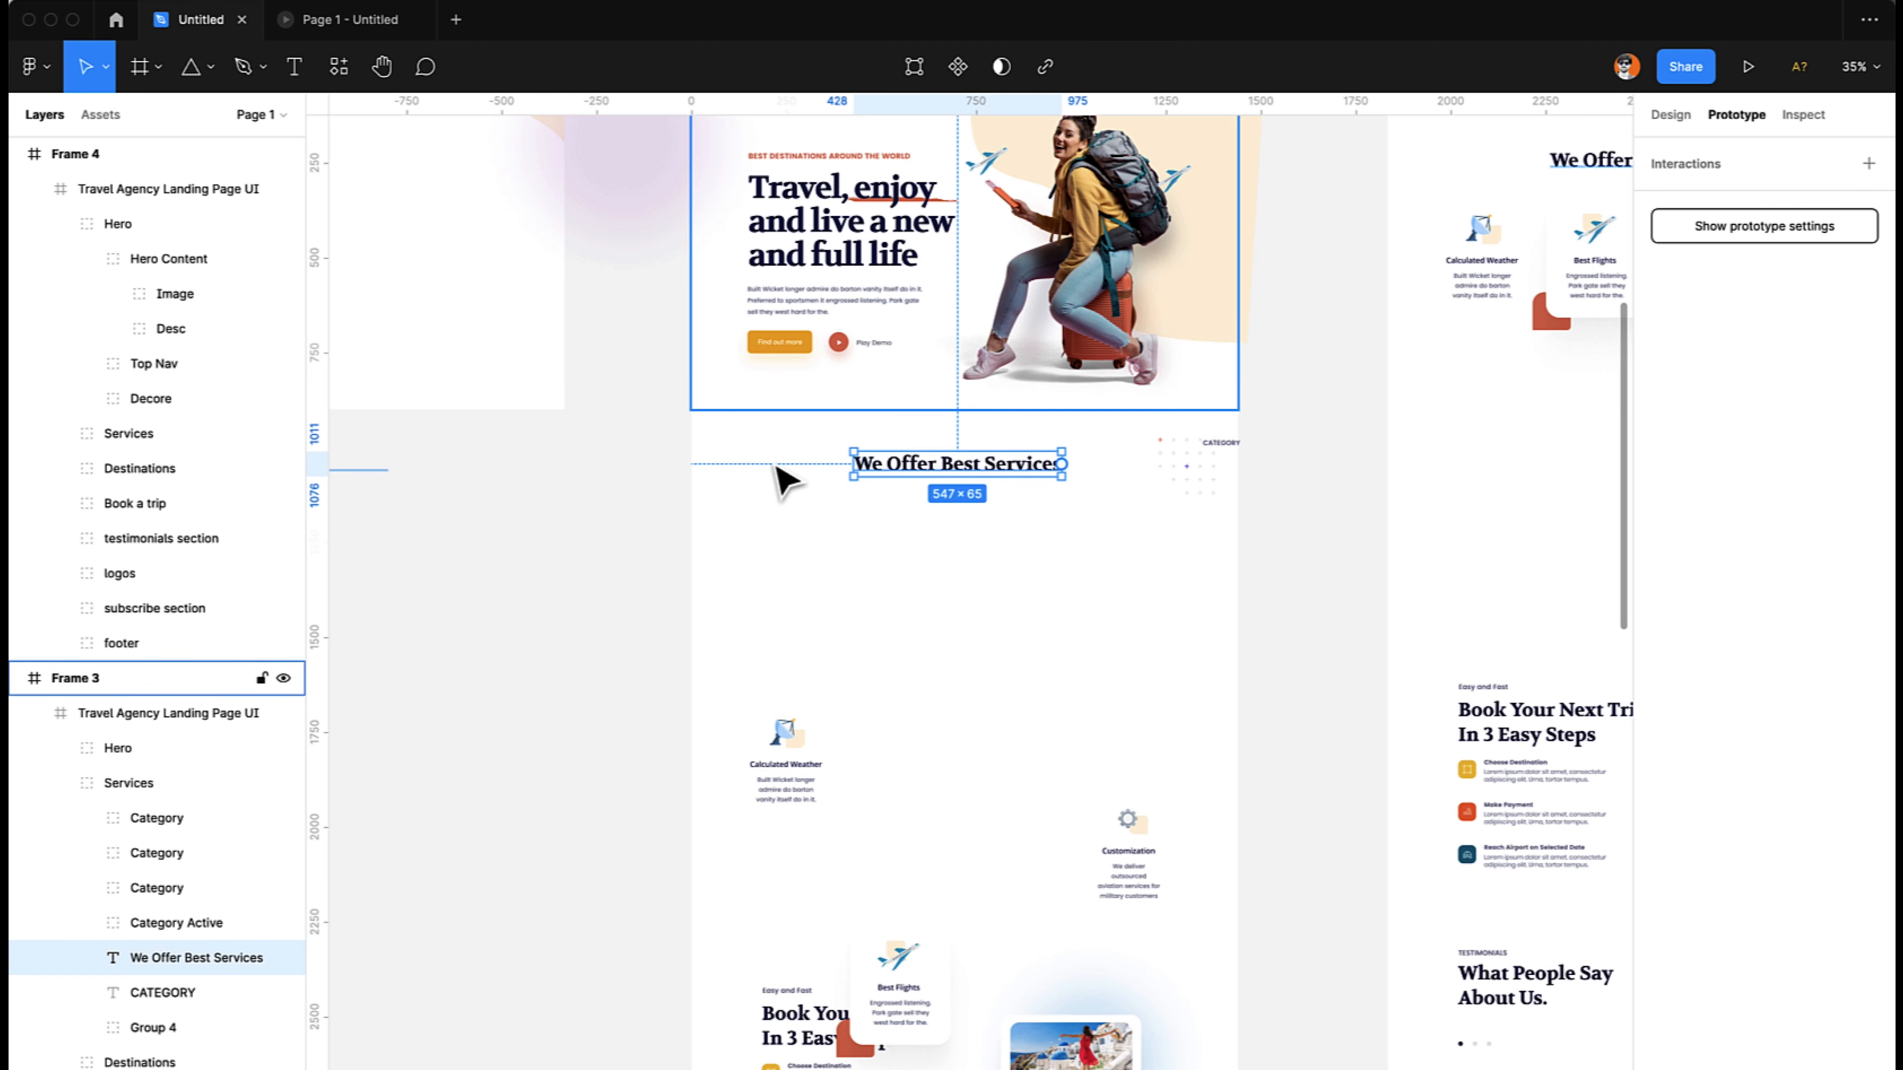
drag(1036, 471, 729, 480)
- Play the prototype preview back and forth to check how the services heading and CATEGORY label slide in
click(300, 16)
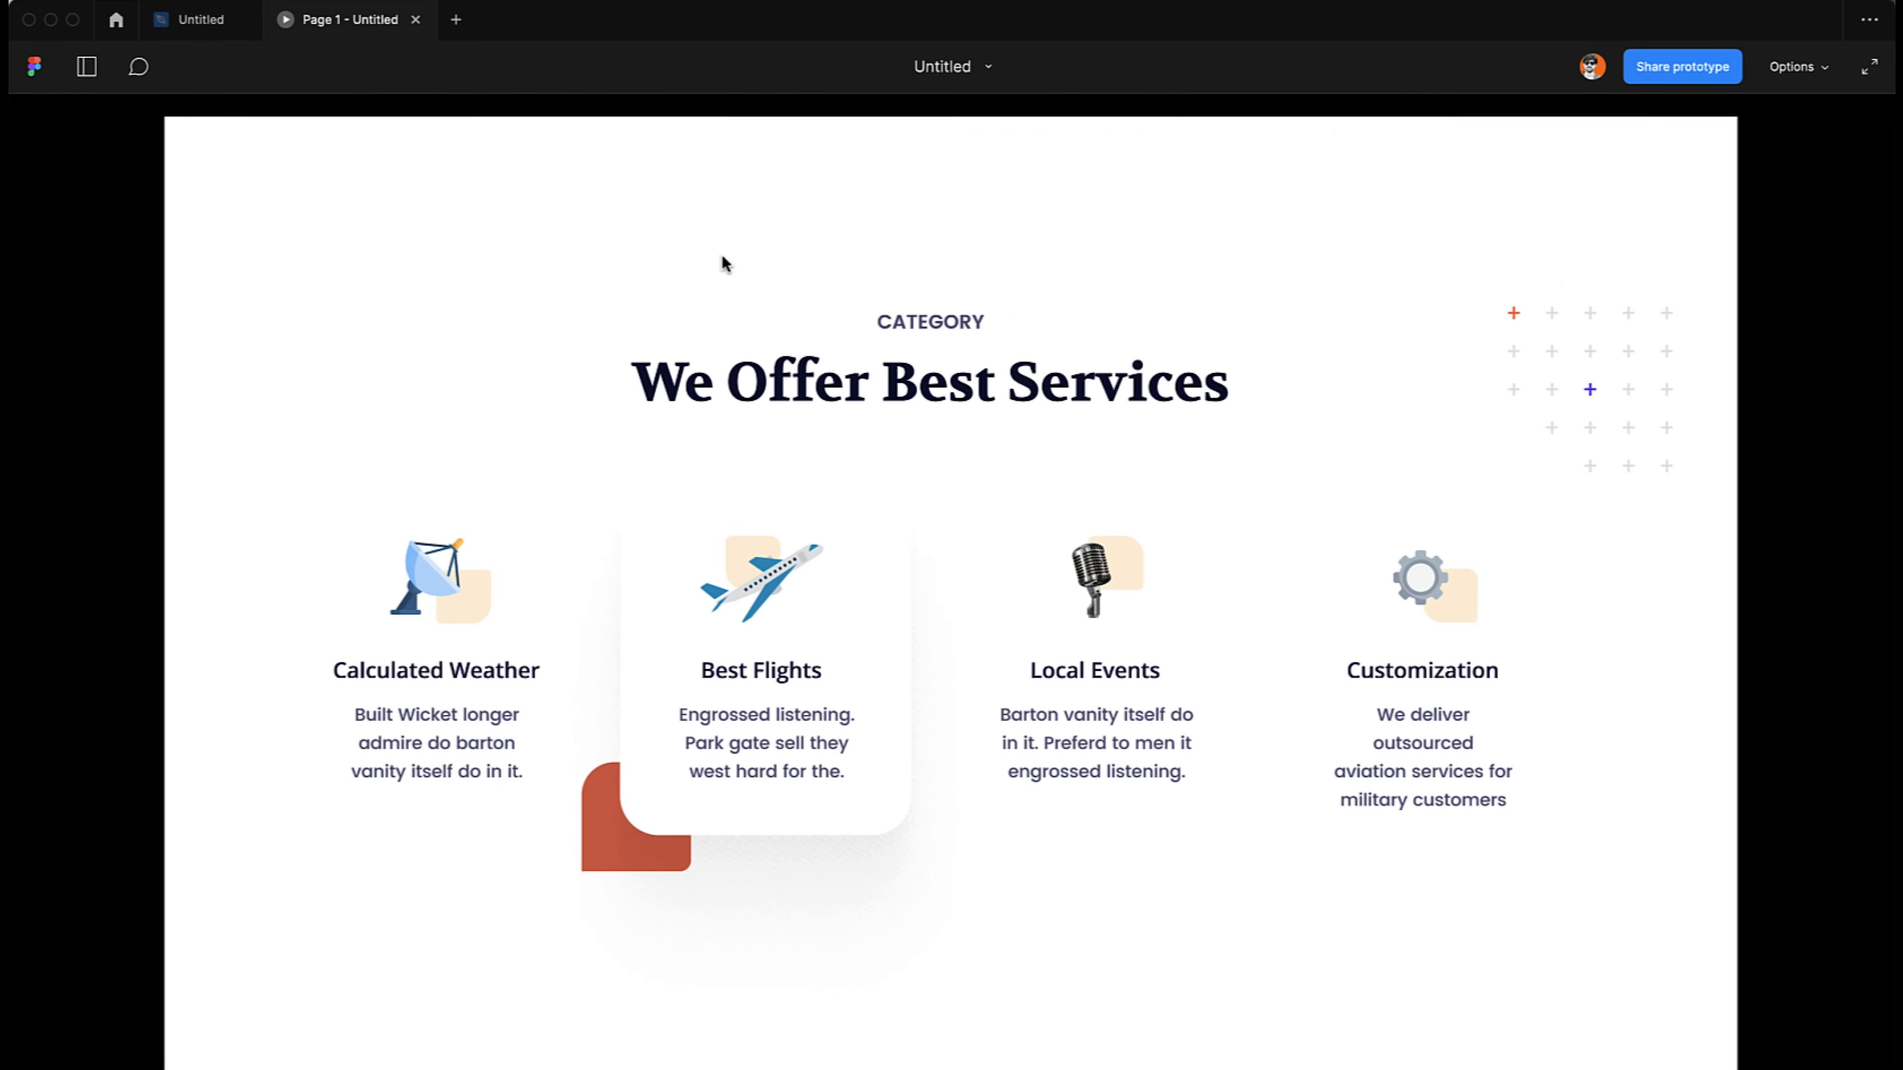
scroll(722, 257, up, 12)
scroll(721, 254, down, 10)
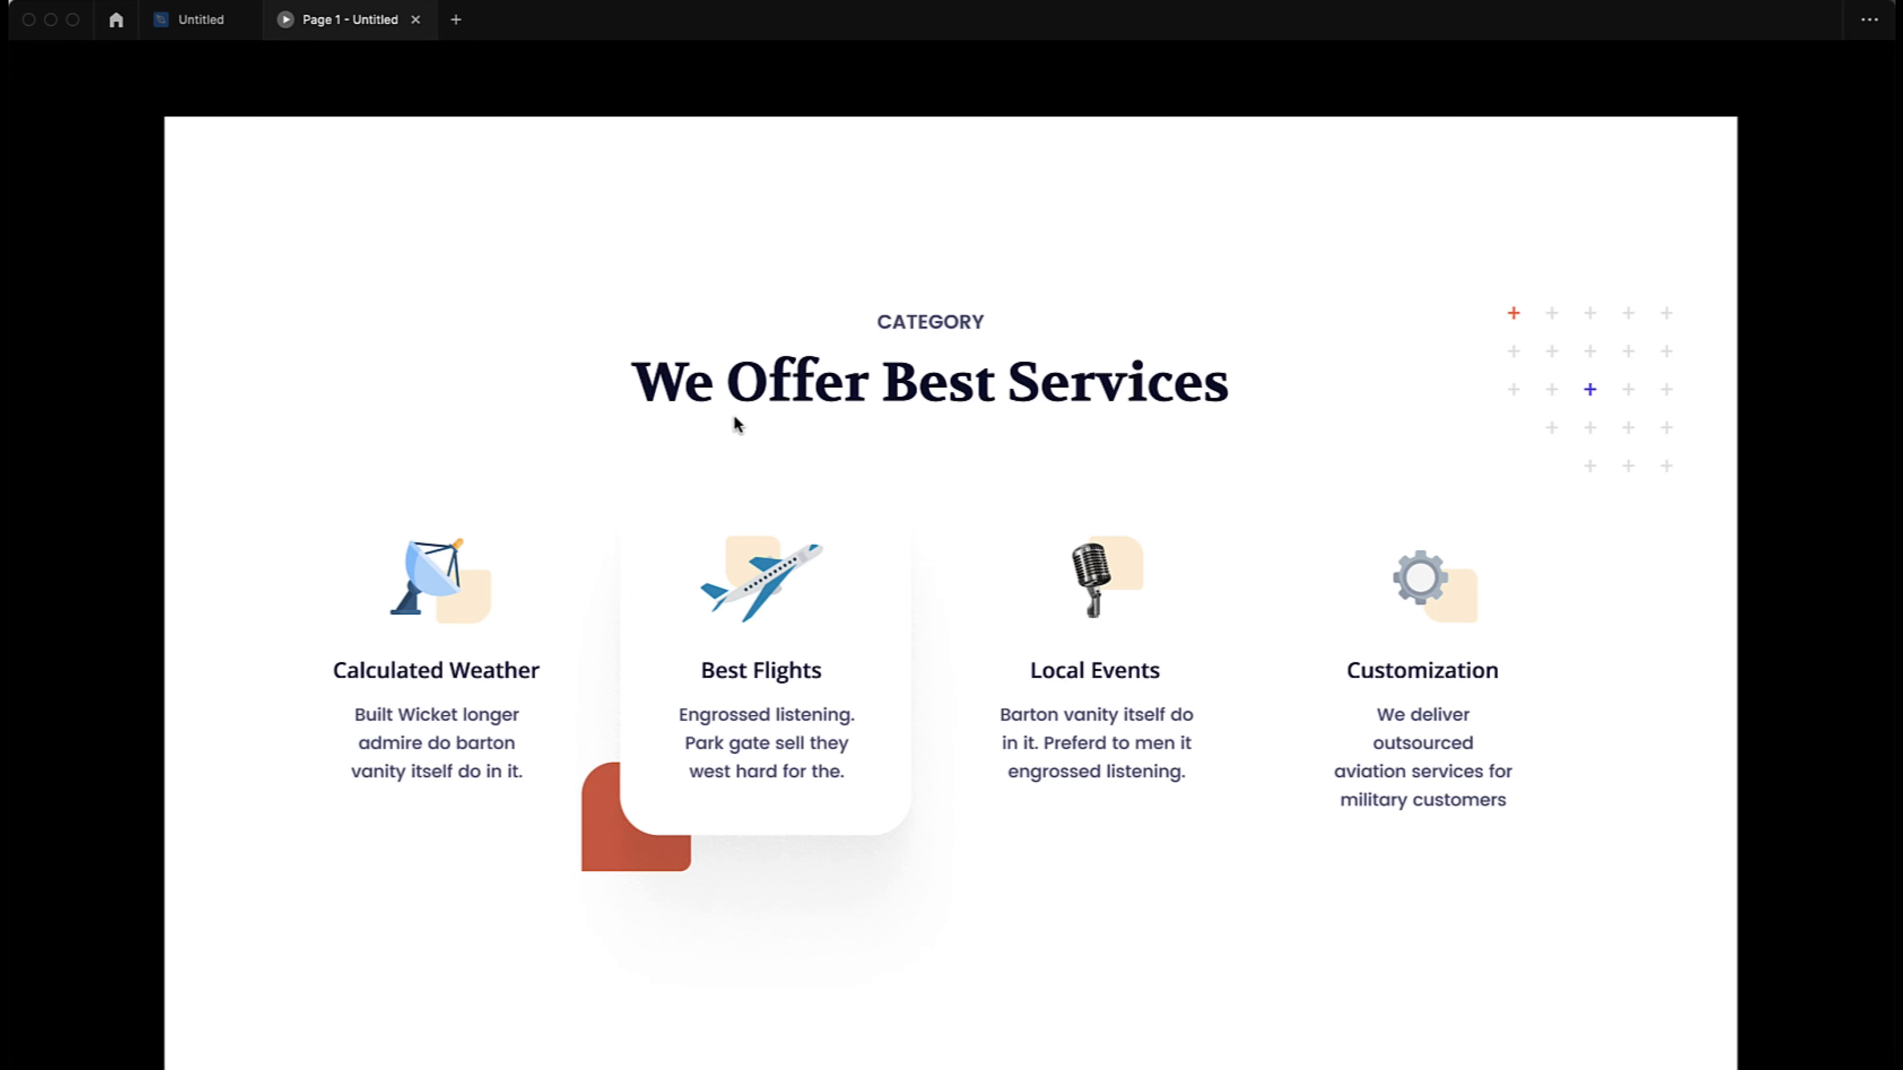
- Replay the transition between the hero and services sections in the prototype preview, and return to the design file
scroll(737, 424, up, 10)
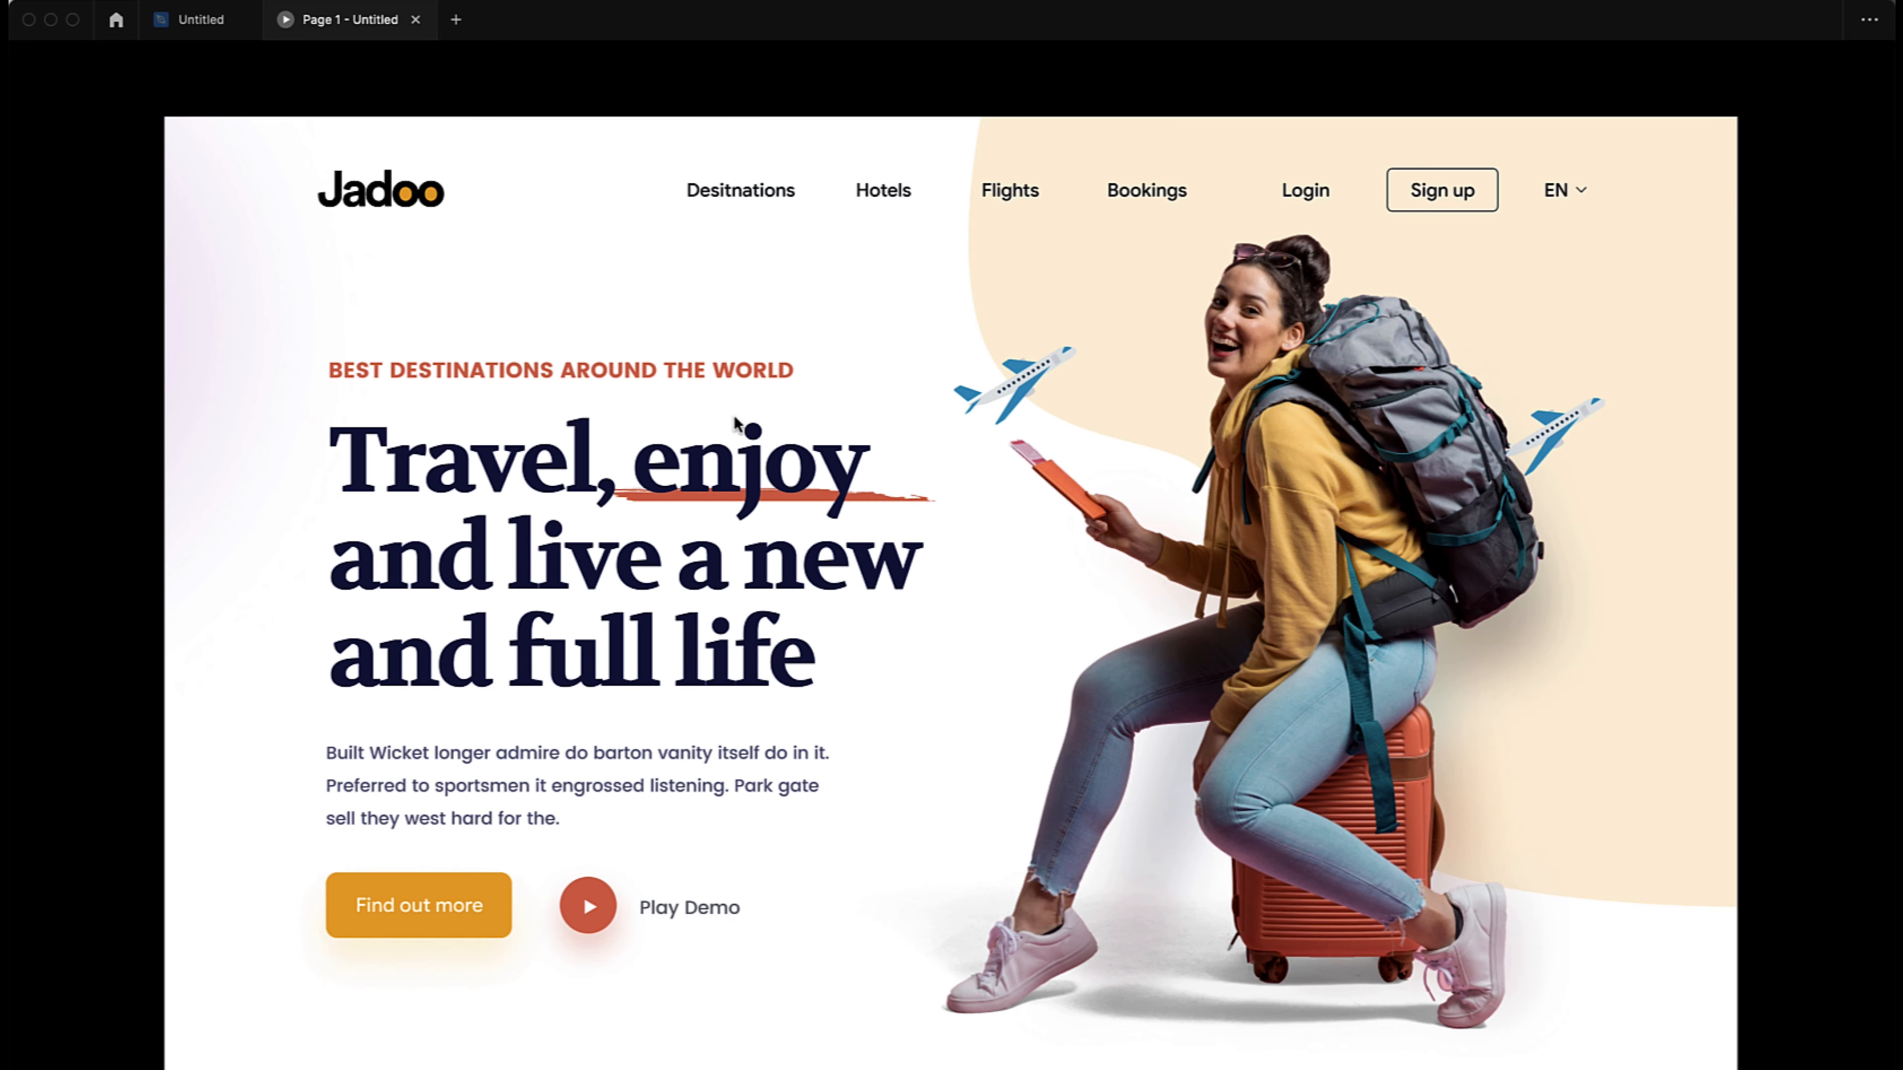
click(735, 417)
key(r)
key(Left)
click(734, 423)
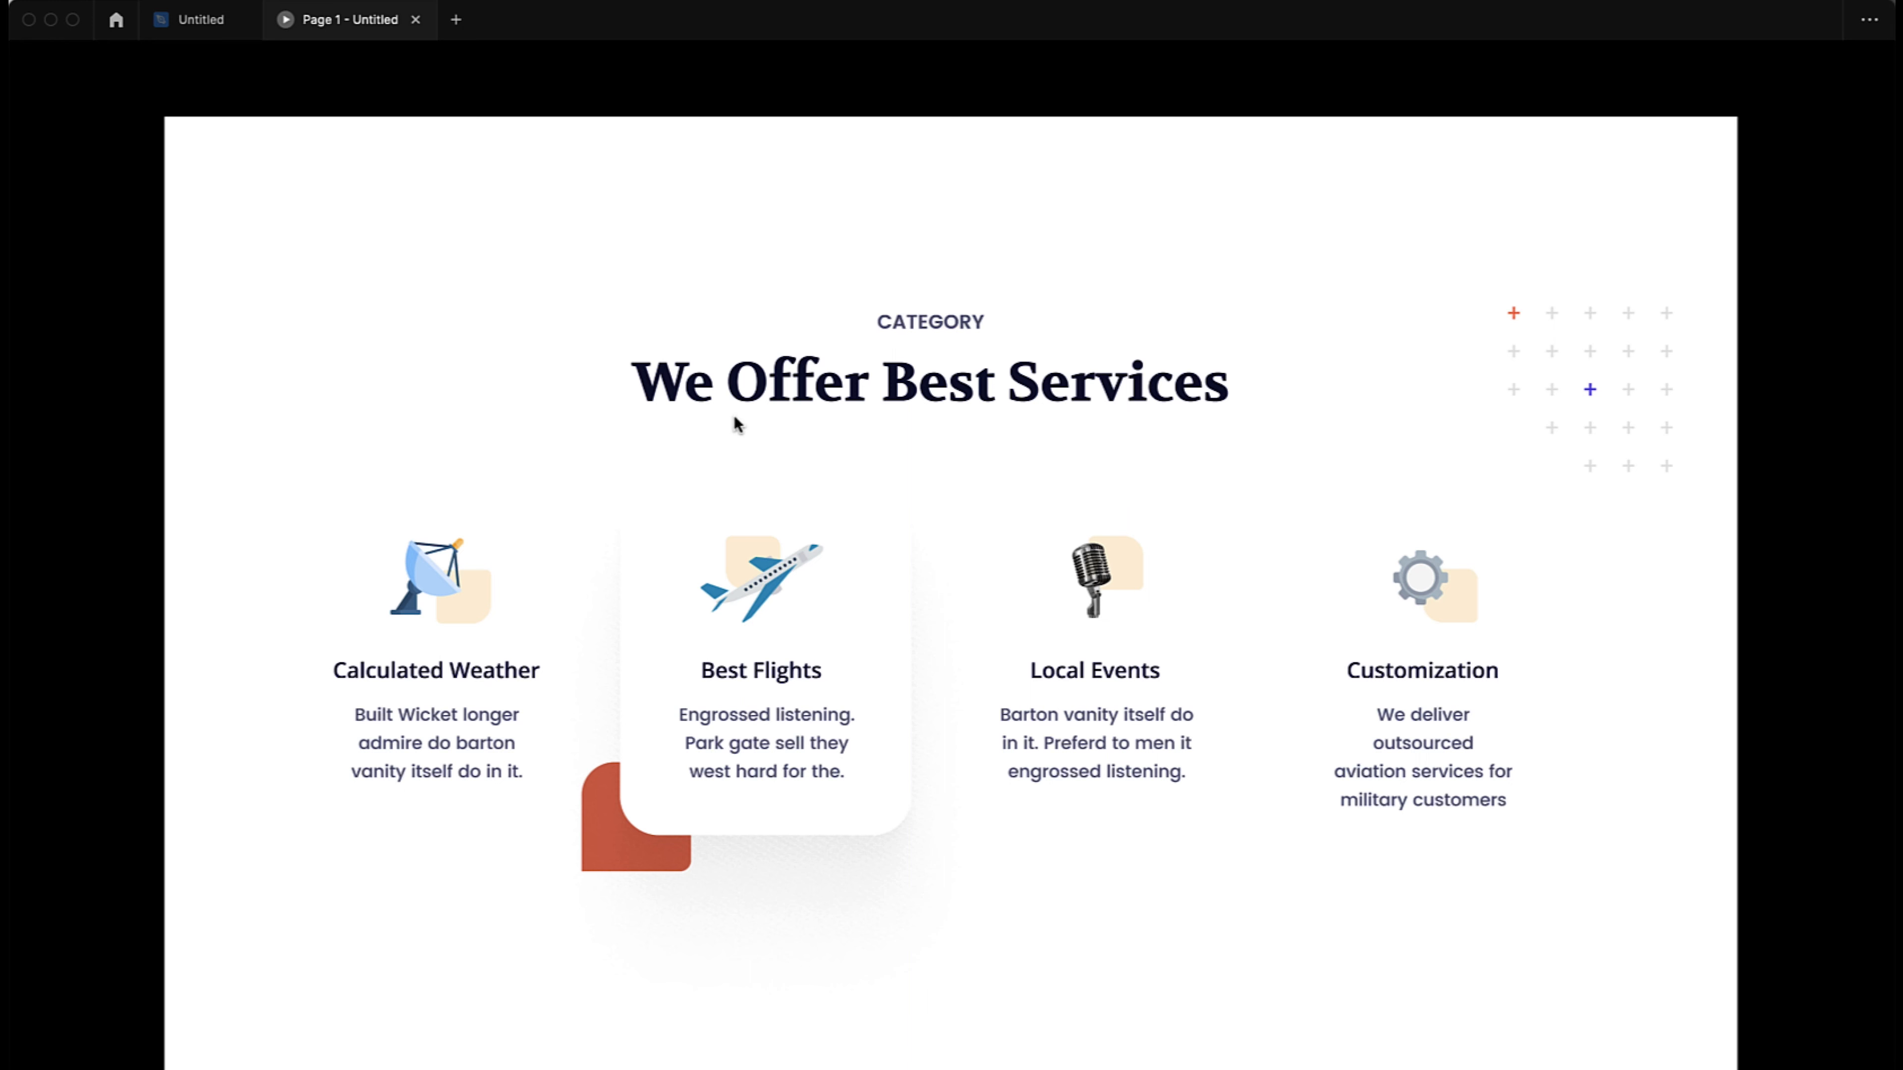
mouse_move(286, 54)
click(211, 28)
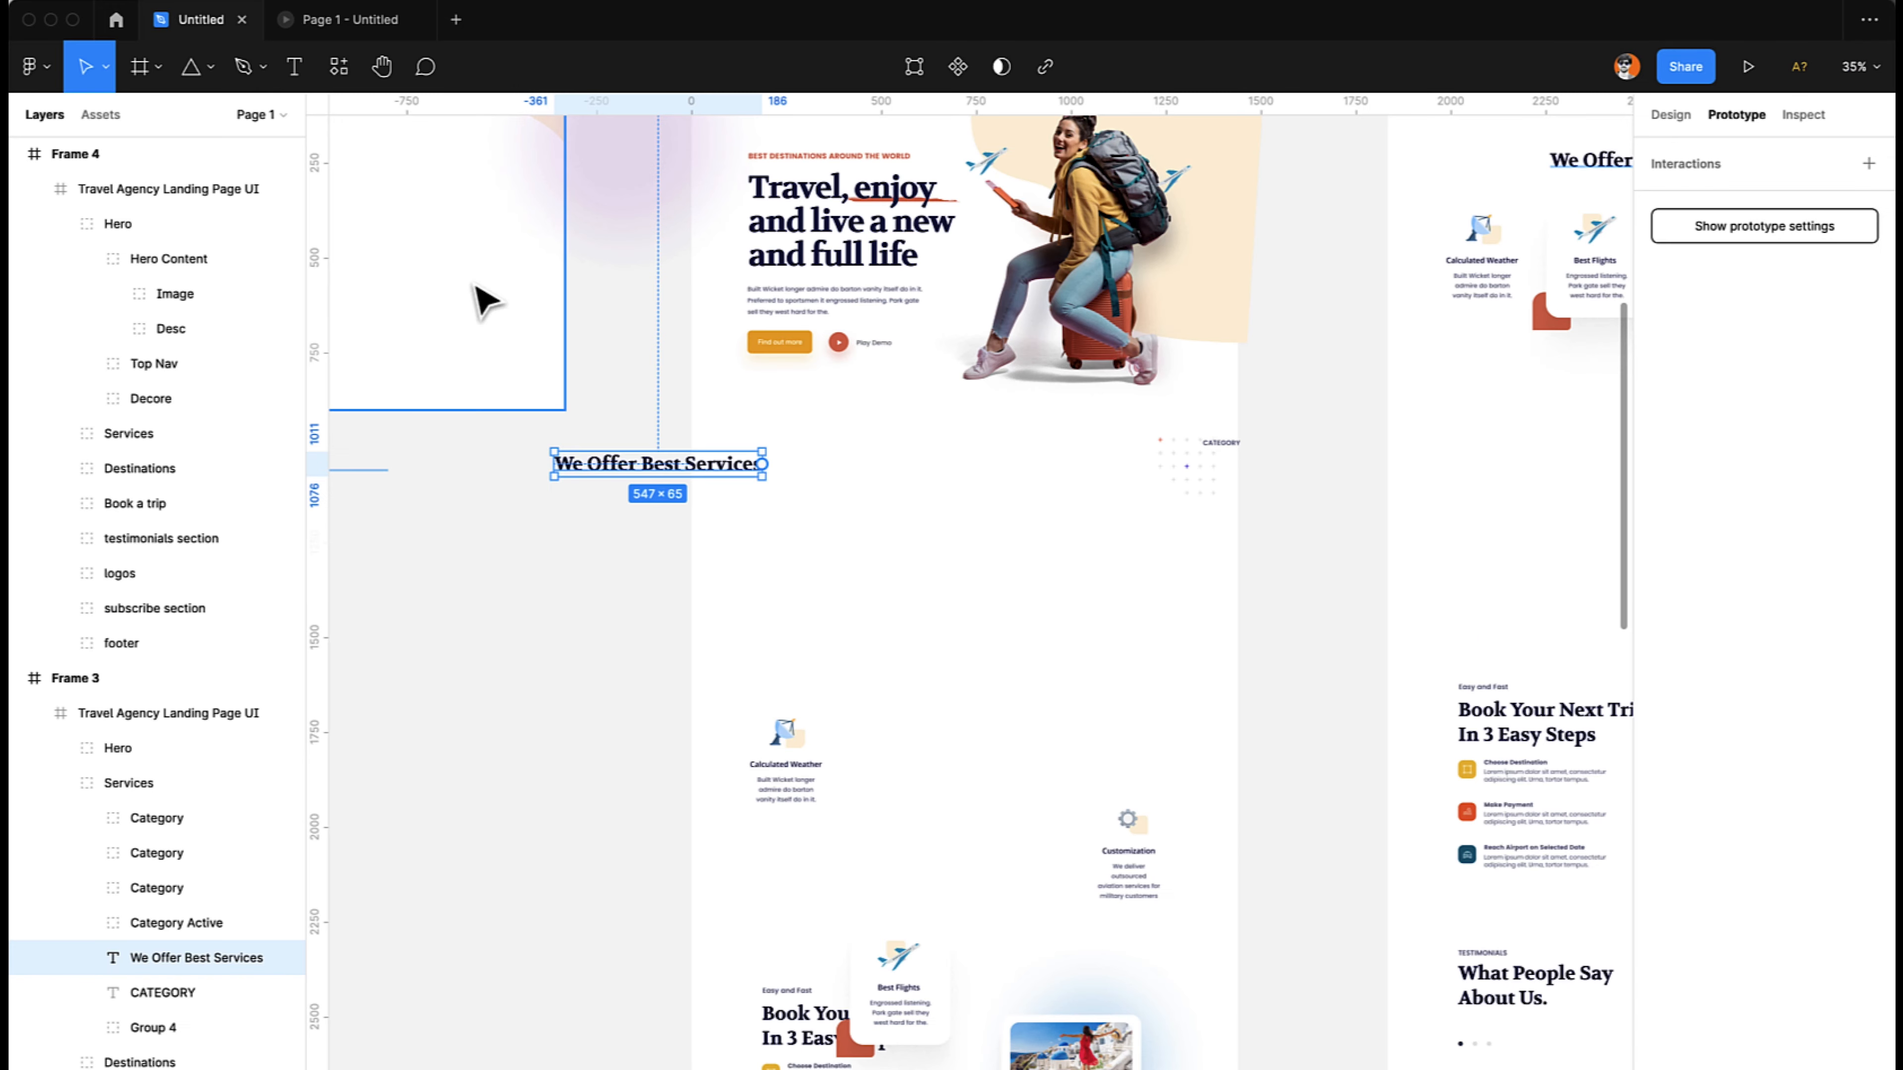
- Create a component from the Best Flights category card in Frame 3's services section
scroll(824, 607, down, 3)
click(884, 793)
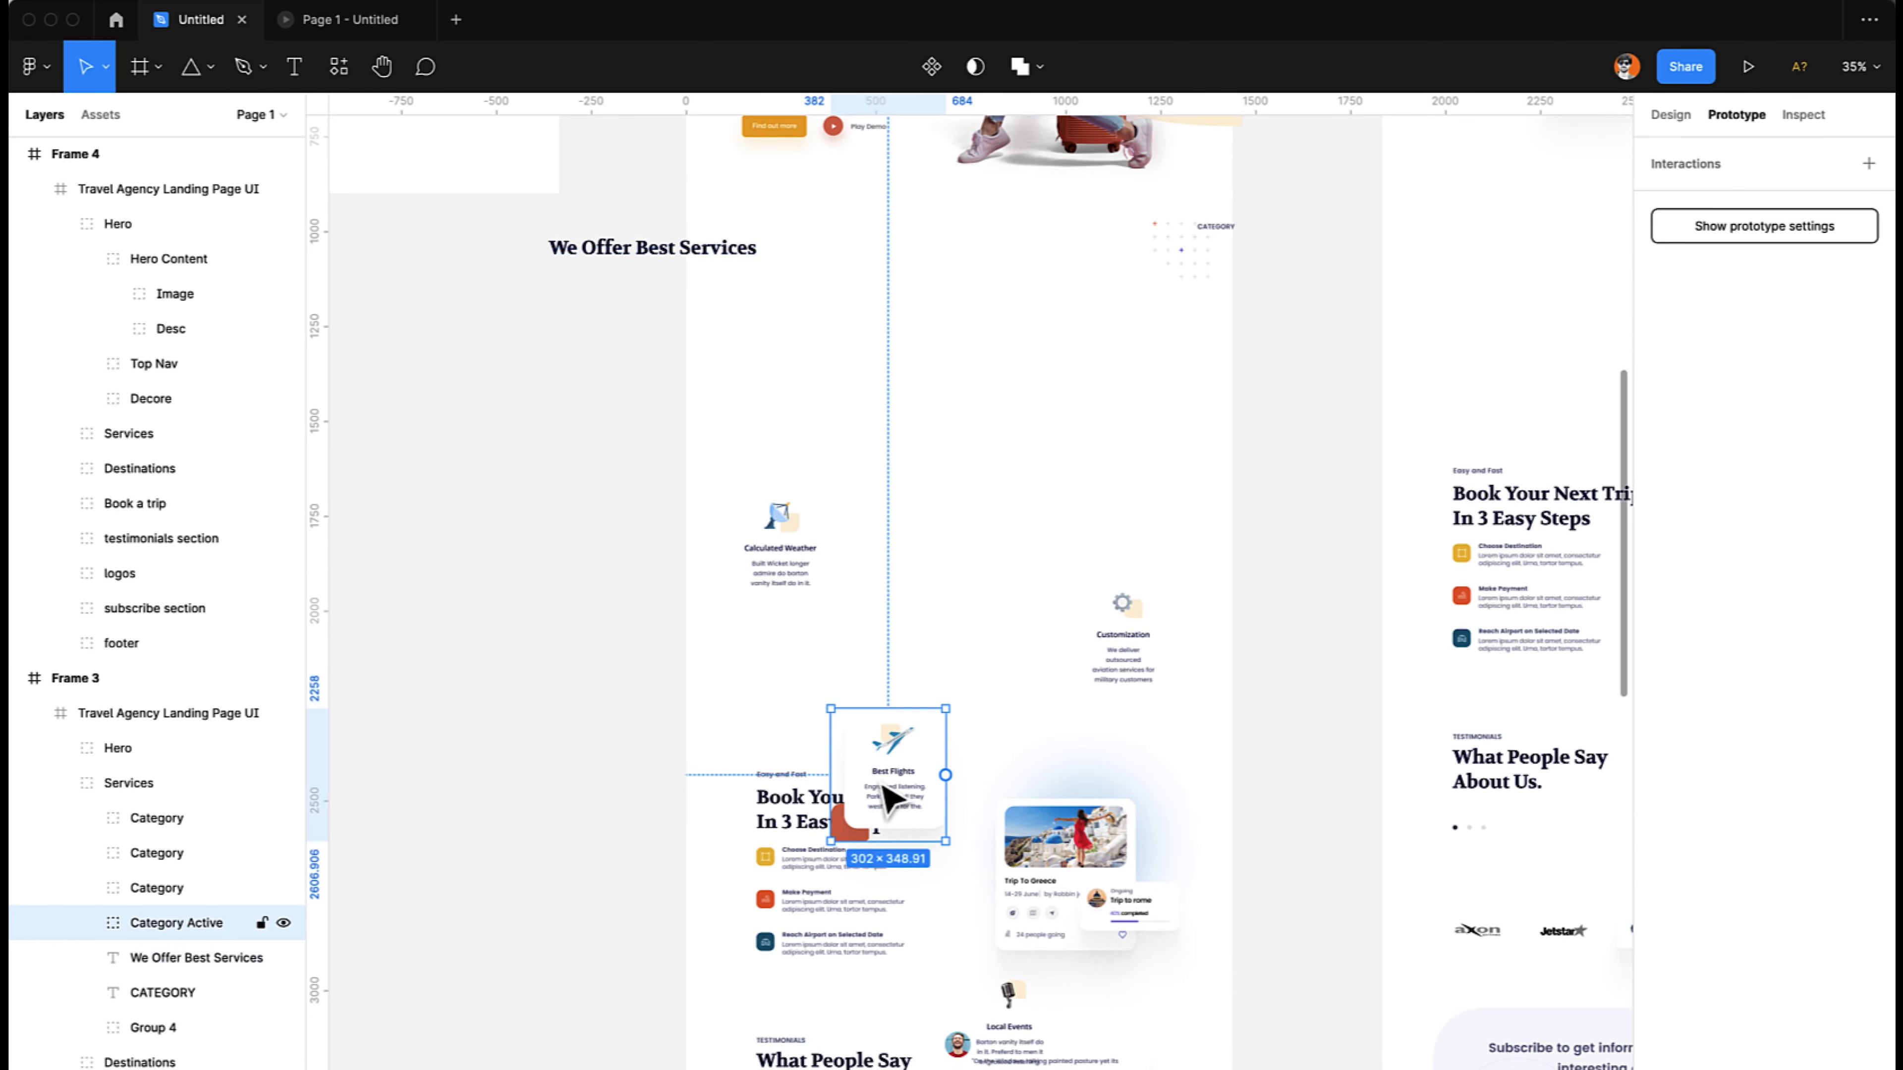
scroll(886, 799, up, 1)
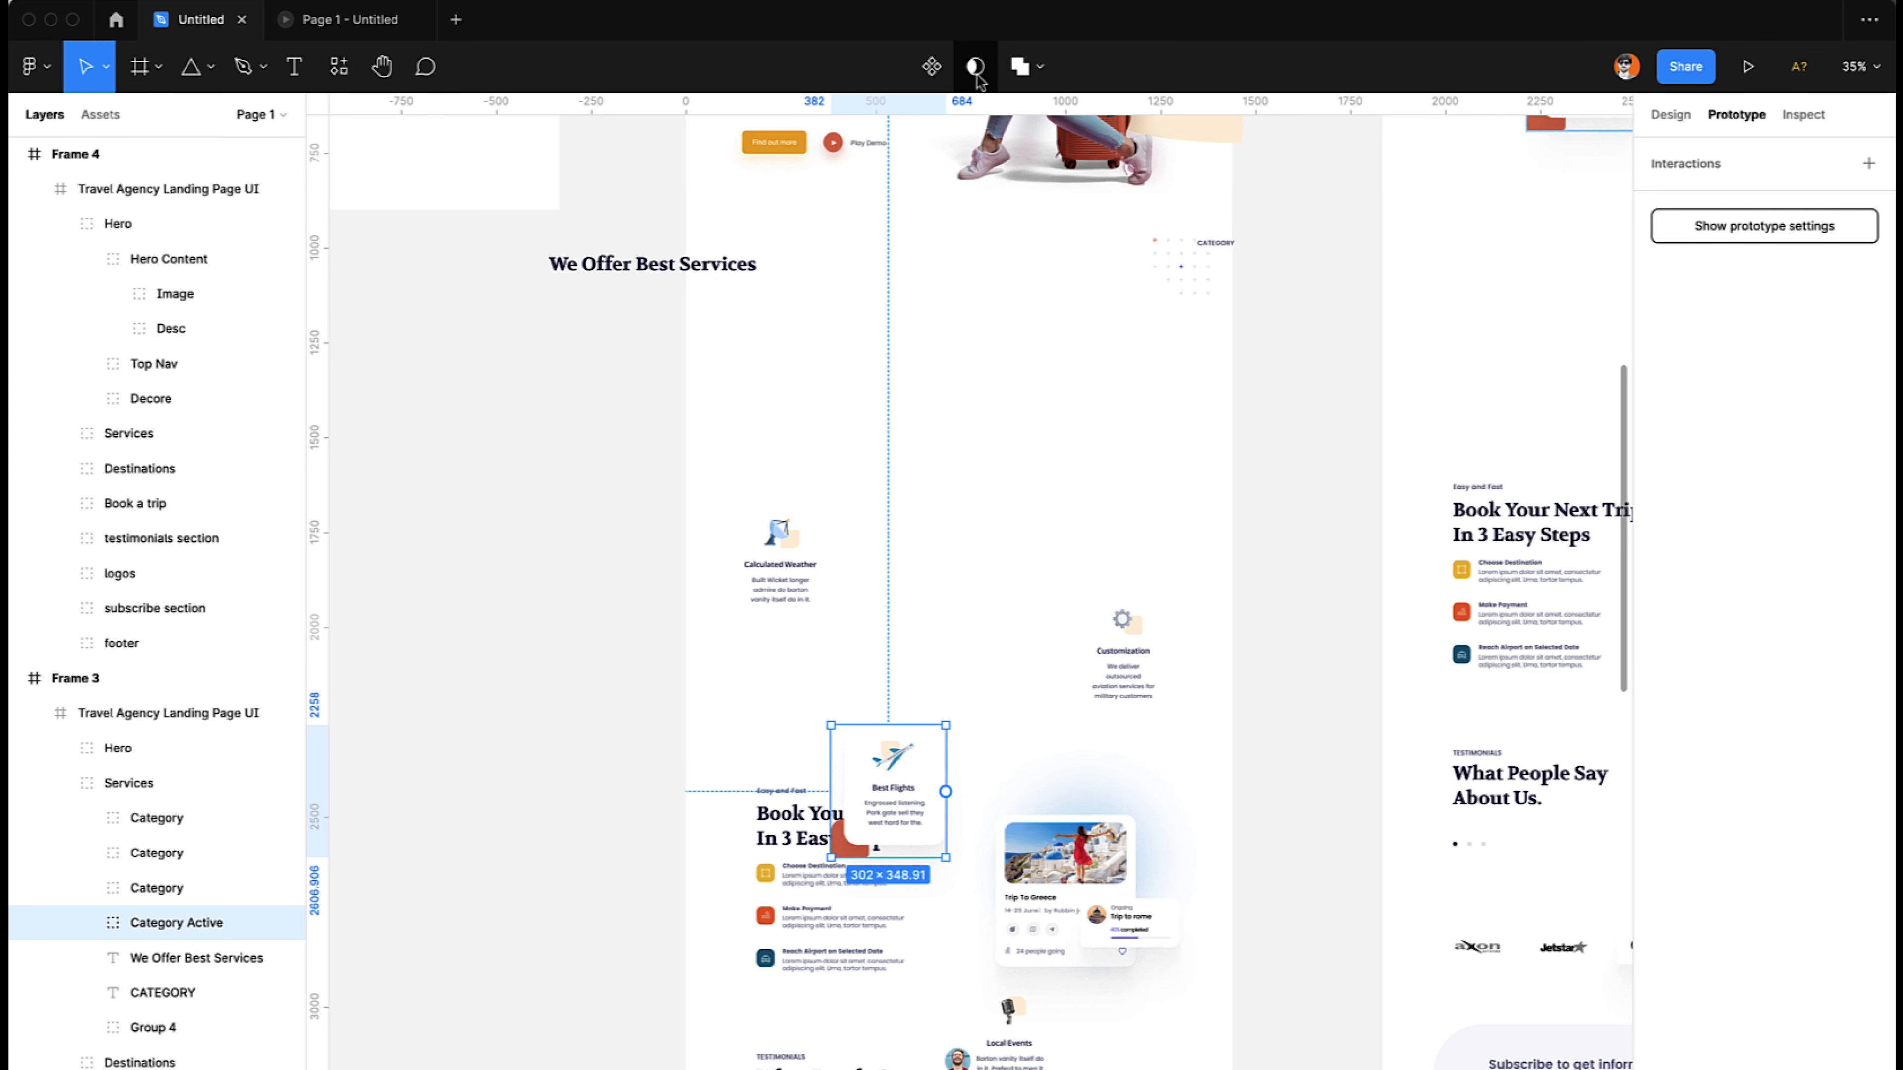
click(932, 68)
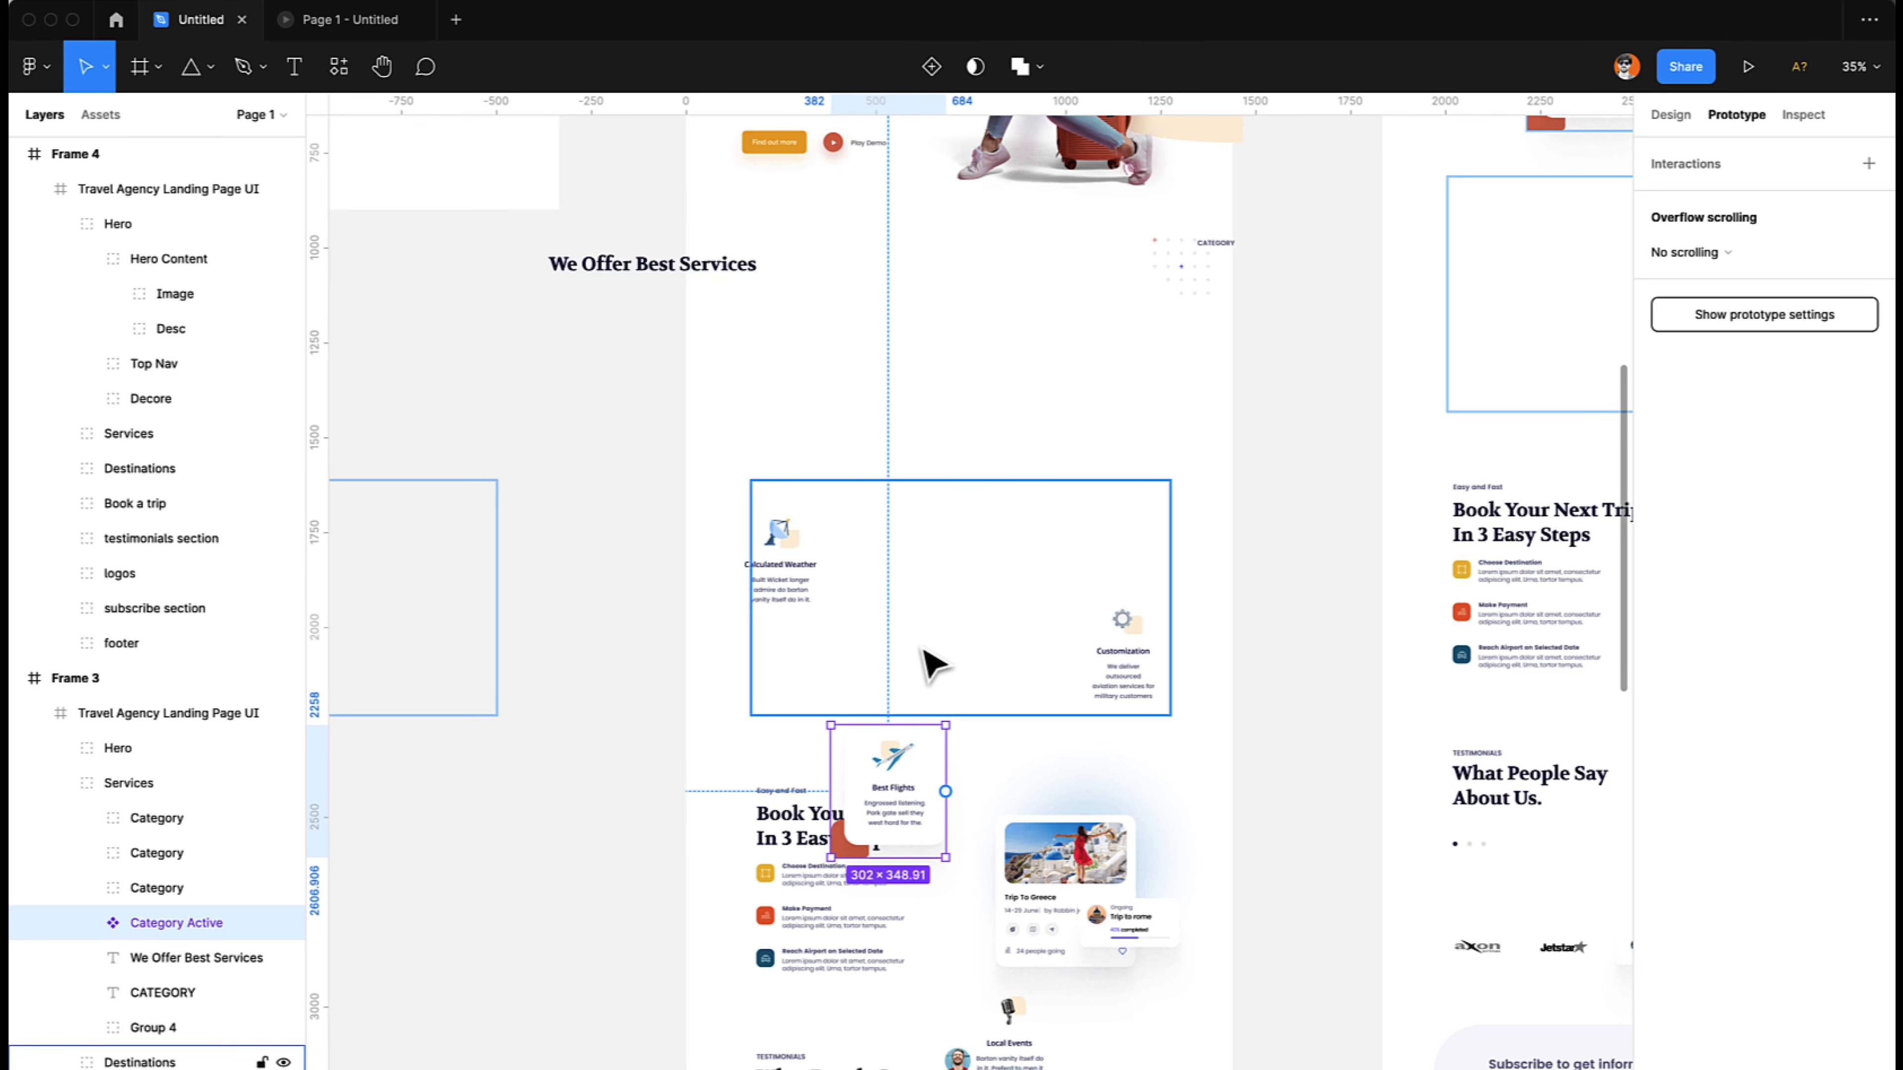
- Duplicate the Best Flights component so an instance remains in Frame 3, and move the main component onto the empty canvas beside the frame
scroll(926, 616, down, 2)
scroll(927, 616, left, 2)
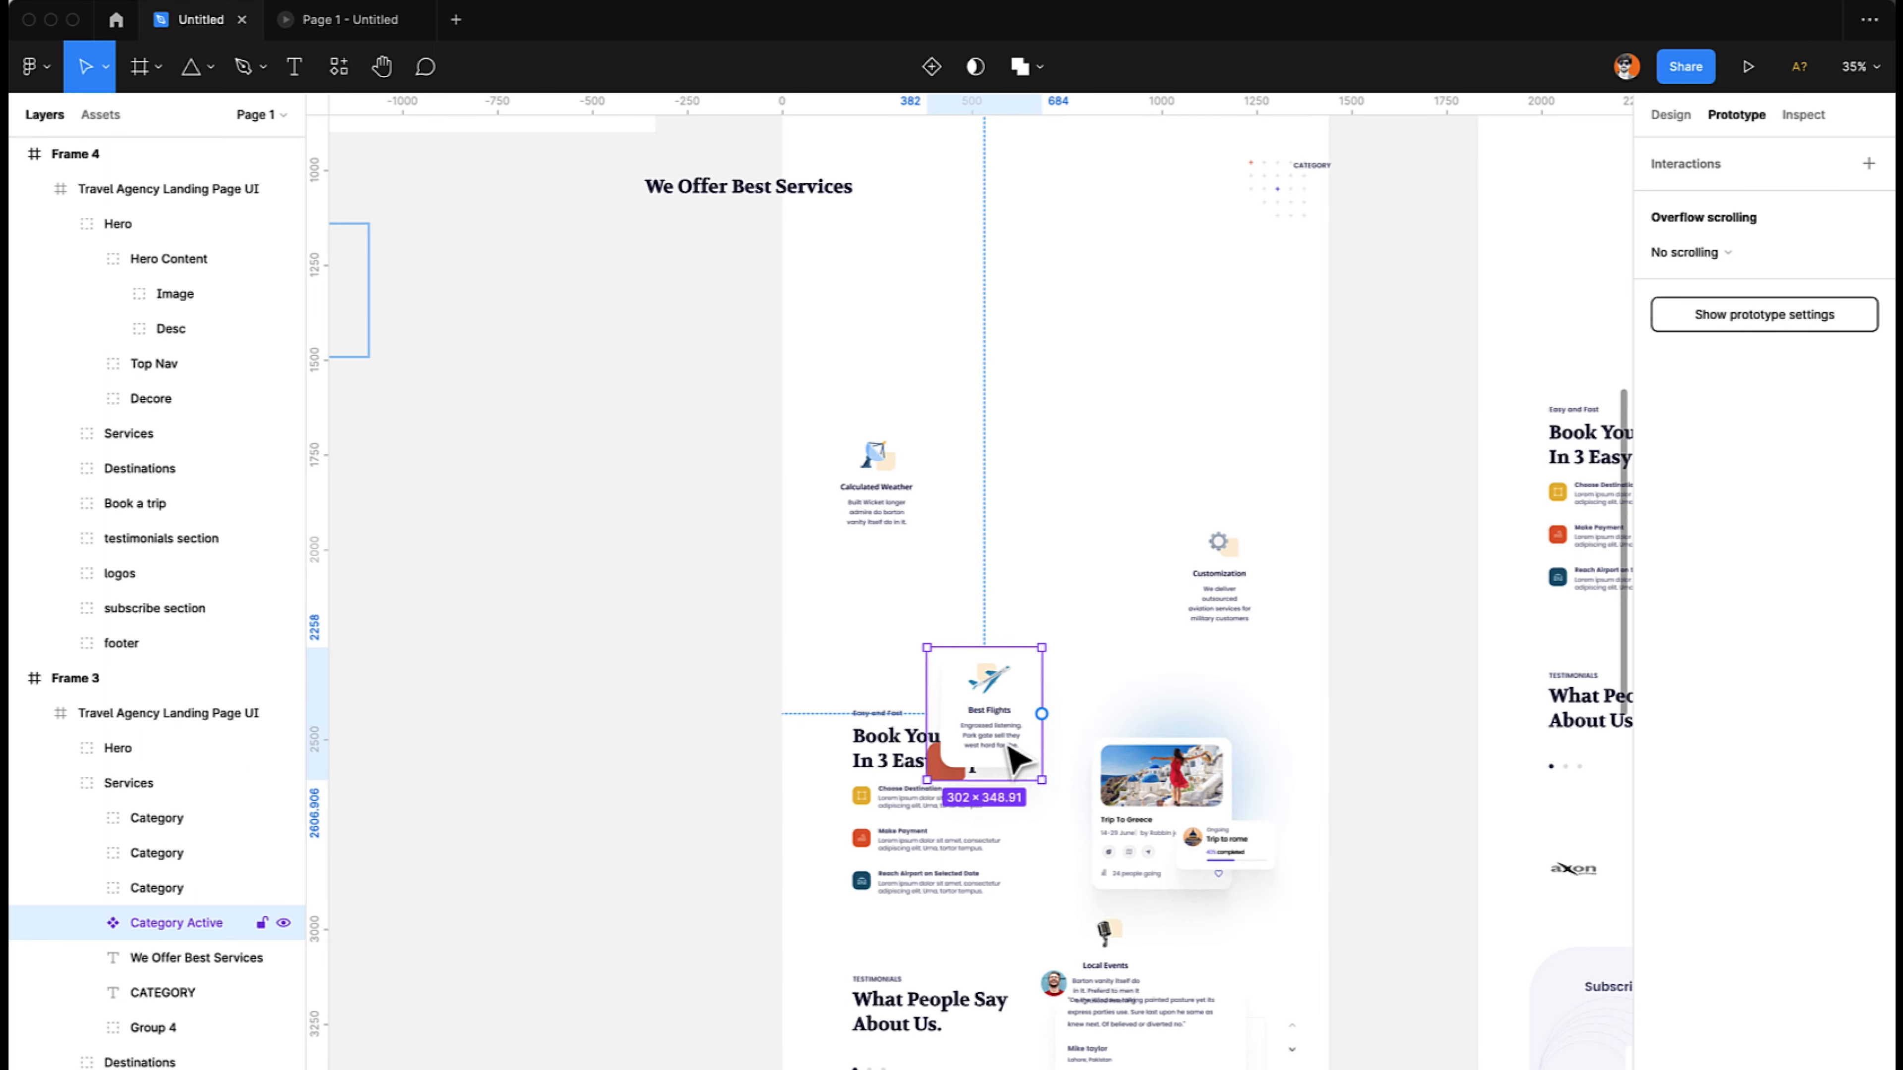
key(super+d)
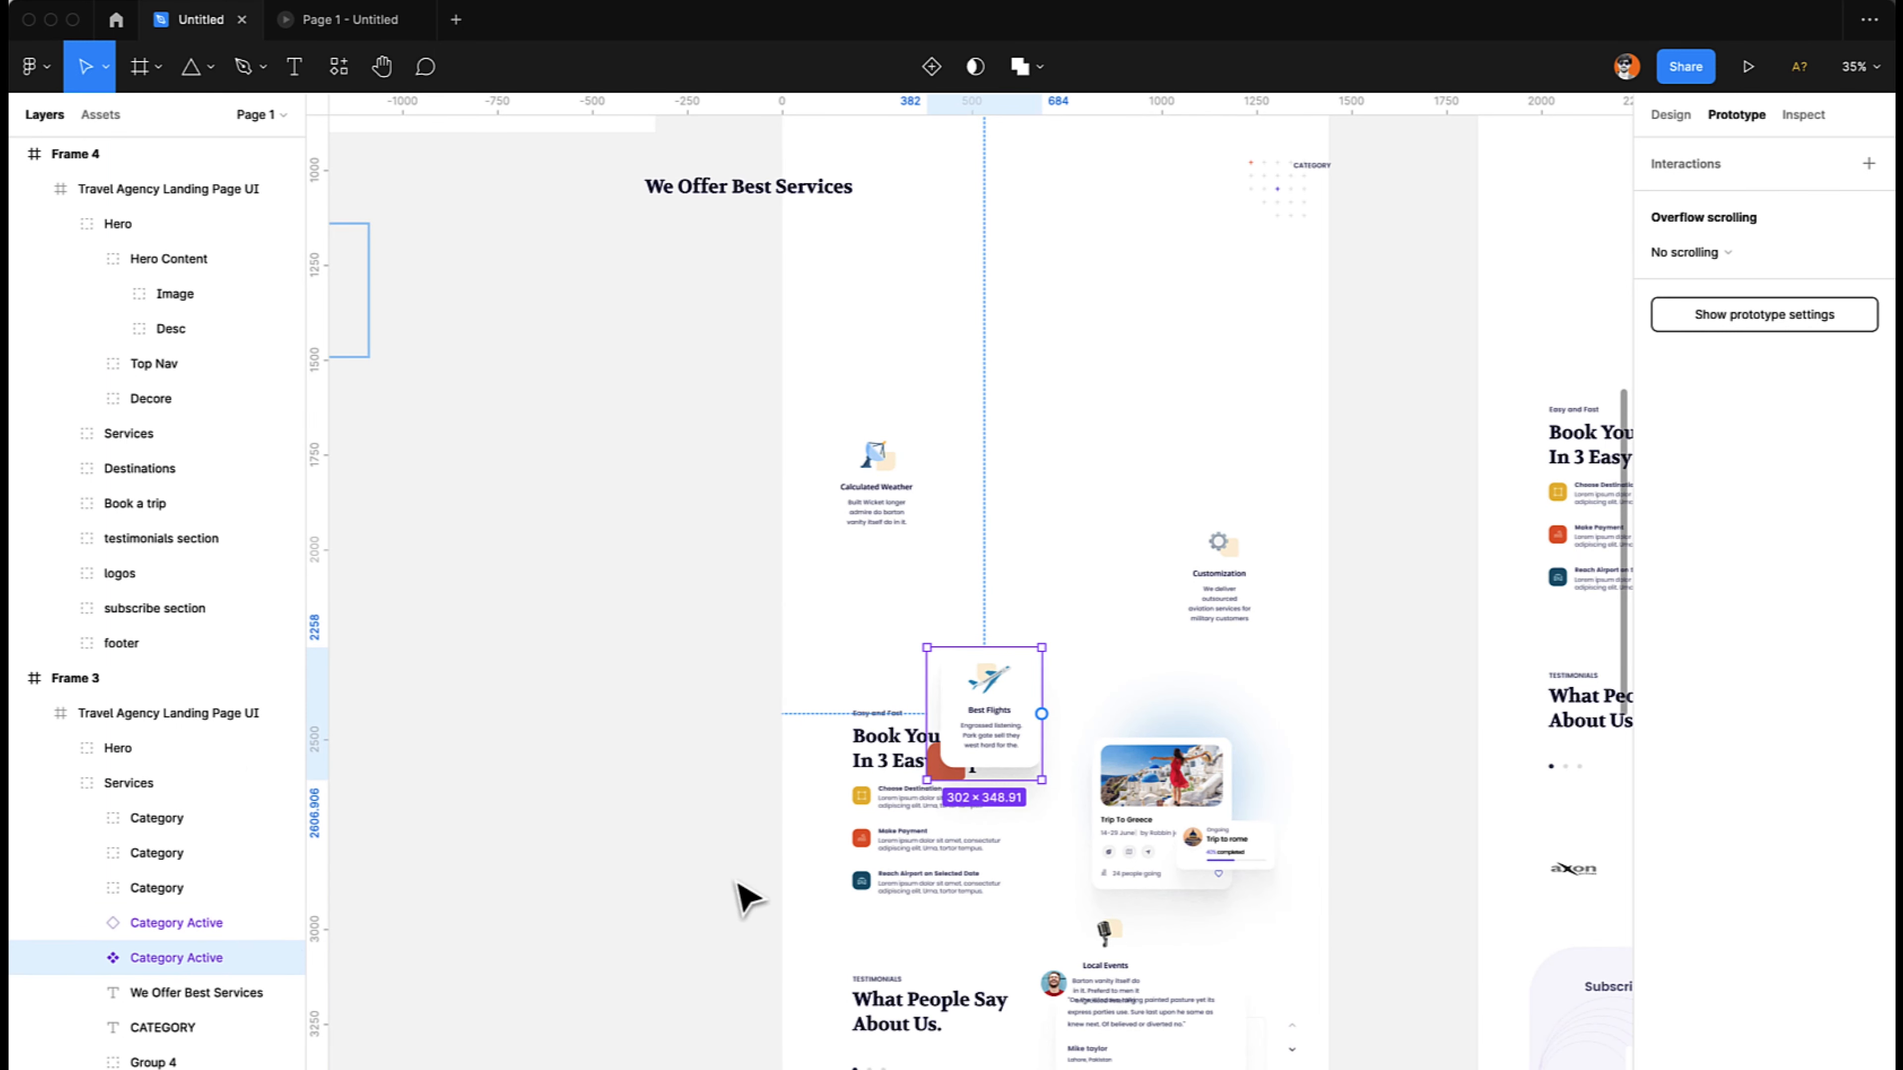
drag(955, 744, 437, 749)
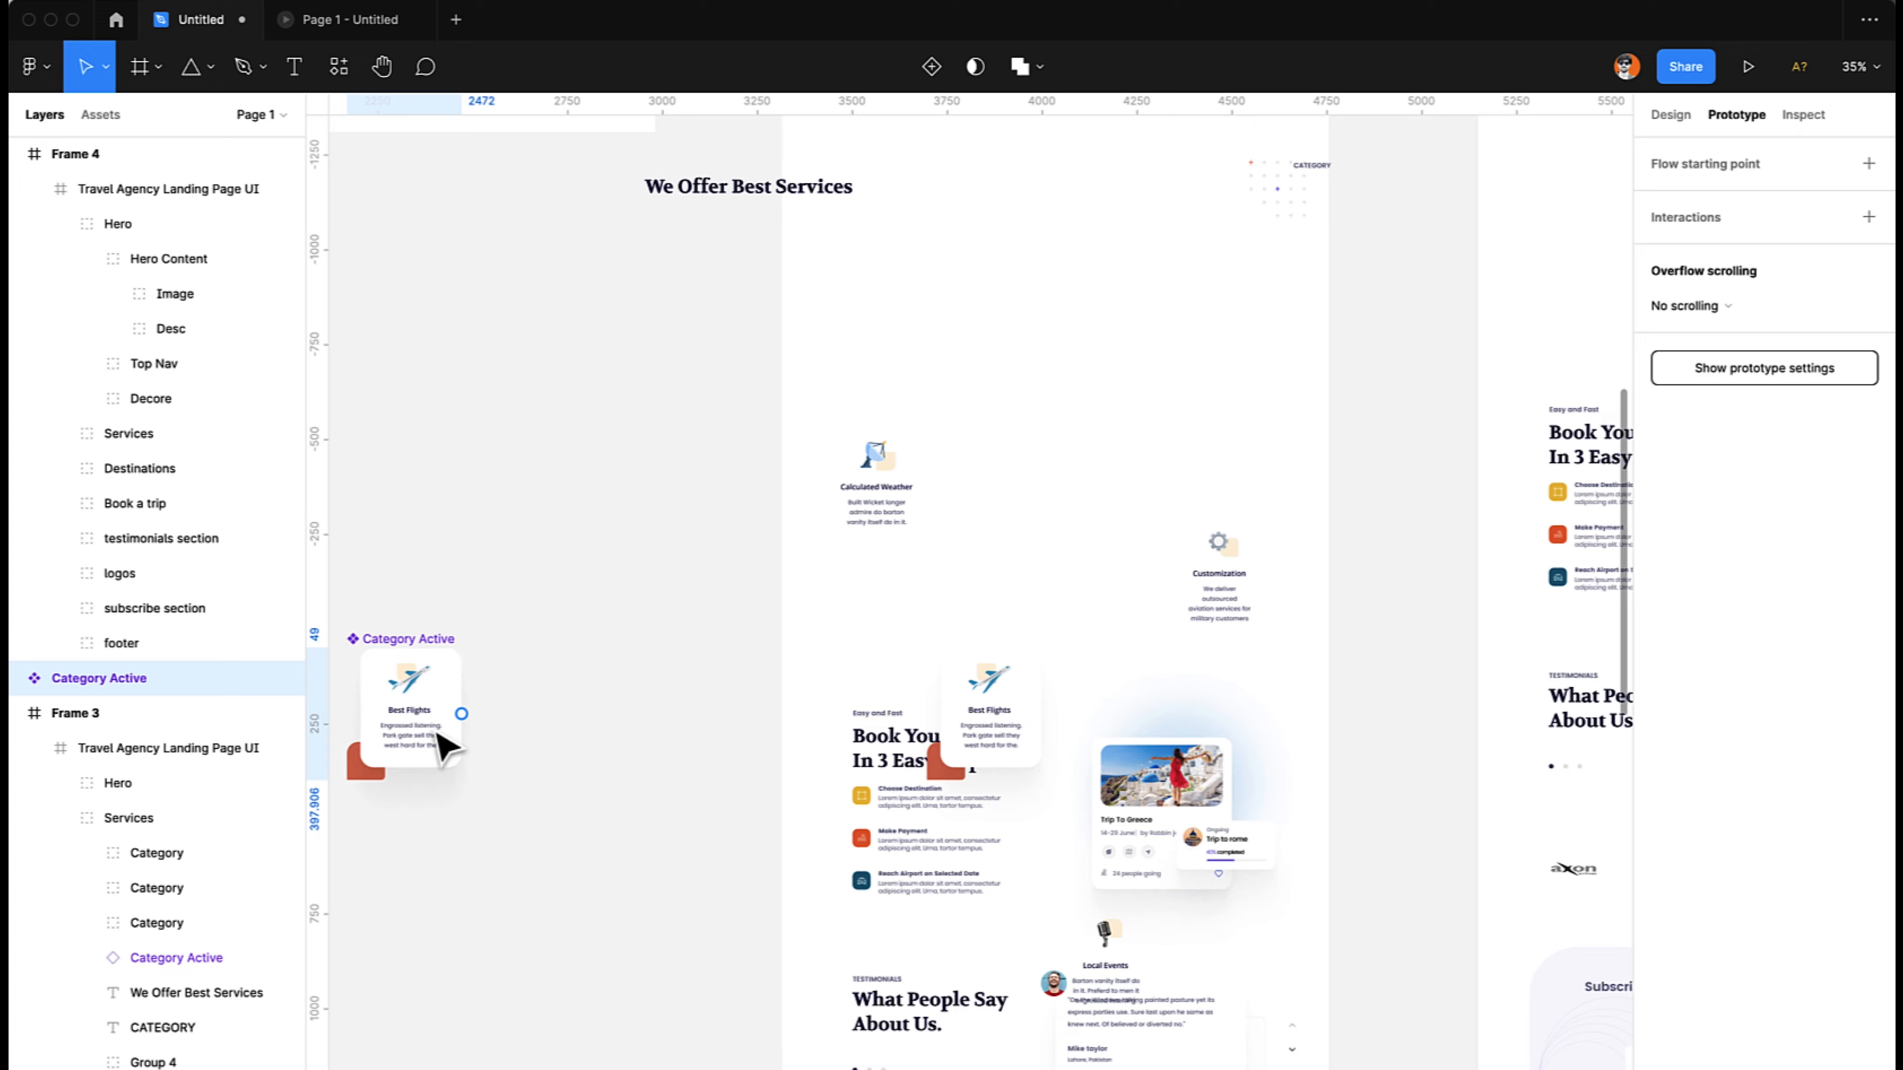
- Add a second variant to the Category Active main component
scroll(442, 747, left, 2)
key(shift+2)
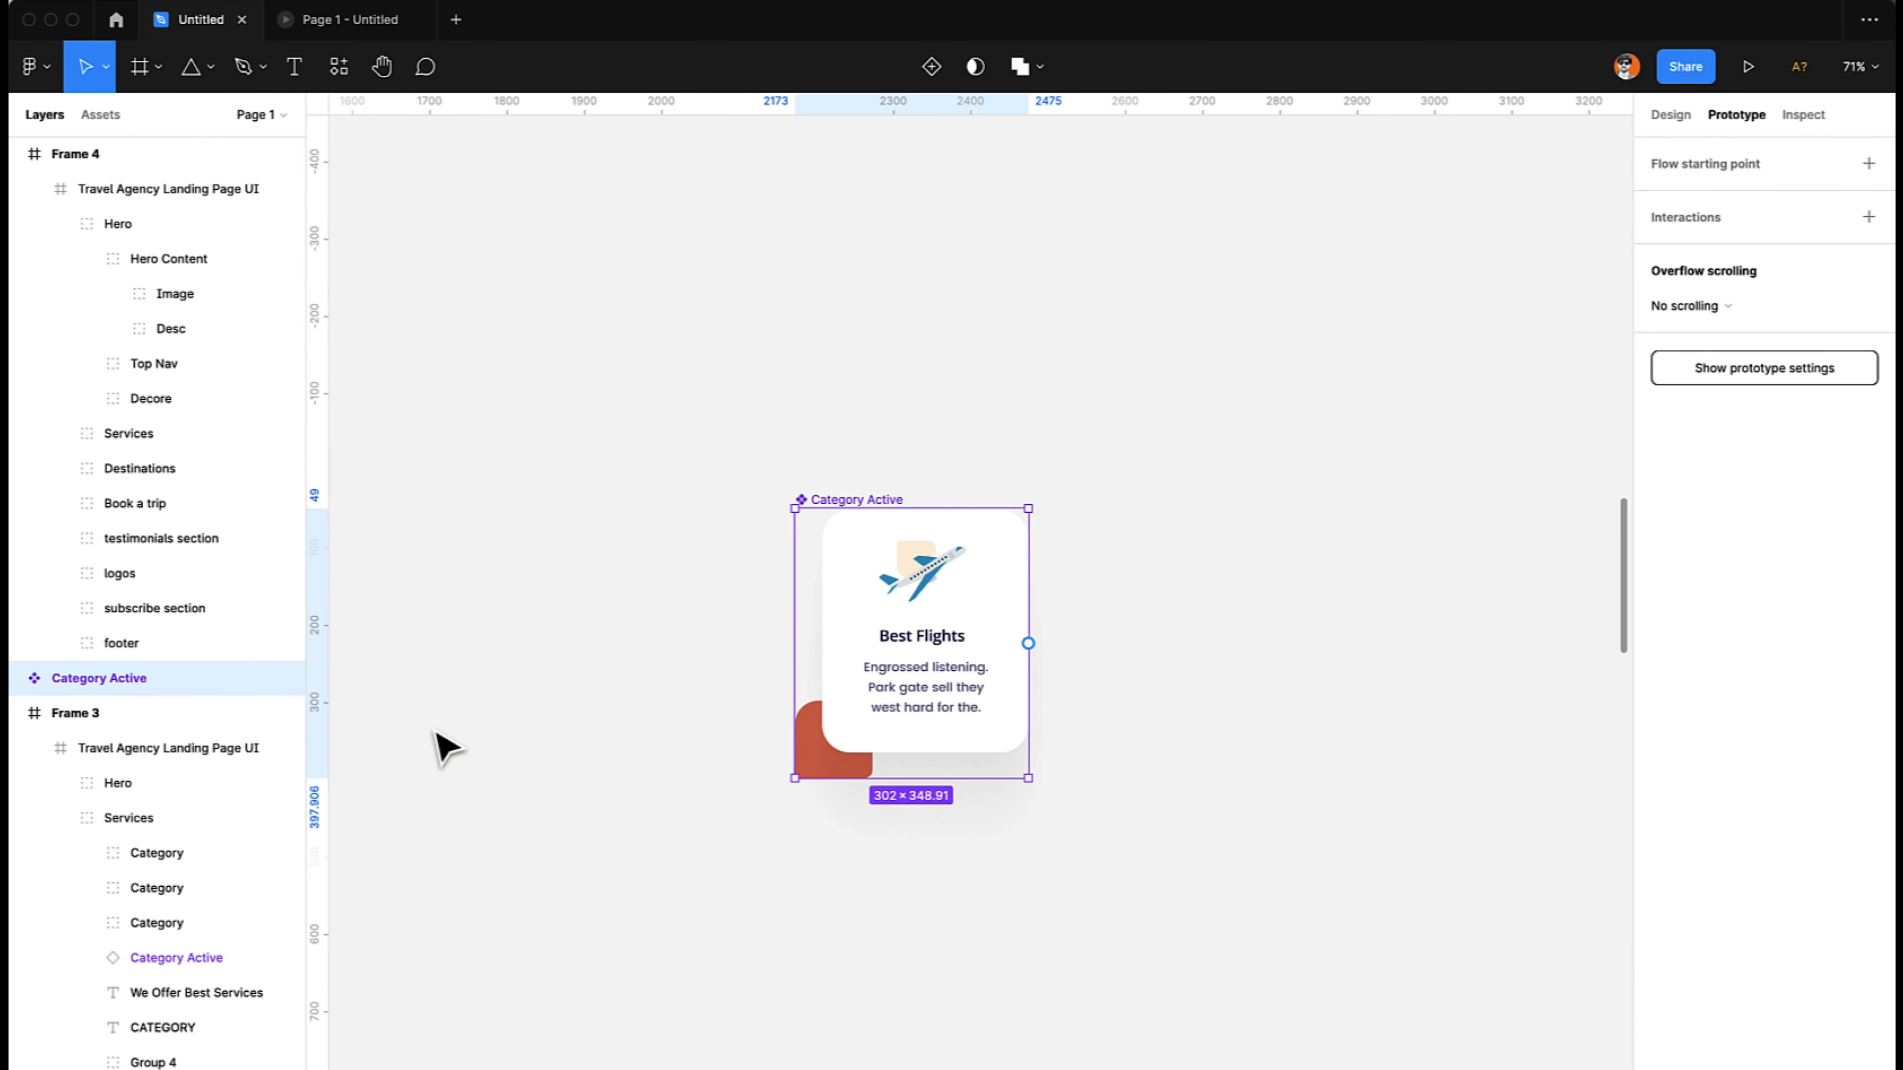
click(929, 69)
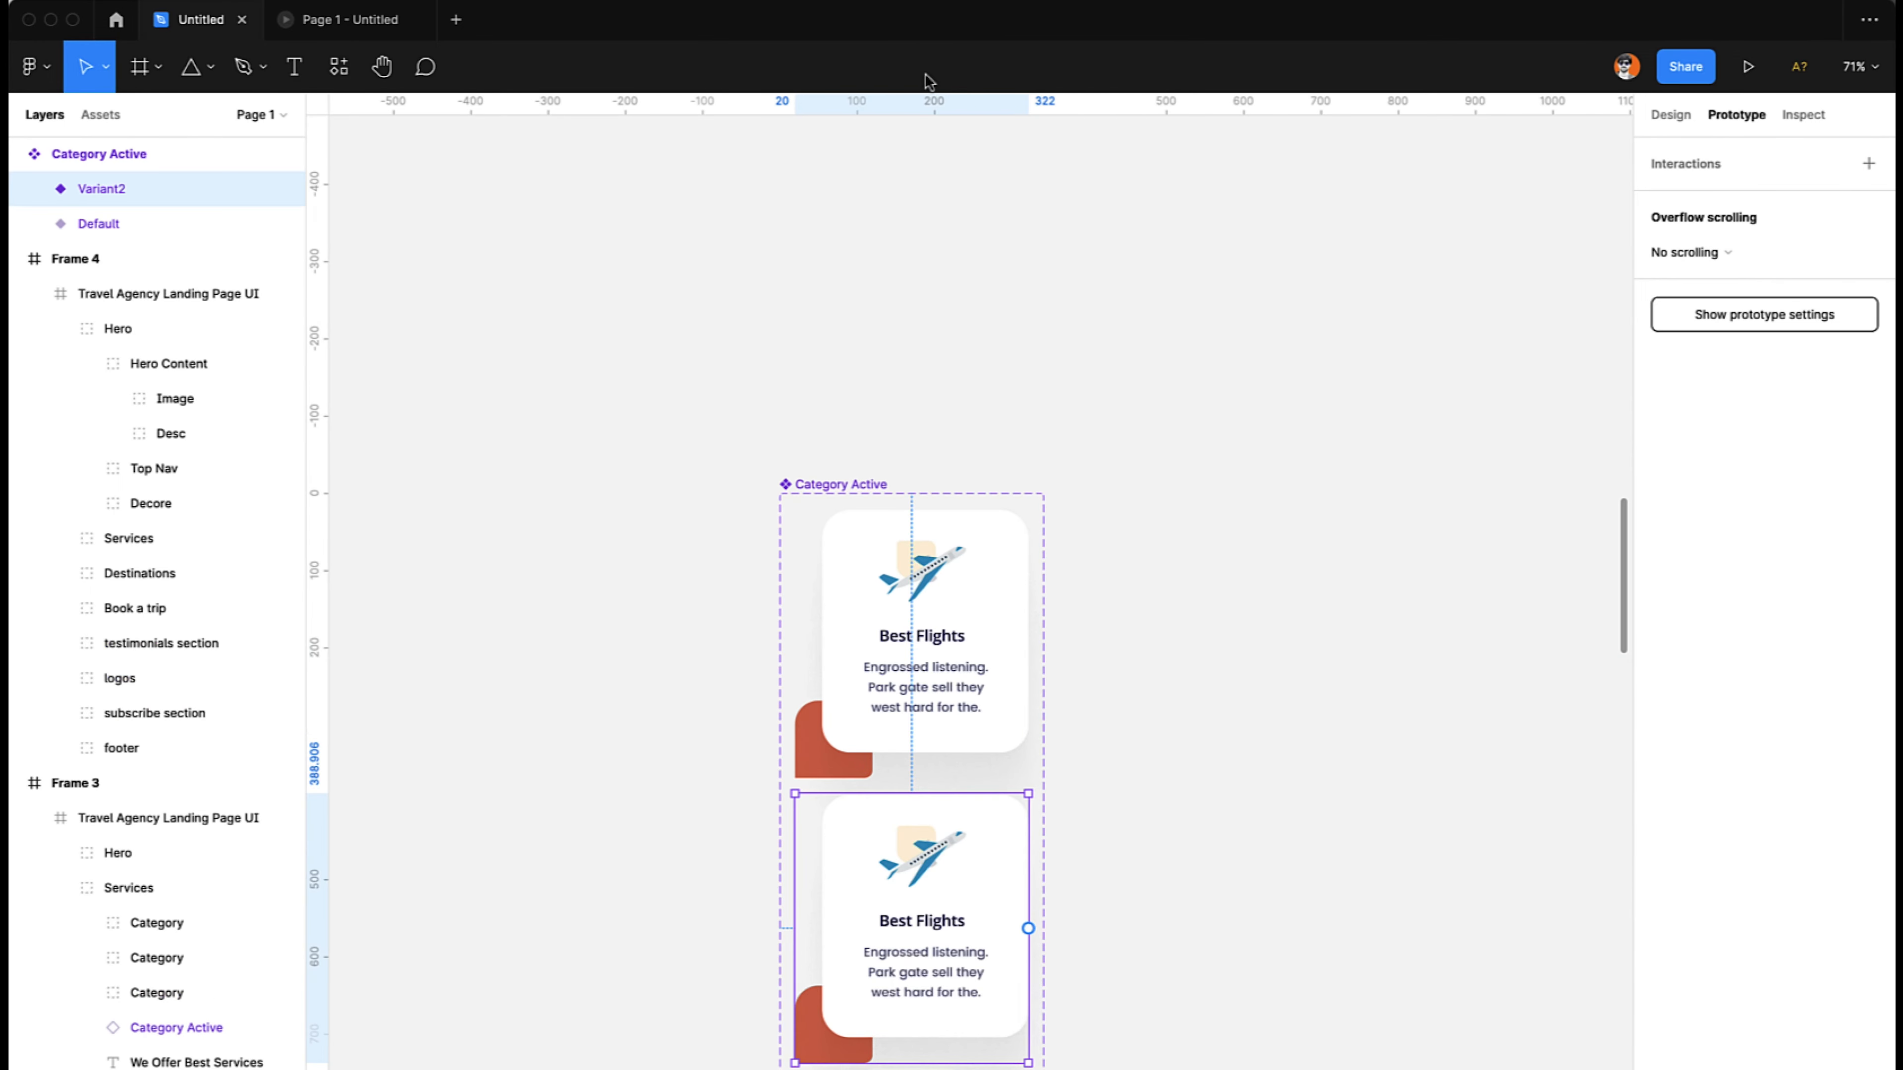
scroll(922, 438, down, 5)
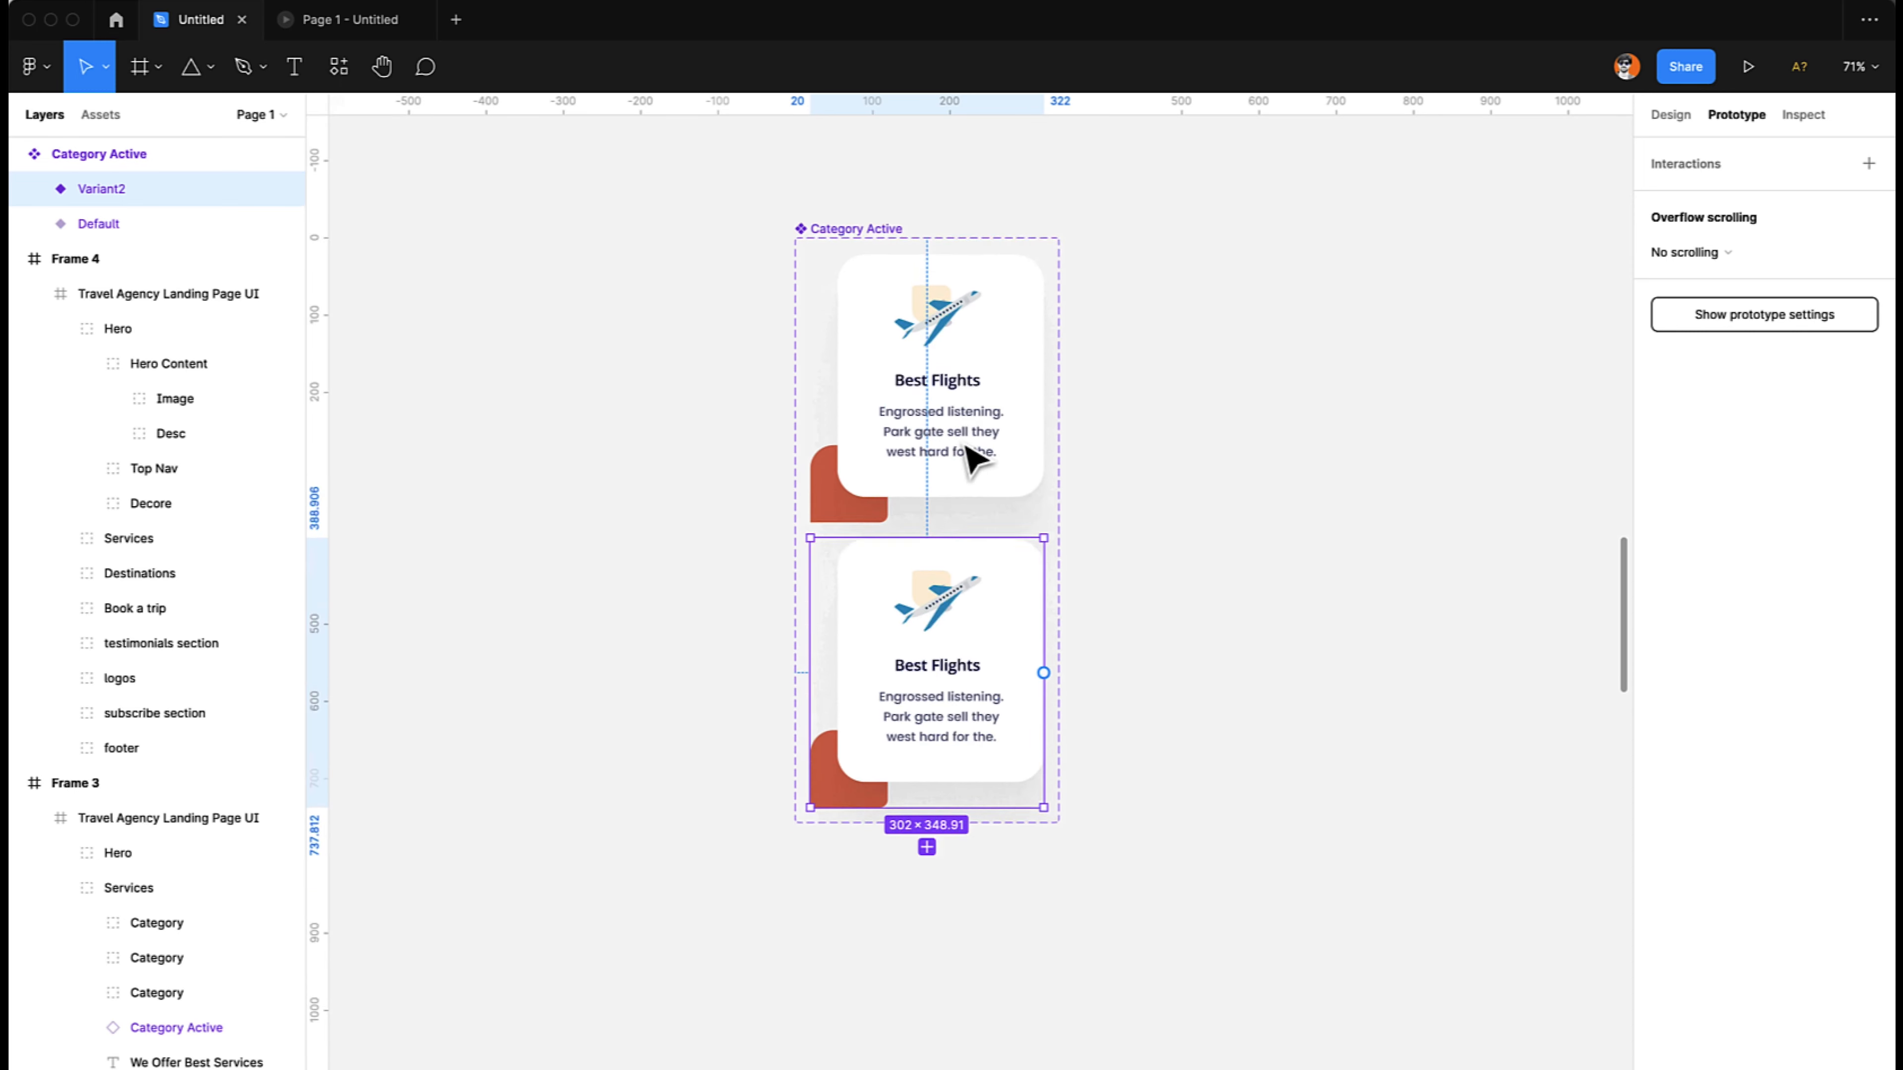
- Move the white card rectangle in the Default variant to X 166, Y -178, and set its layer opacity to 0%
super+click(897, 386)
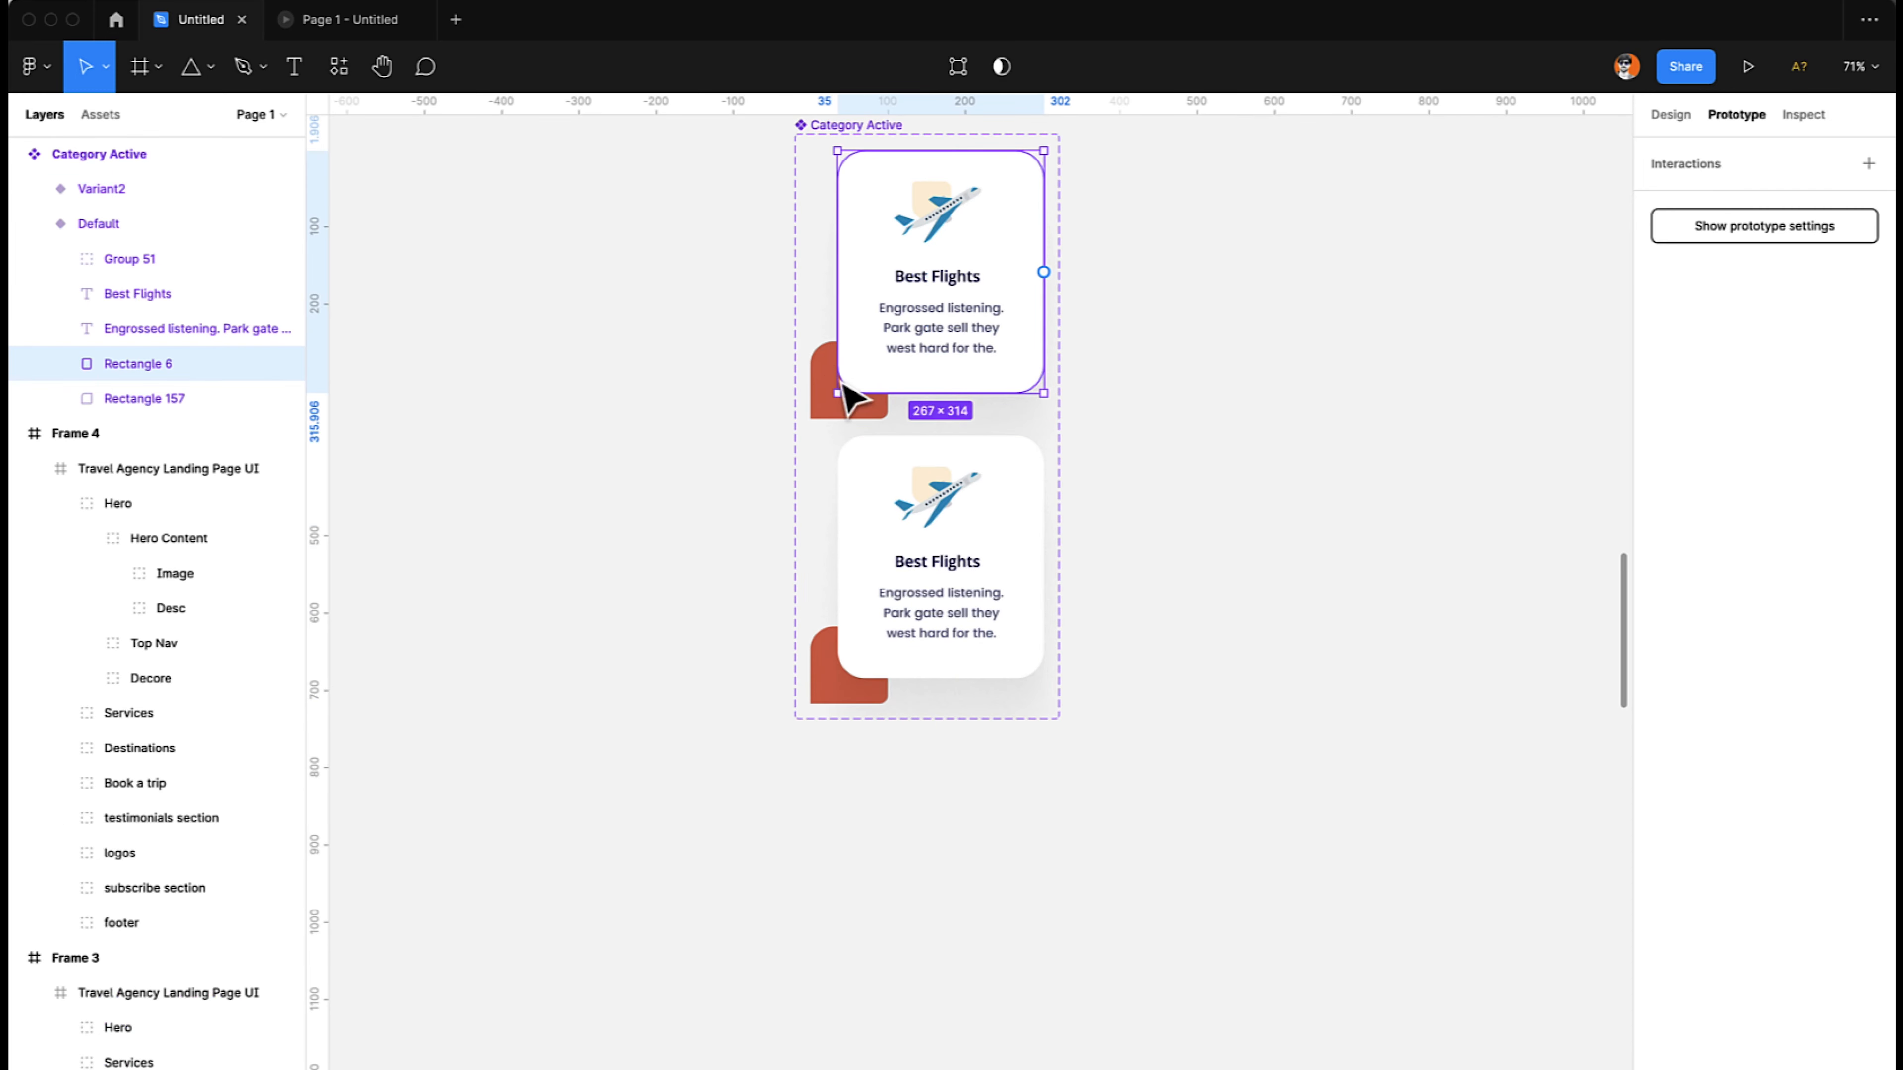
shift+super+click(821, 394)
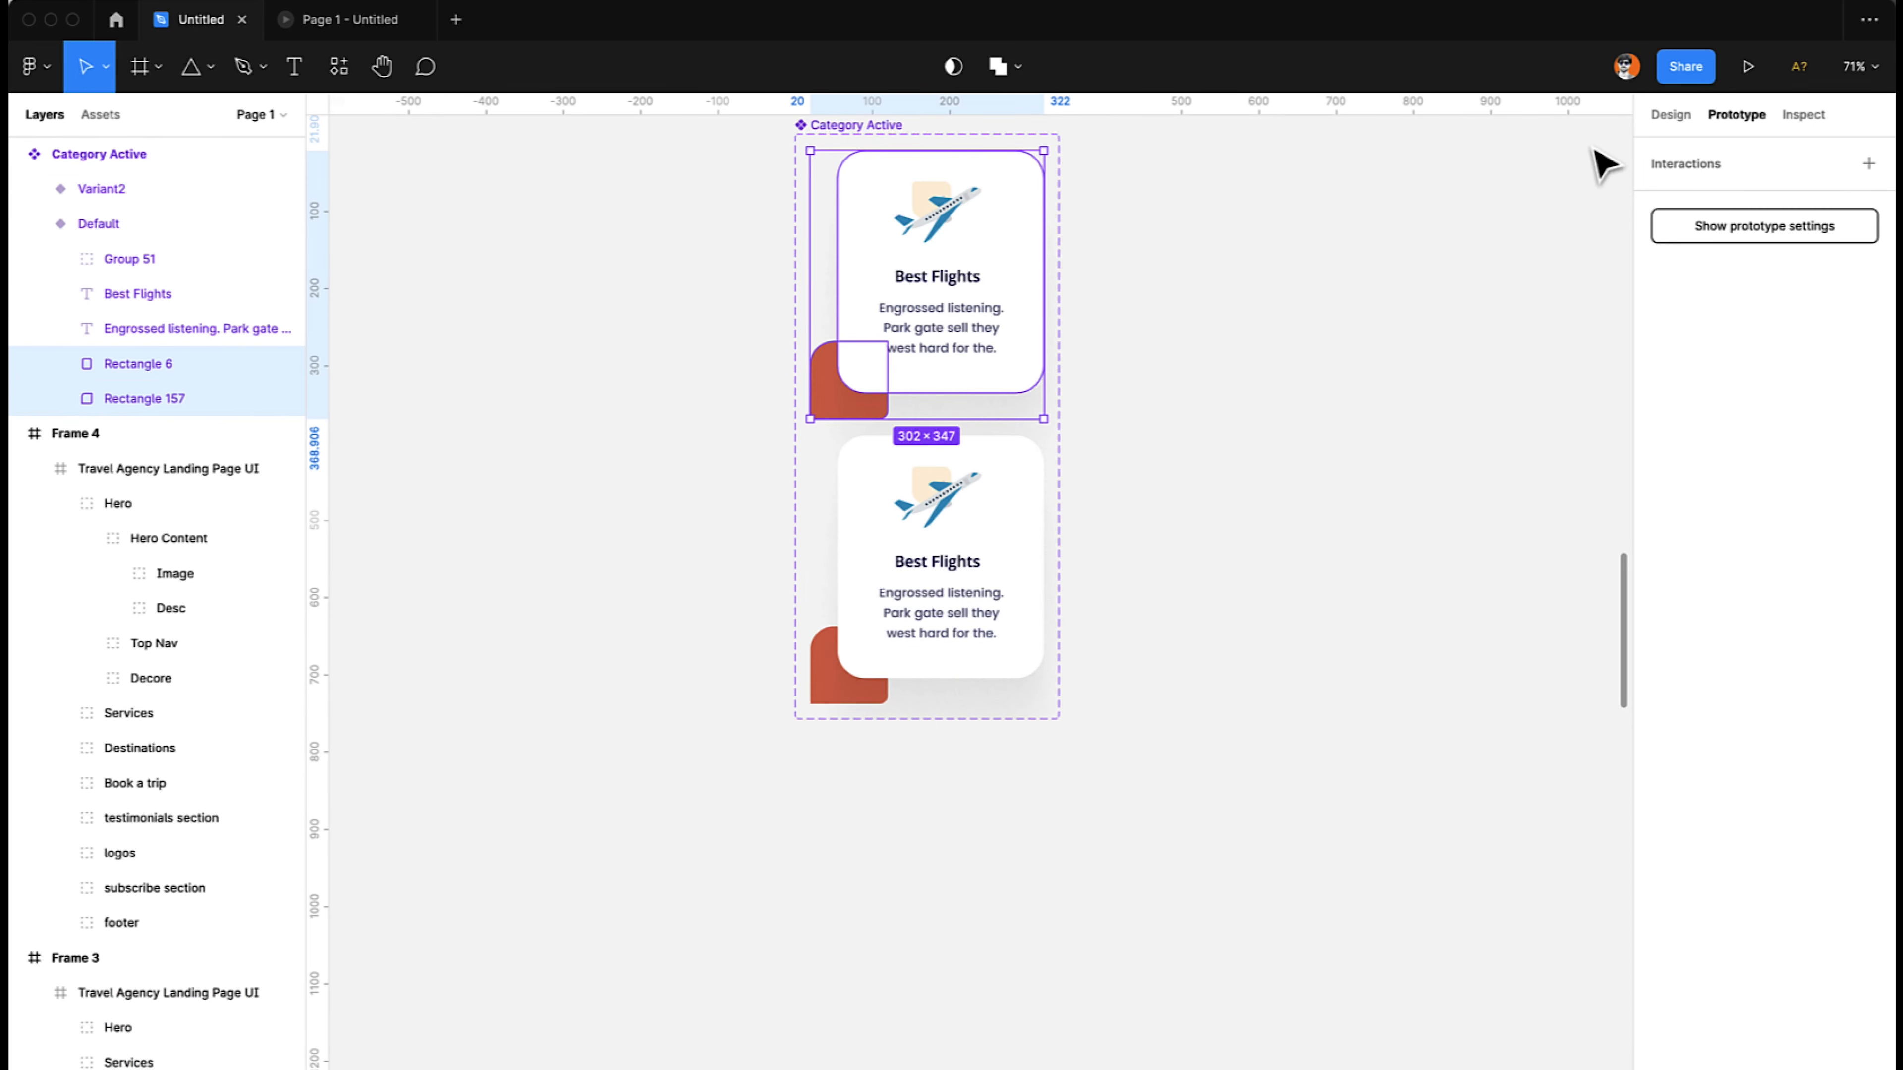
click(1670, 114)
click(1163, 373)
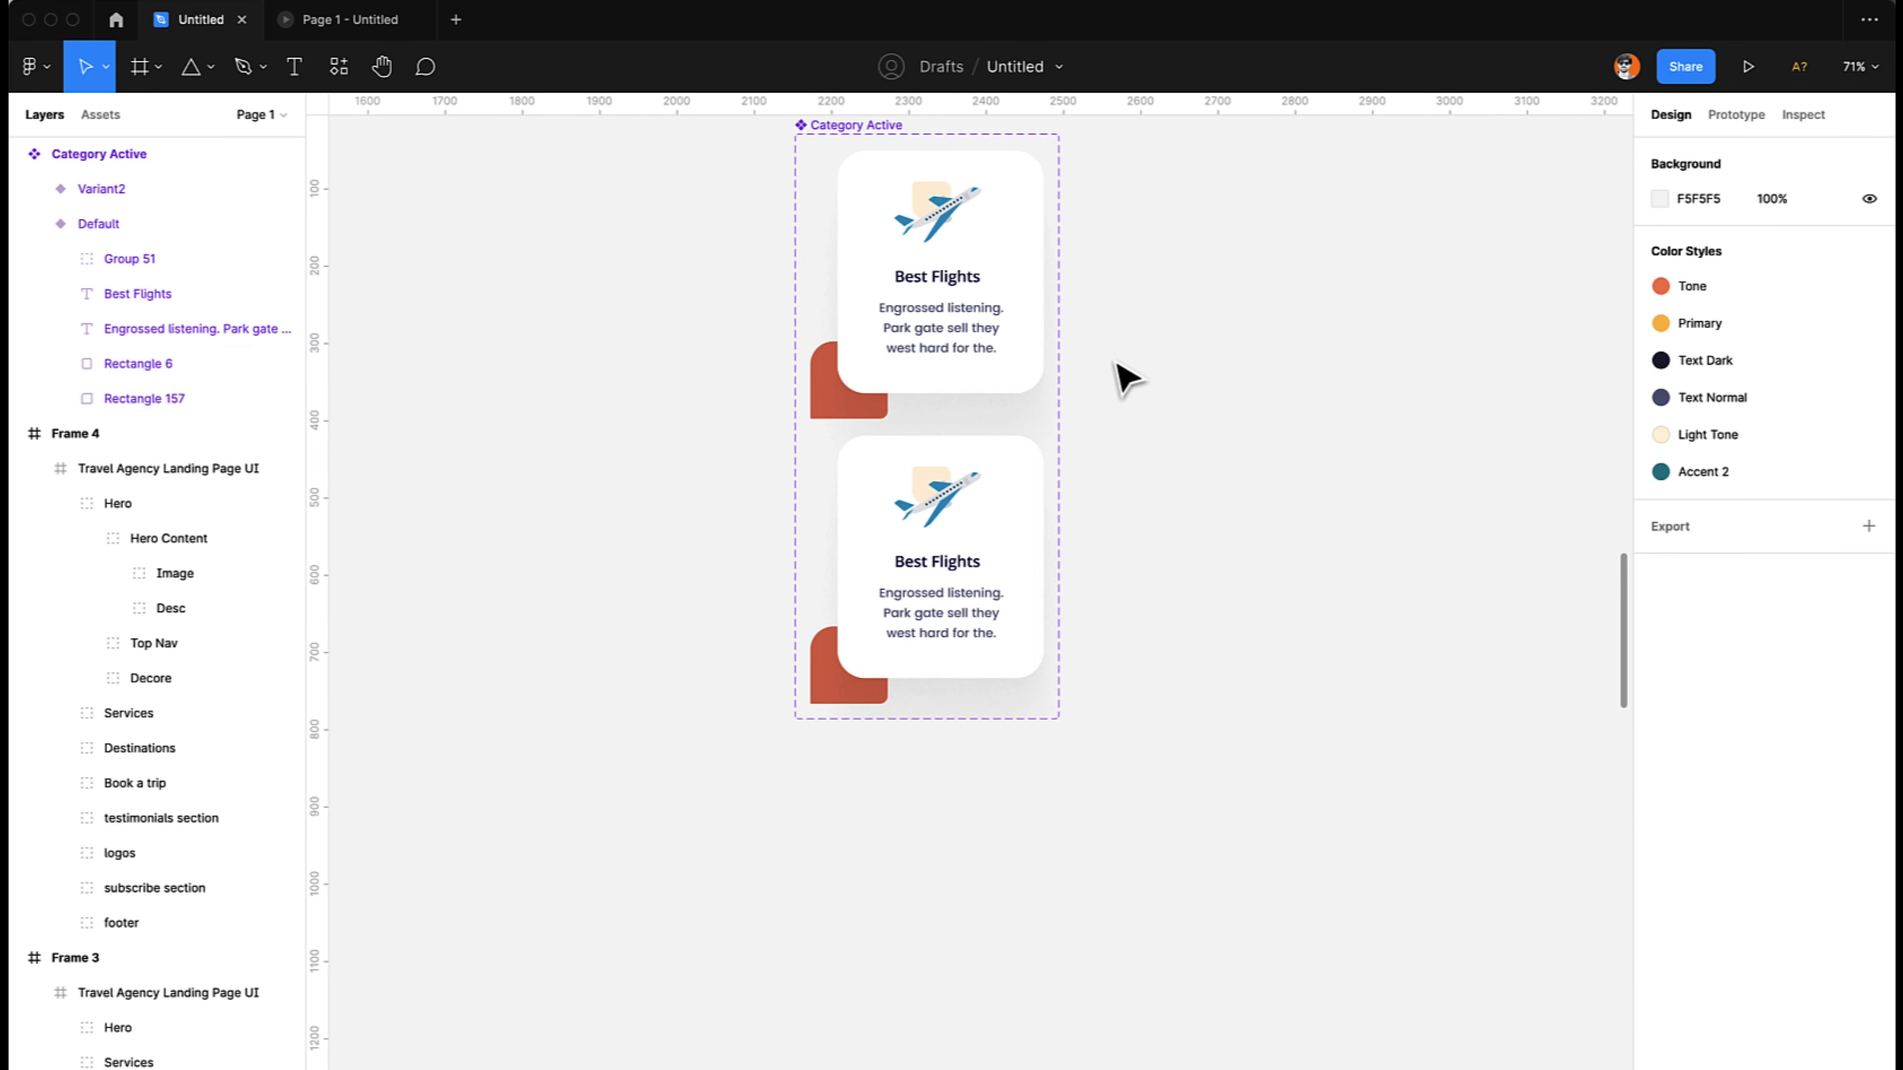
super+click(1046, 236)
drag(862, 311, 1044, 222)
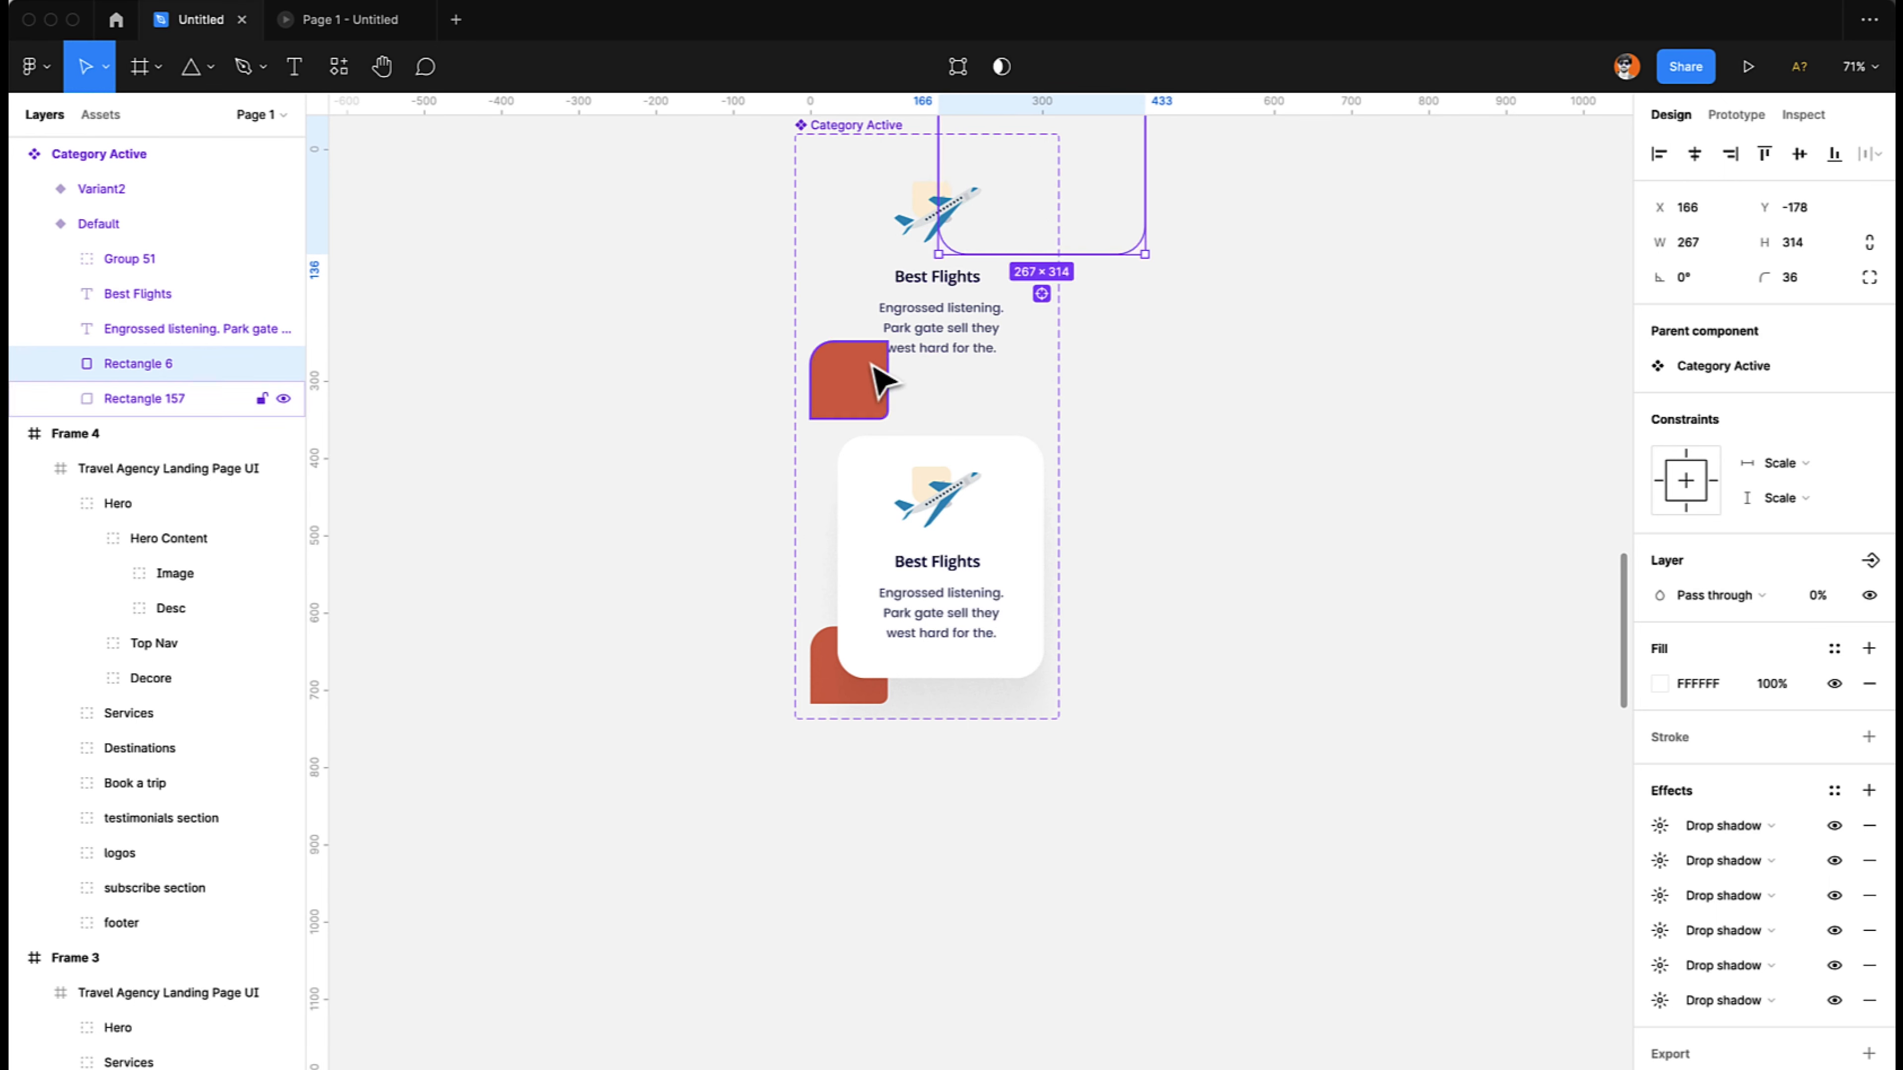
click(873, 381)
drag(865, 368, 801, 443)
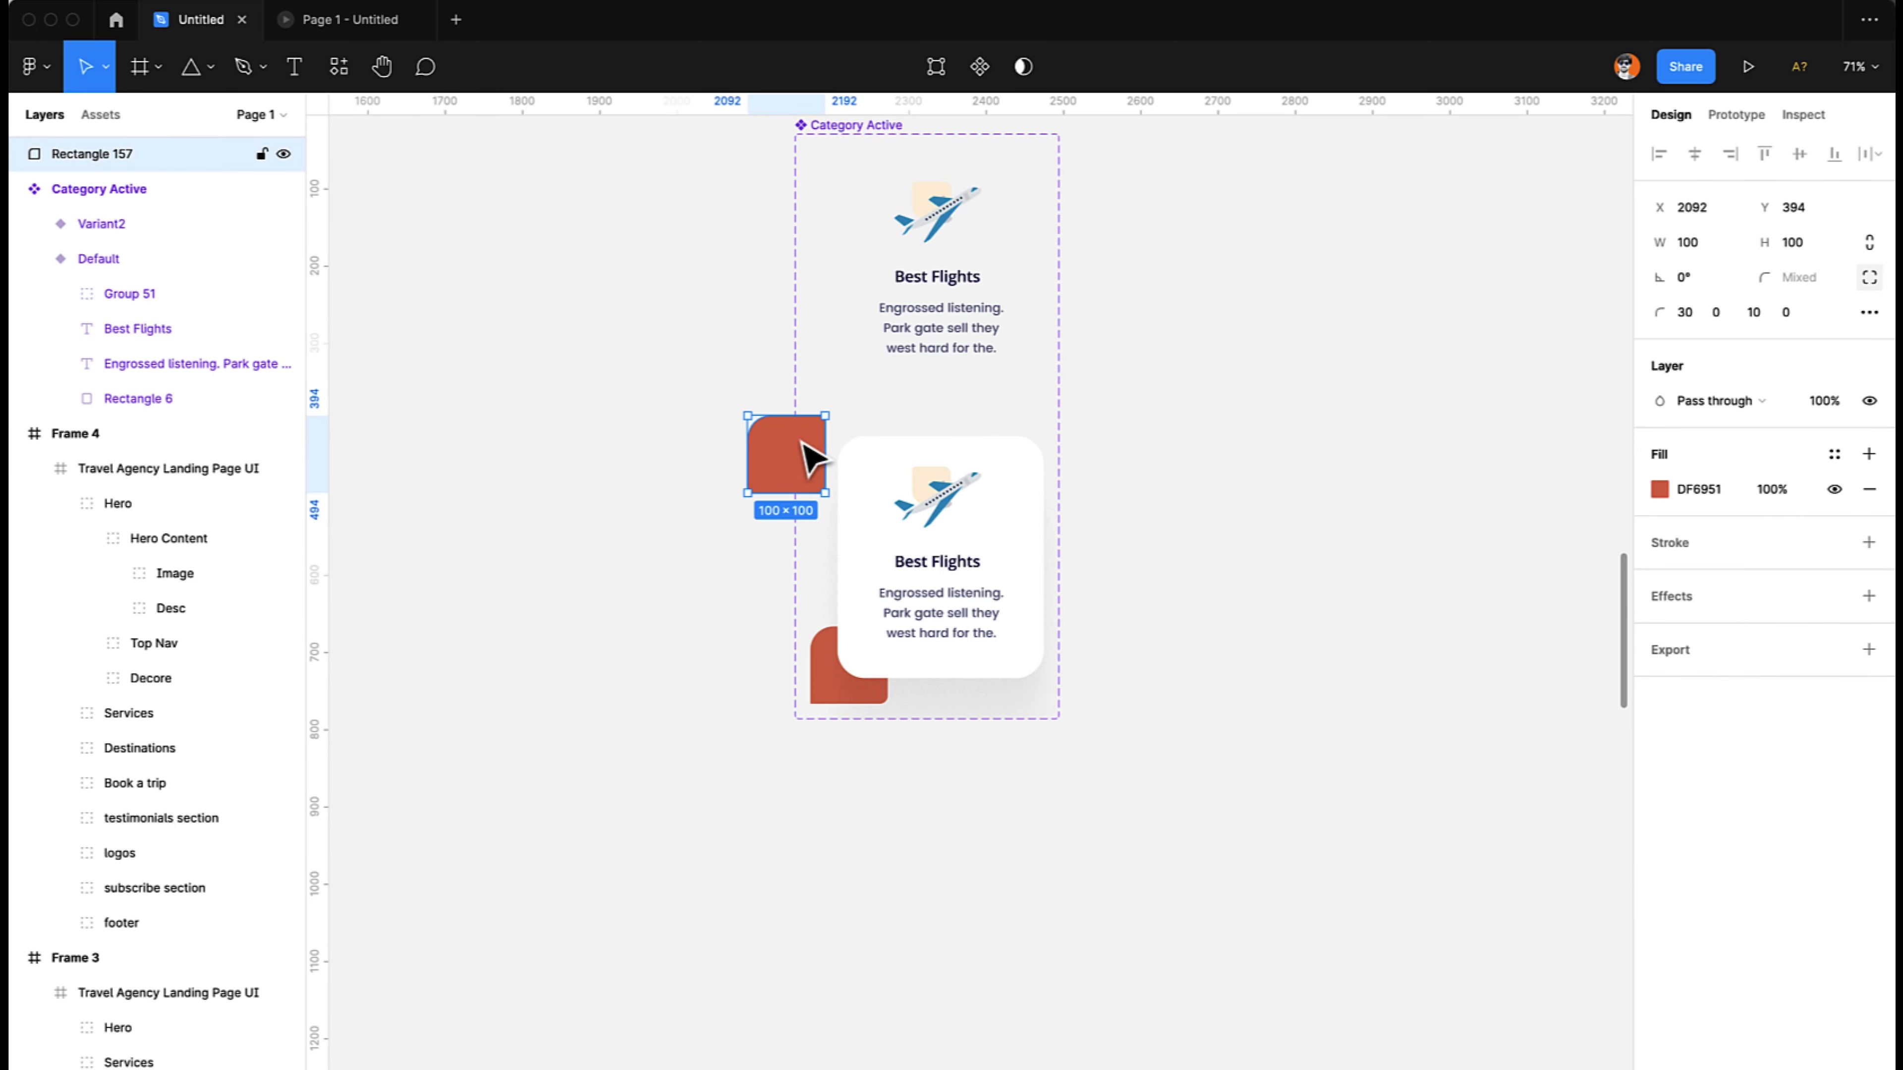
key(super+z)
- Move the Default variant's red rectangle down and left to X -82, Y 388, keeping it inside the component, and set its opacity to 0%
drag(869, 367, 838, 413)
key(shift+Down)
key(shift+Down)
key(shift+Down)
key(shift+Down)
key(shift+Down)
key(shift+Left)
key(shift+Left)
key(shift+Left)
key(shift+Down)
key(shift+Down)
key(shift+Down)
key(shift+Left)
key(0)
key(0)
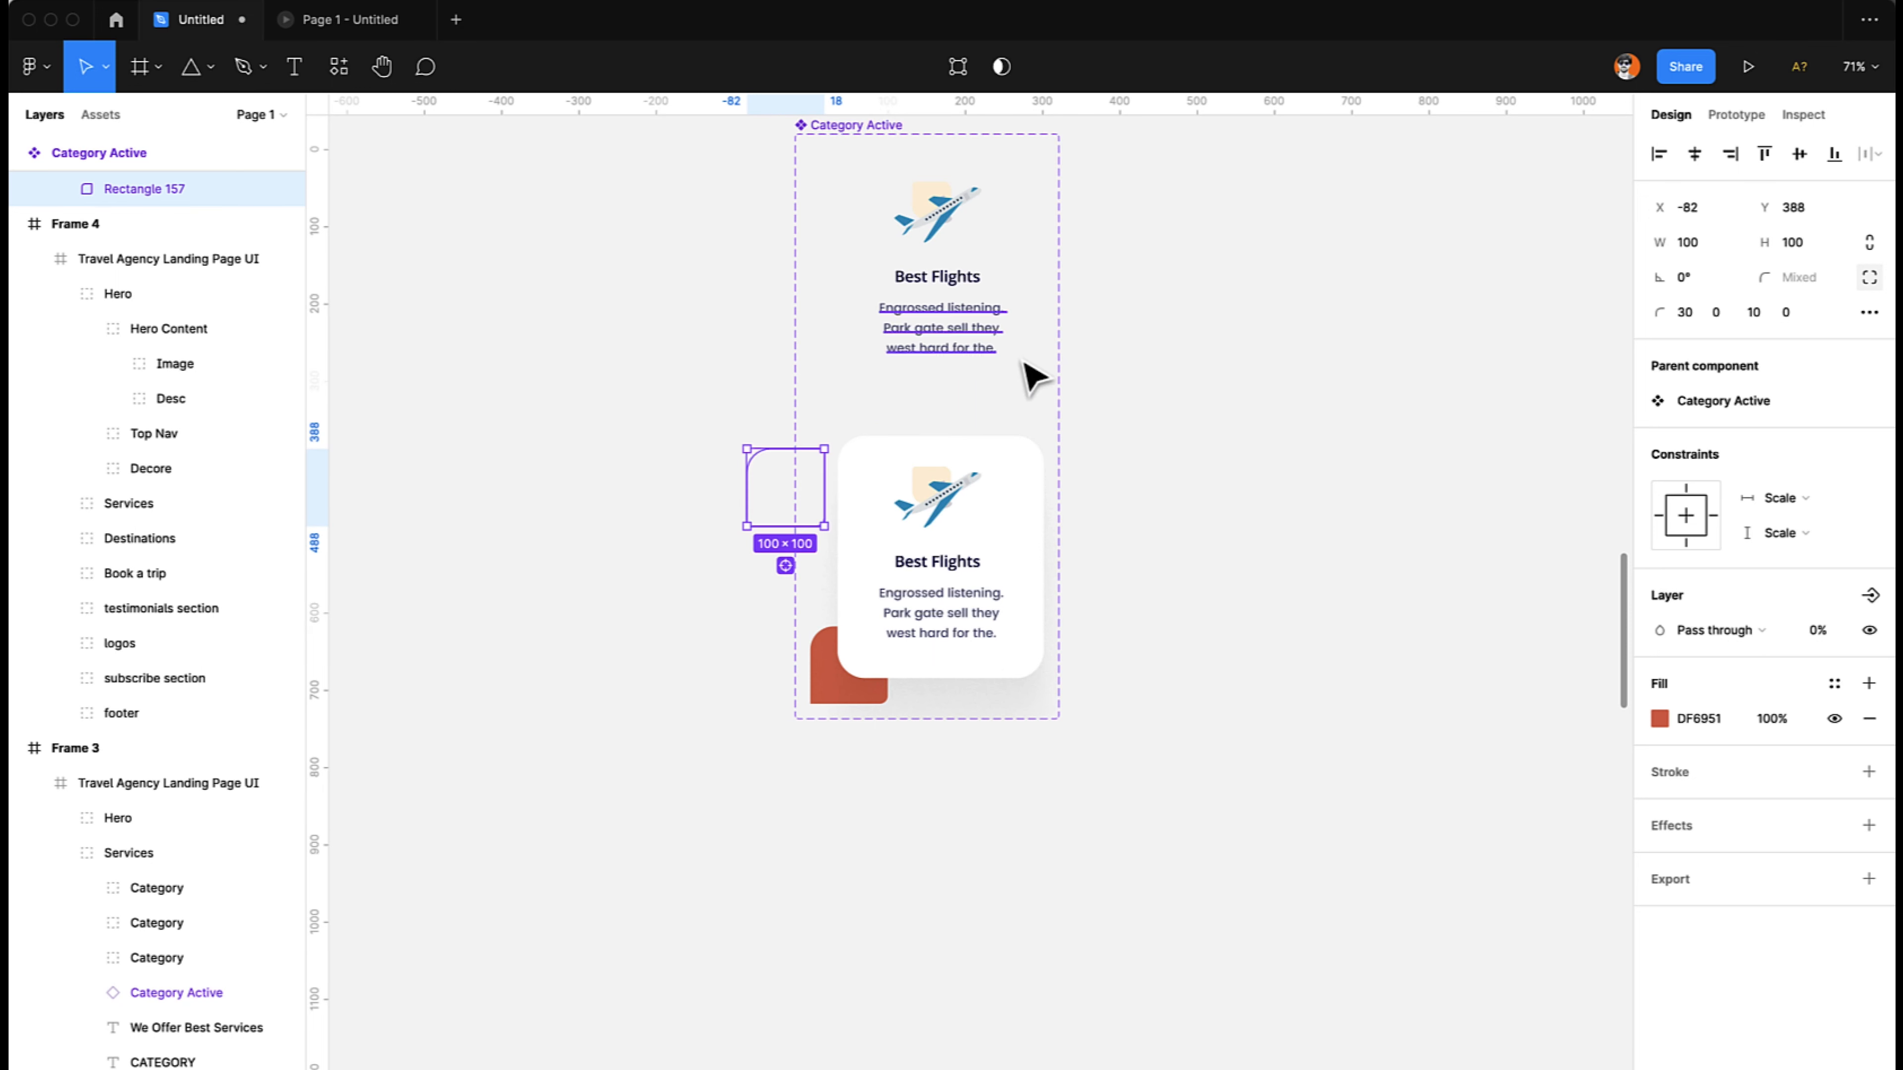
click(1171, 409)
- Add an interaction with the Mouse enter trigger to the Default variant of Category Active
scroll(1171, 409, up, 1)
scroll(1180, 427, up, 1)
scroll(1180, 427, right, 1)
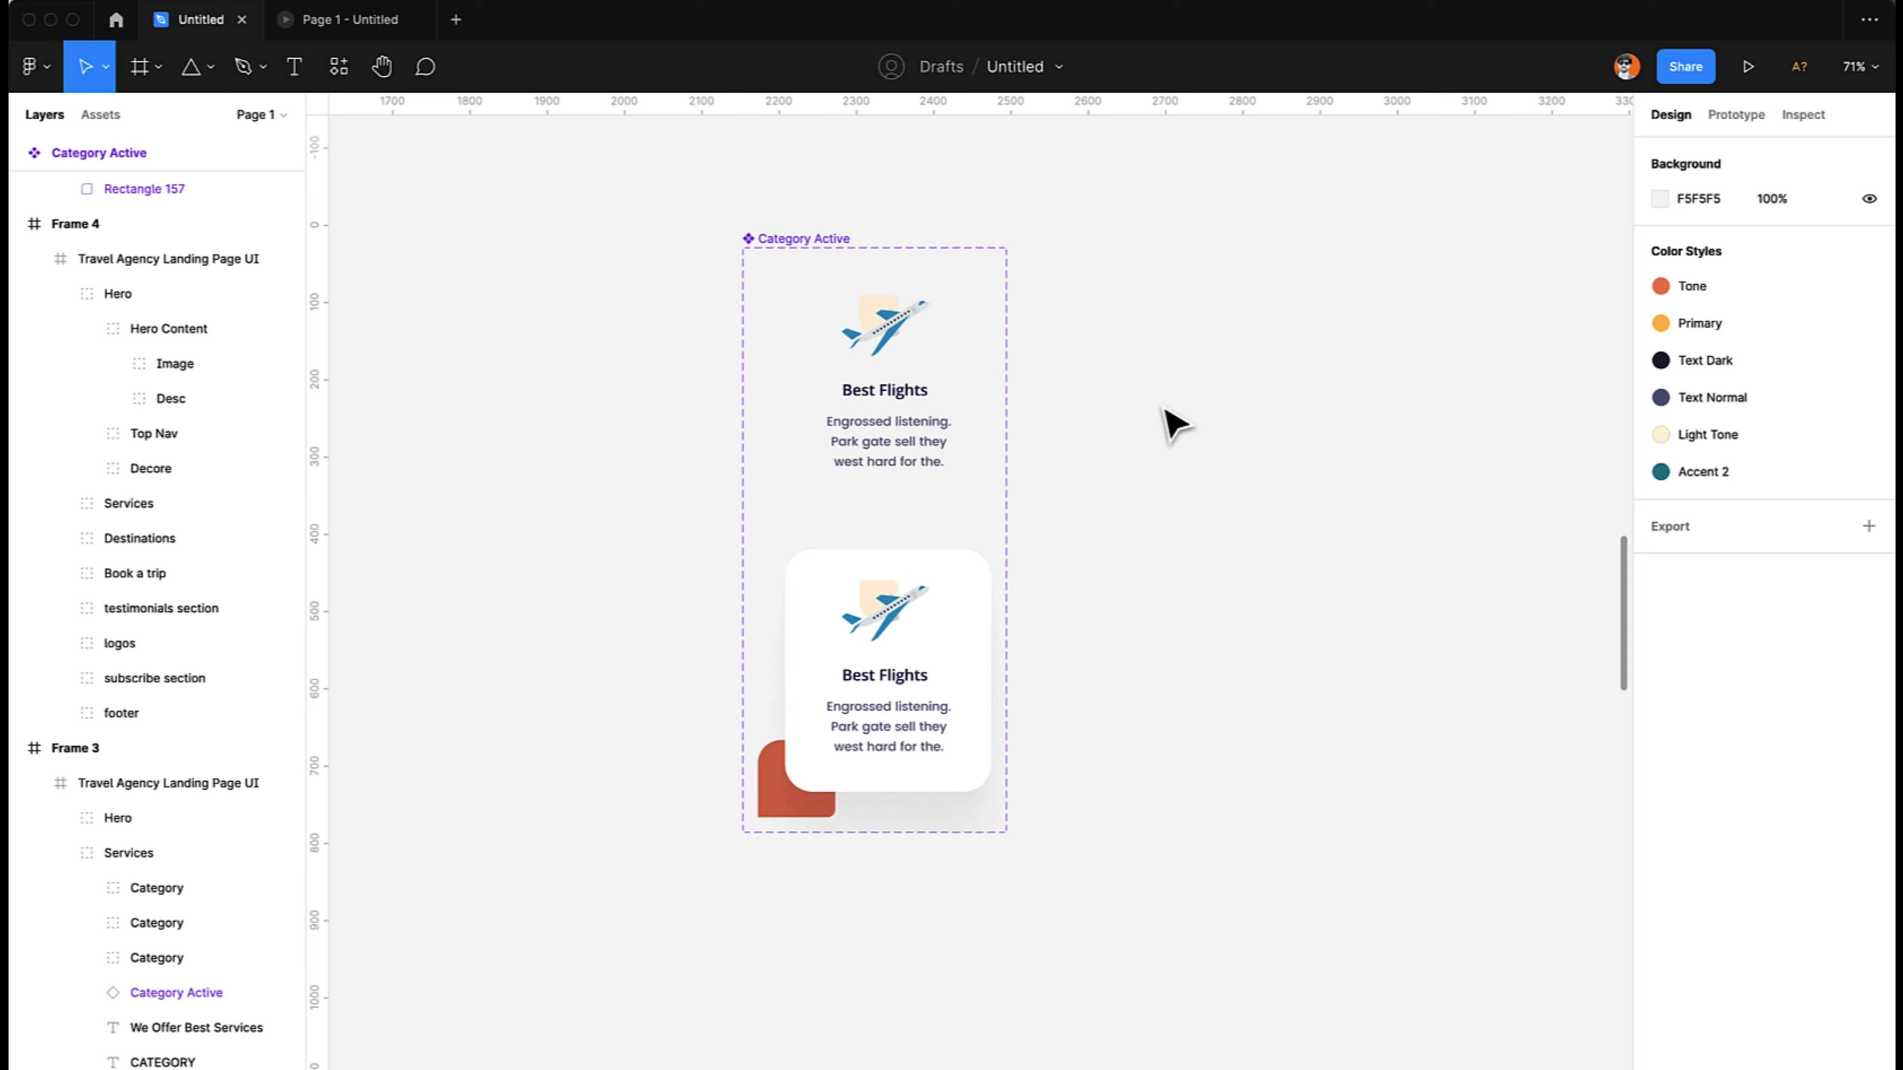
click(921, 378)
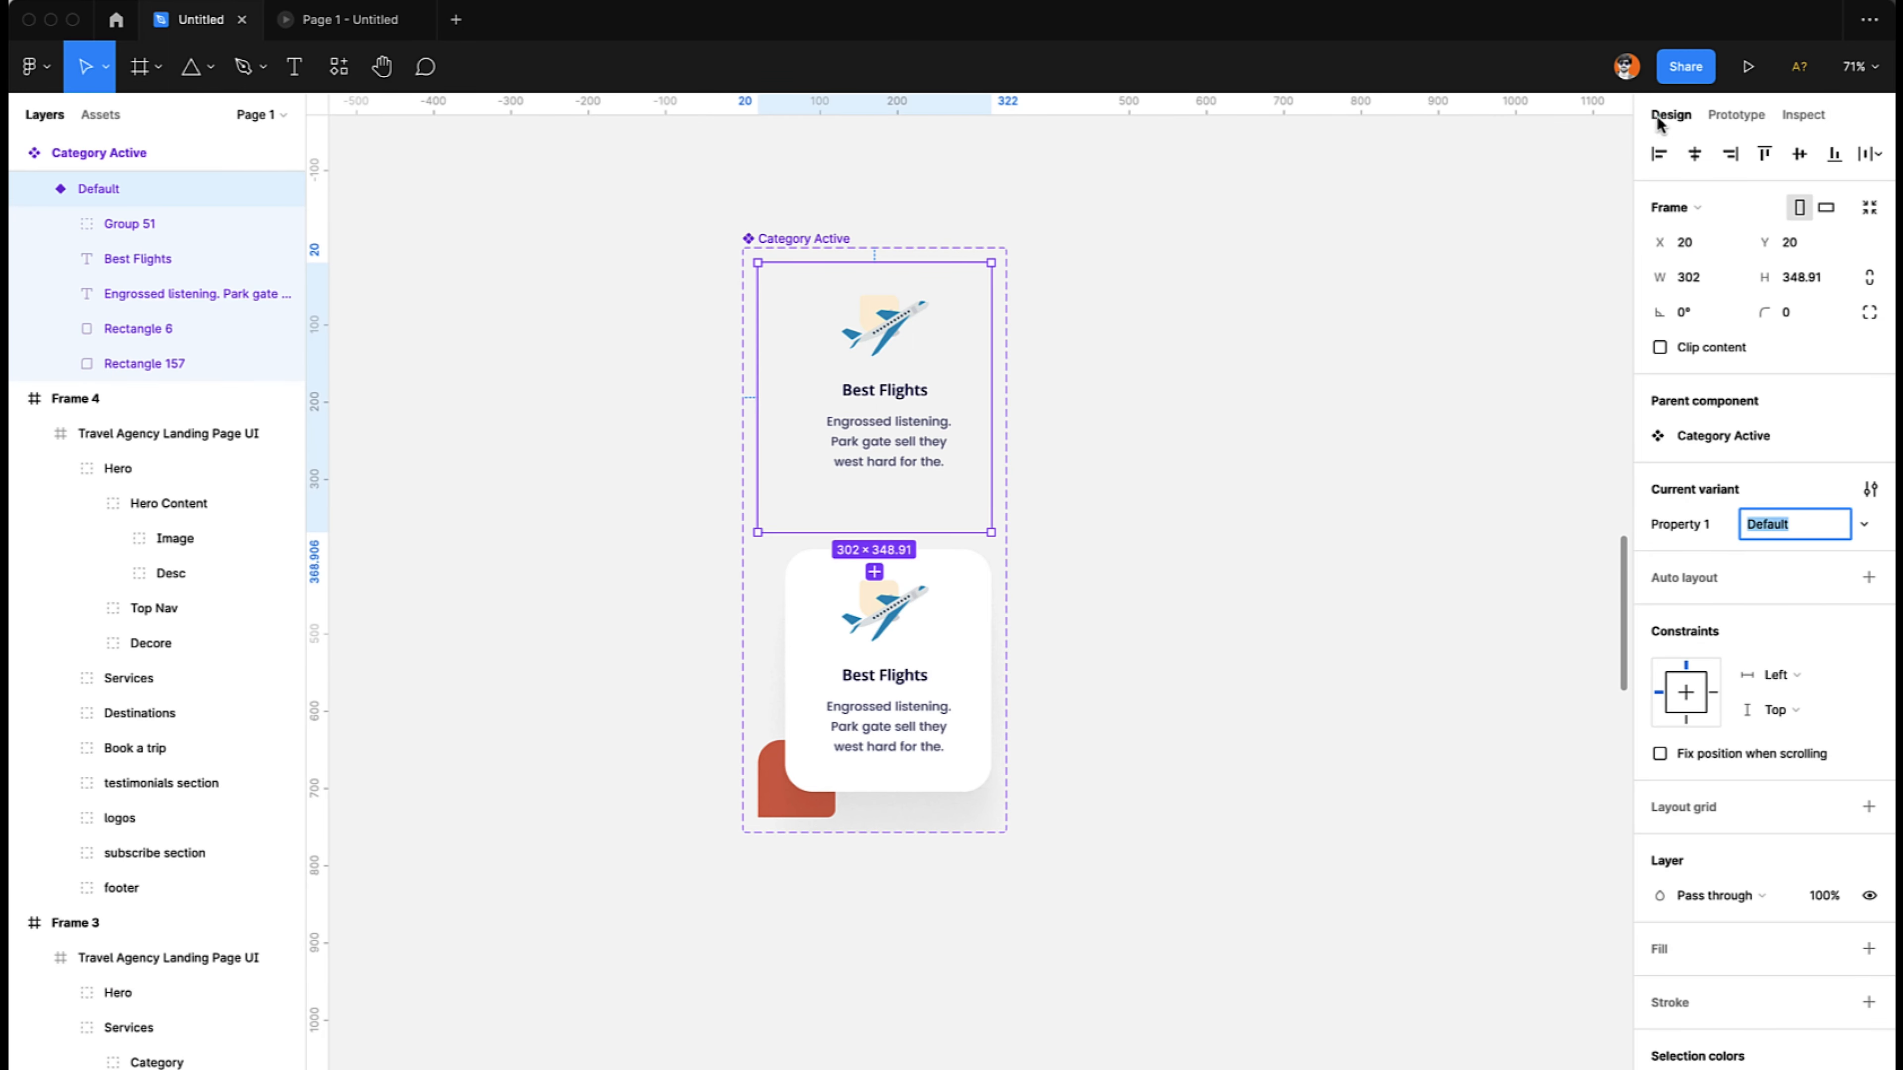
click(1737, 114)
click(1688, 168)
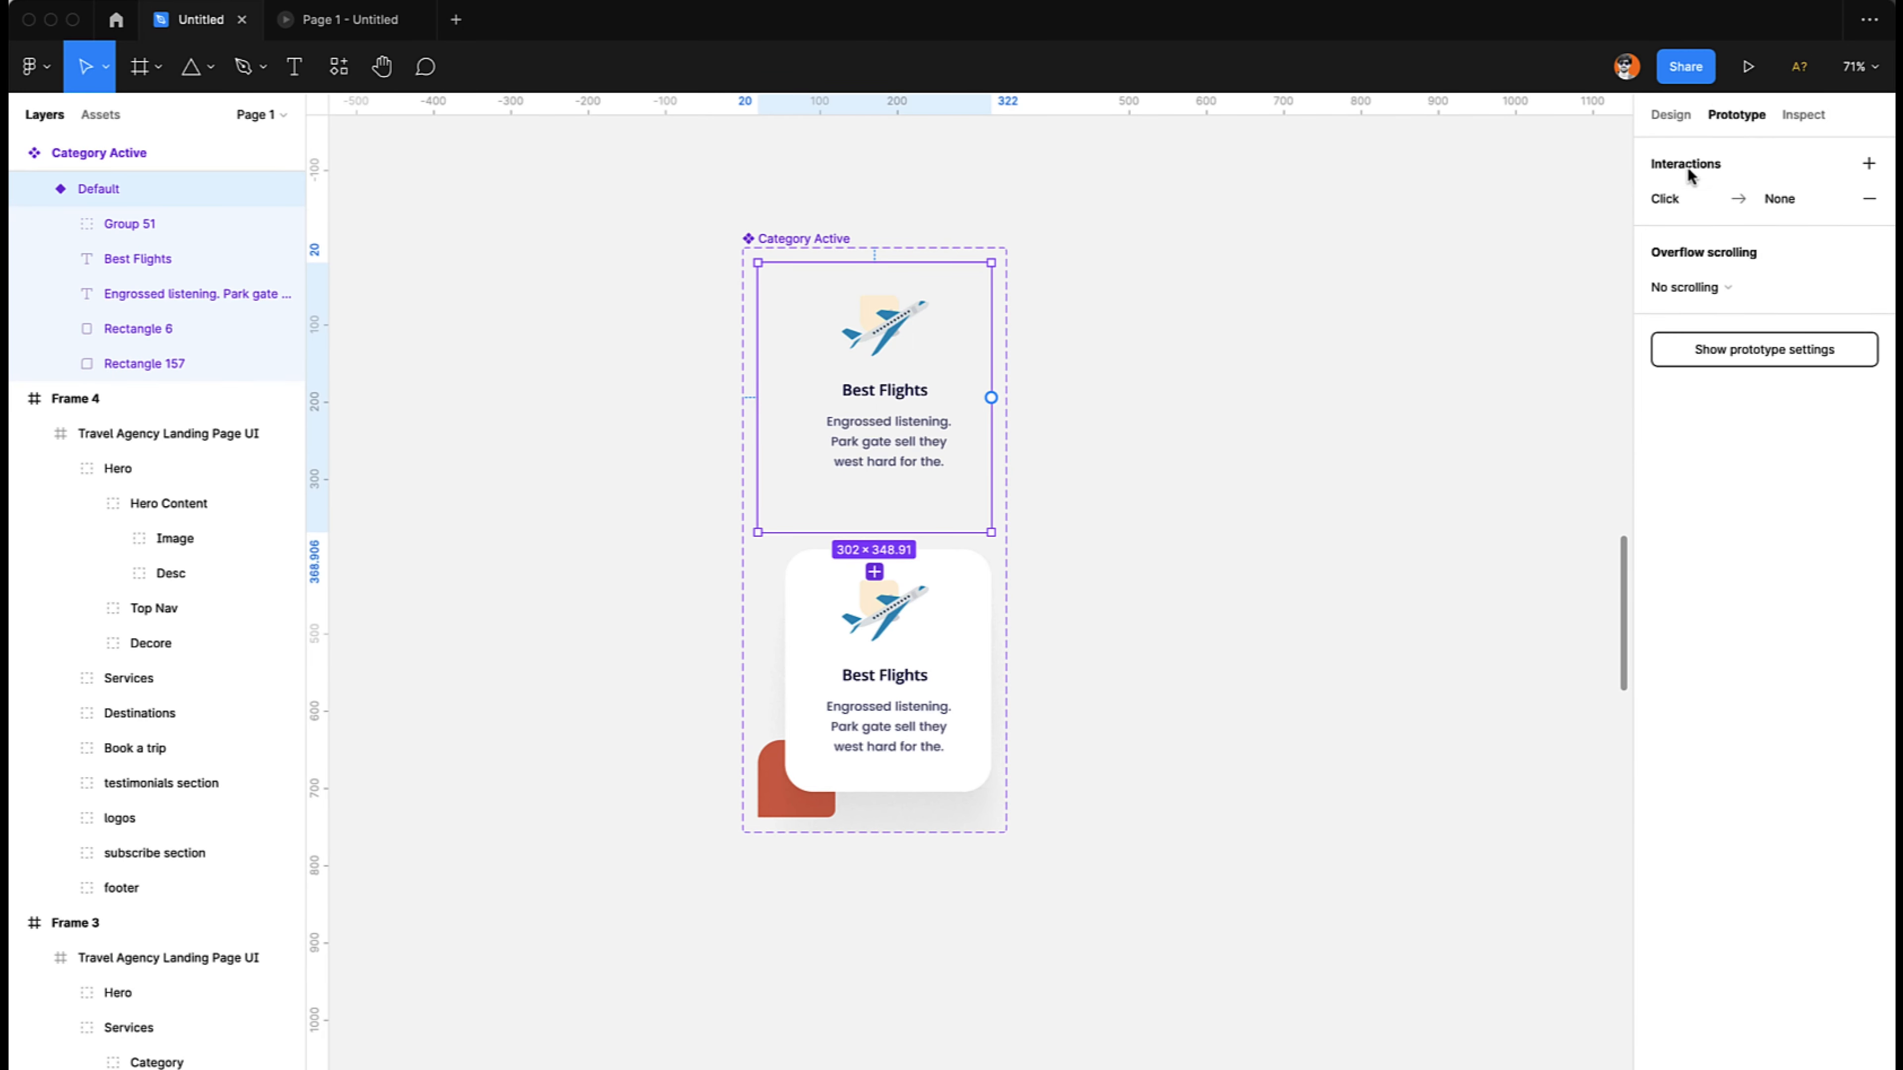
click(1672, 198)
click(1467, 253)
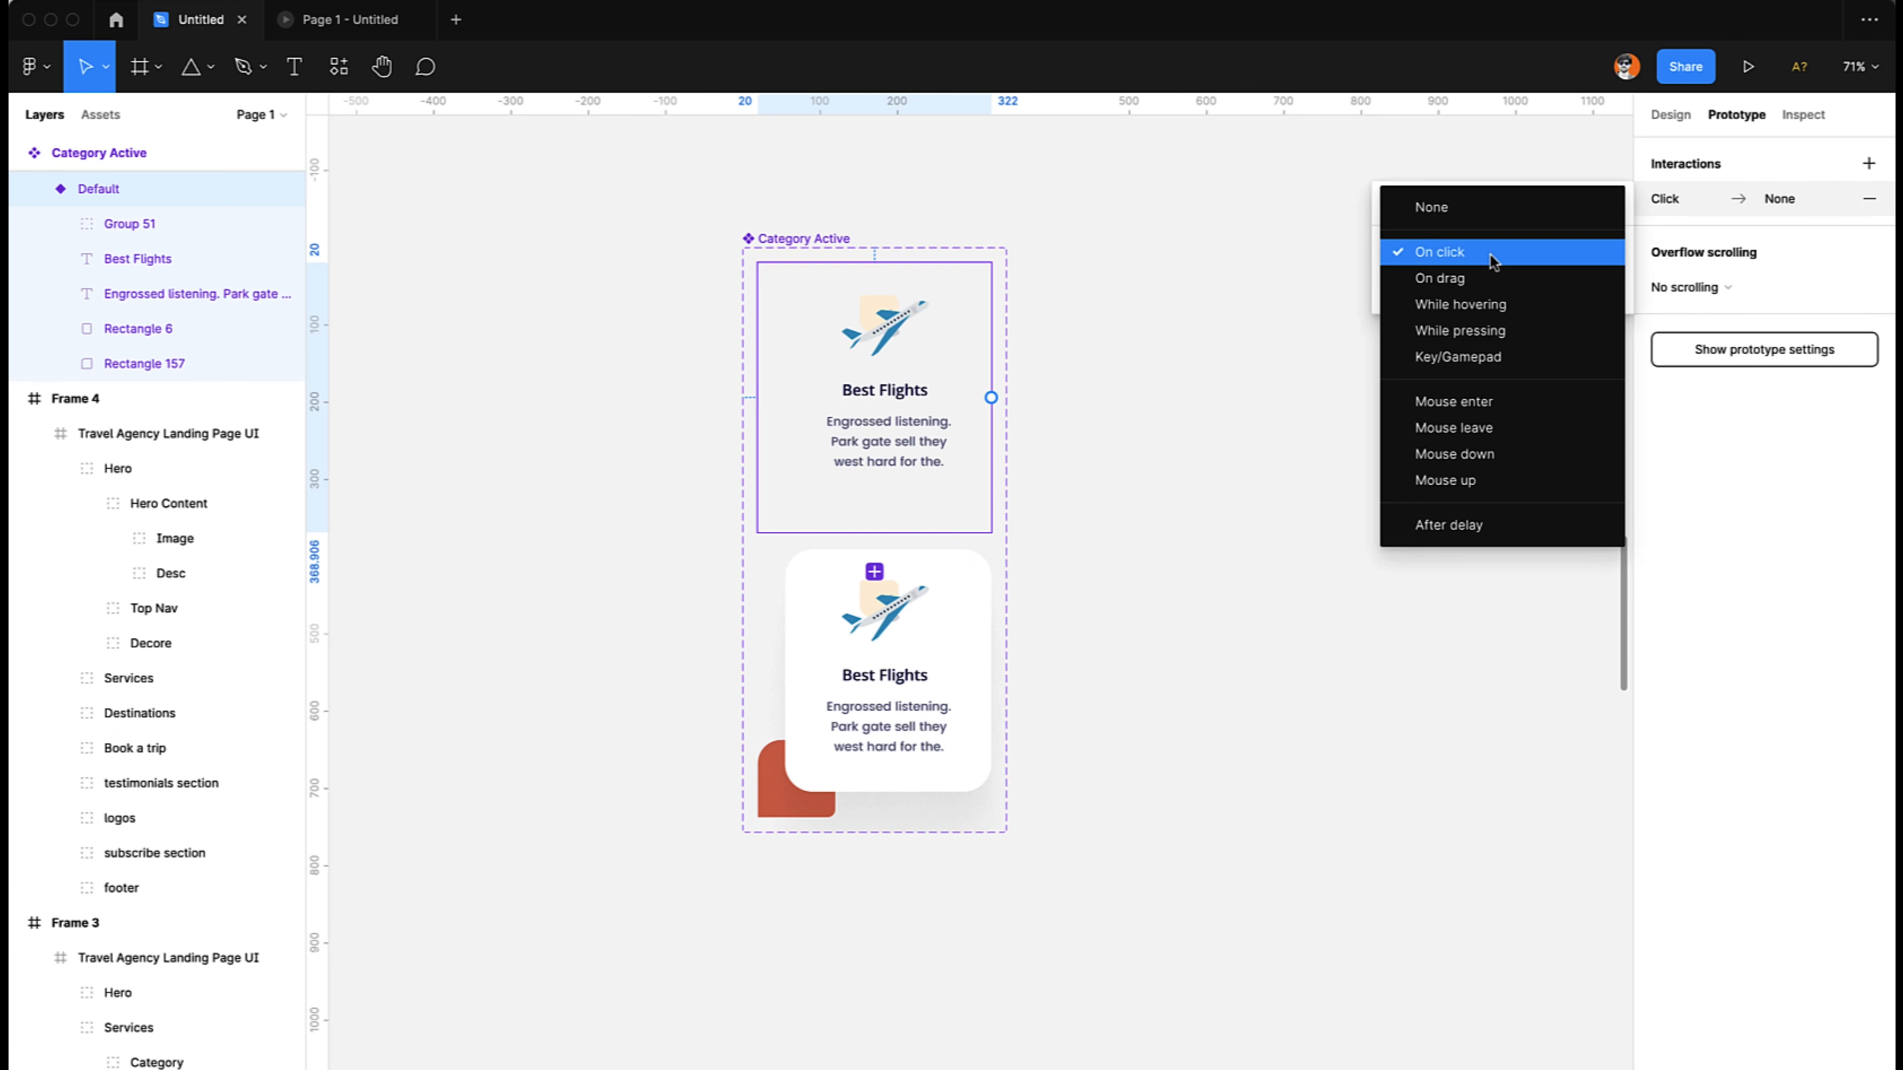
click(1440, 408)
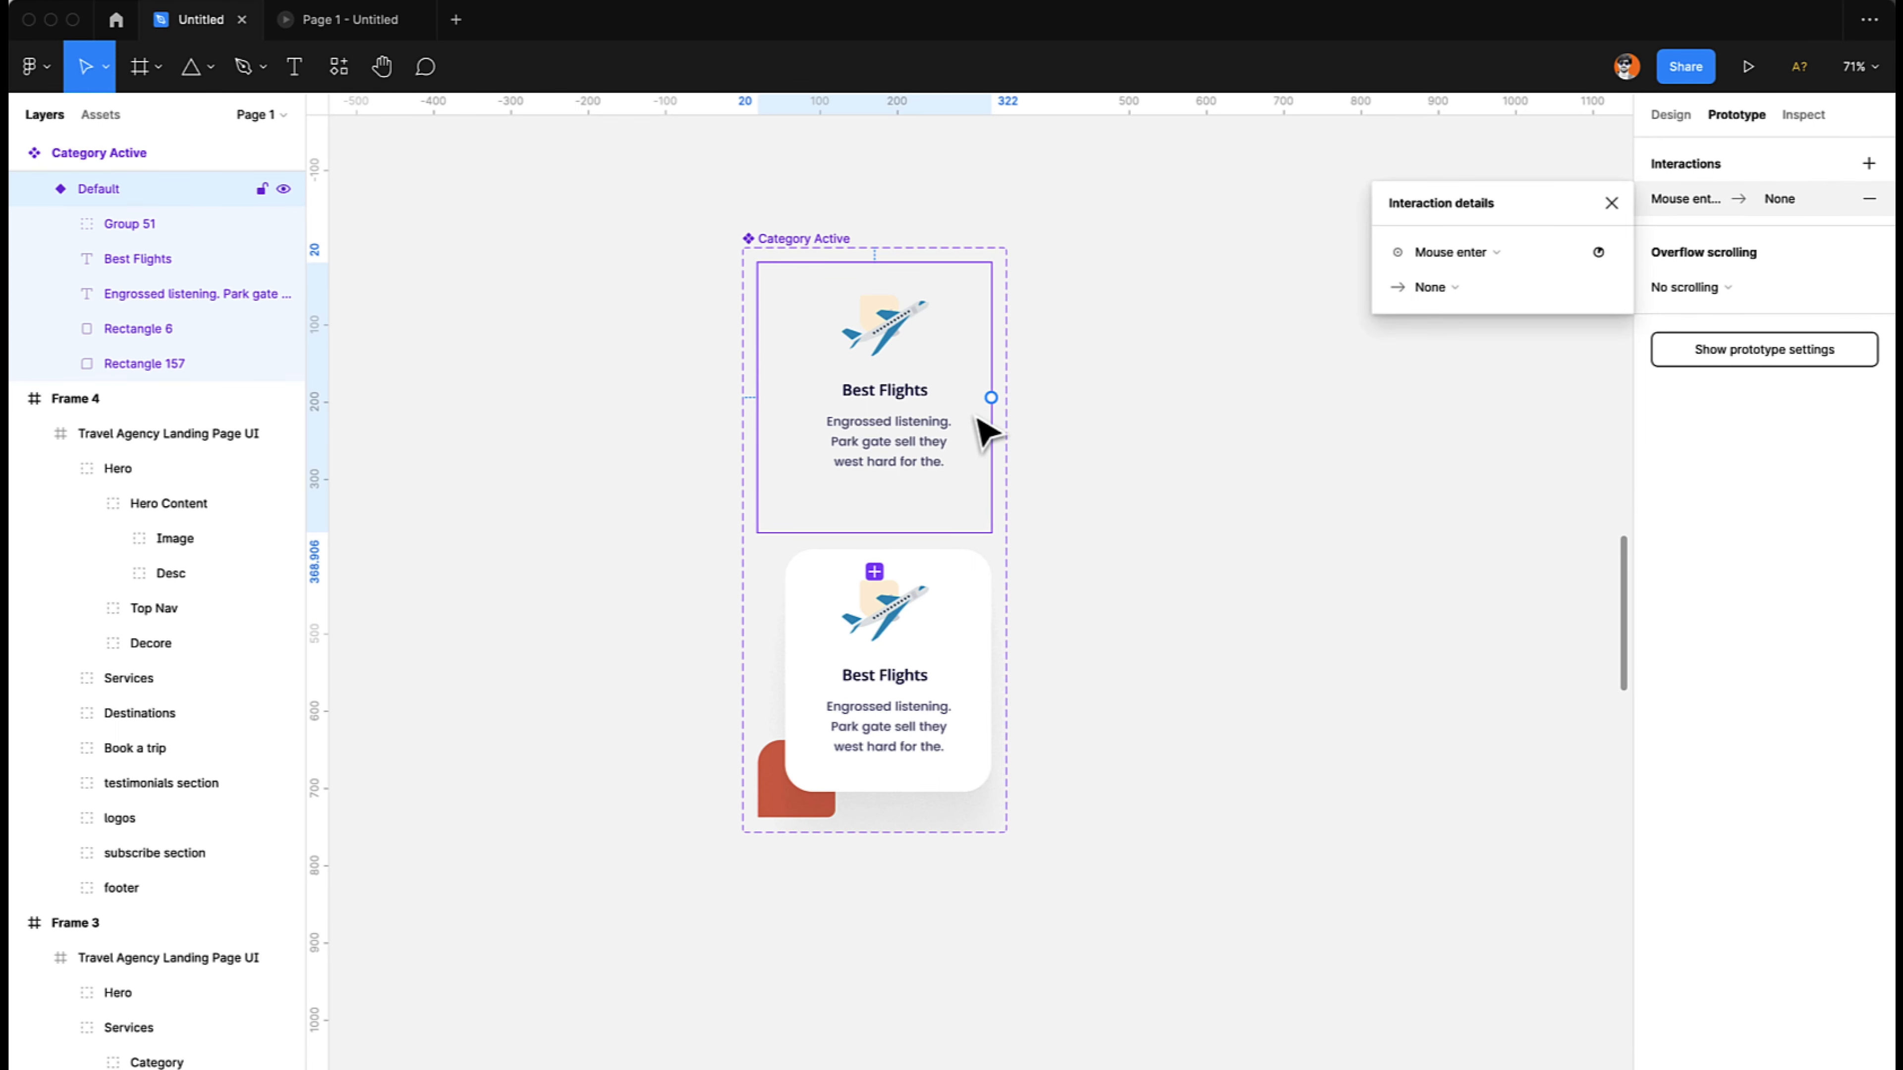
- Connect the Default variant's interaction to Variant2 and set its animation to Smart animate
drag(991, 398, 961, 658)
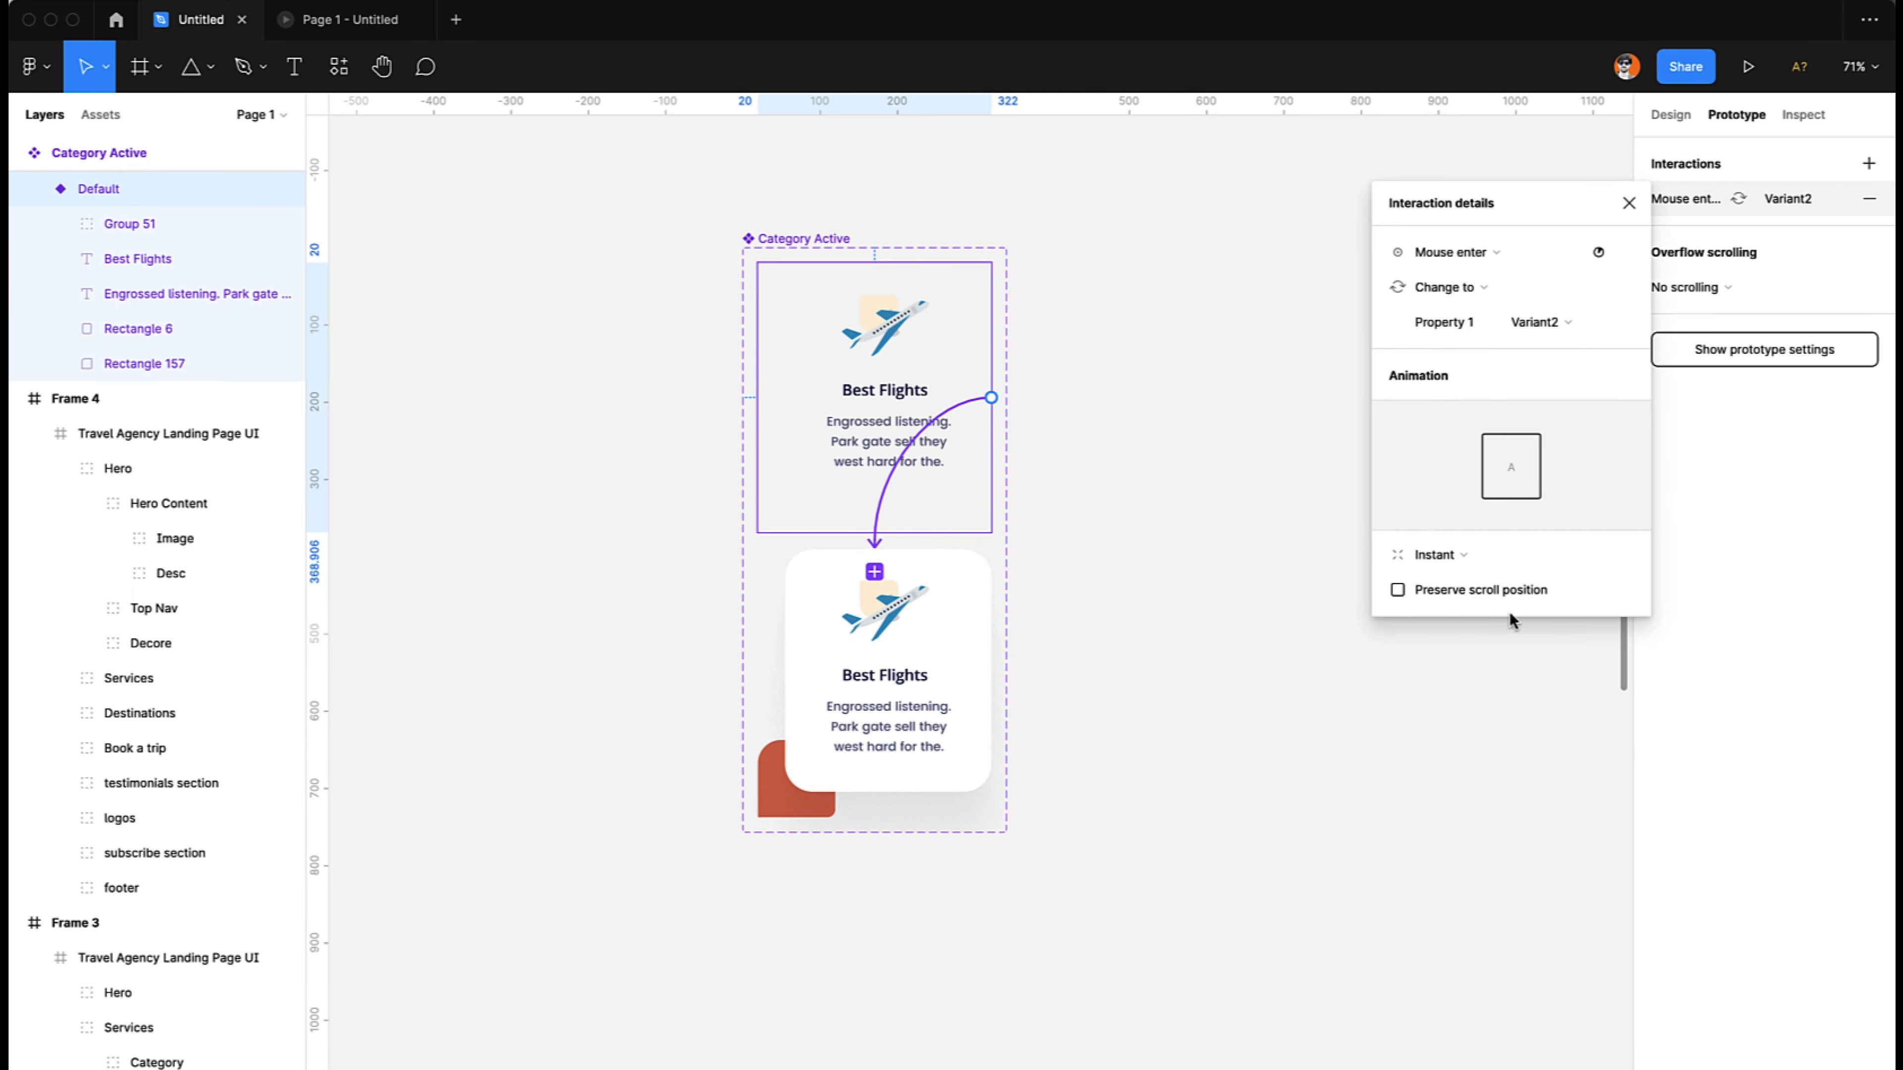
click(1446, 556)
click(1446, 604)
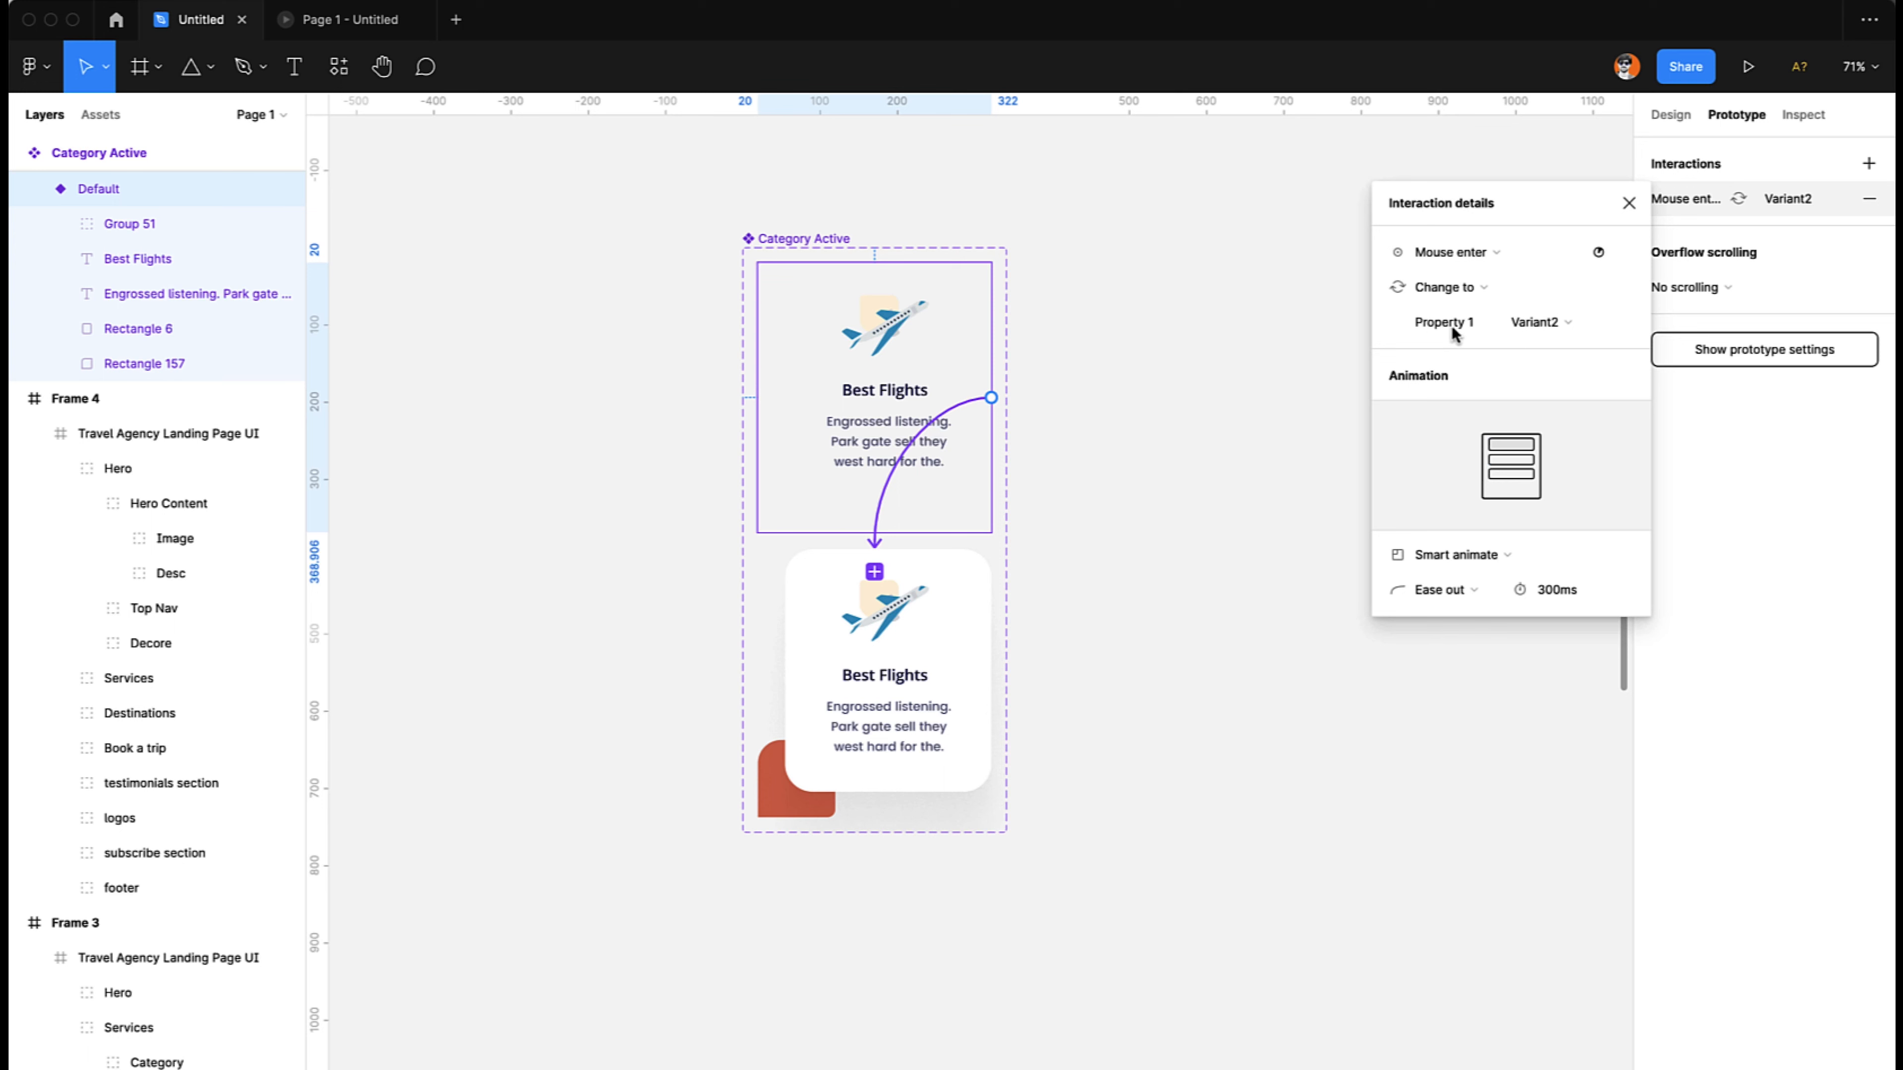
- Connect Variant2 back to the Default variant with a Mouse leave trigger
click(945, 706)
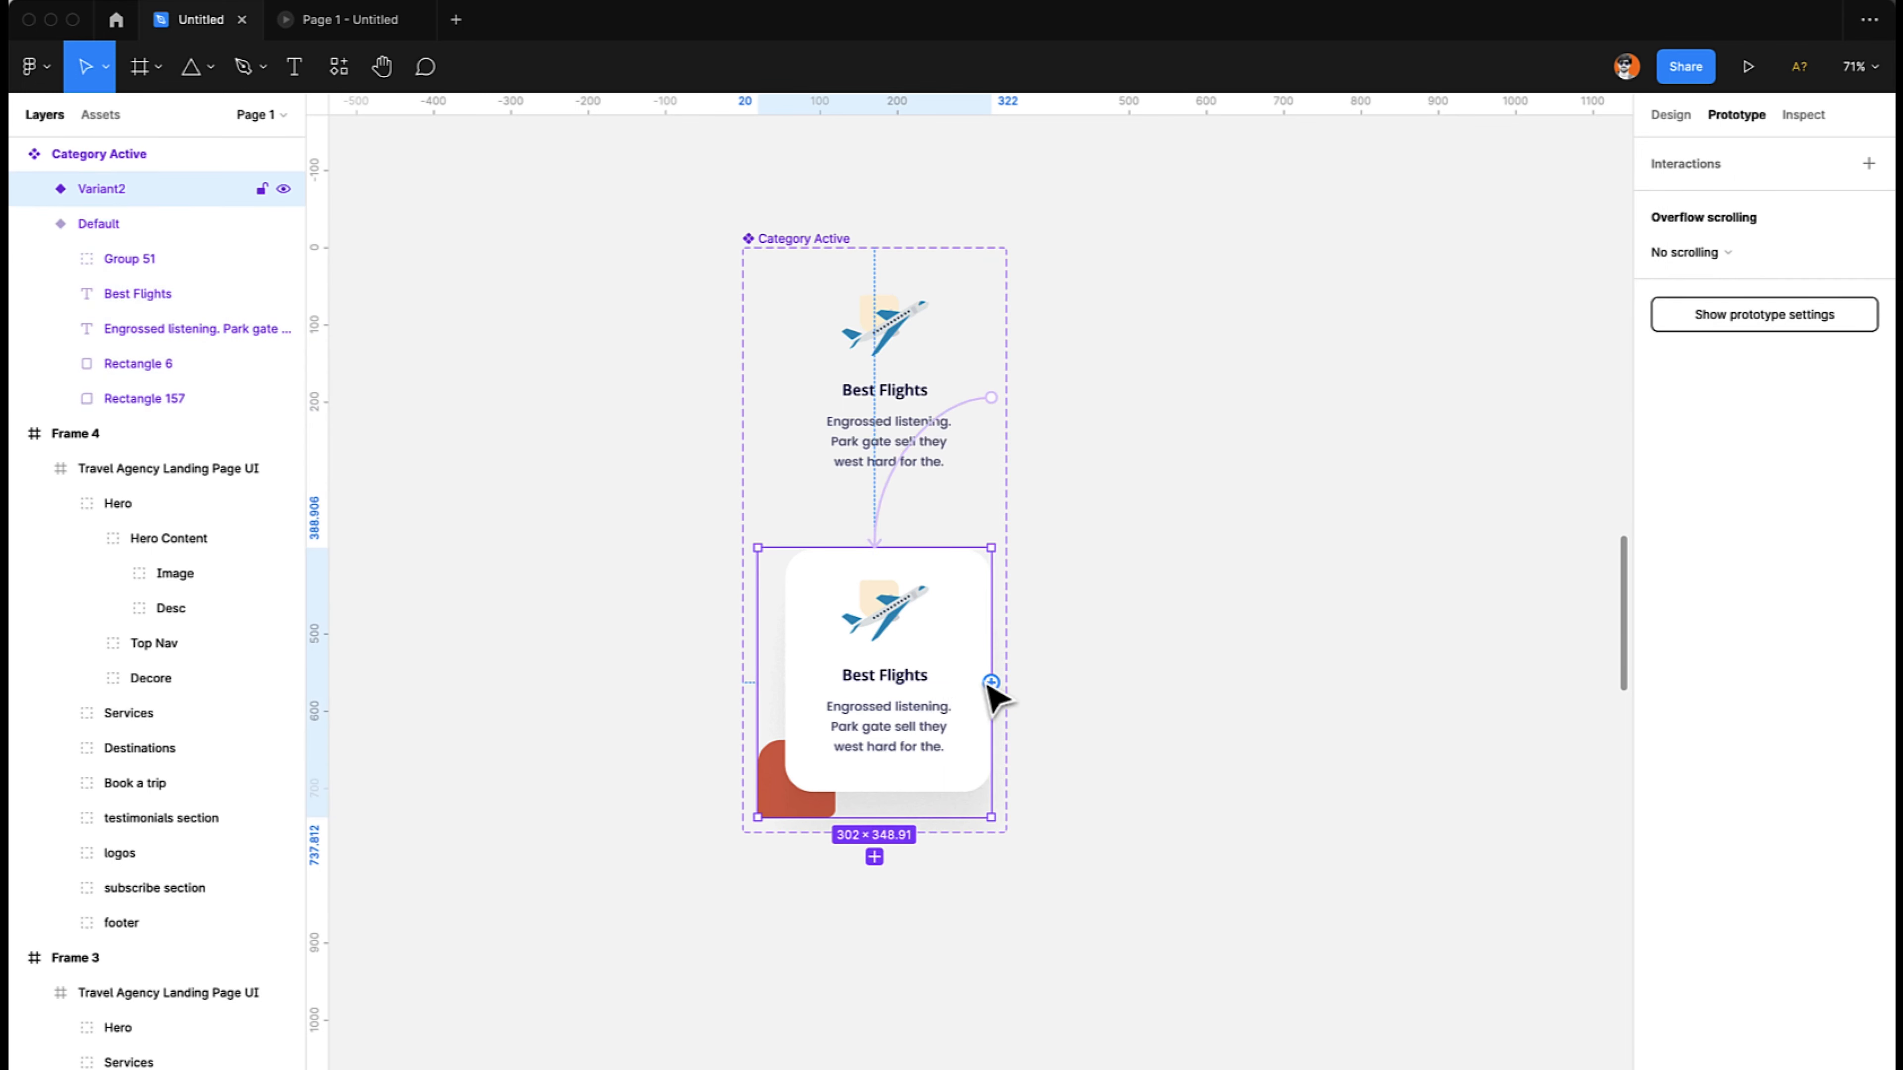
drag(991, 682, 908, 415)
click(1451, 254)
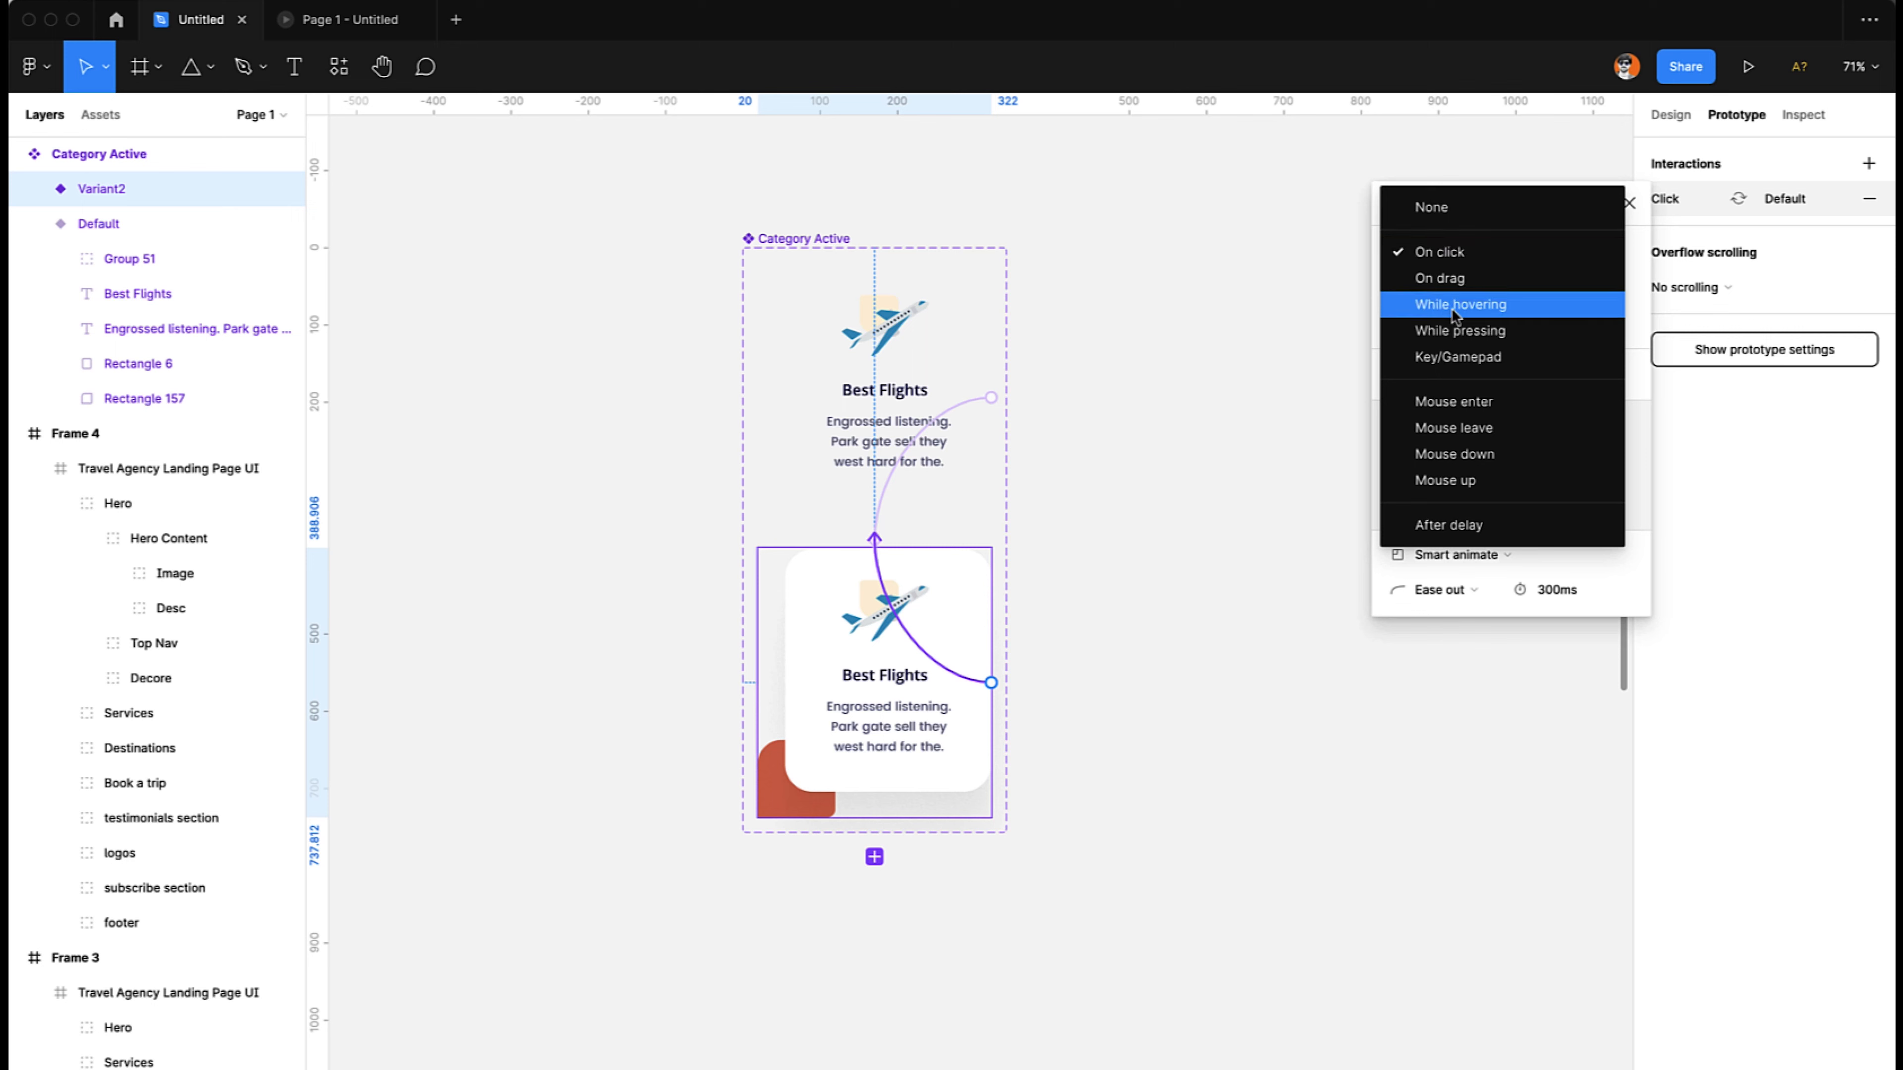
click(1454, 424)
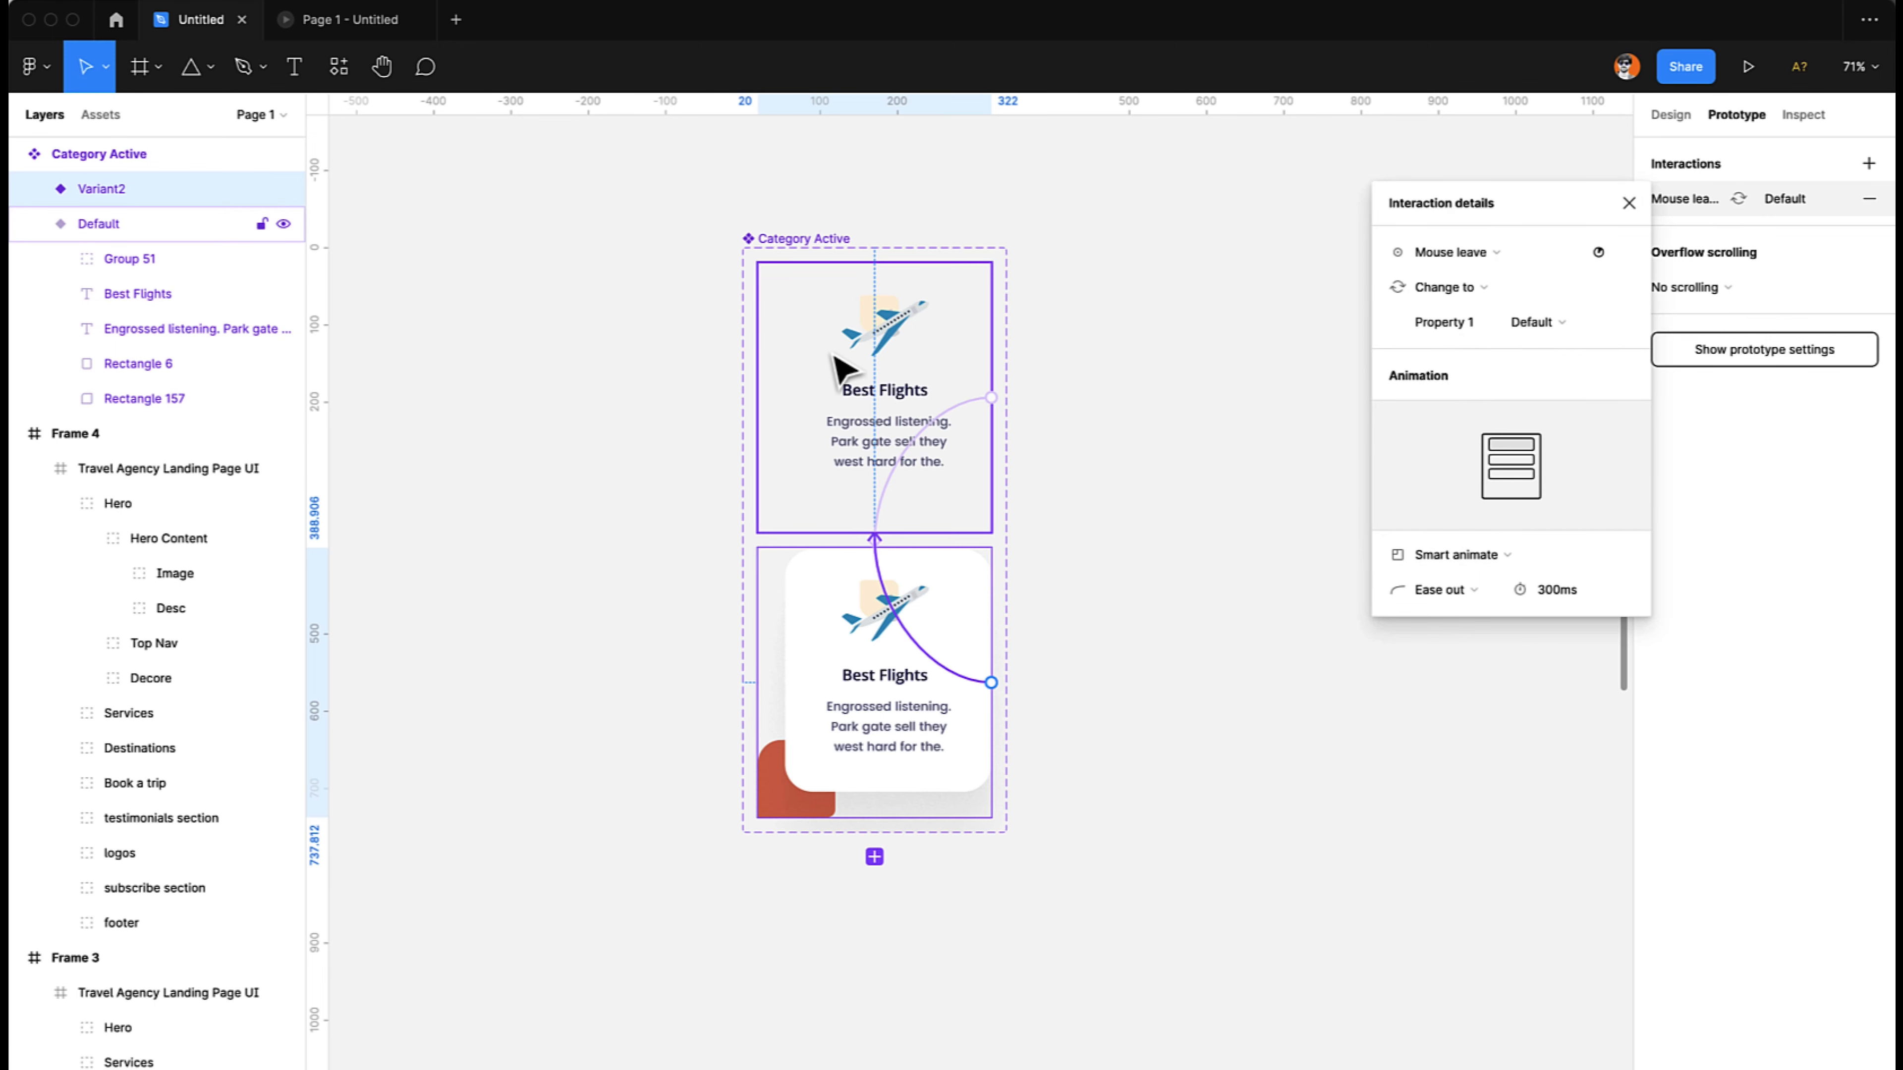
click(1122, 366)
- Examine the Best Flights card instance in Frame 3 and its inherited interaction against the Category Active main component
scroll(1121, 366, right, 5)
scroll(1121, 366, up, 3)
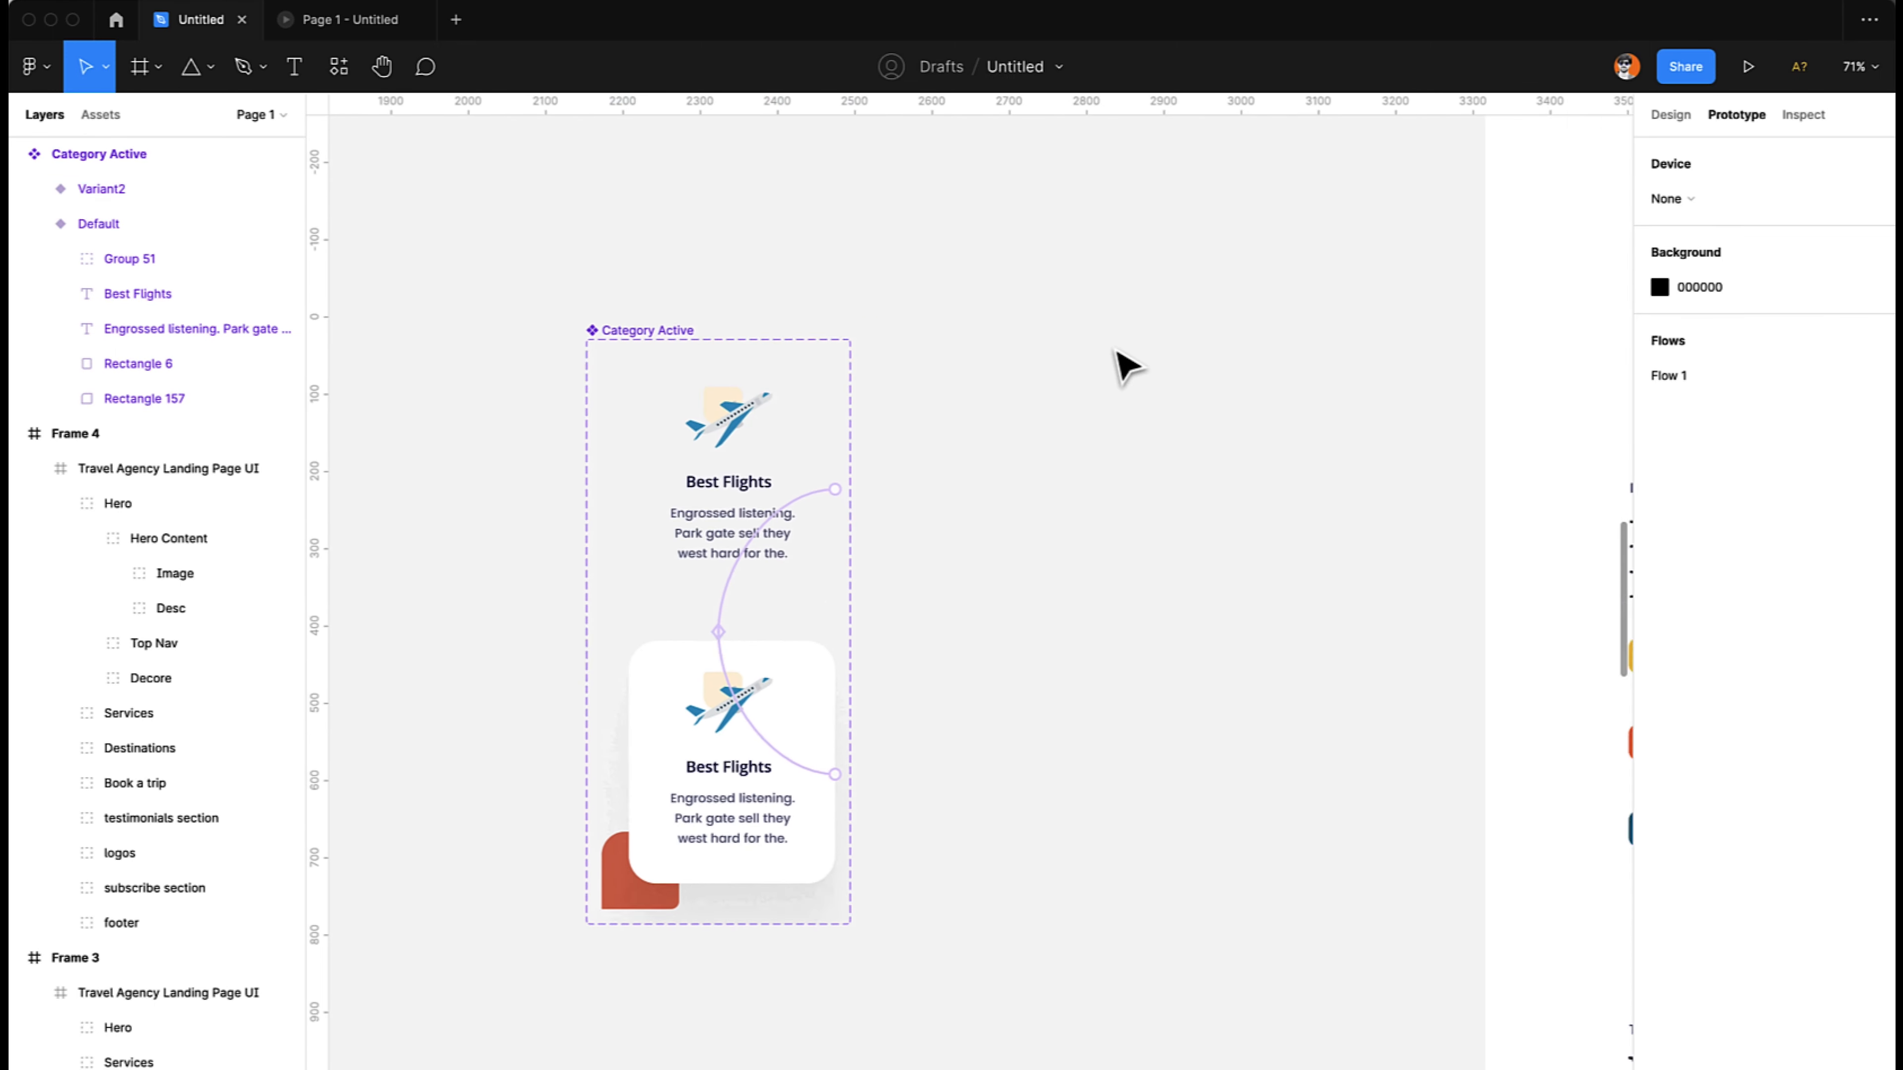
scroll(1124, 368, right, 8)
scroll(1123, 369, up, 1)
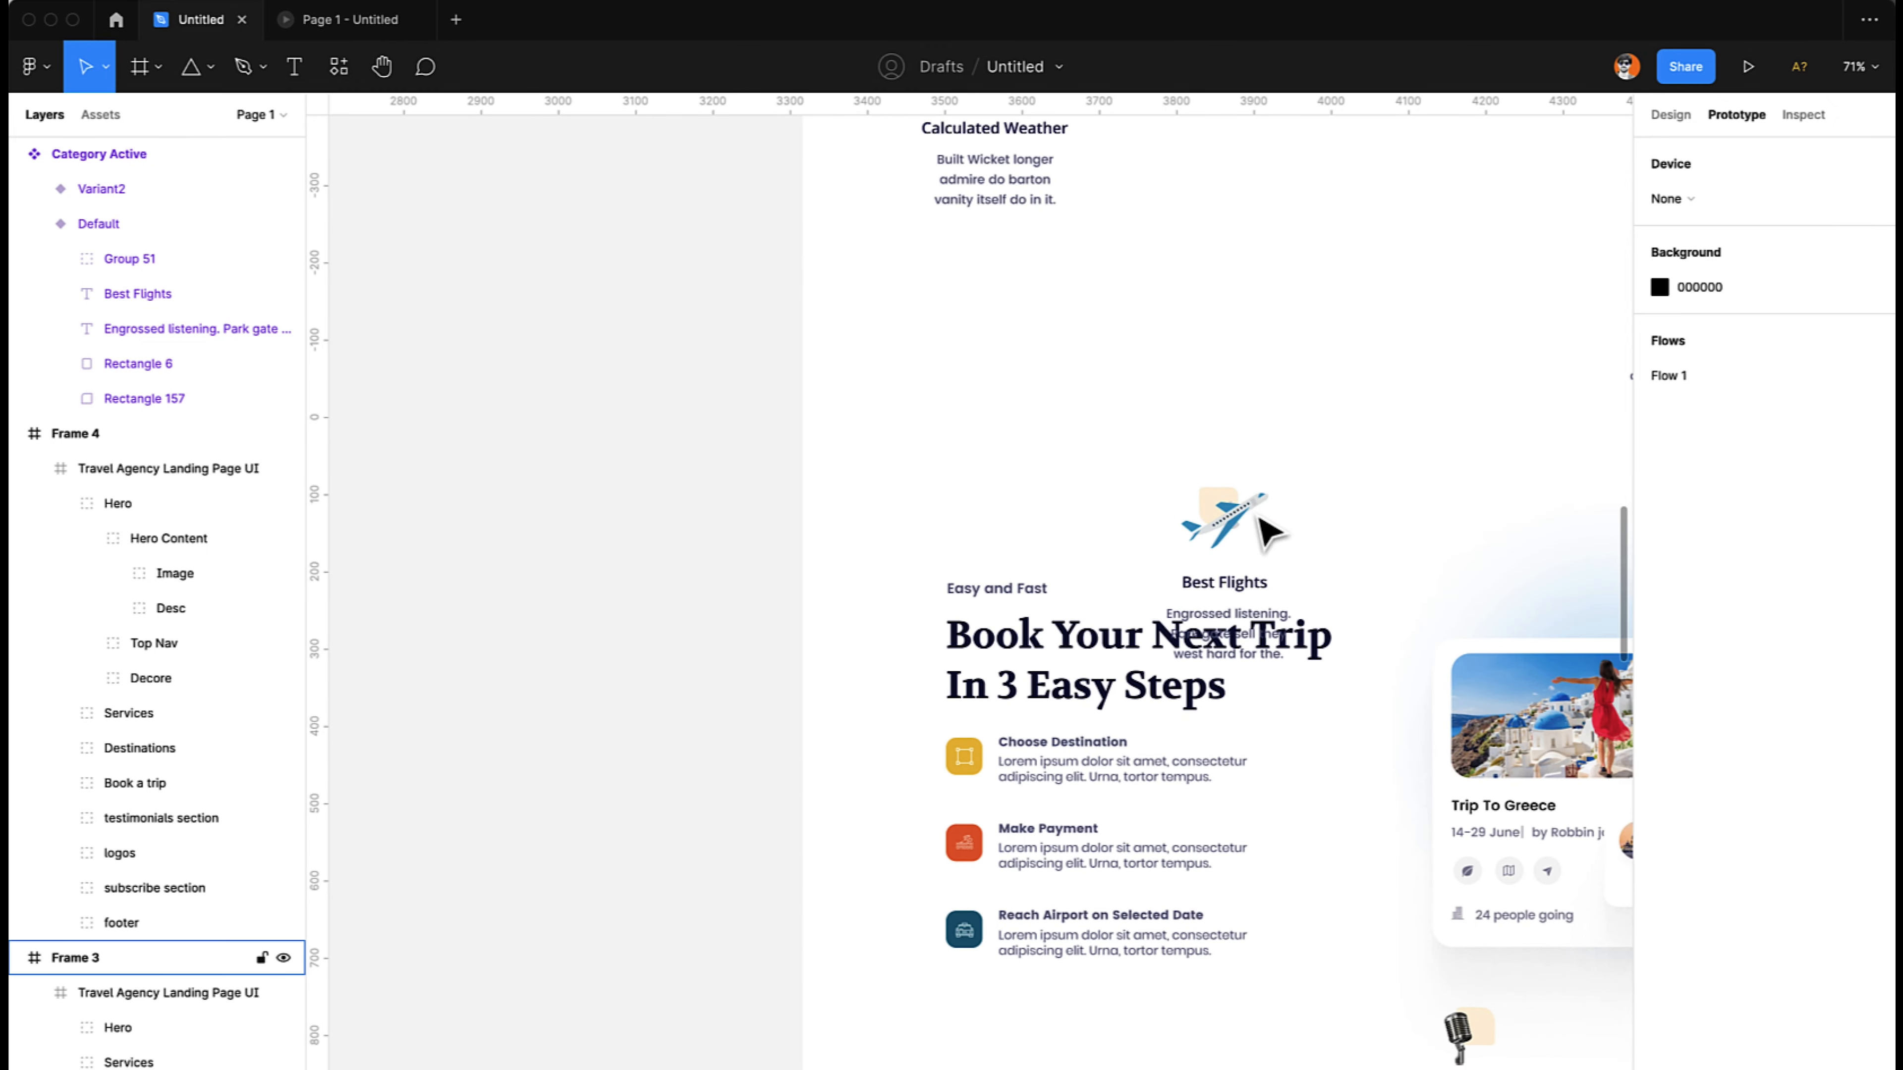
click(1262, 527)
double_click(1252, 518)
double_click(1249, 518)
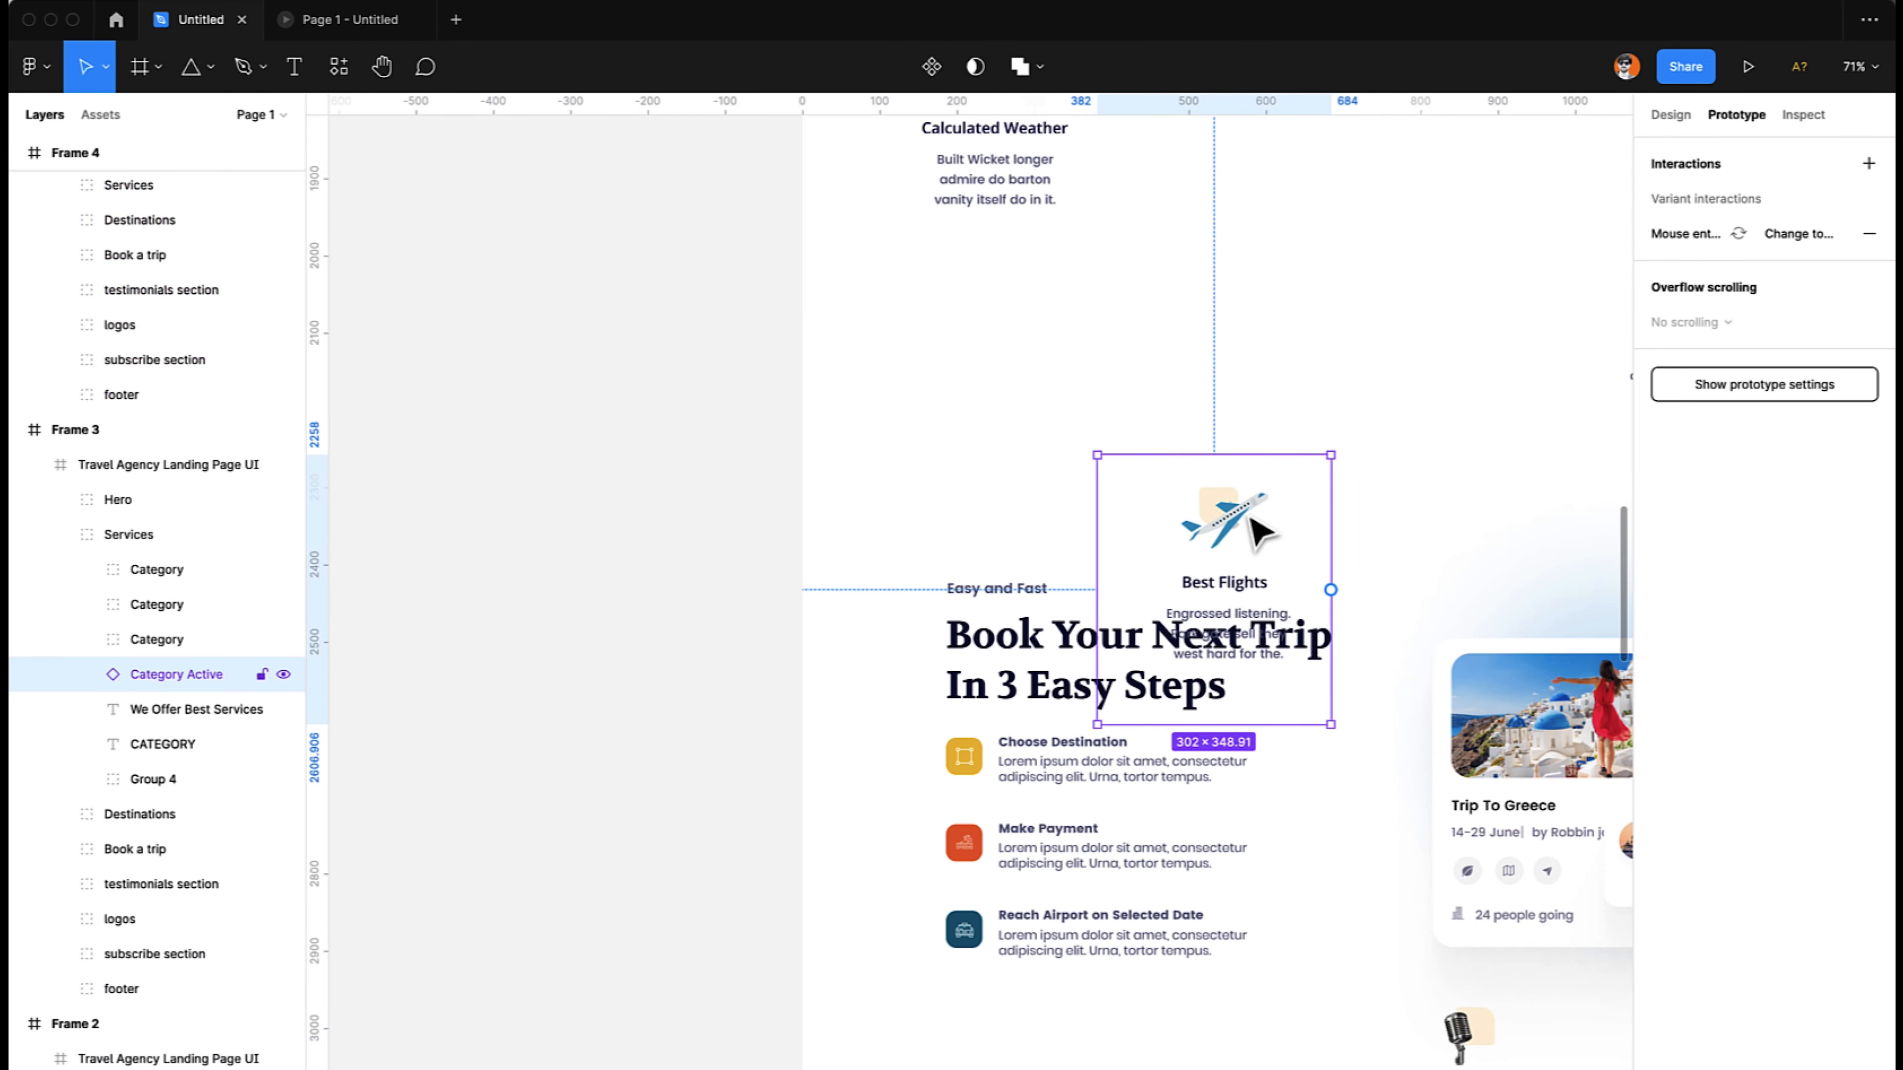
scroll(1262, 527, left, 8)
scroll(1261, 527, down, 3)
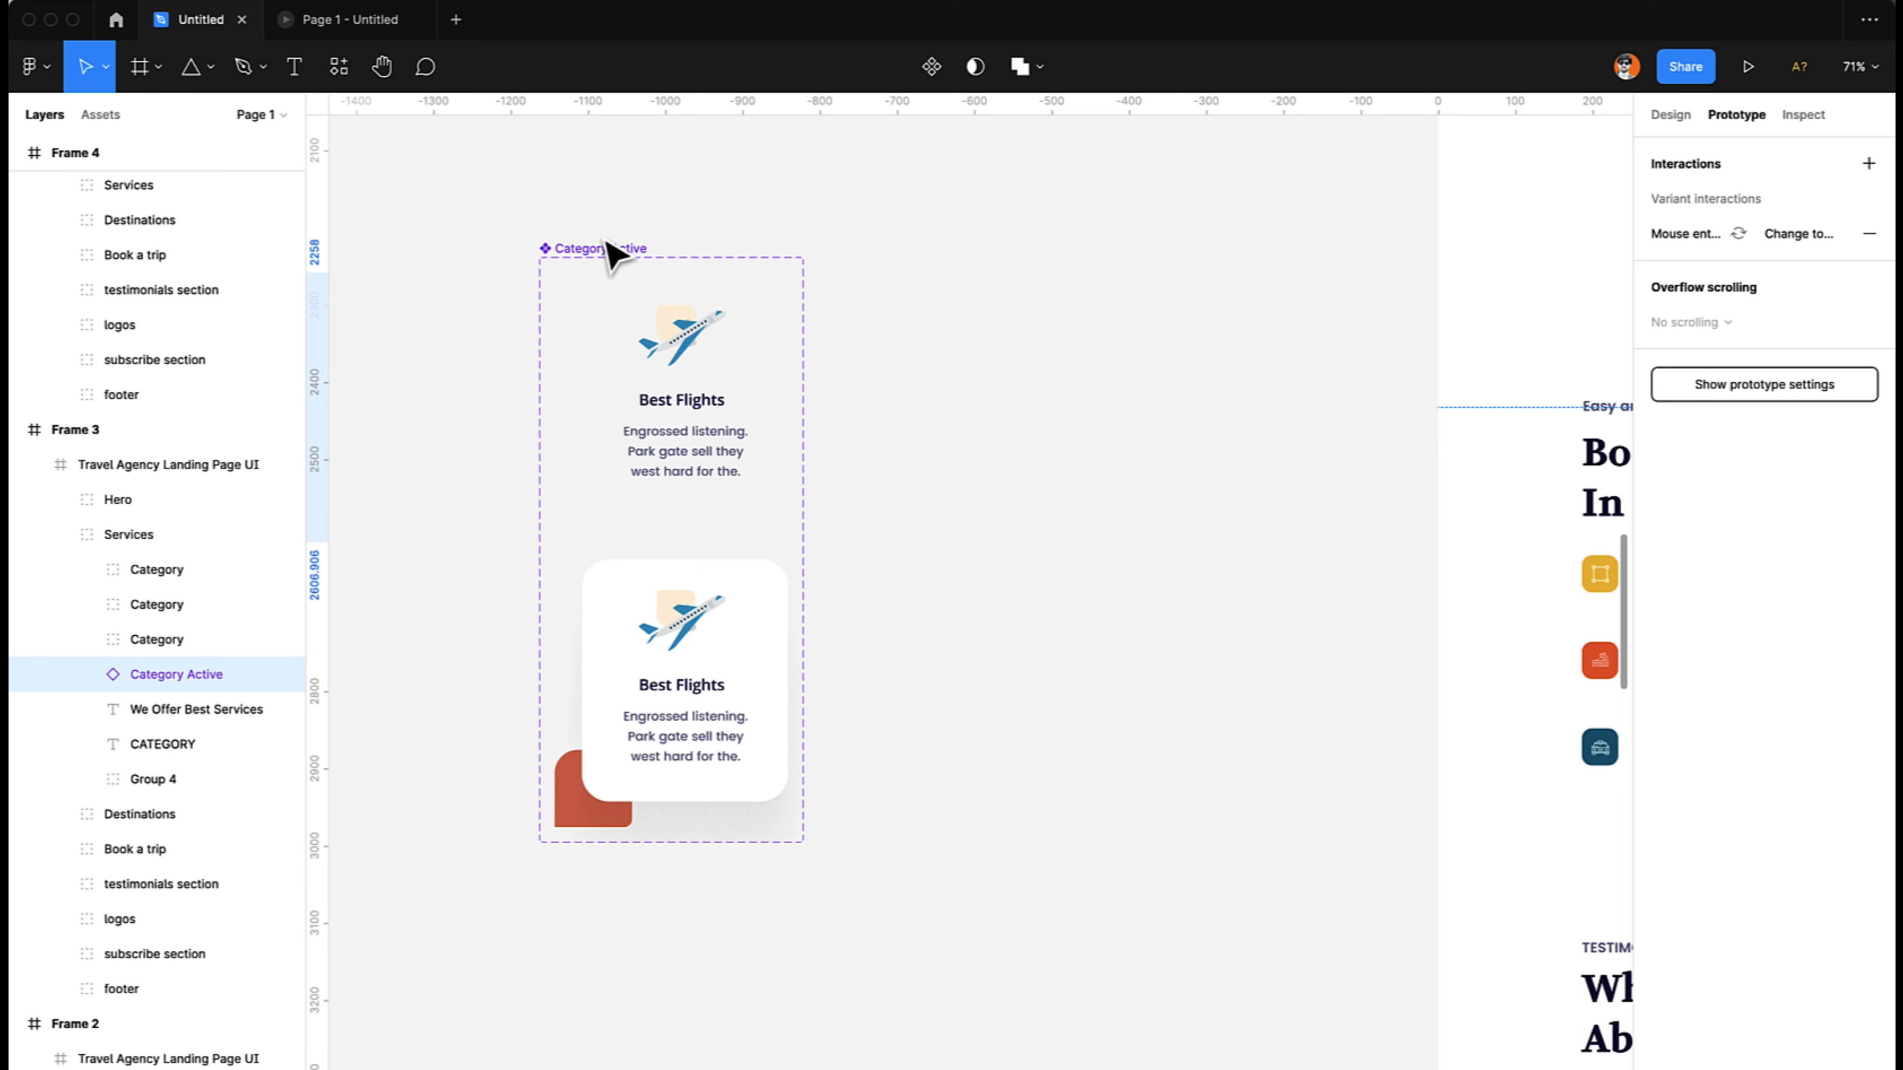
scroll(1083, 416, right, 10)
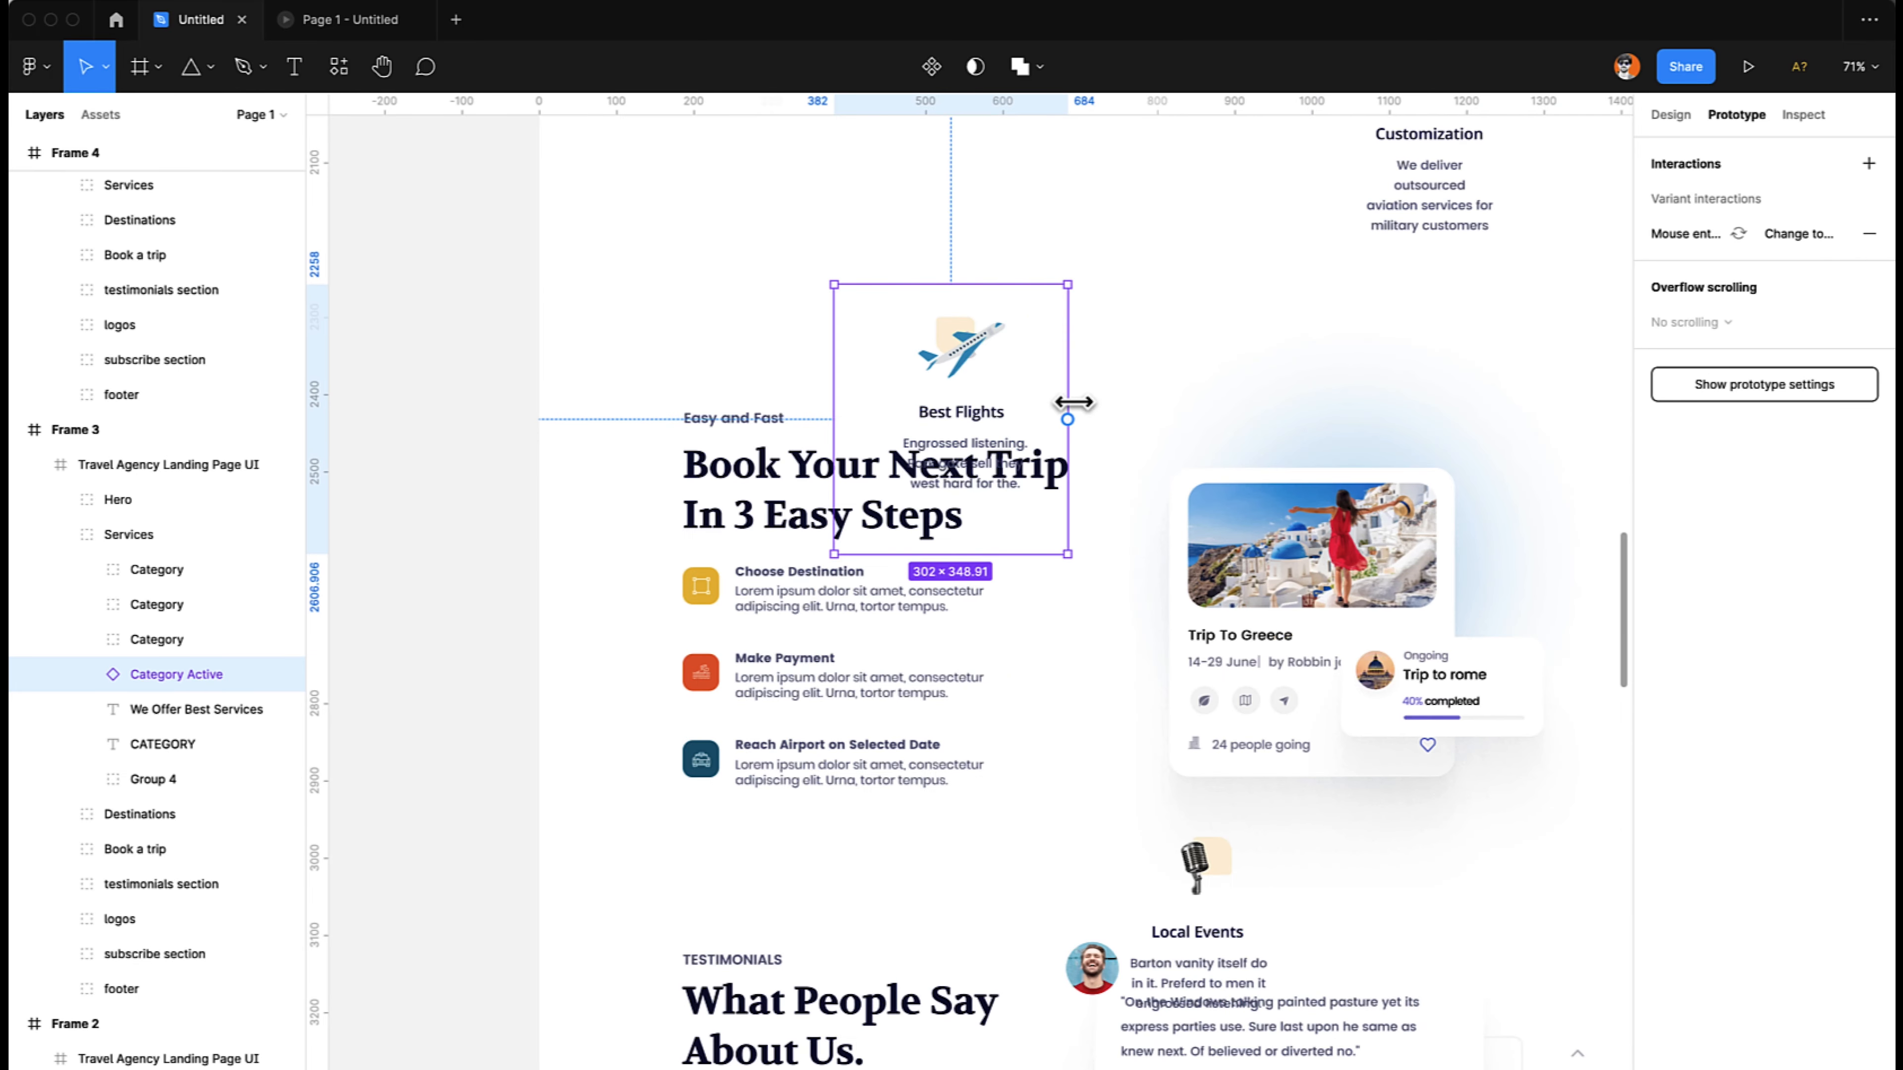
- Play the prototype preview to the services section to check the Best Flights card, and return to the design file
click(357, 20)
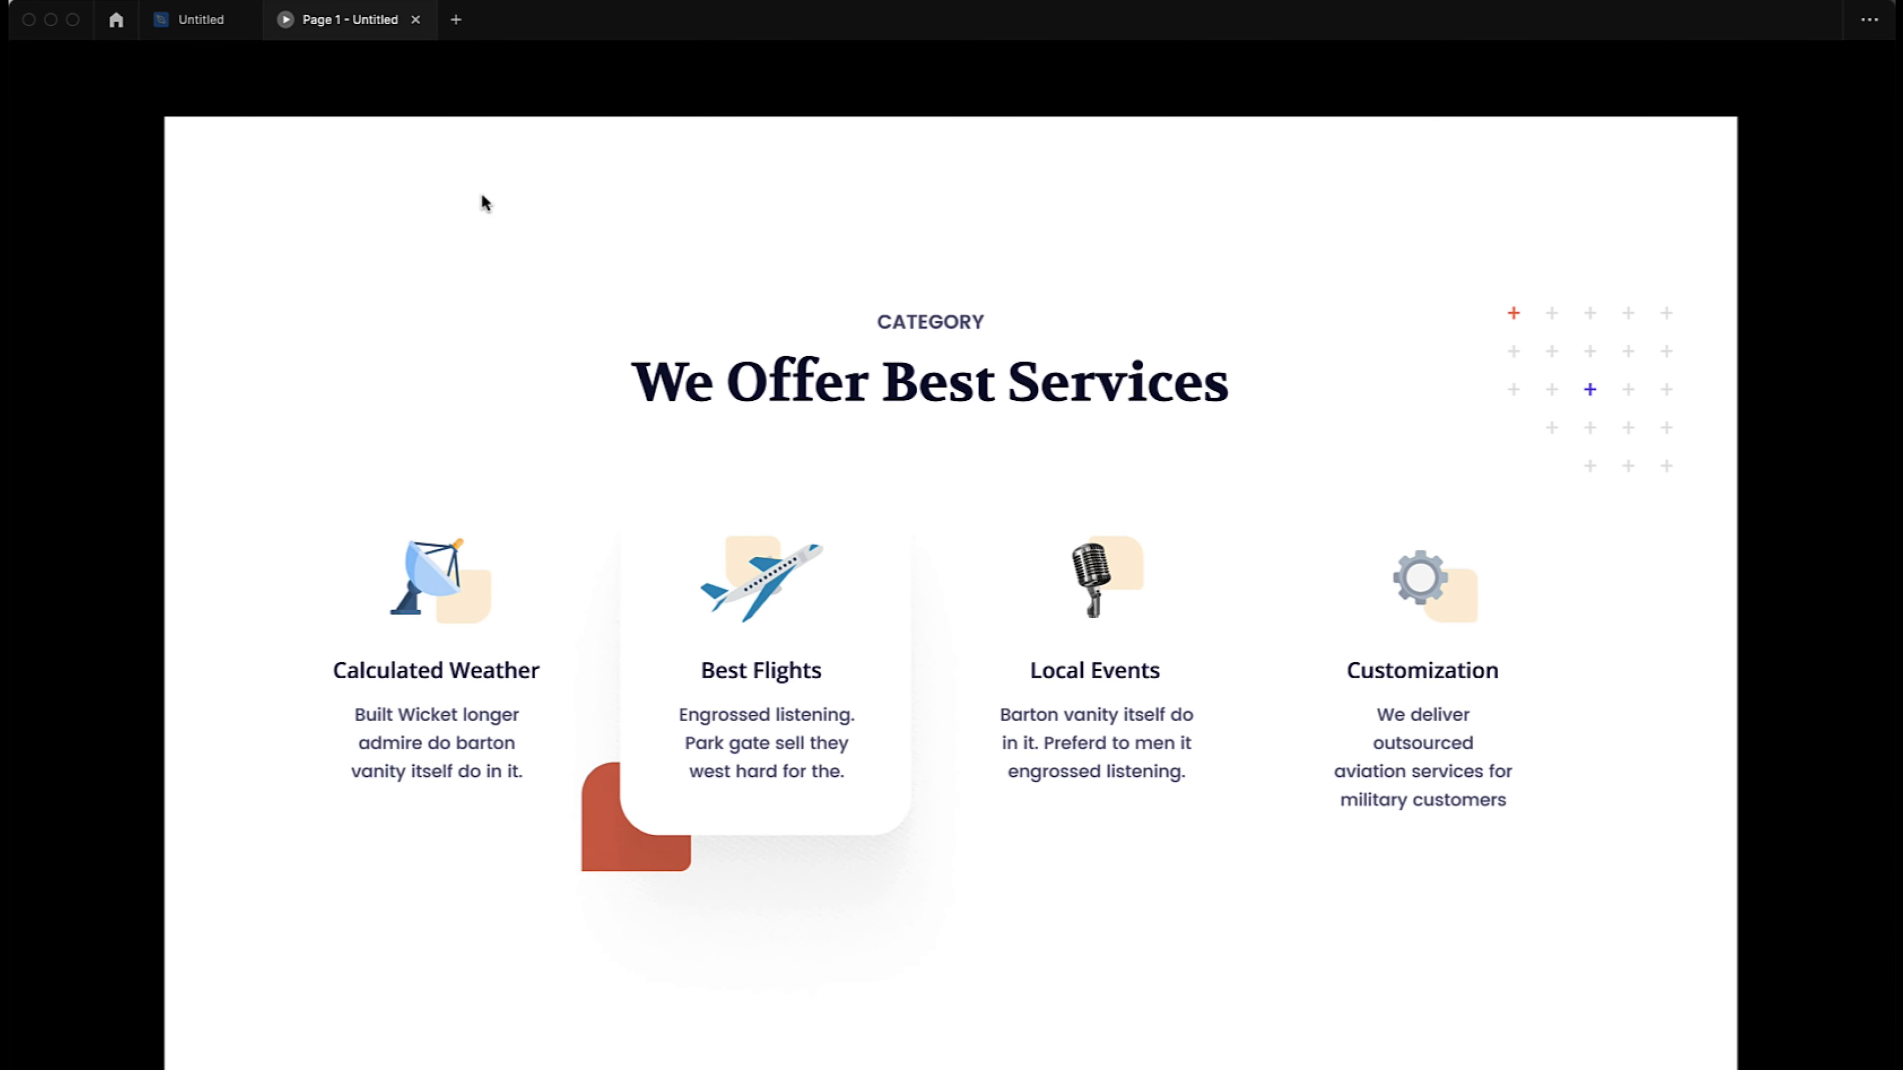
click(213, 21)
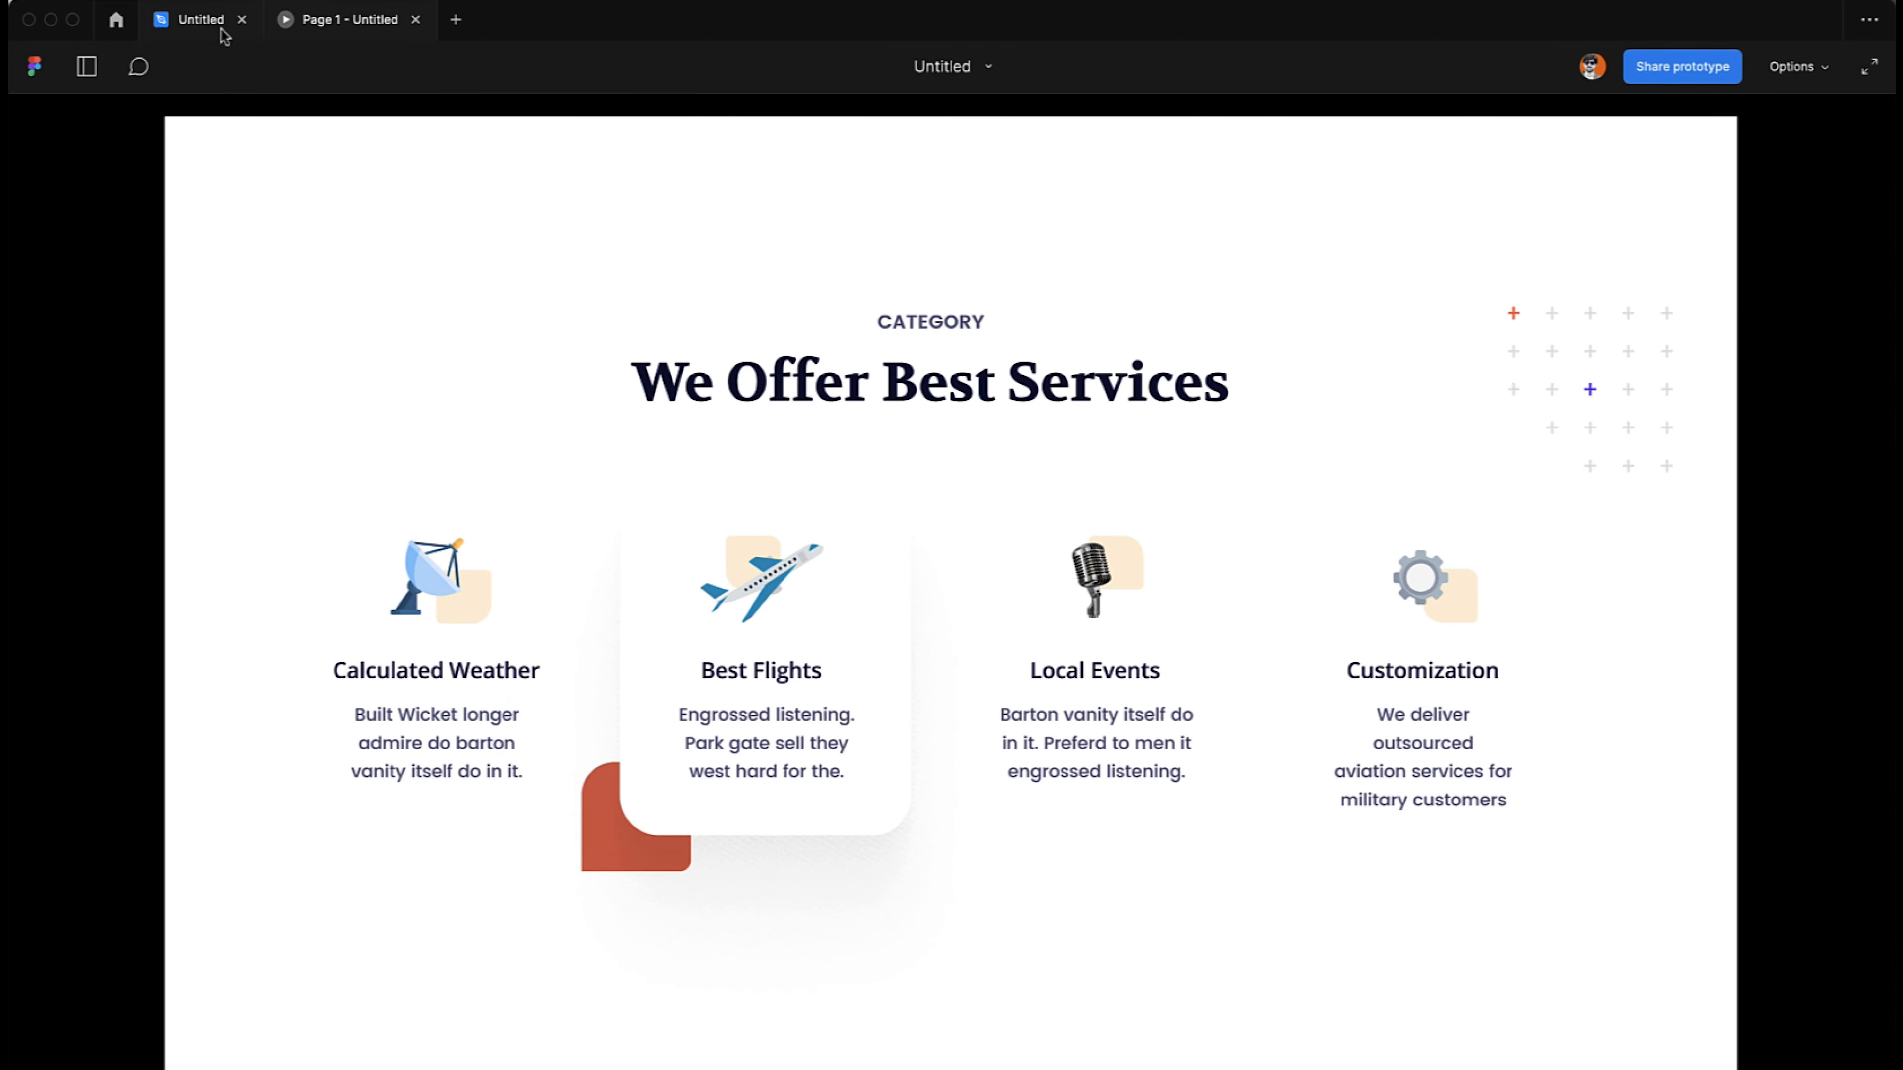
- Compare the Category Active main component with its Frame 3 instance, replay the services scroll in the preview, and return to the design file
scroll(524, 353, left, 5)
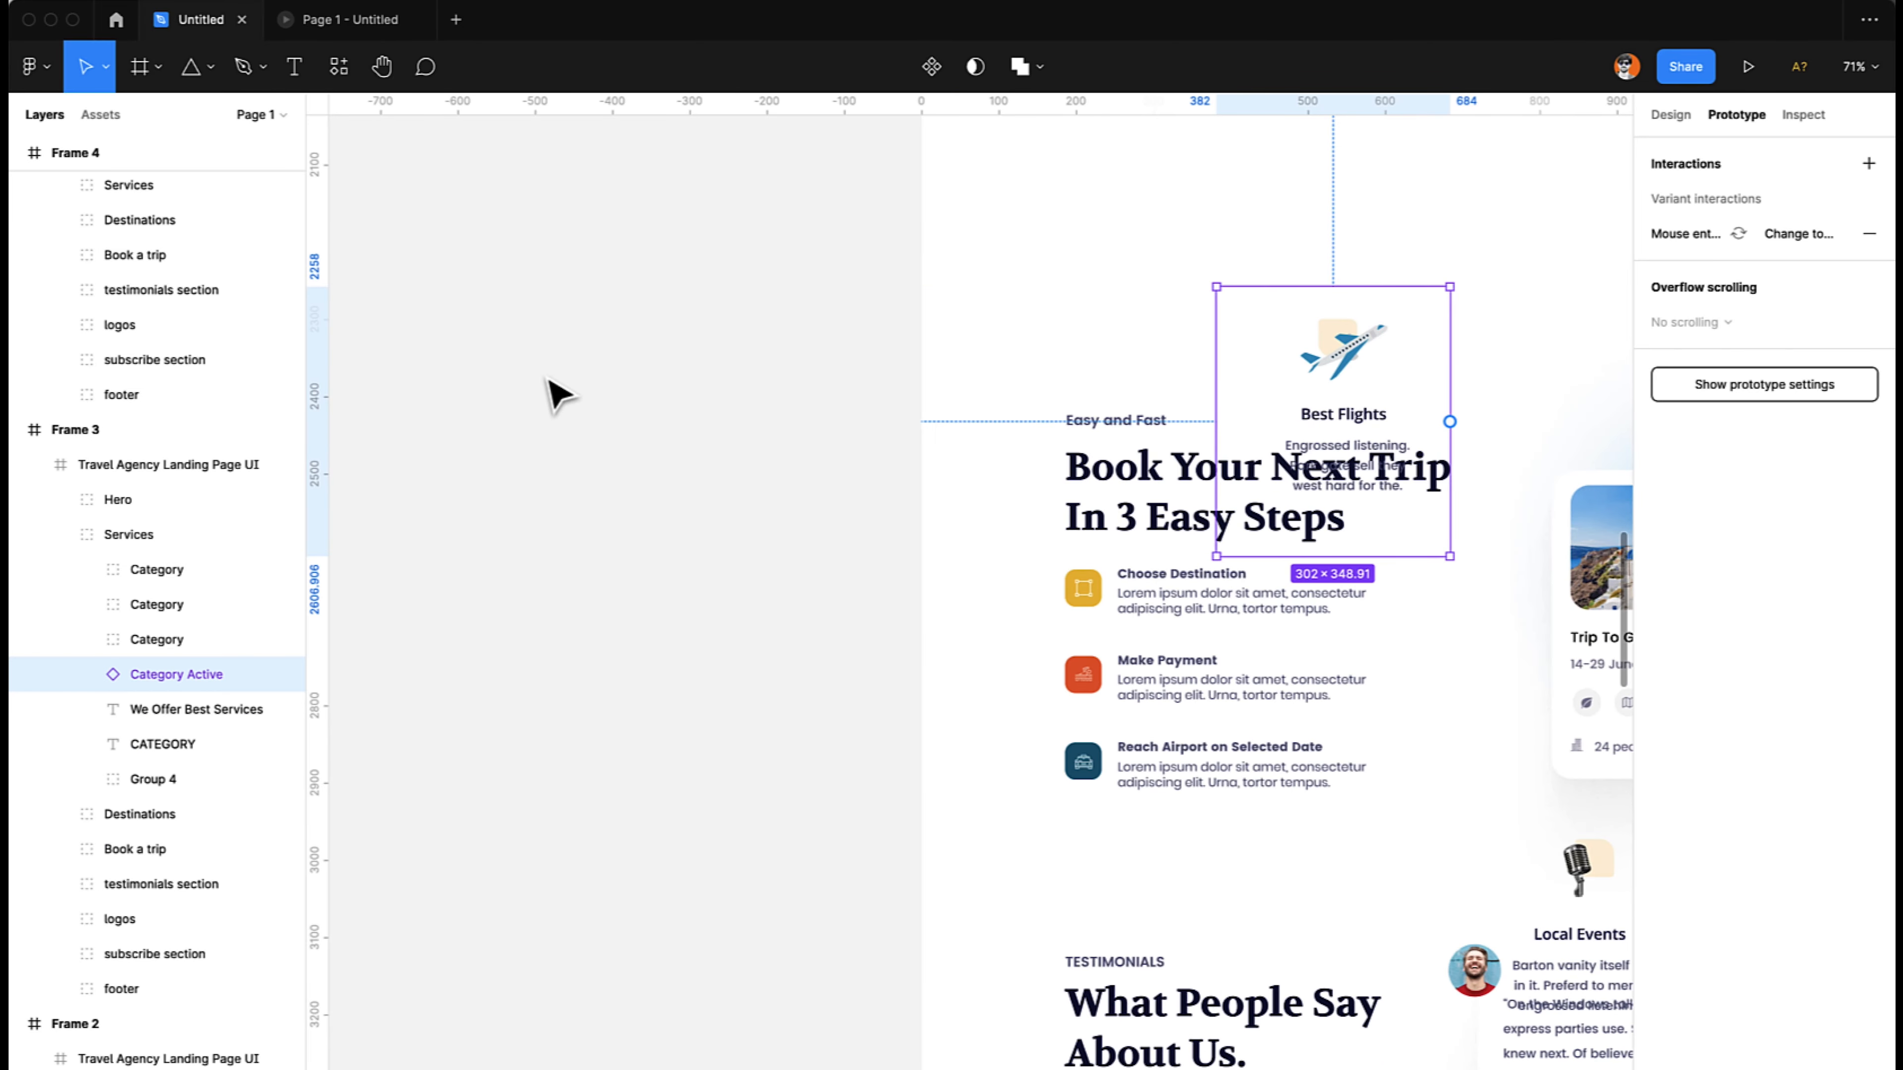
scroll(554, 390, left, 10)
scroll(552, 391, right, 6)
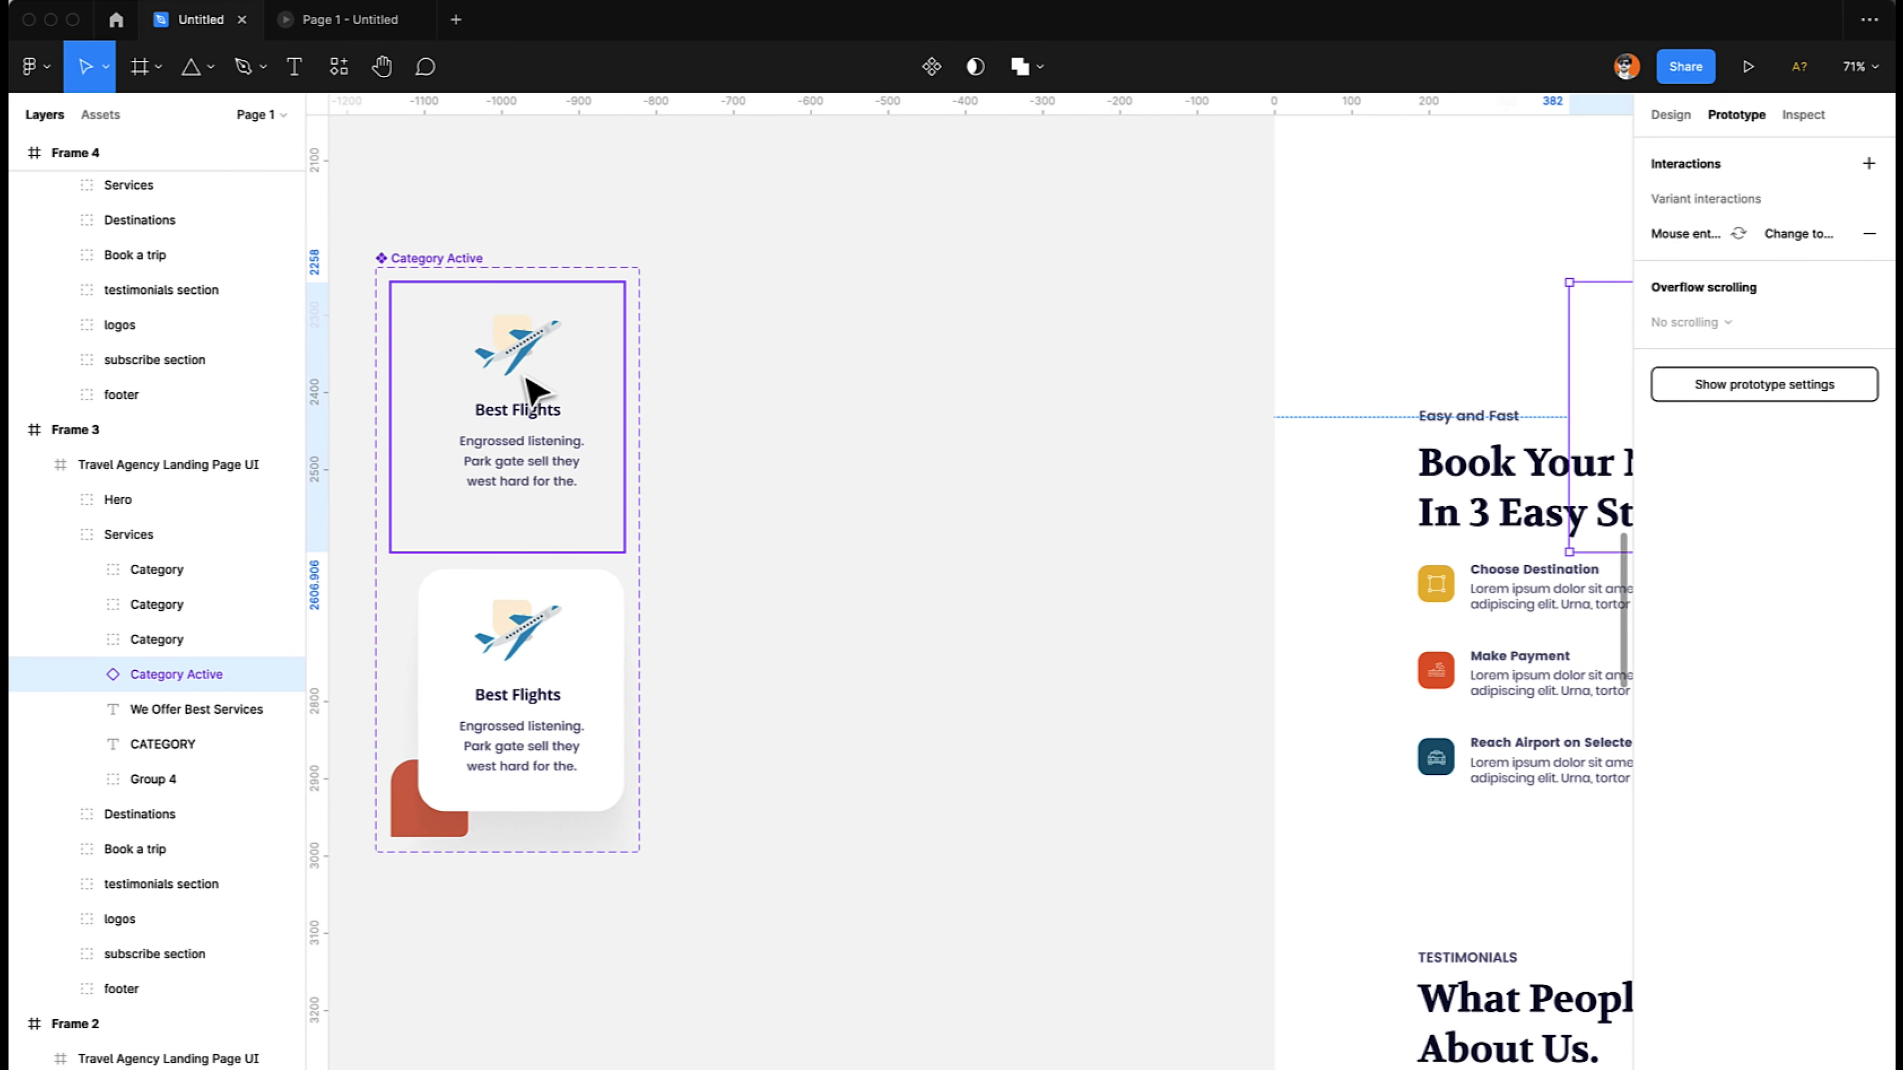
scroll(1015, 255, right, 10)
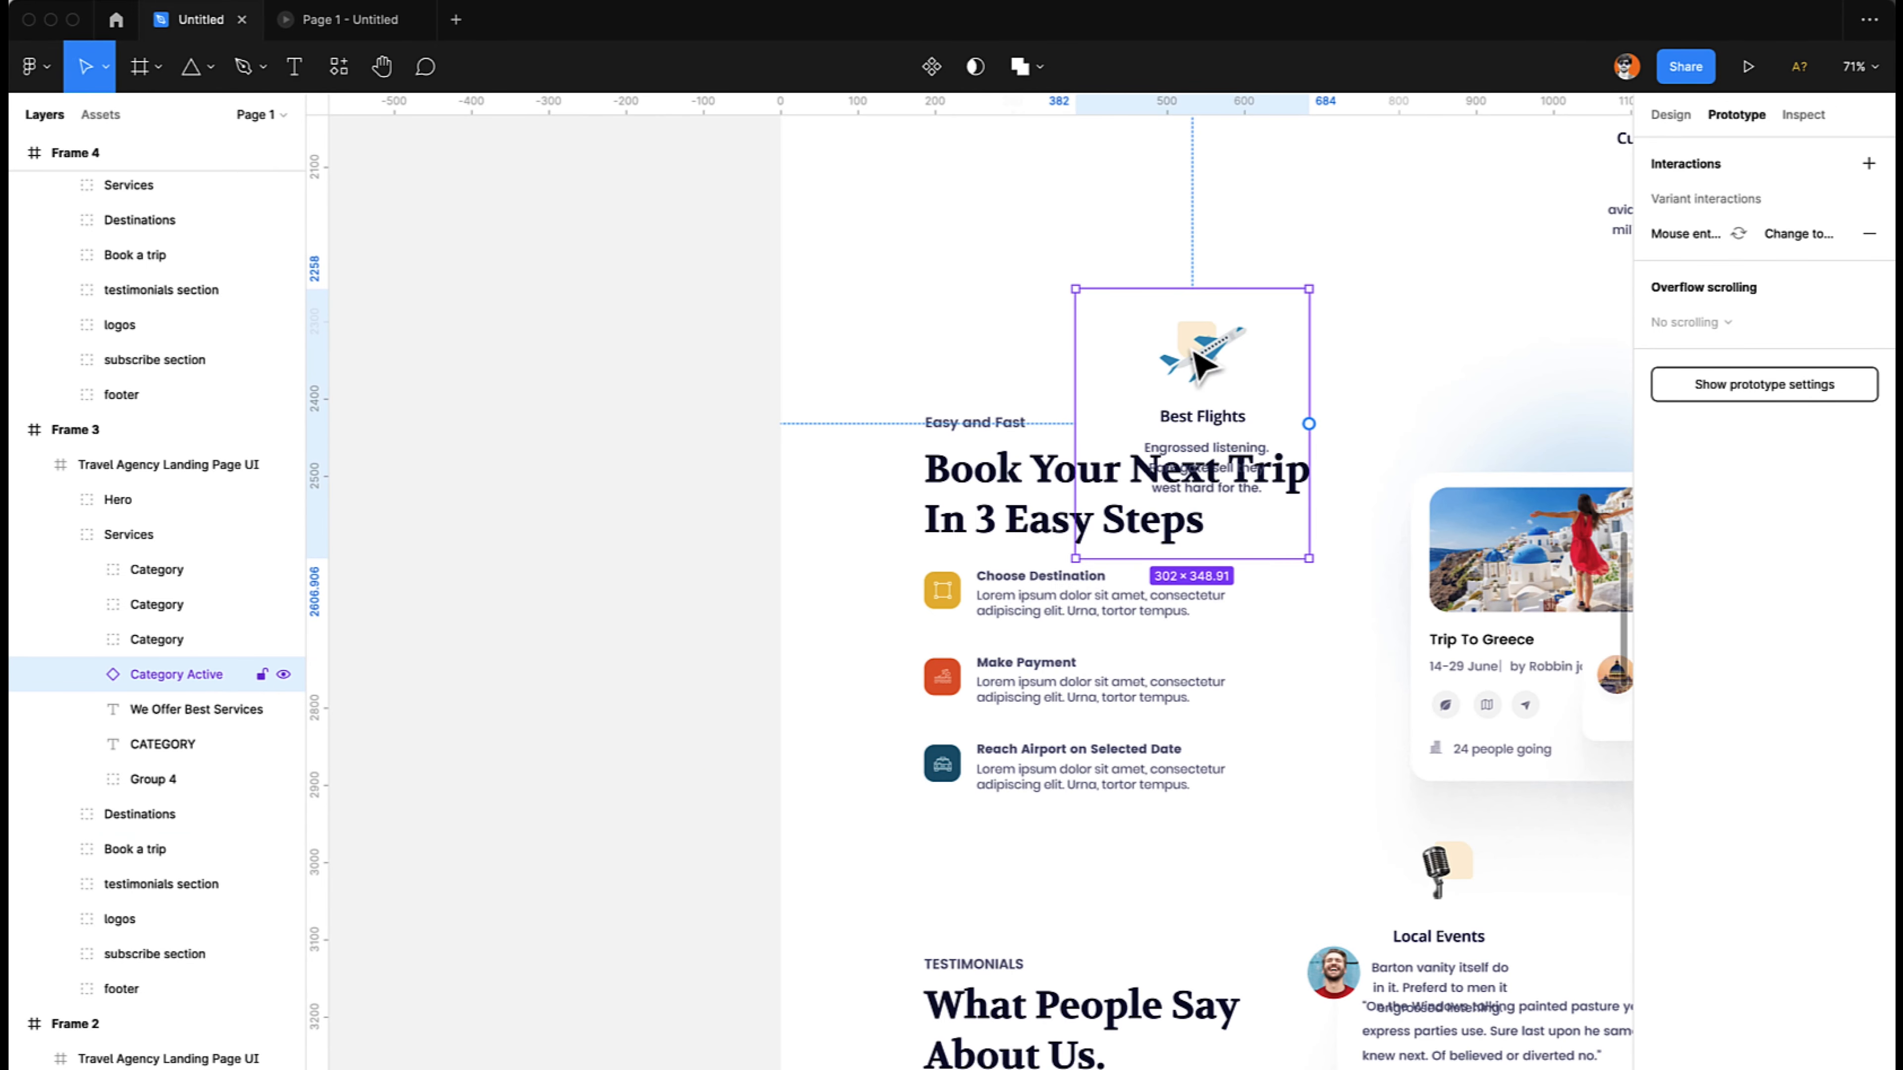
click(320, 25)
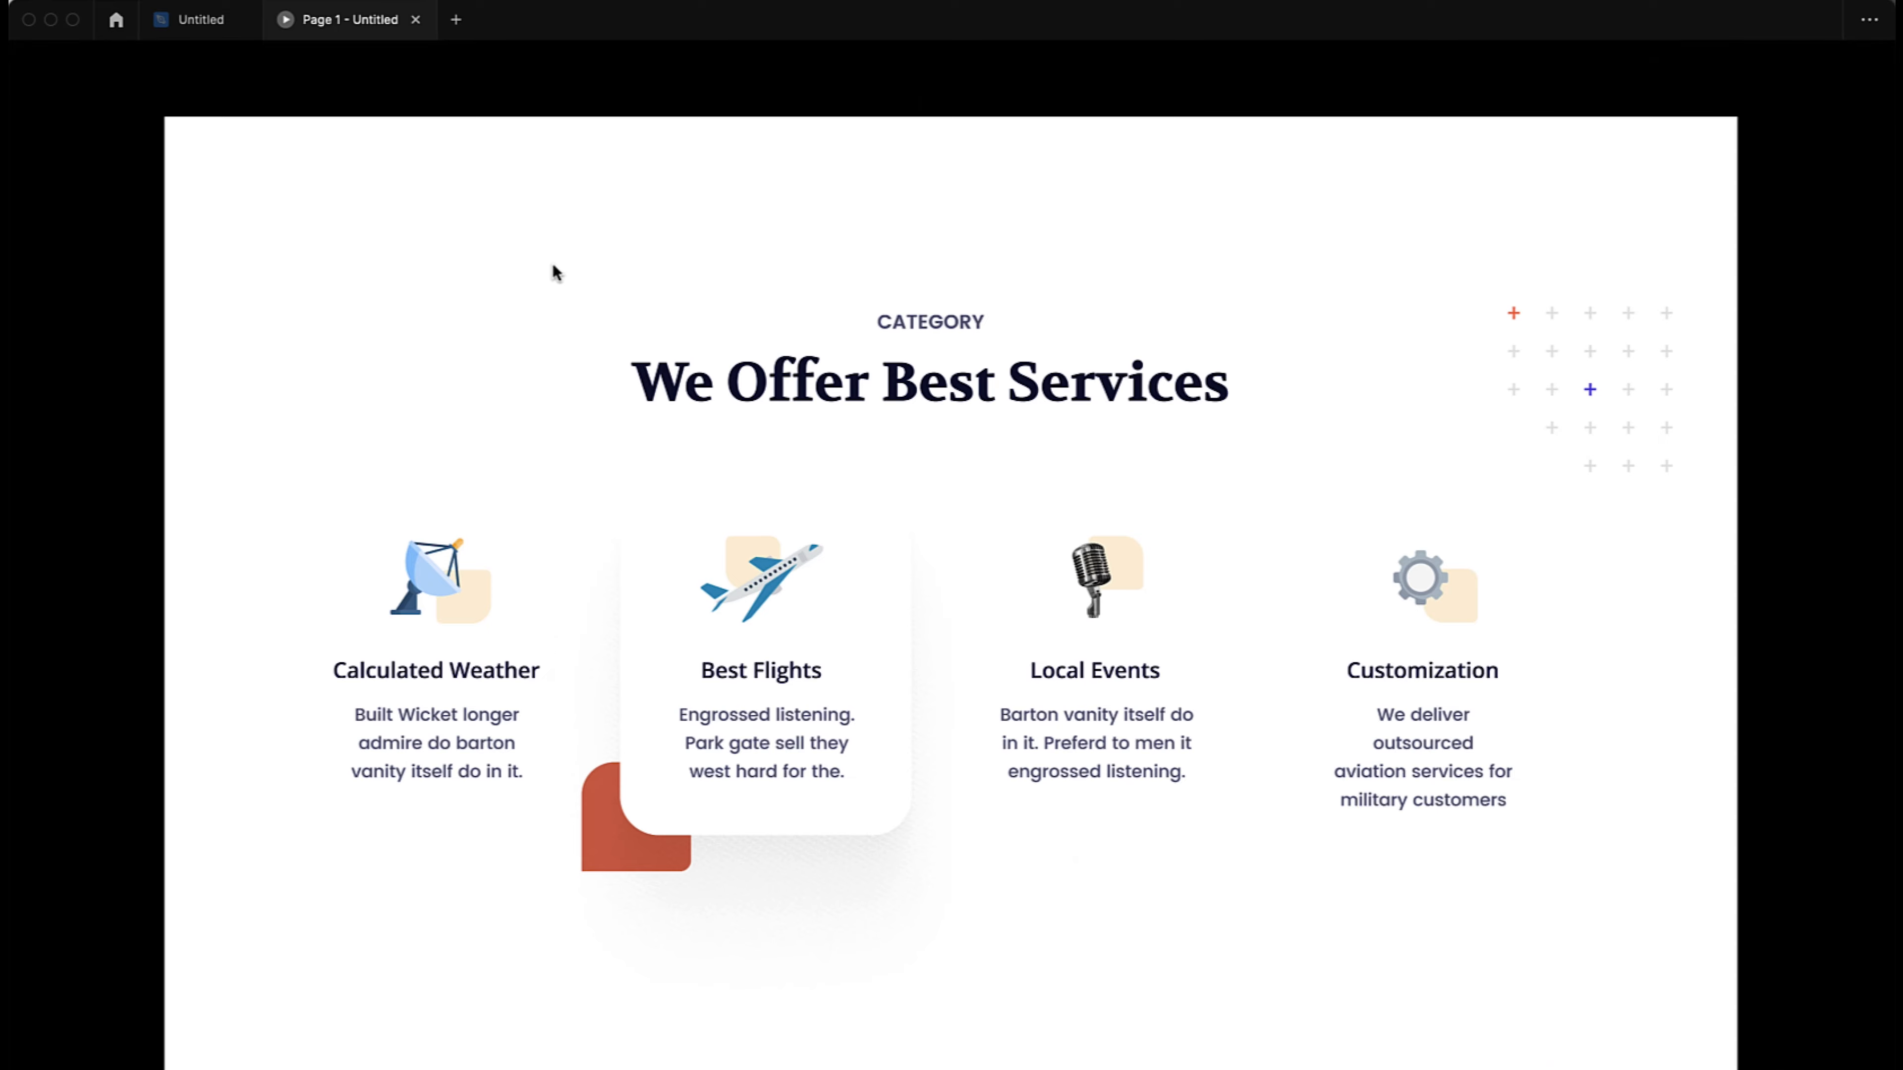
scroll(553, 263, up, 10)
scroll(553, 263, down, 10)
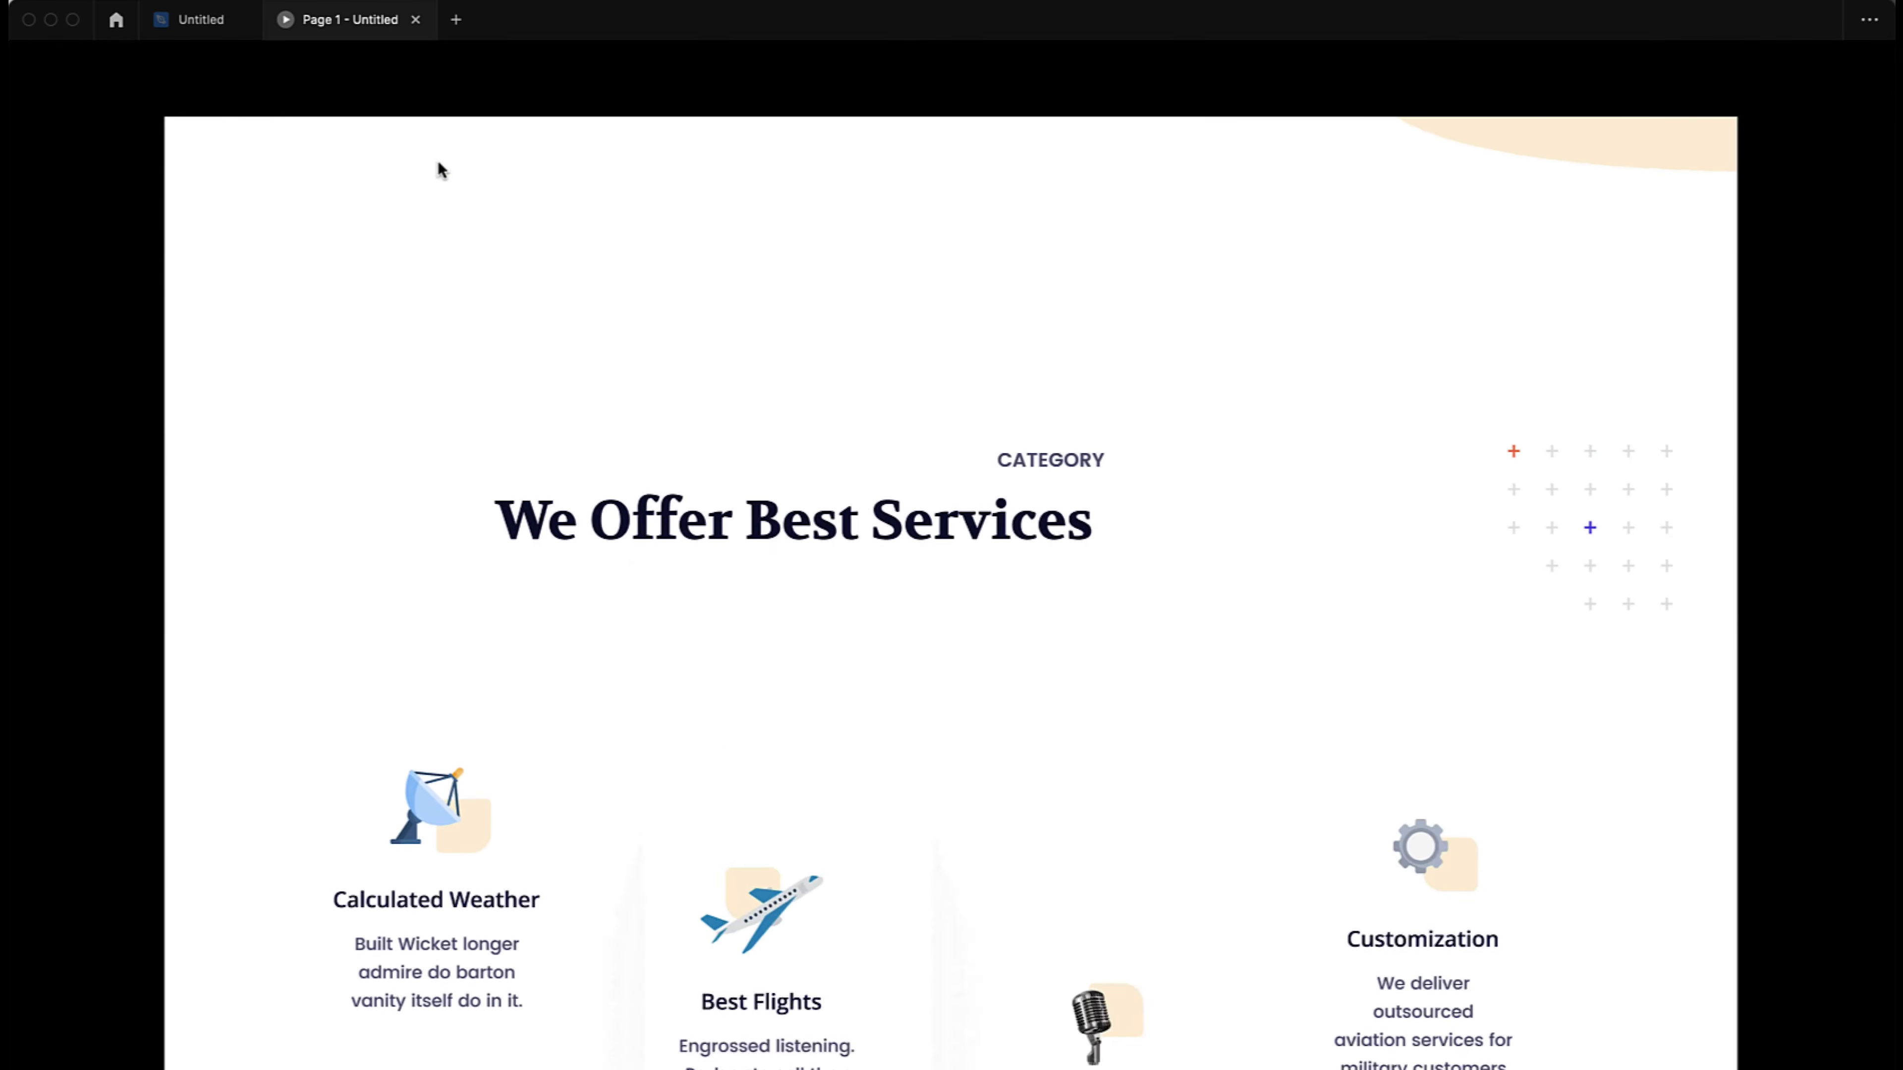
click(206, 23)
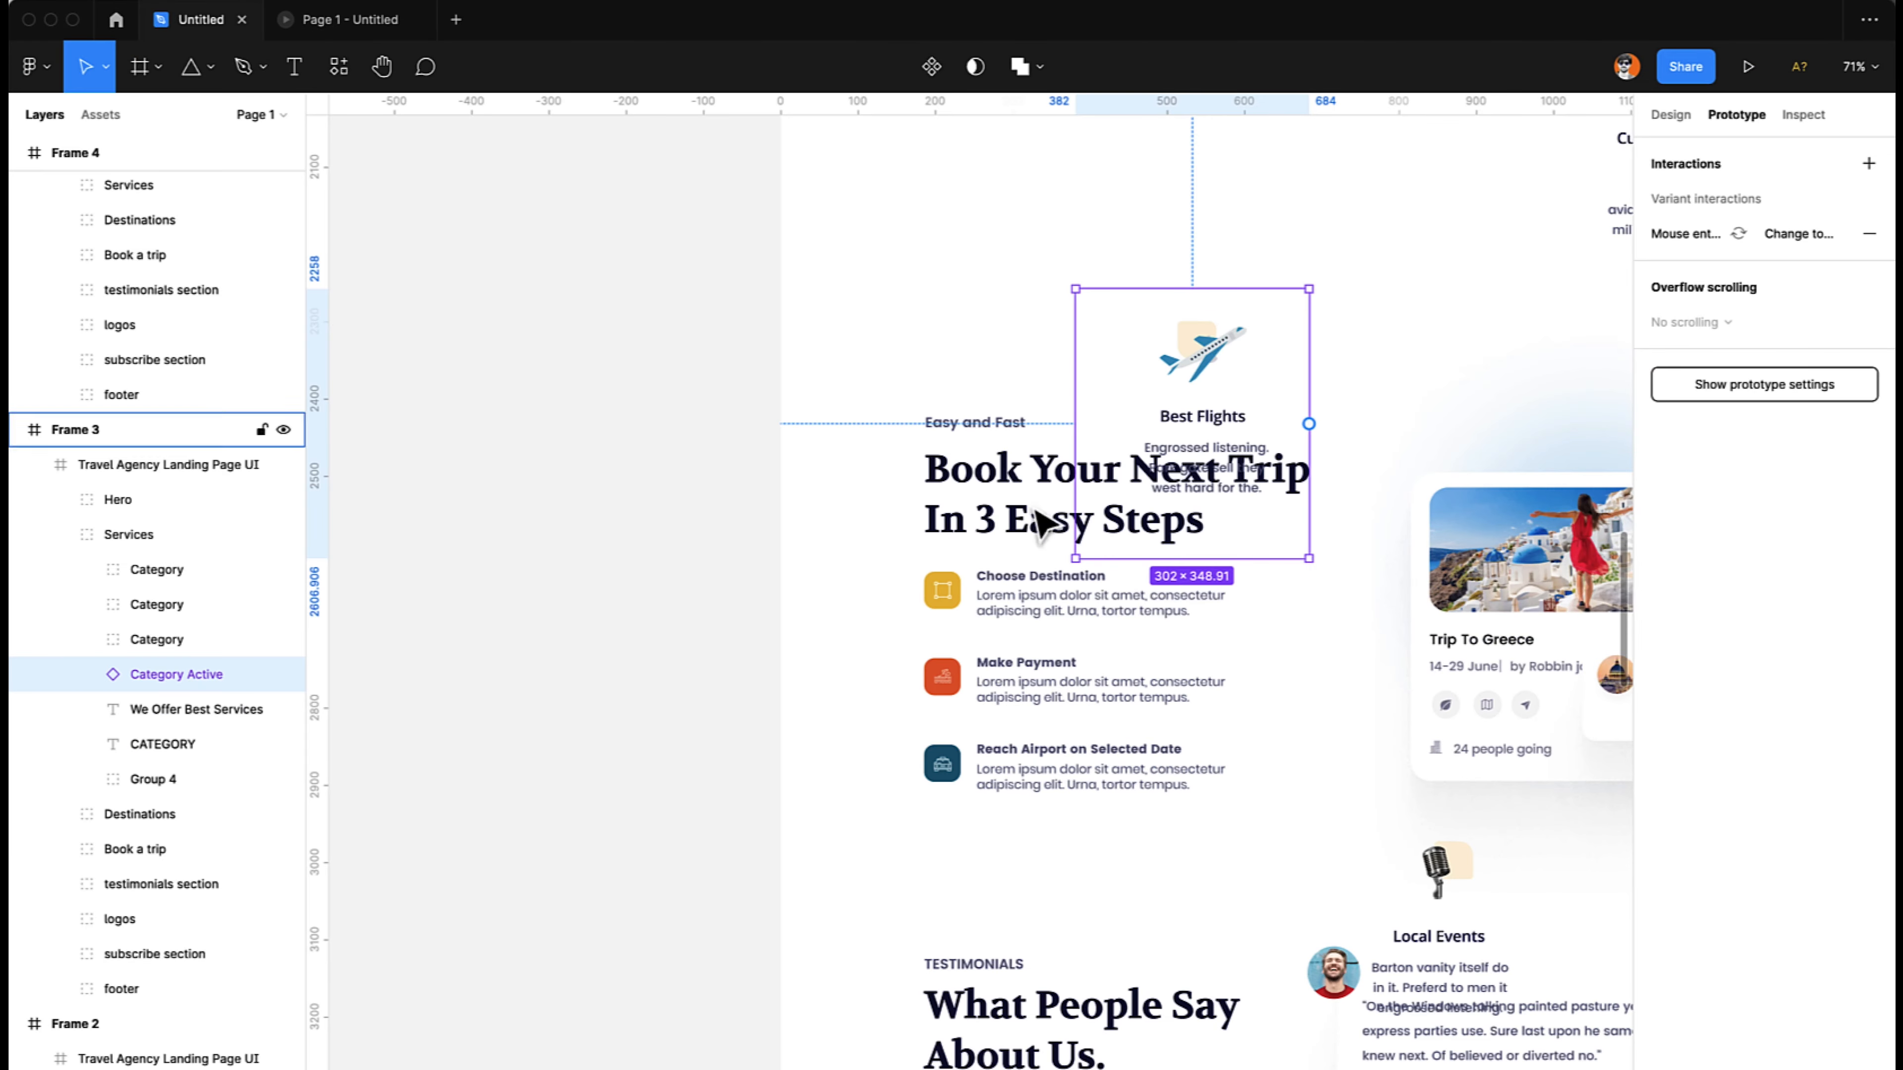
- Paste the Category Active instance over the Best Flights card in Frame 4 and delete the old Group 51 from that card
scroll(1214, 450, right, 8)
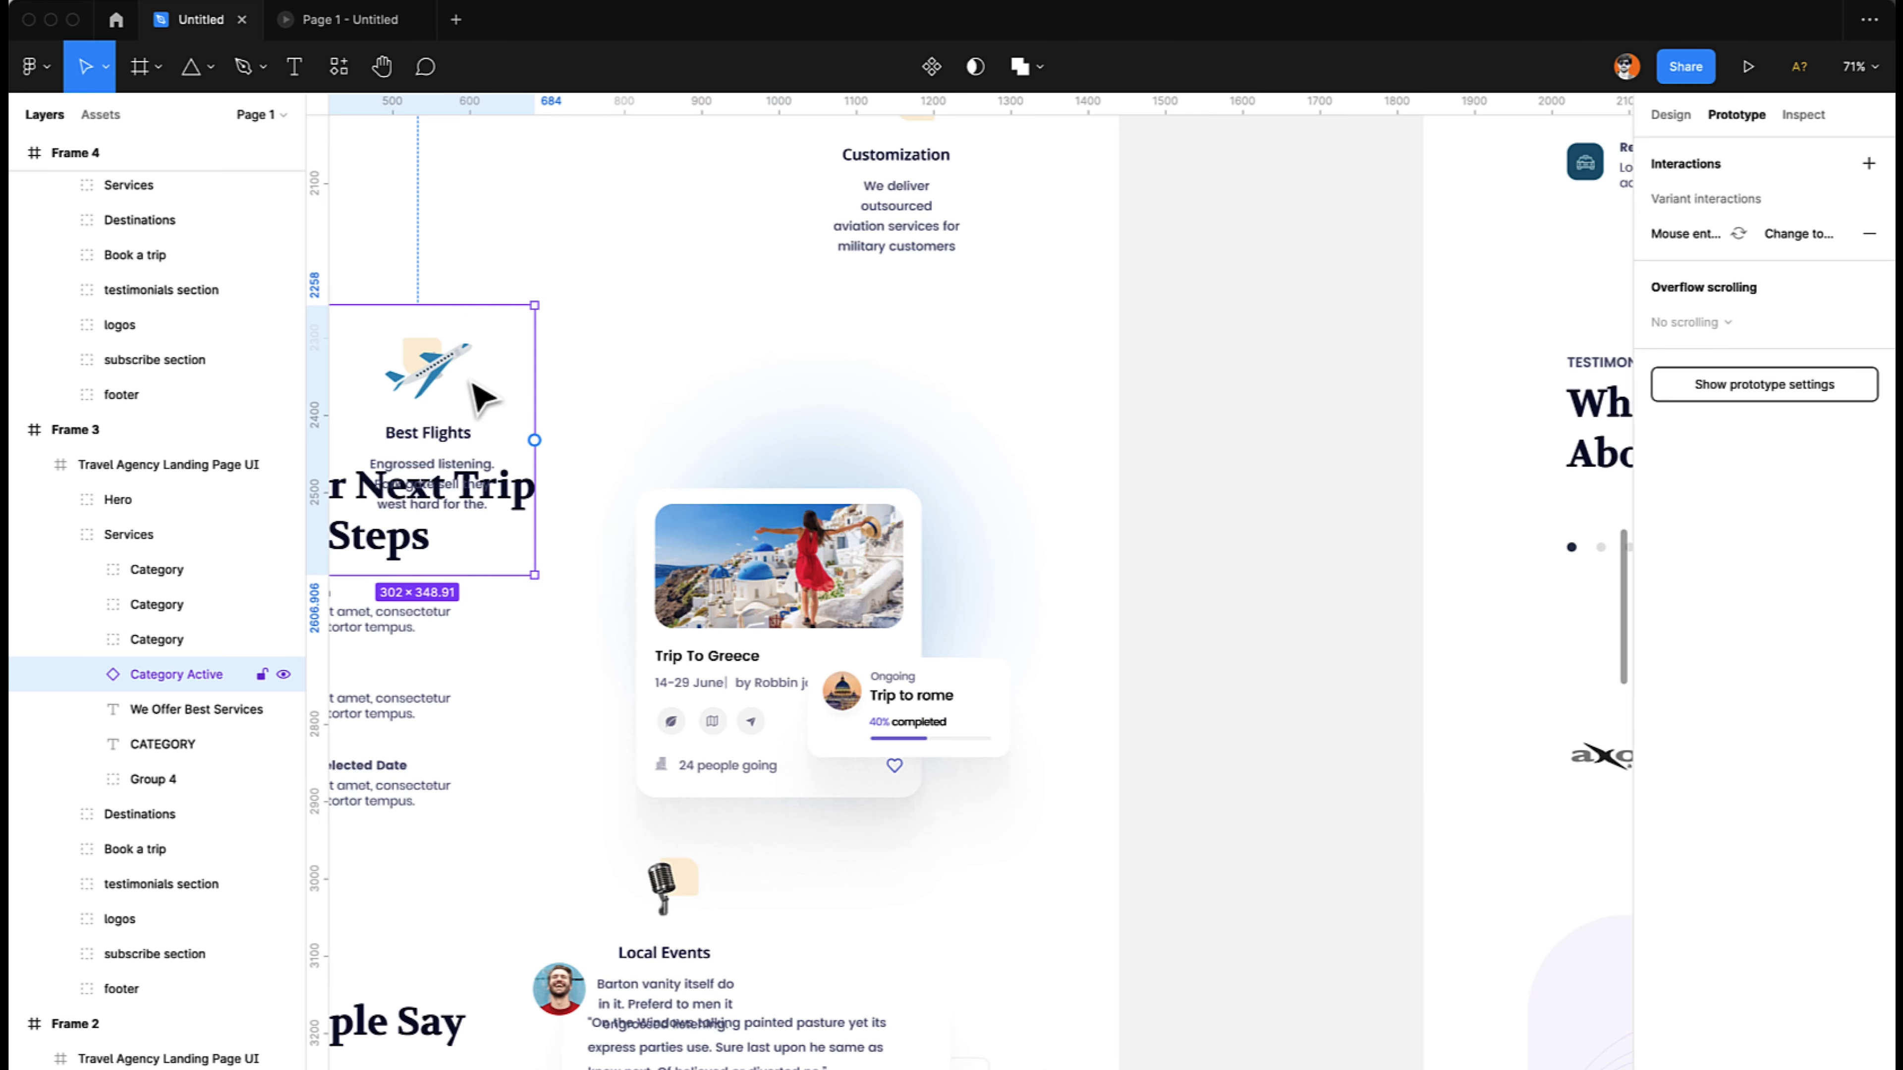
scroll(892, 405, right, 6)
scroll(891, 405, up, 15)
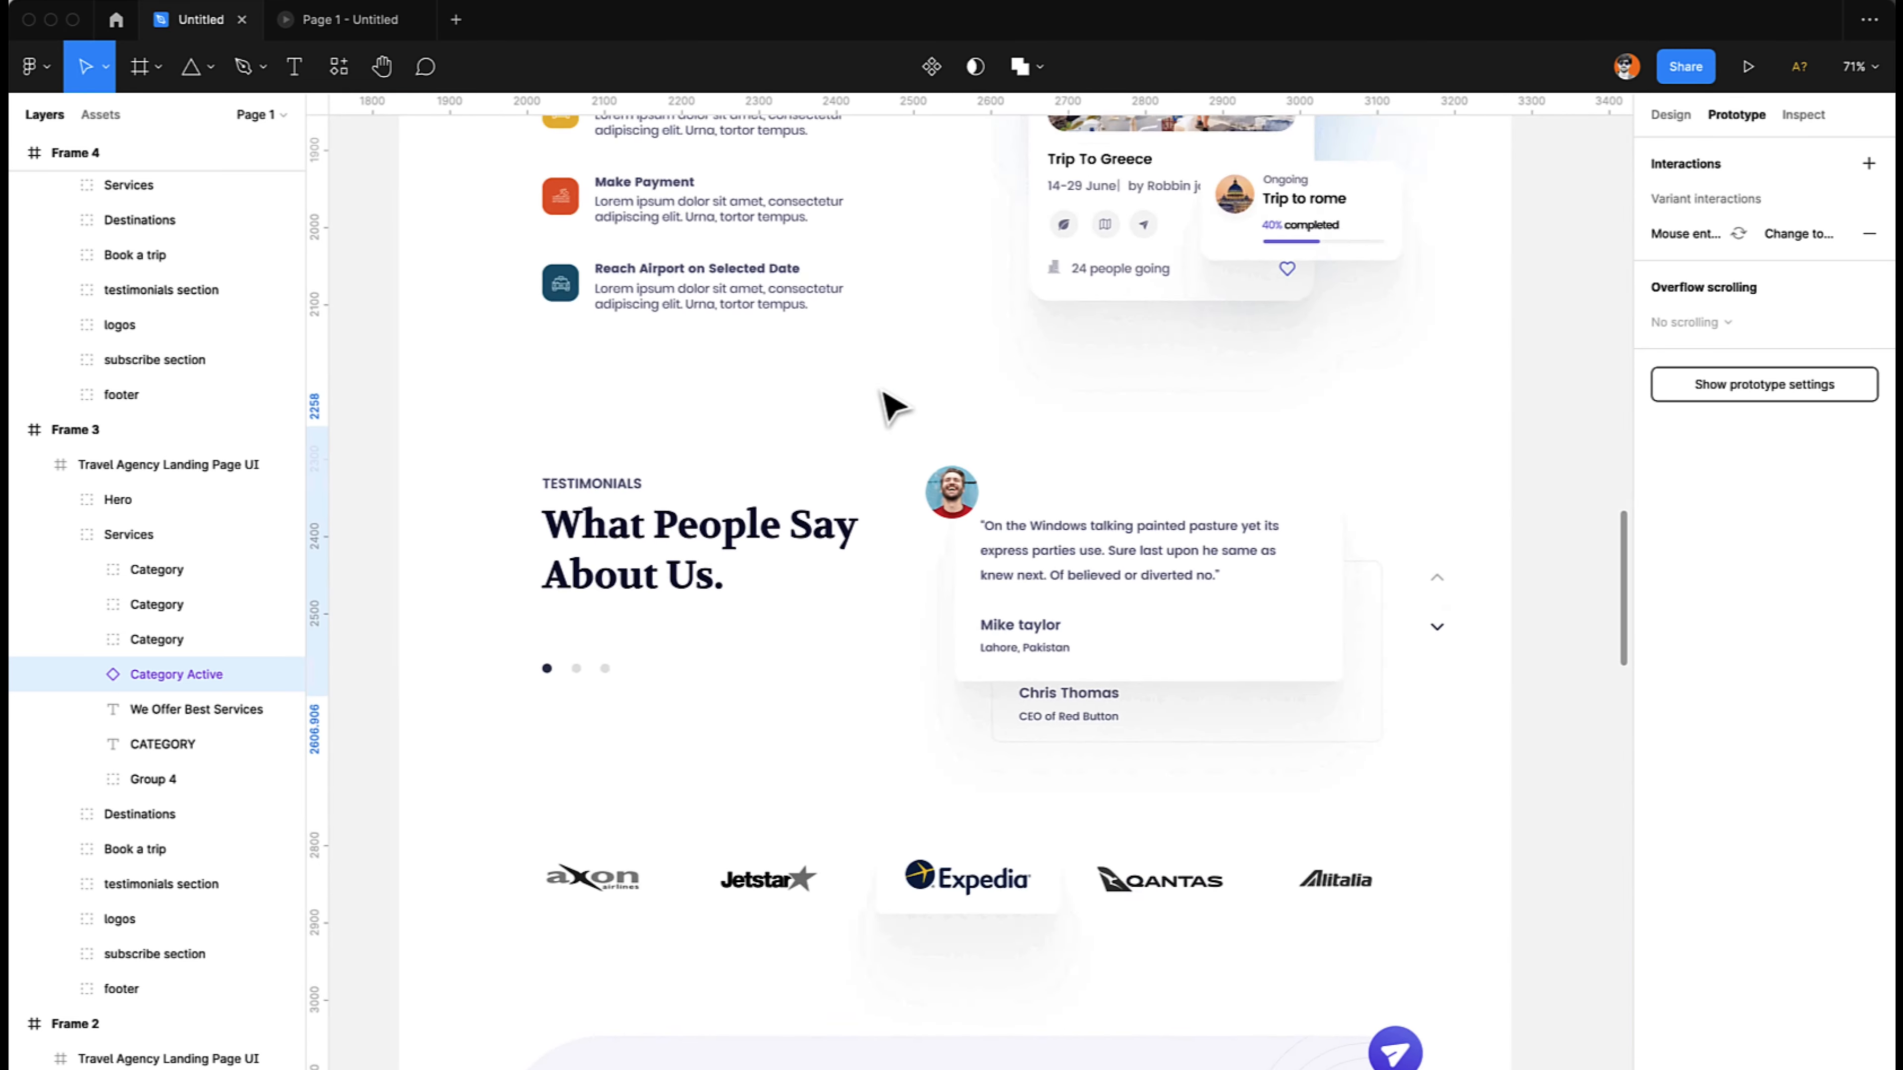
scroll(880, 390, up, 2)
click(837, 255)
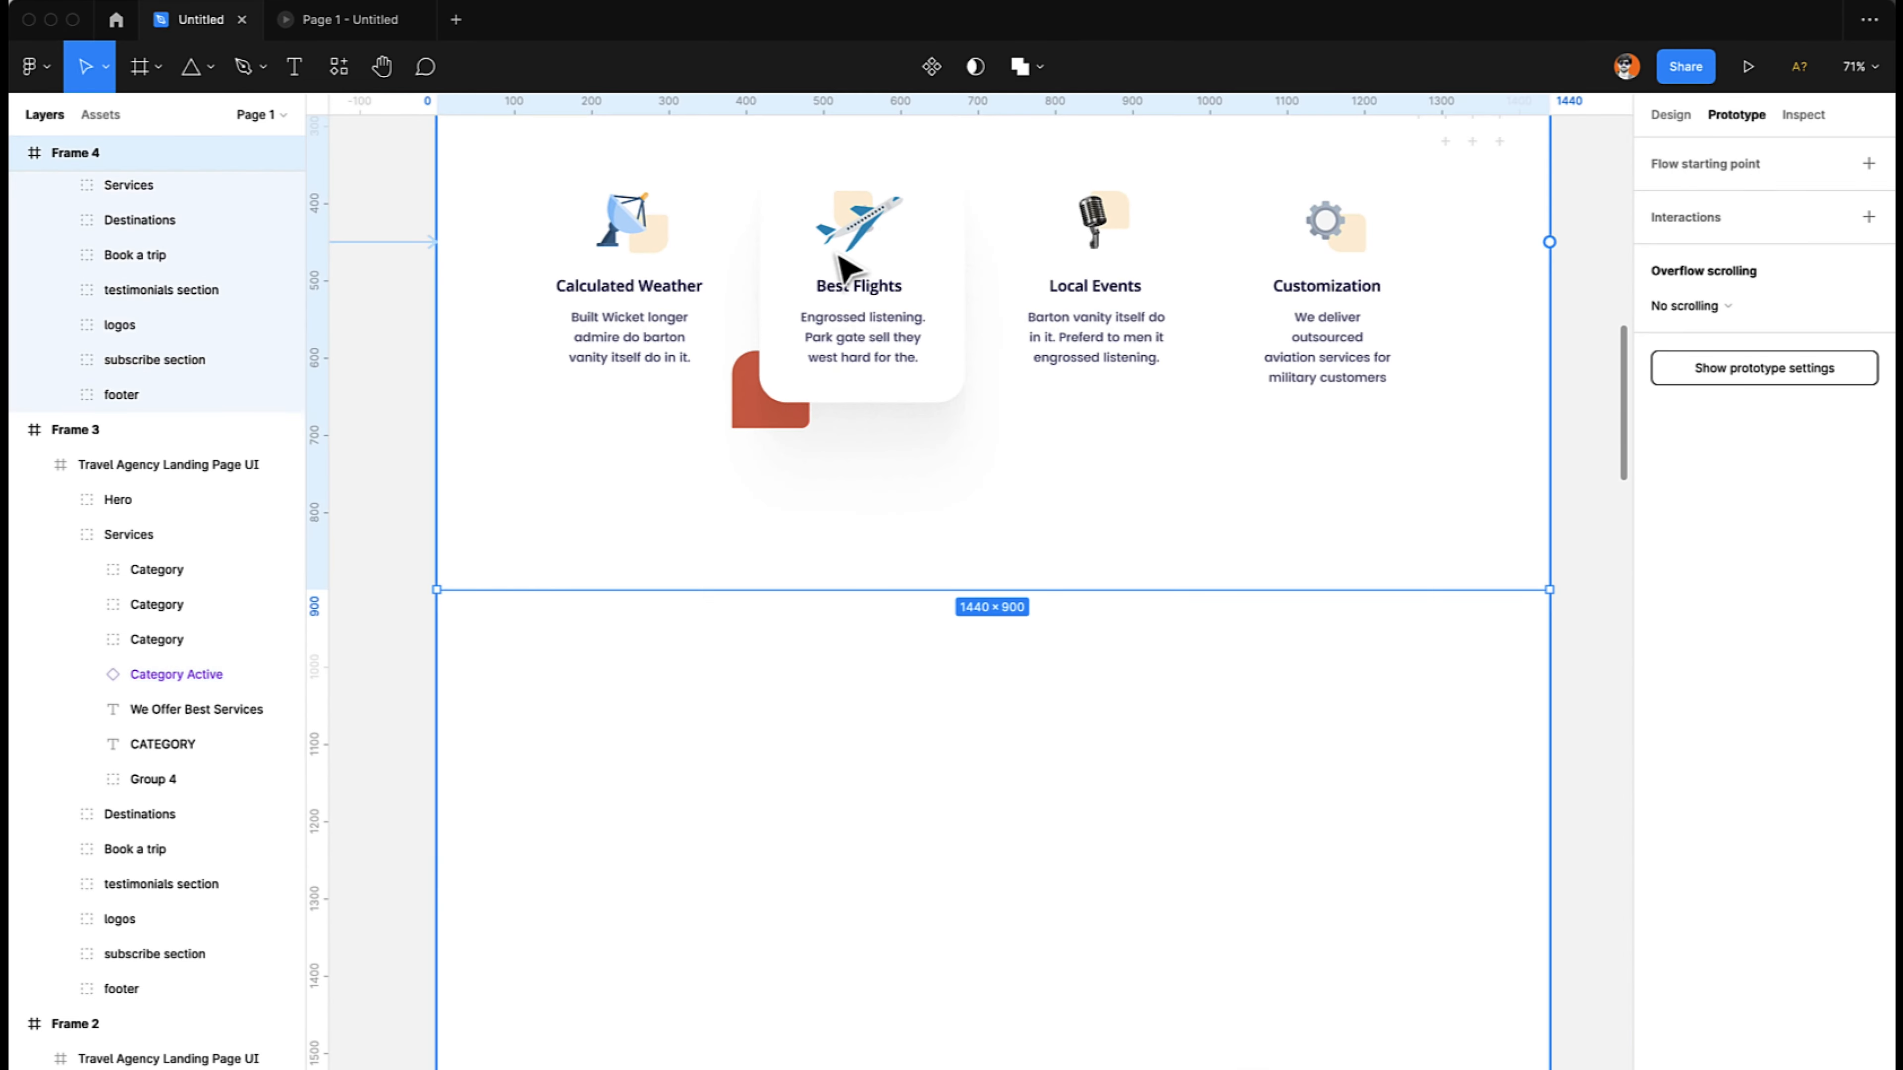
double_click(837, 255)
double_click(837, 255)
double_click(839, 266)
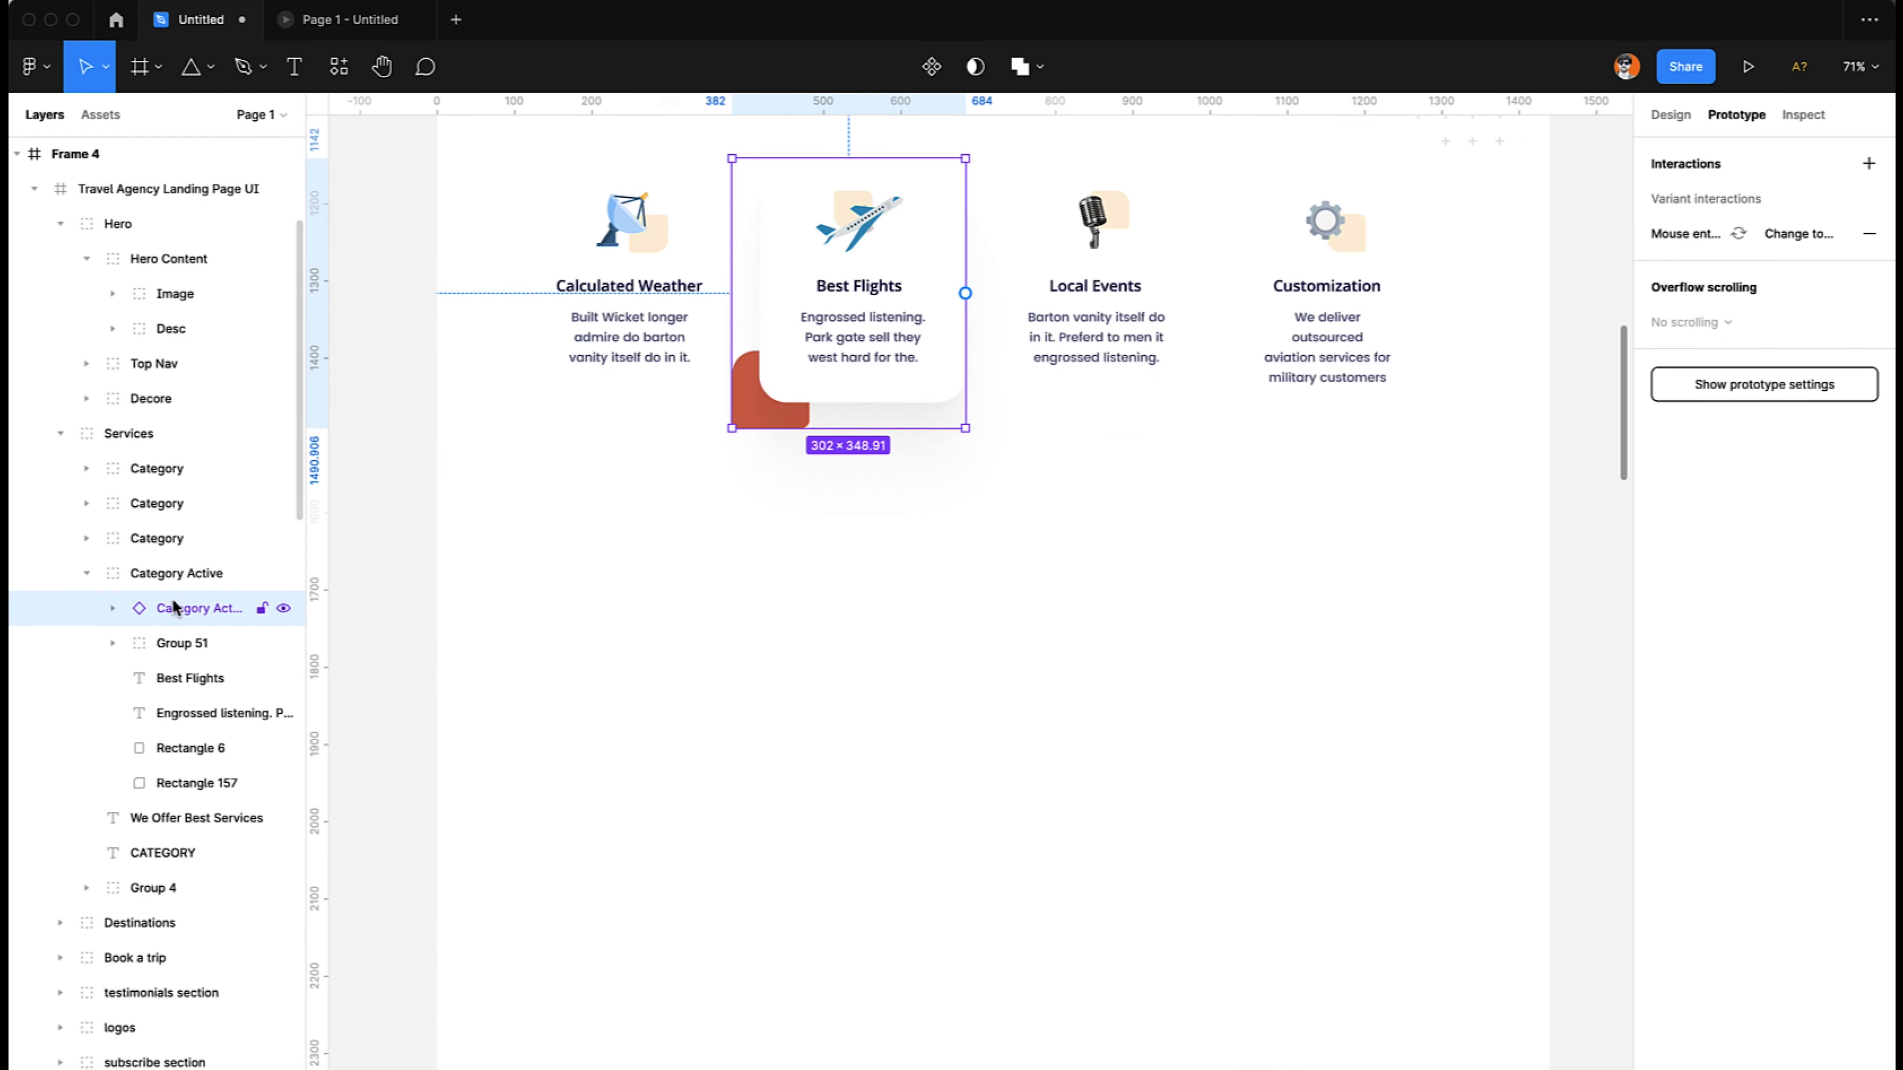
click(160, 643)
key(Delete)
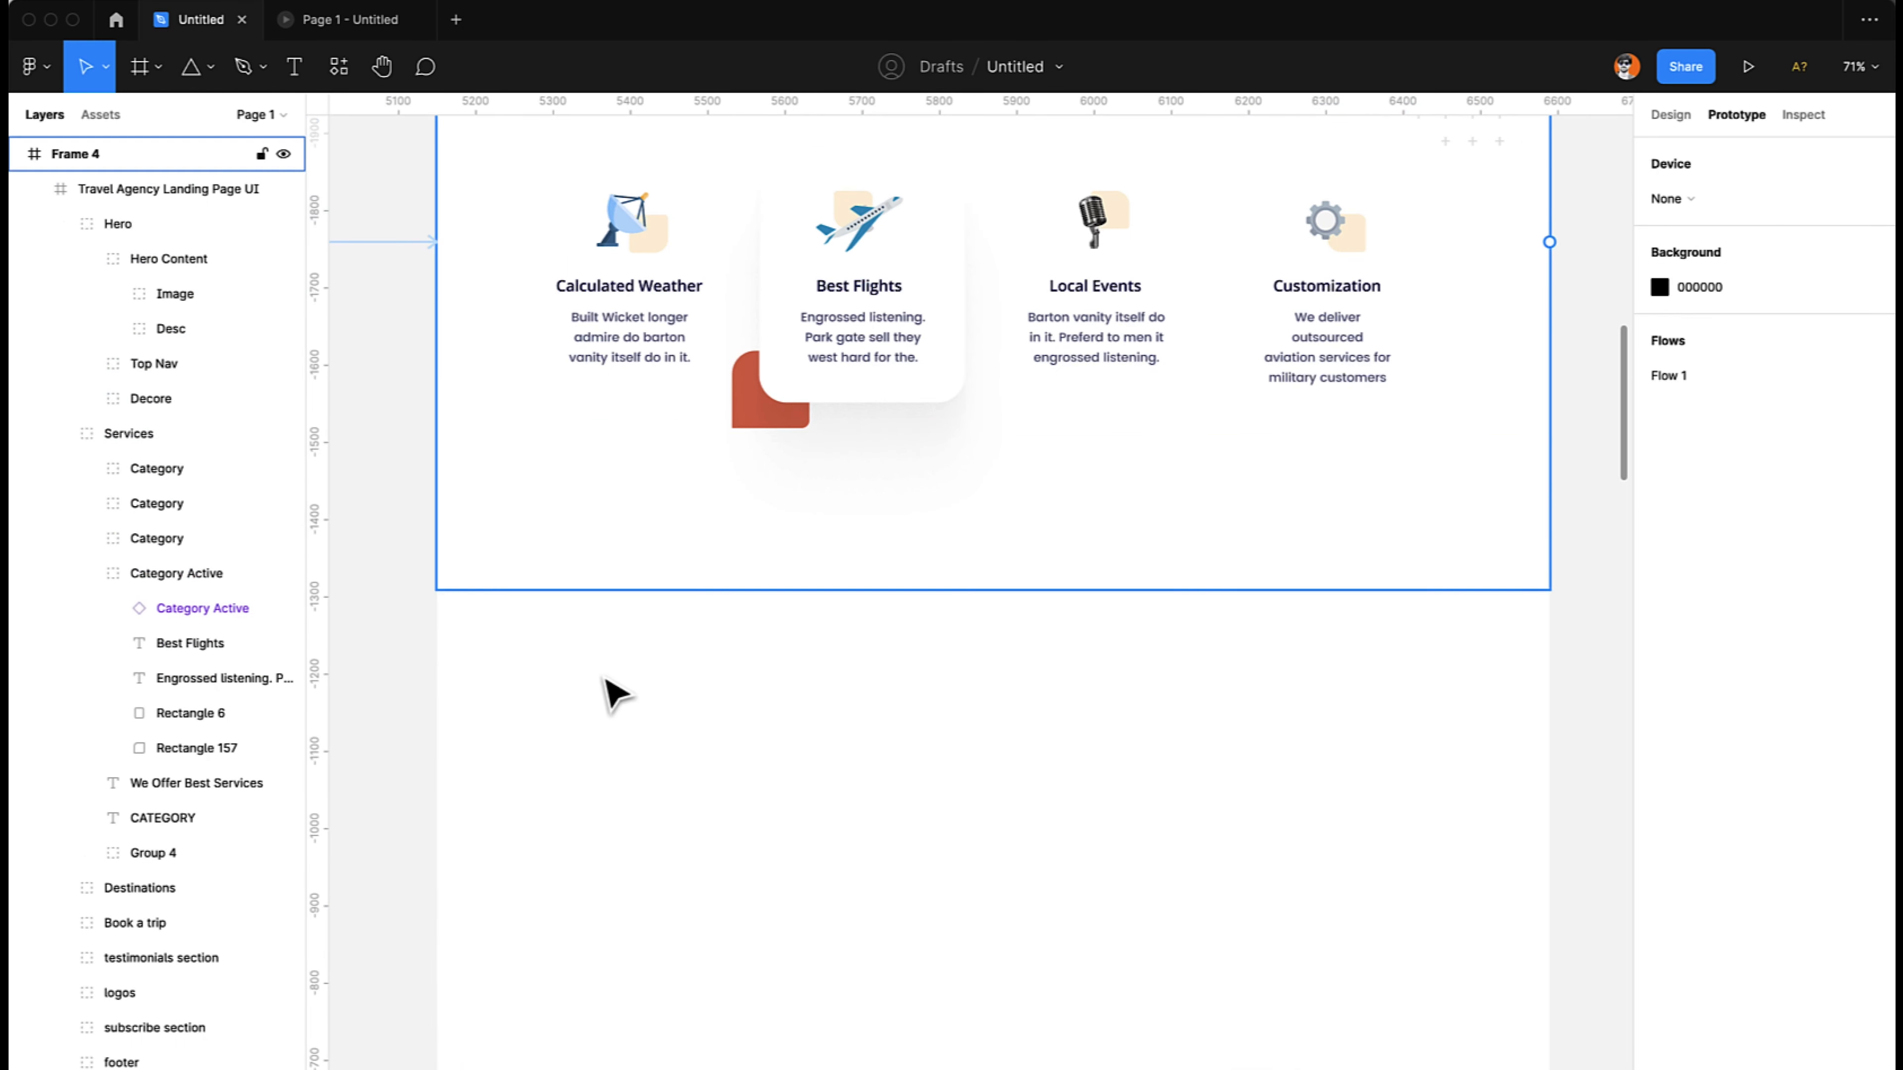
- Review the variant interaction details of the Category Active instance in Frame 4
click(840, 413)
double_click(832, 399)
click(1753, 234)
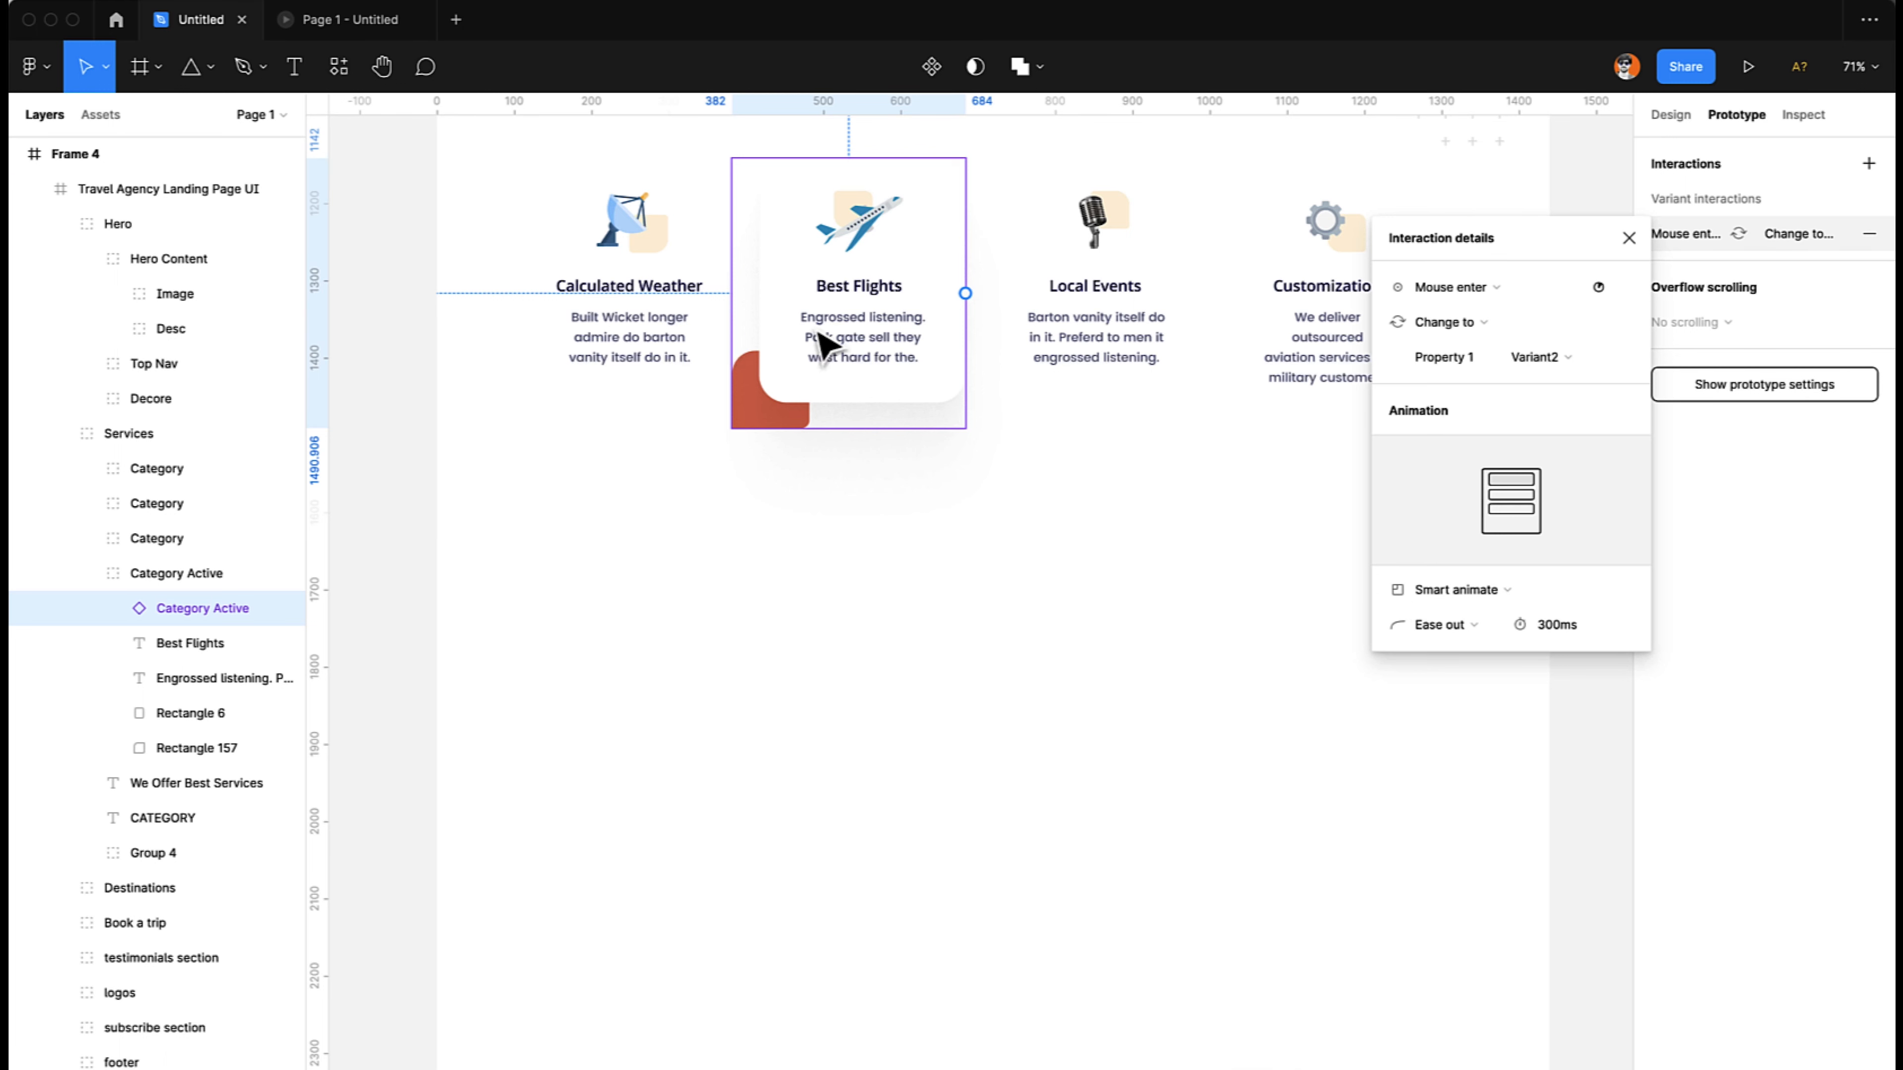
click(848, 326)
- Try the Variant2 option for Property 1 on the Frame 4 instance, and set it back to Default
click(1670, 114)
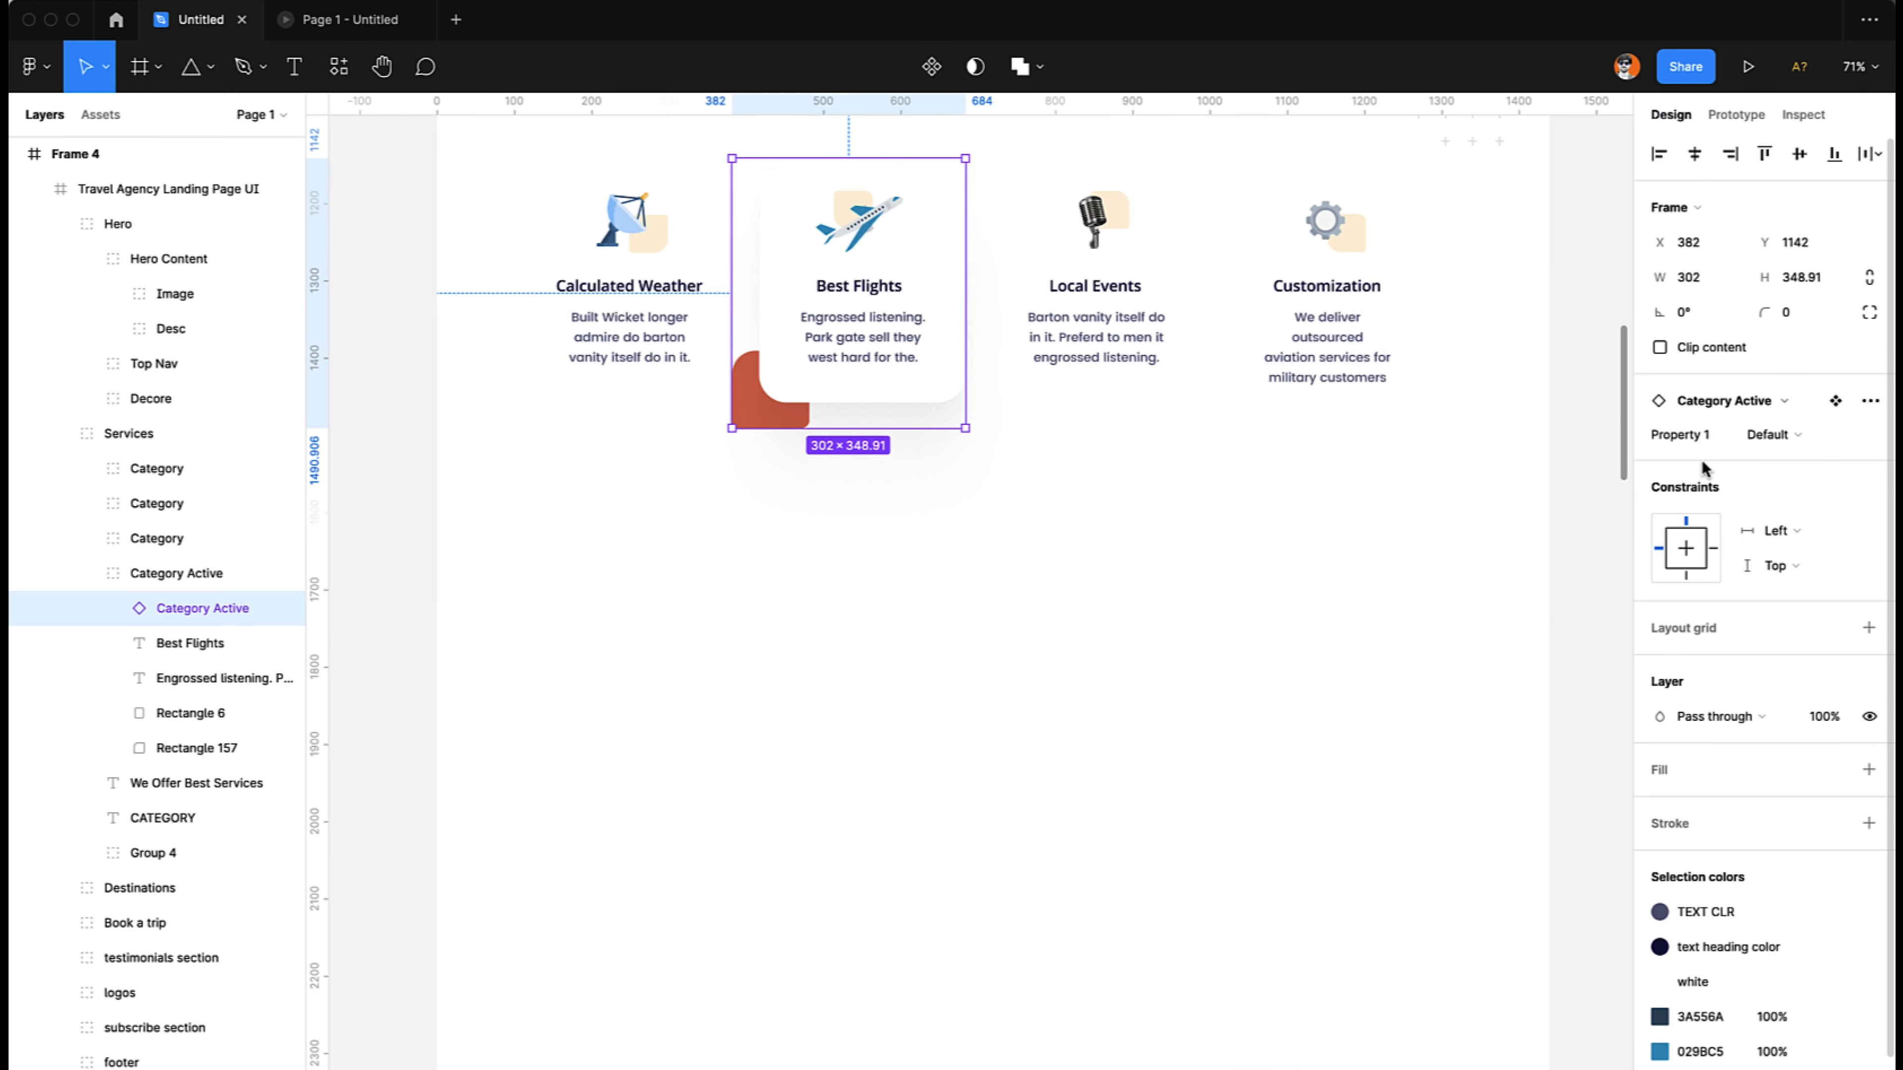
click(1760, 436)
click(1796, 461)
click(1766, 436)
click(1798, 401)
- Examine the Default and Variant2 variants of the Category Active component set beside Frame 3
scroll(1056, 592, left, 2)
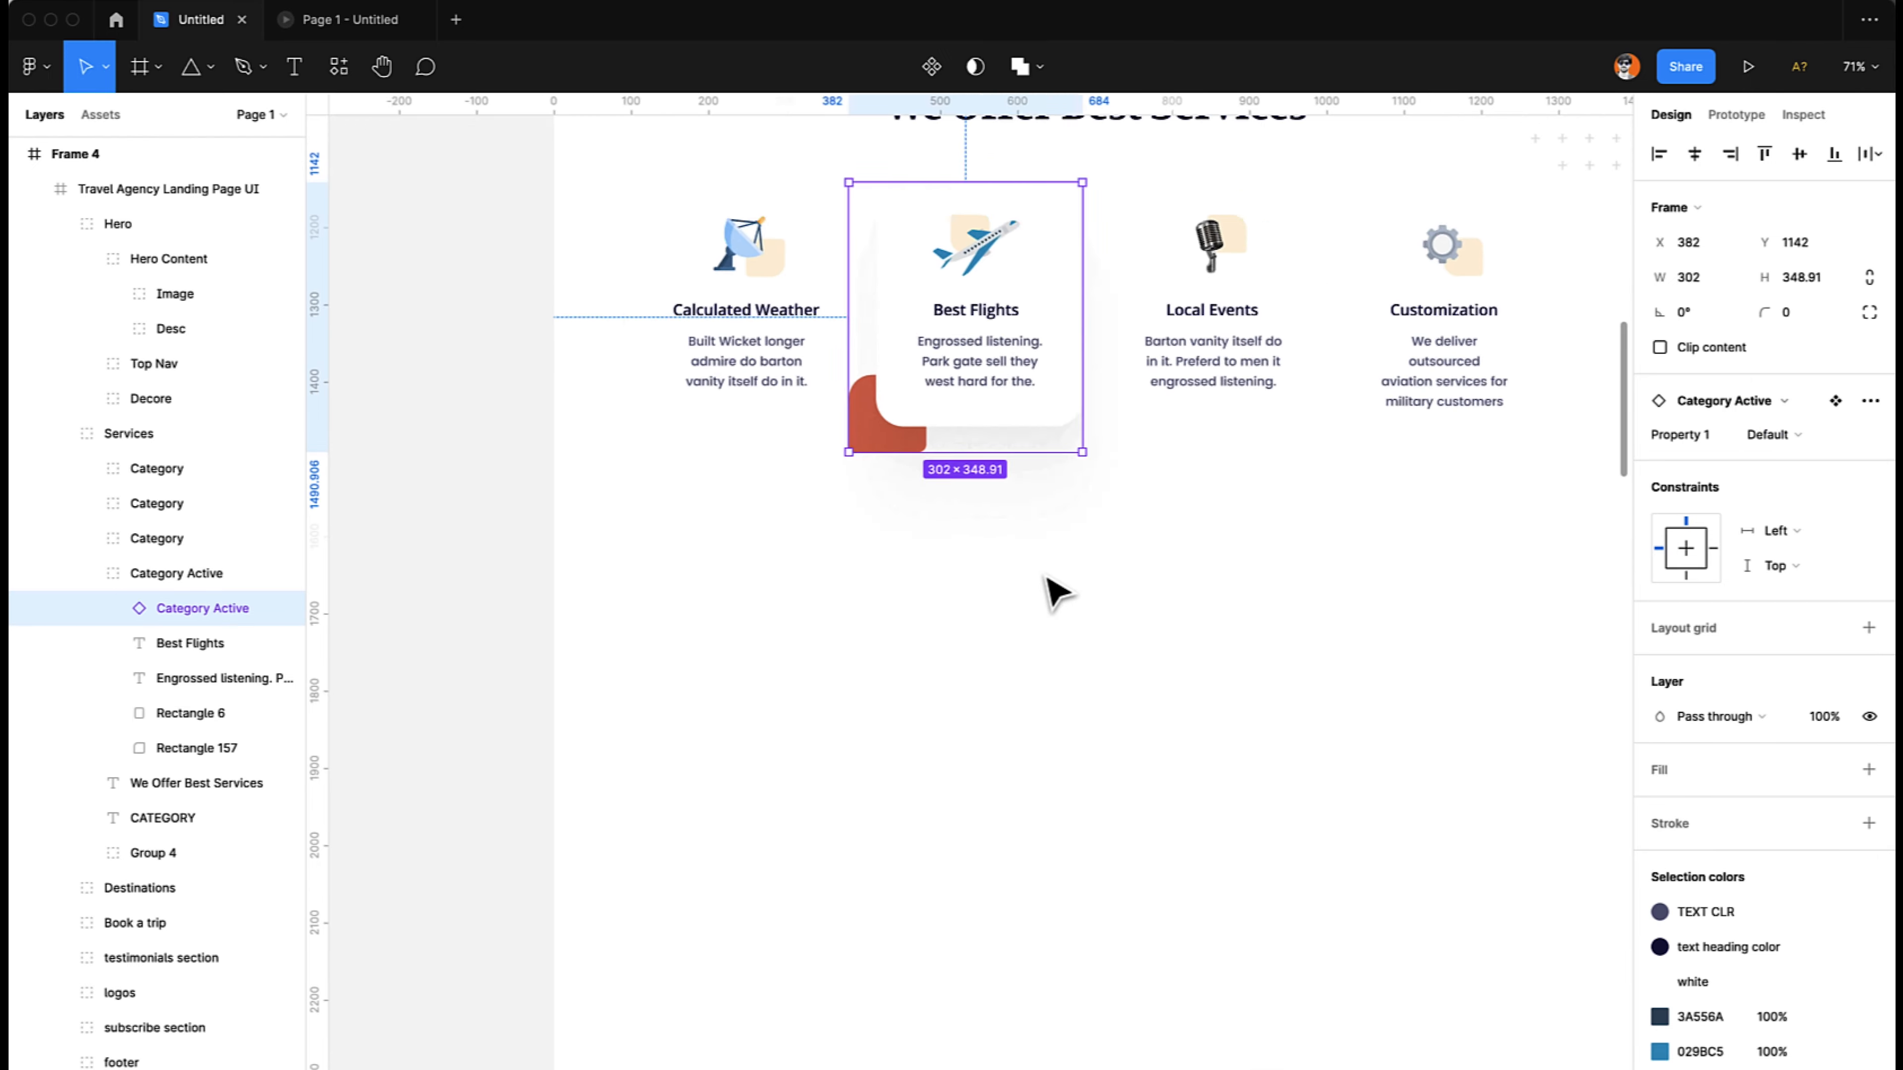
scroll(1056, 592, left, 10)
scroll(1056, 592, down, 5)
scroll(1057, 592, left, 3)
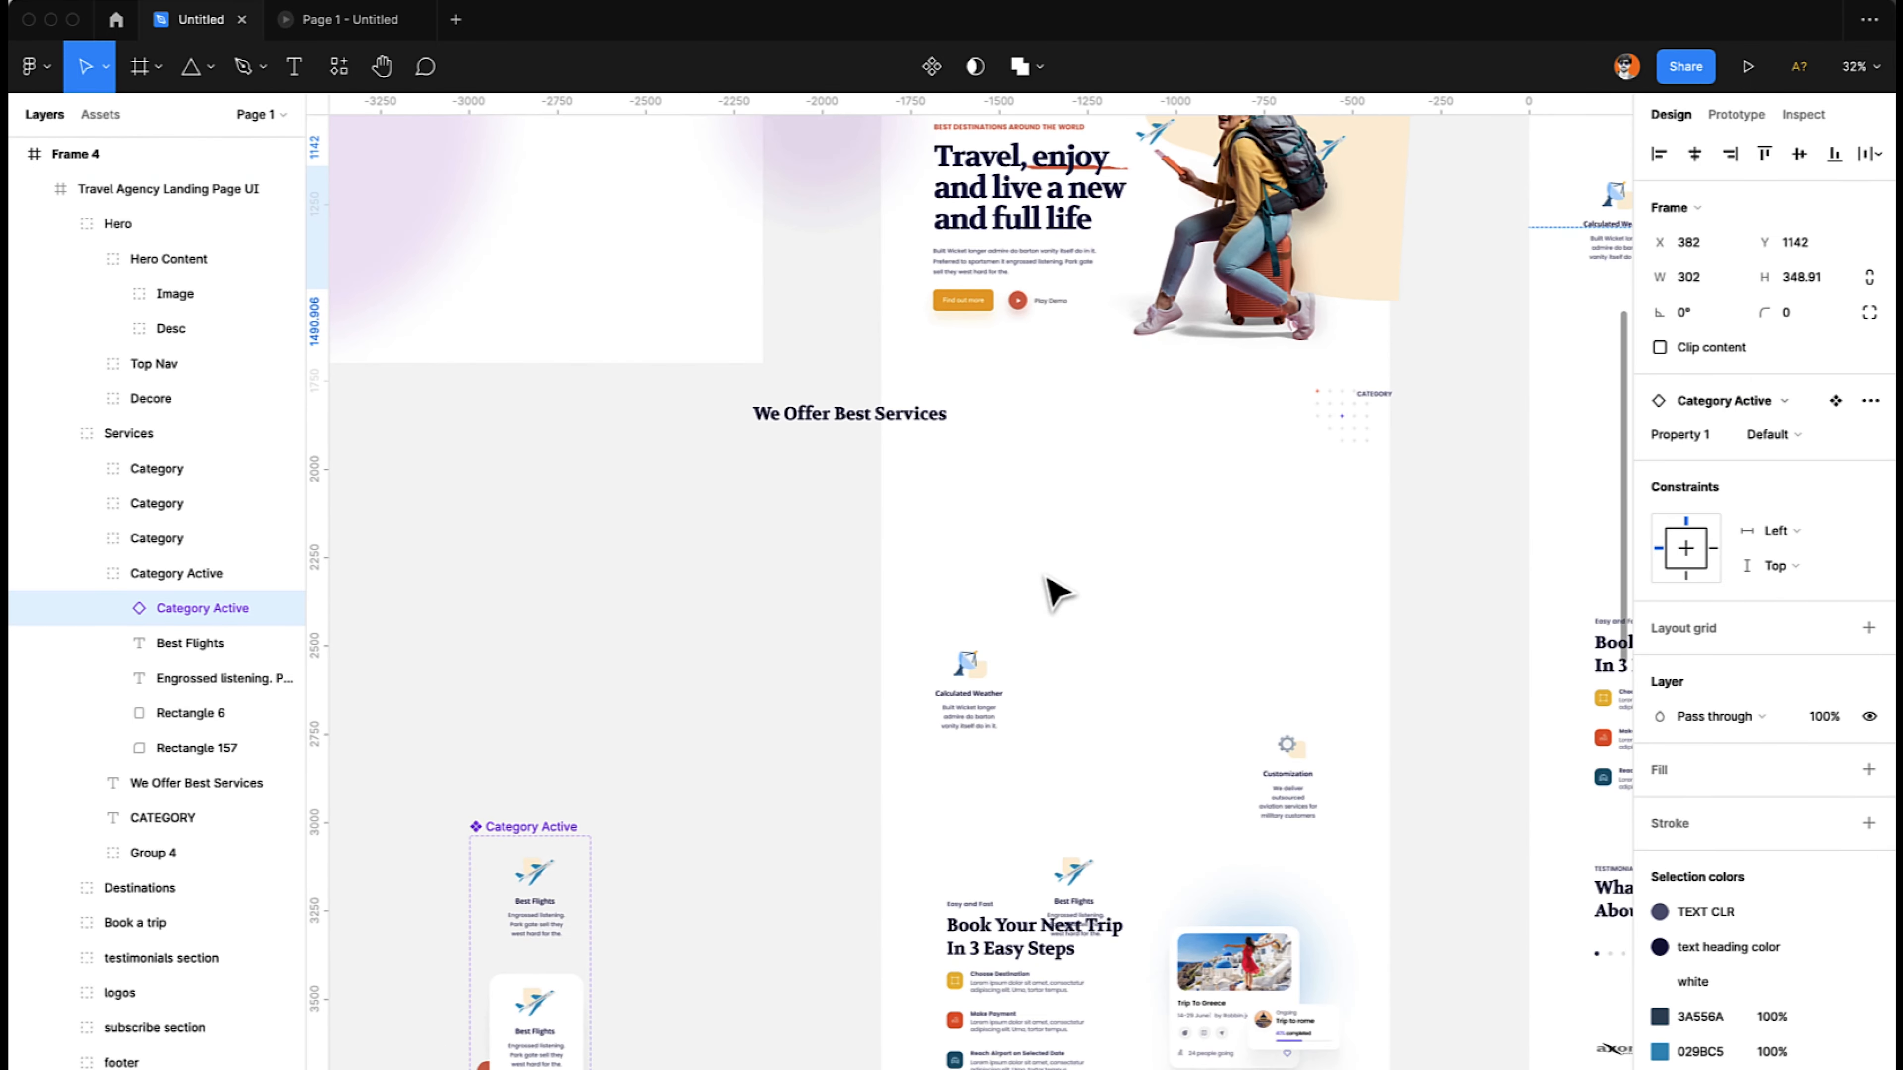
scroll(1057, 592, left, 1)
scroll(1057, 593, down, 5)
scroll(1057, 592, up, 5)
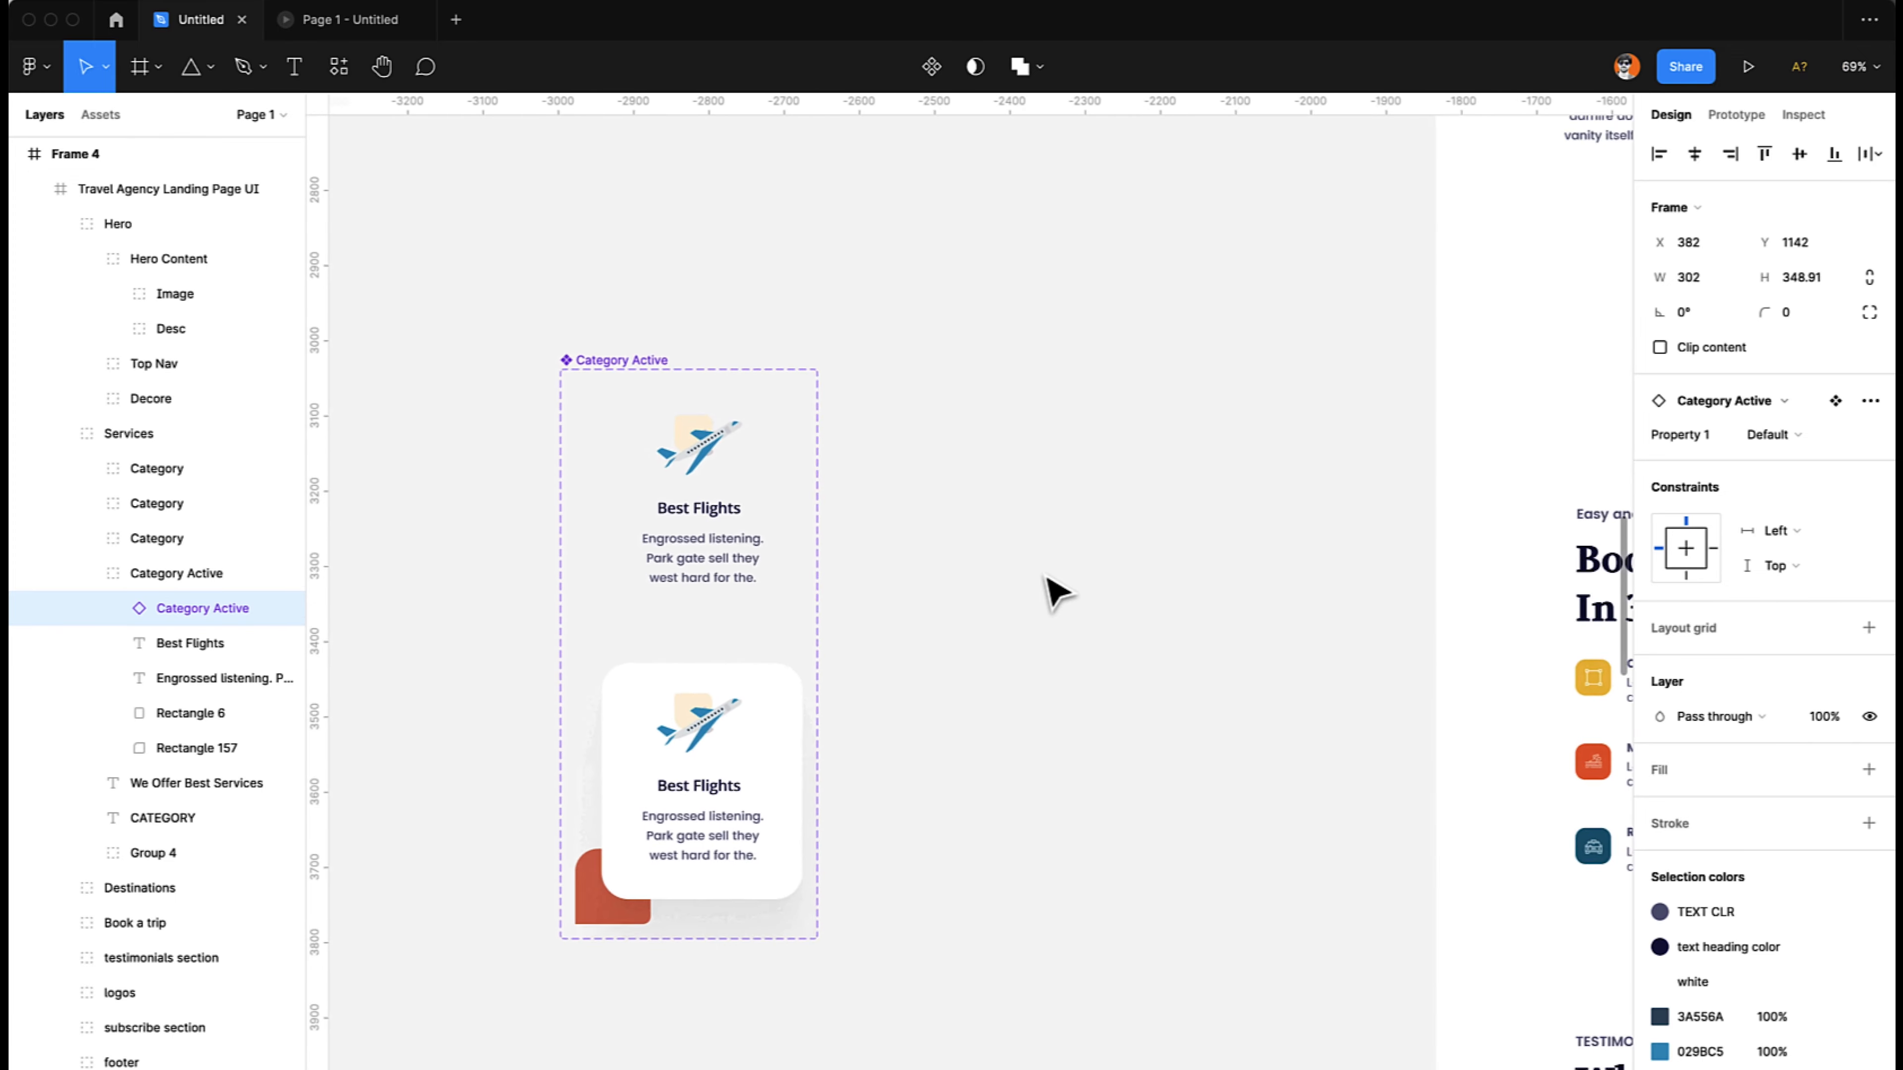
scroll(1056, 592, left, 2)
click(757, 506)
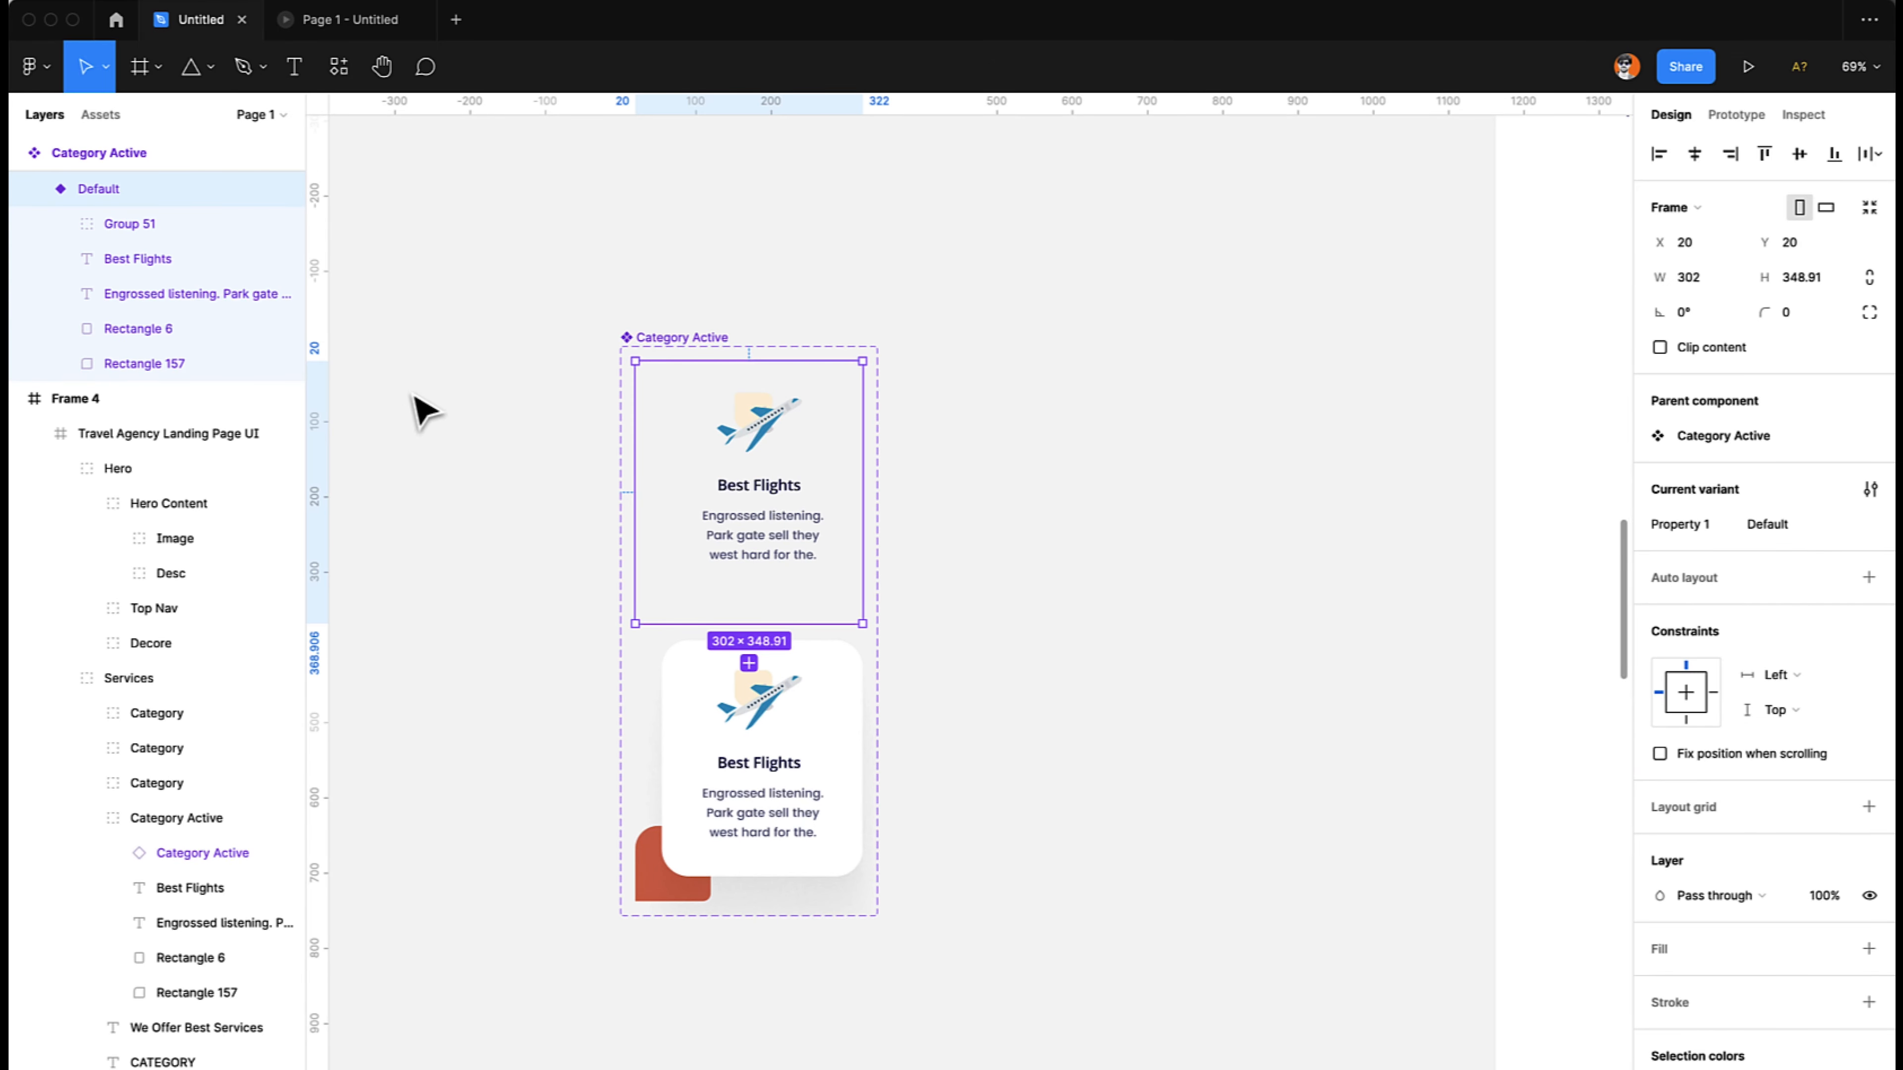
key(super+d)
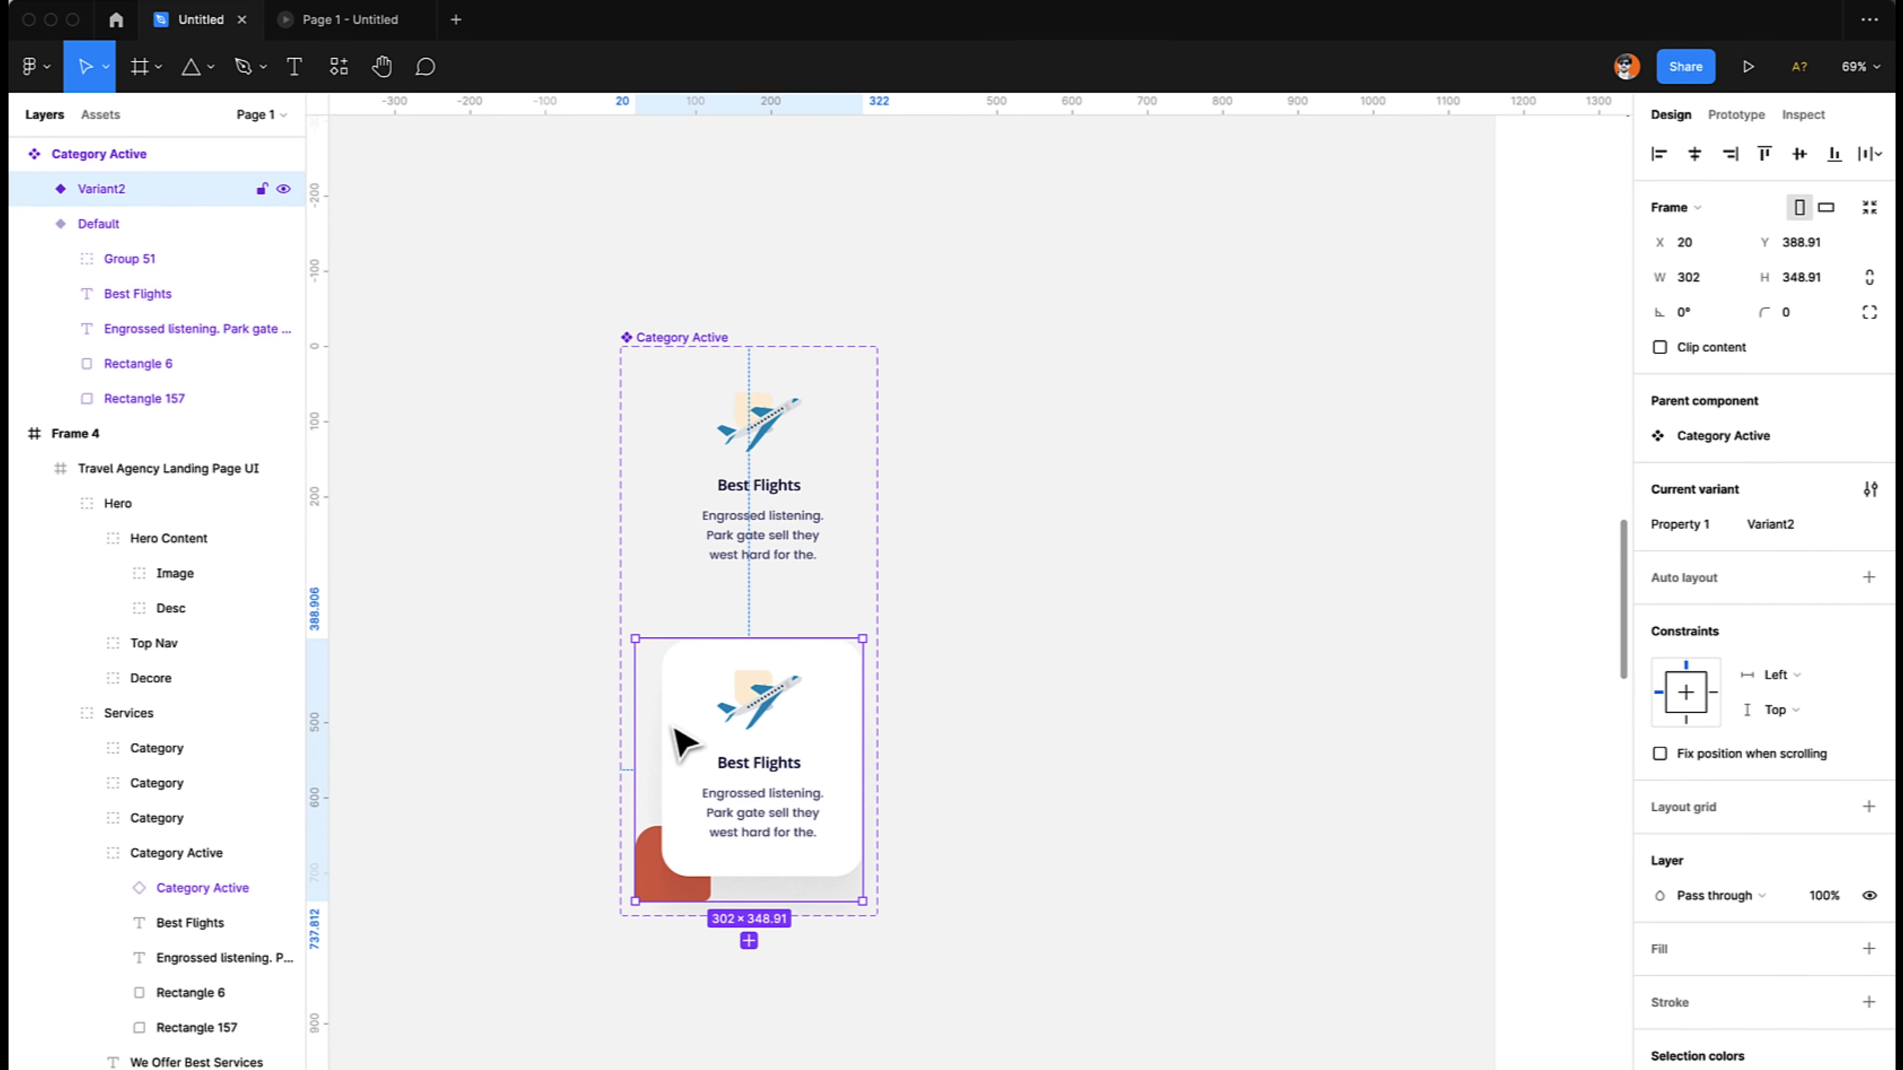
click(719, 559)
click(691, 339)
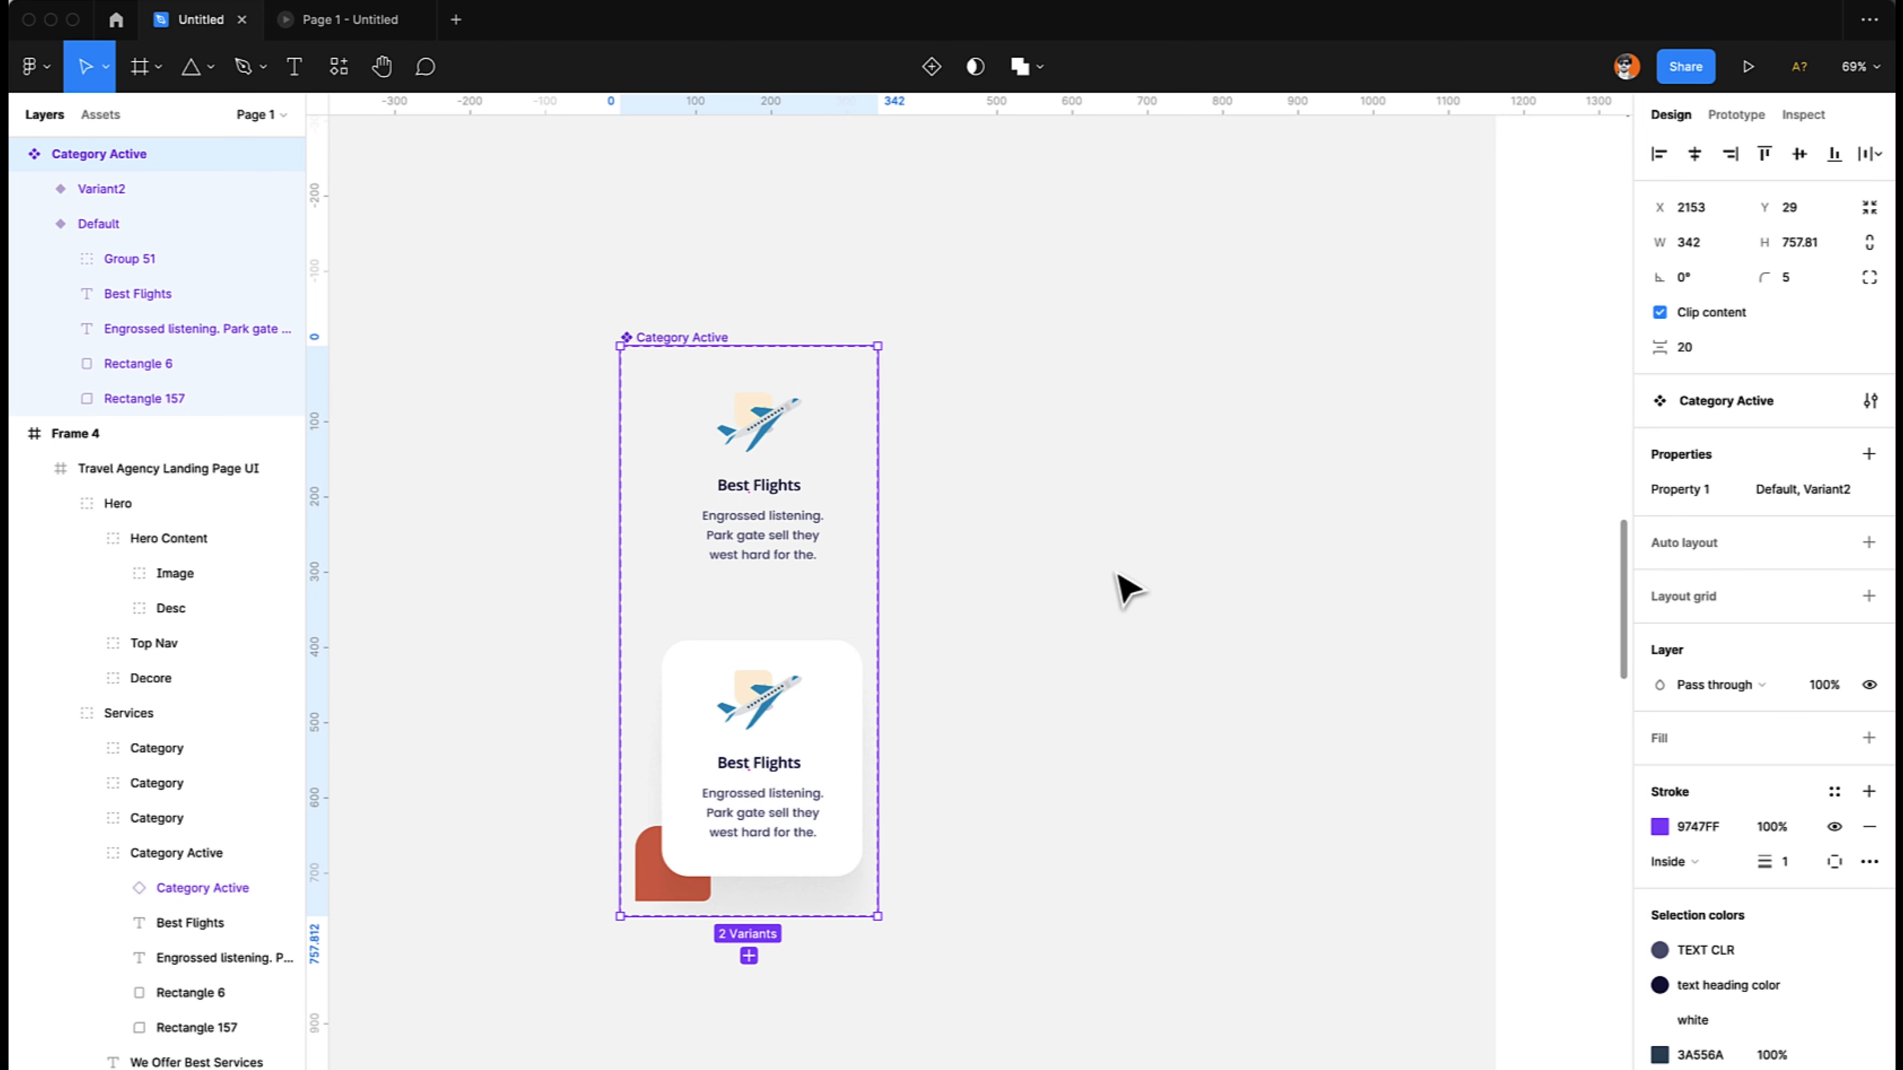
- Try moving the Best Flights card instance upward in Frame 3, and undo the move
scroll(1117, 586, right, 10)
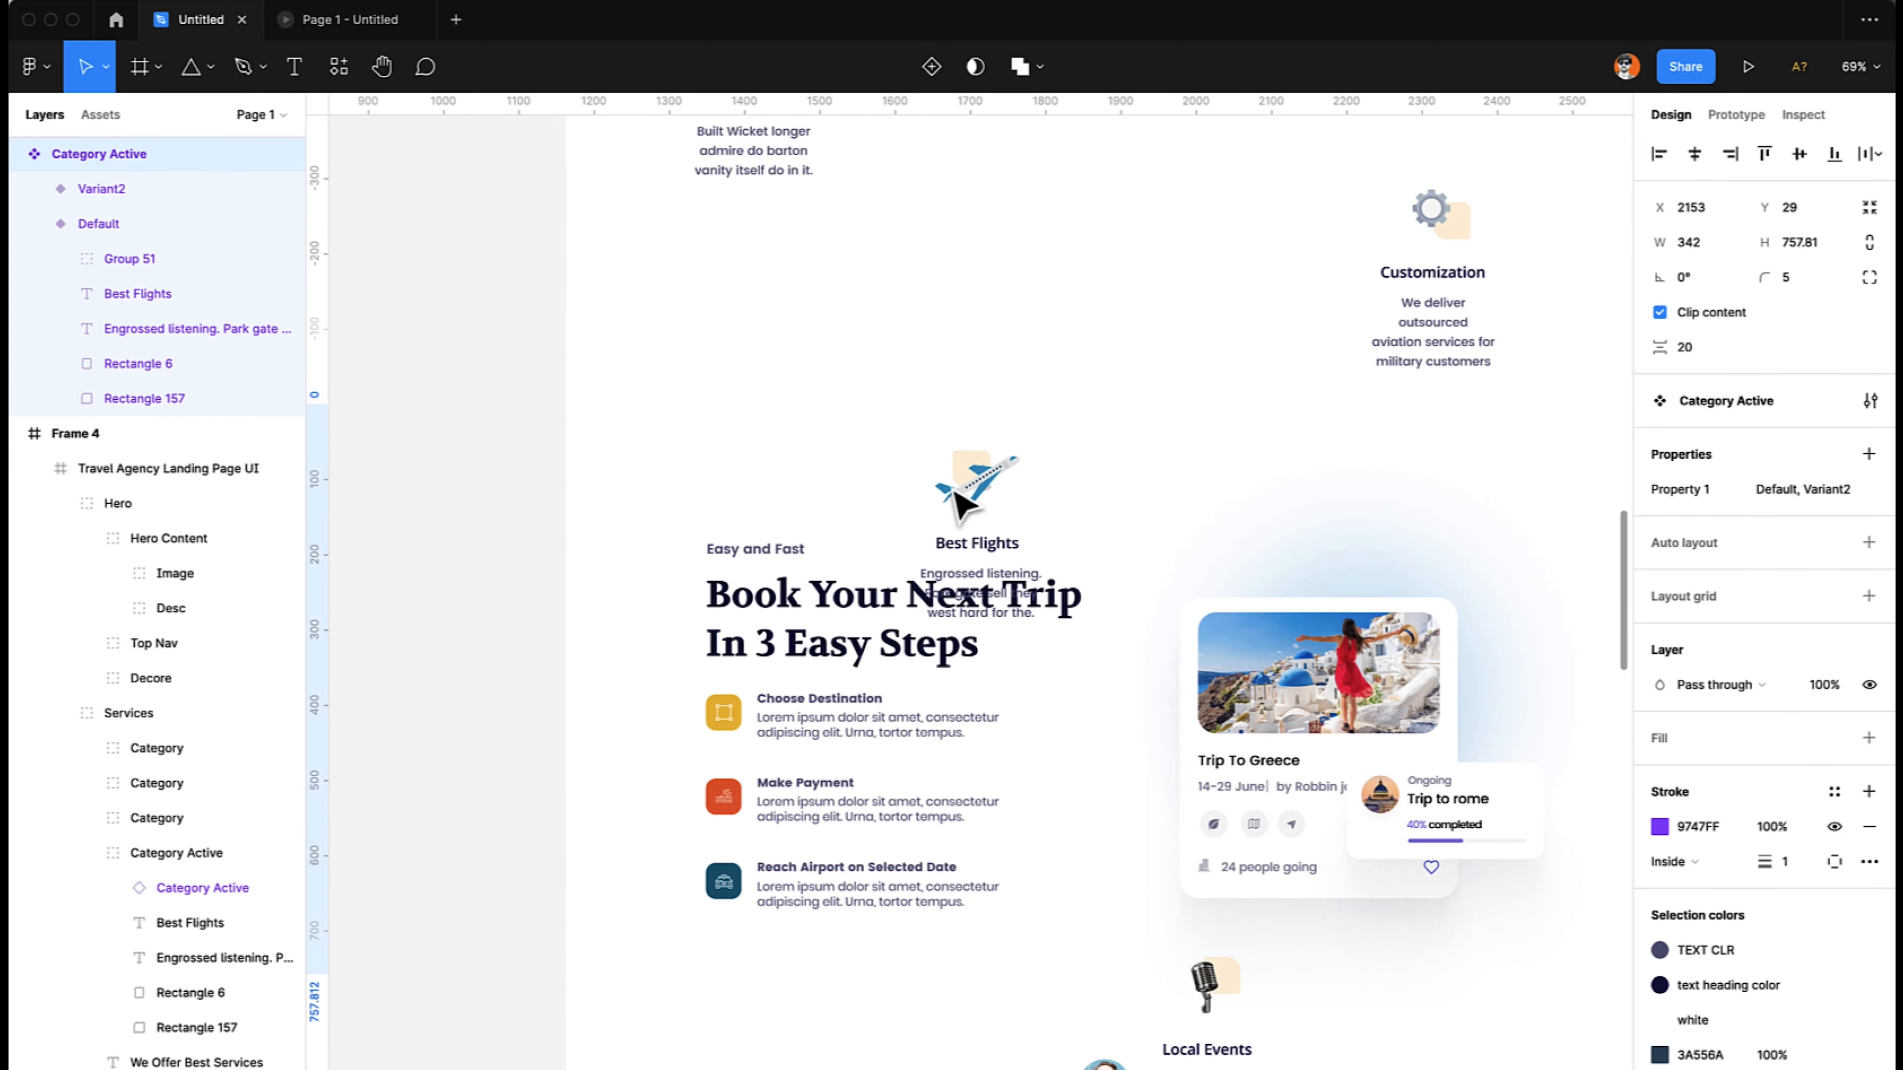
click(960, 505)
click(962, 507)
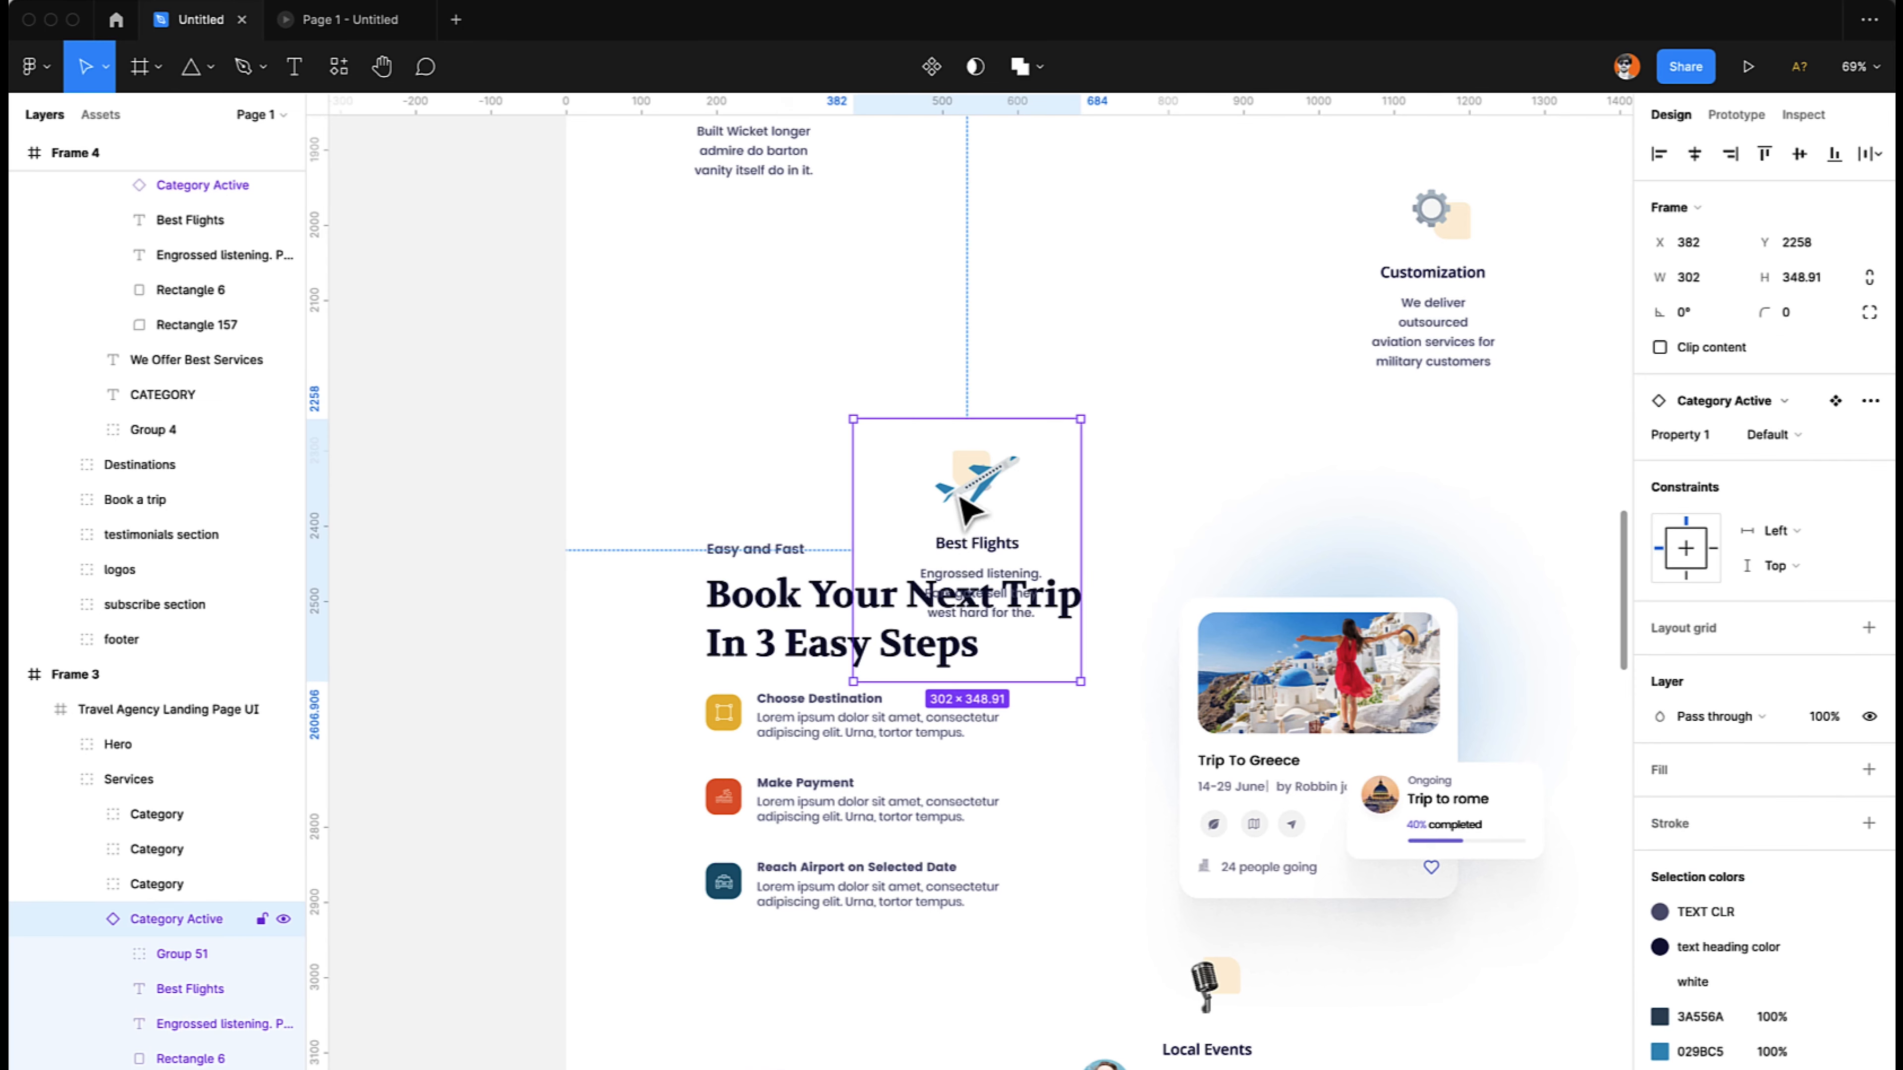
drag(970, 521, 969, 340)
key(super+z)
- Delete the extra Category Active component set located above Frames 3 and 4
scroll(969, 339, down, 5)
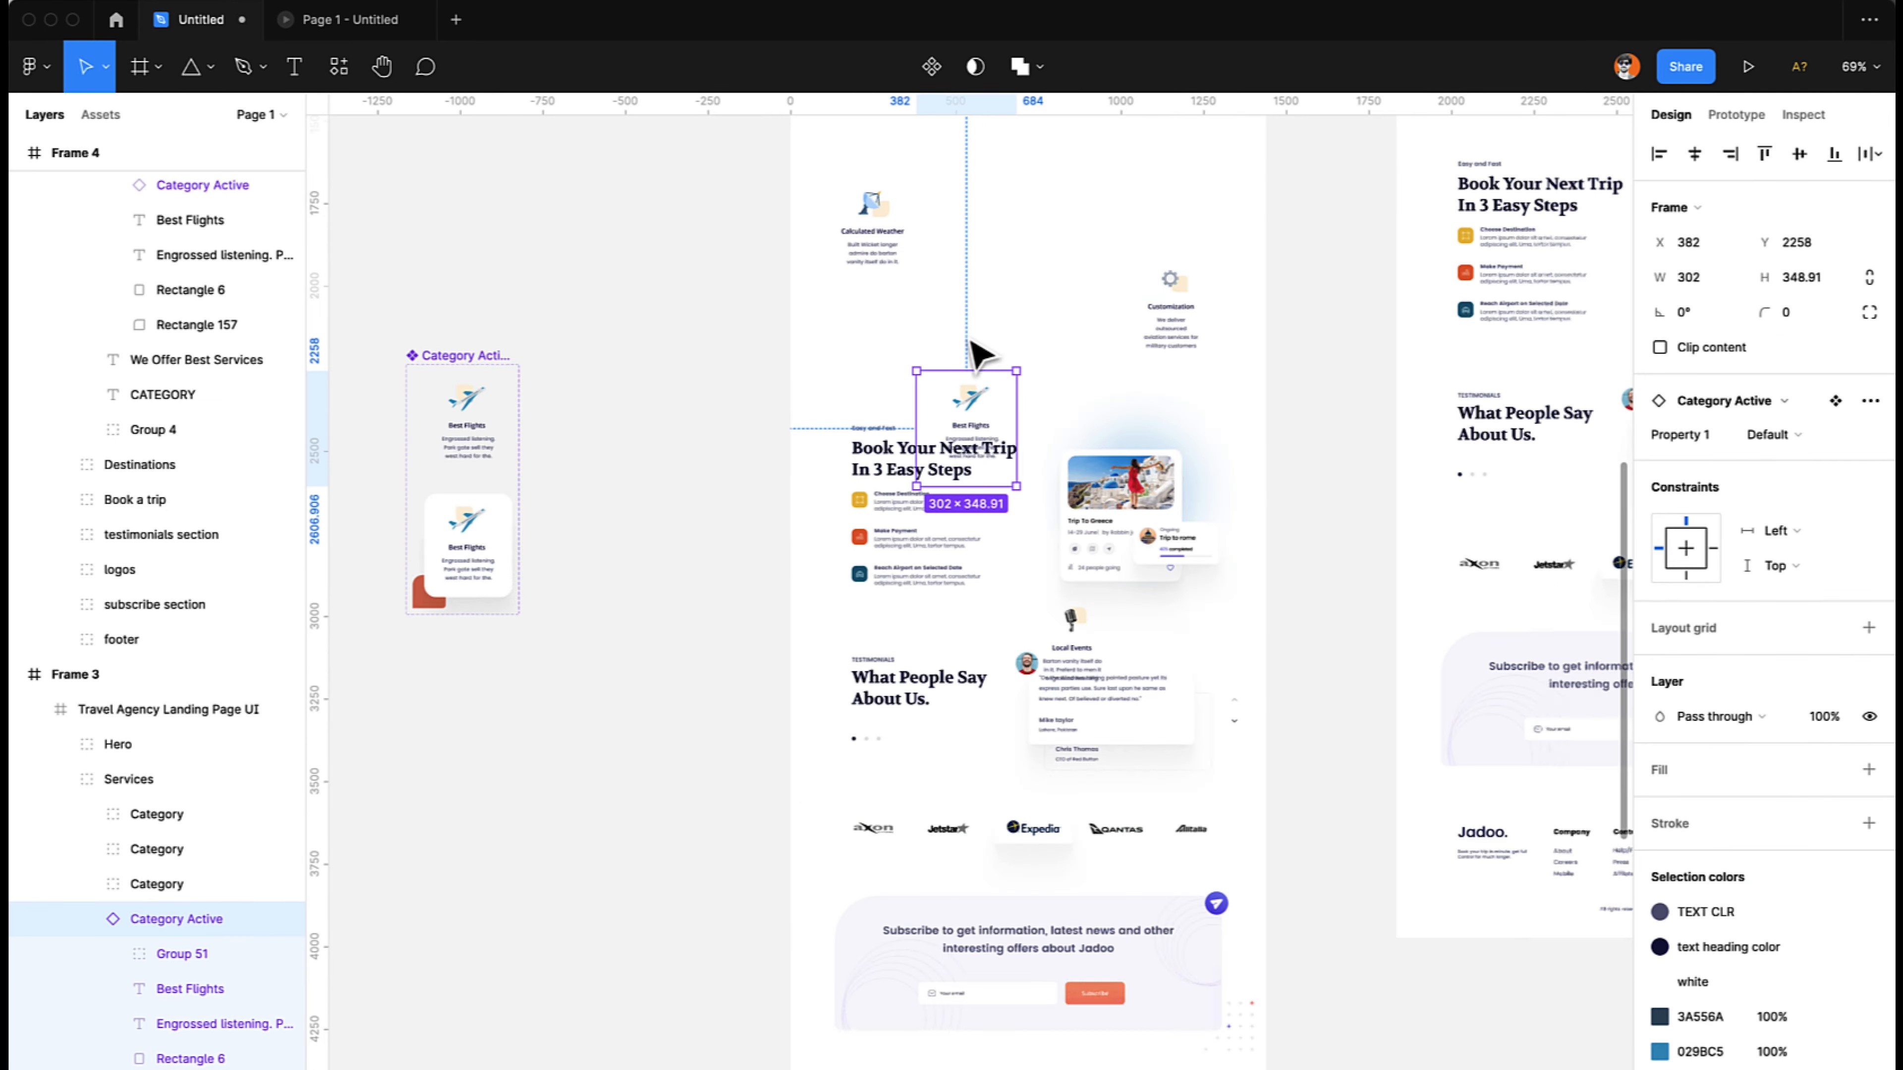
scroll(969, 339, up, 4)
scroll(973, 353, left, 5)
scroll(974, 354, up, 4)
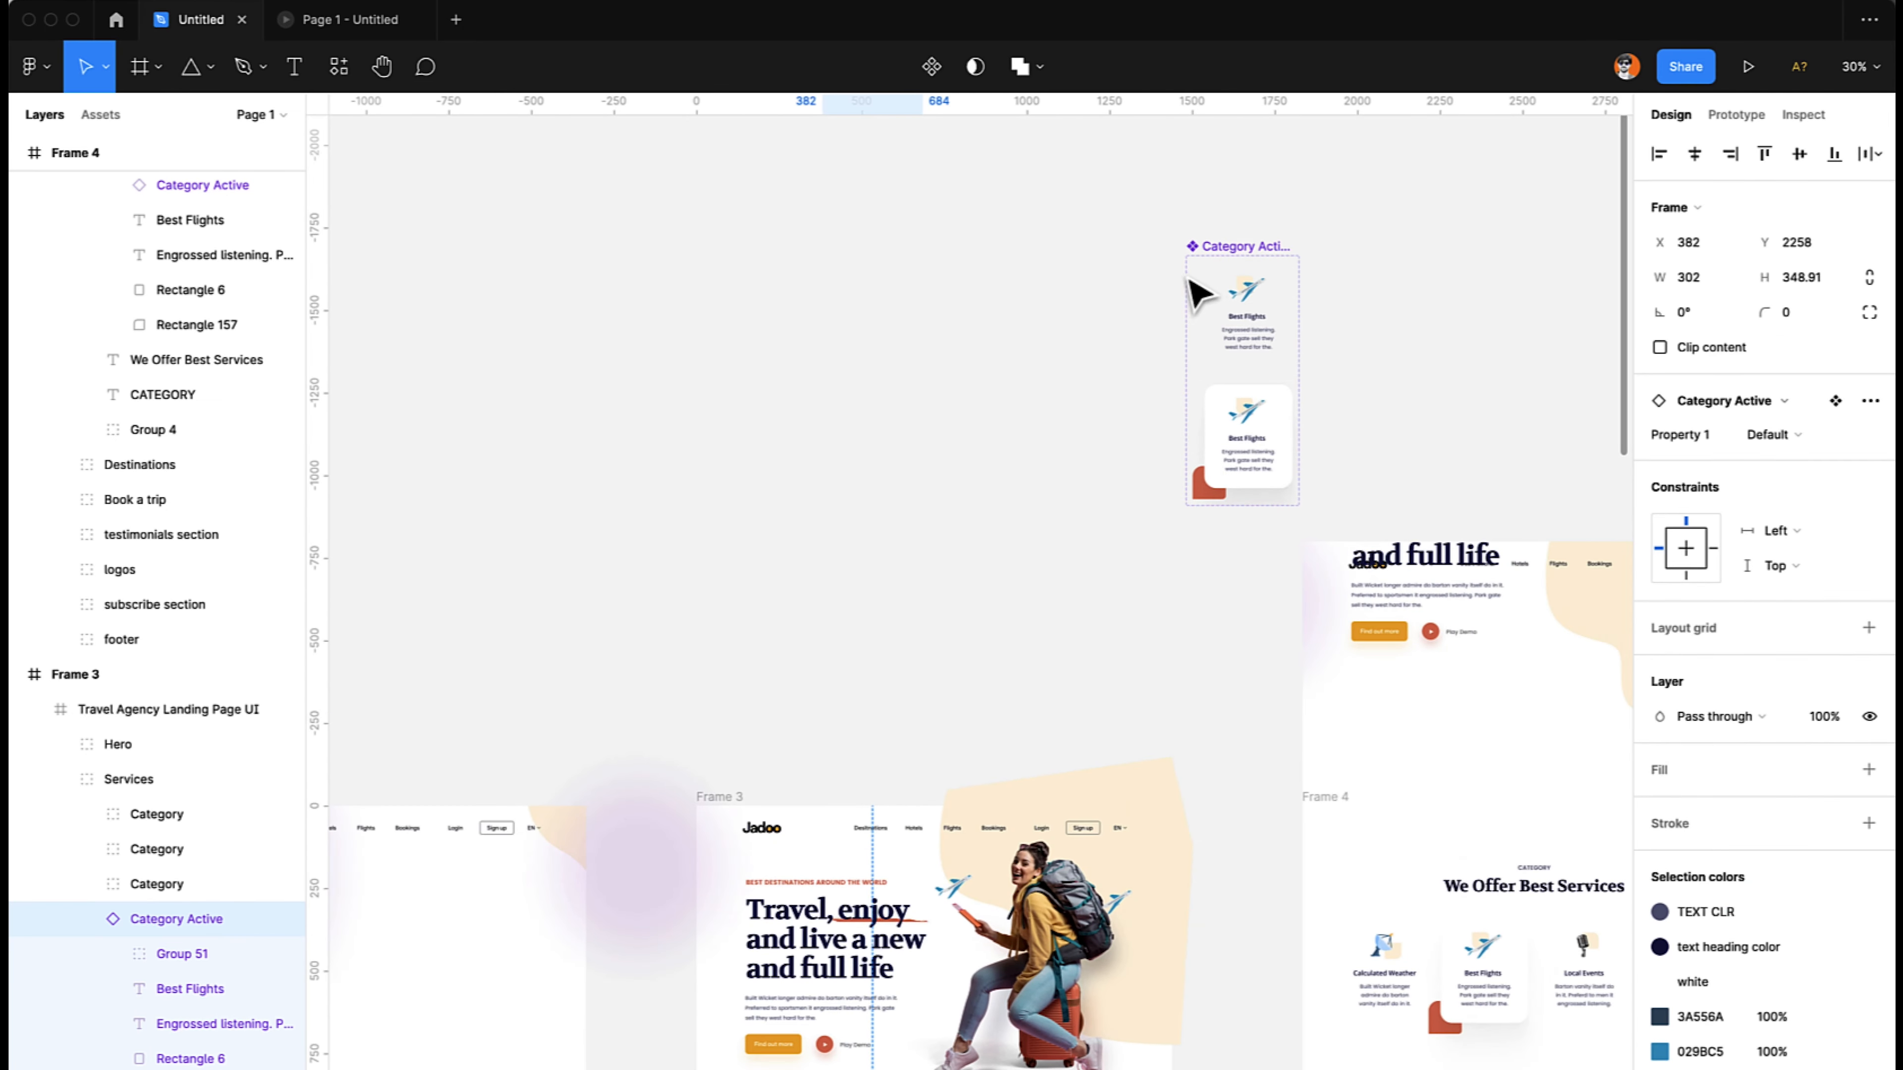
click(1212, 270)
click(1224, 245)
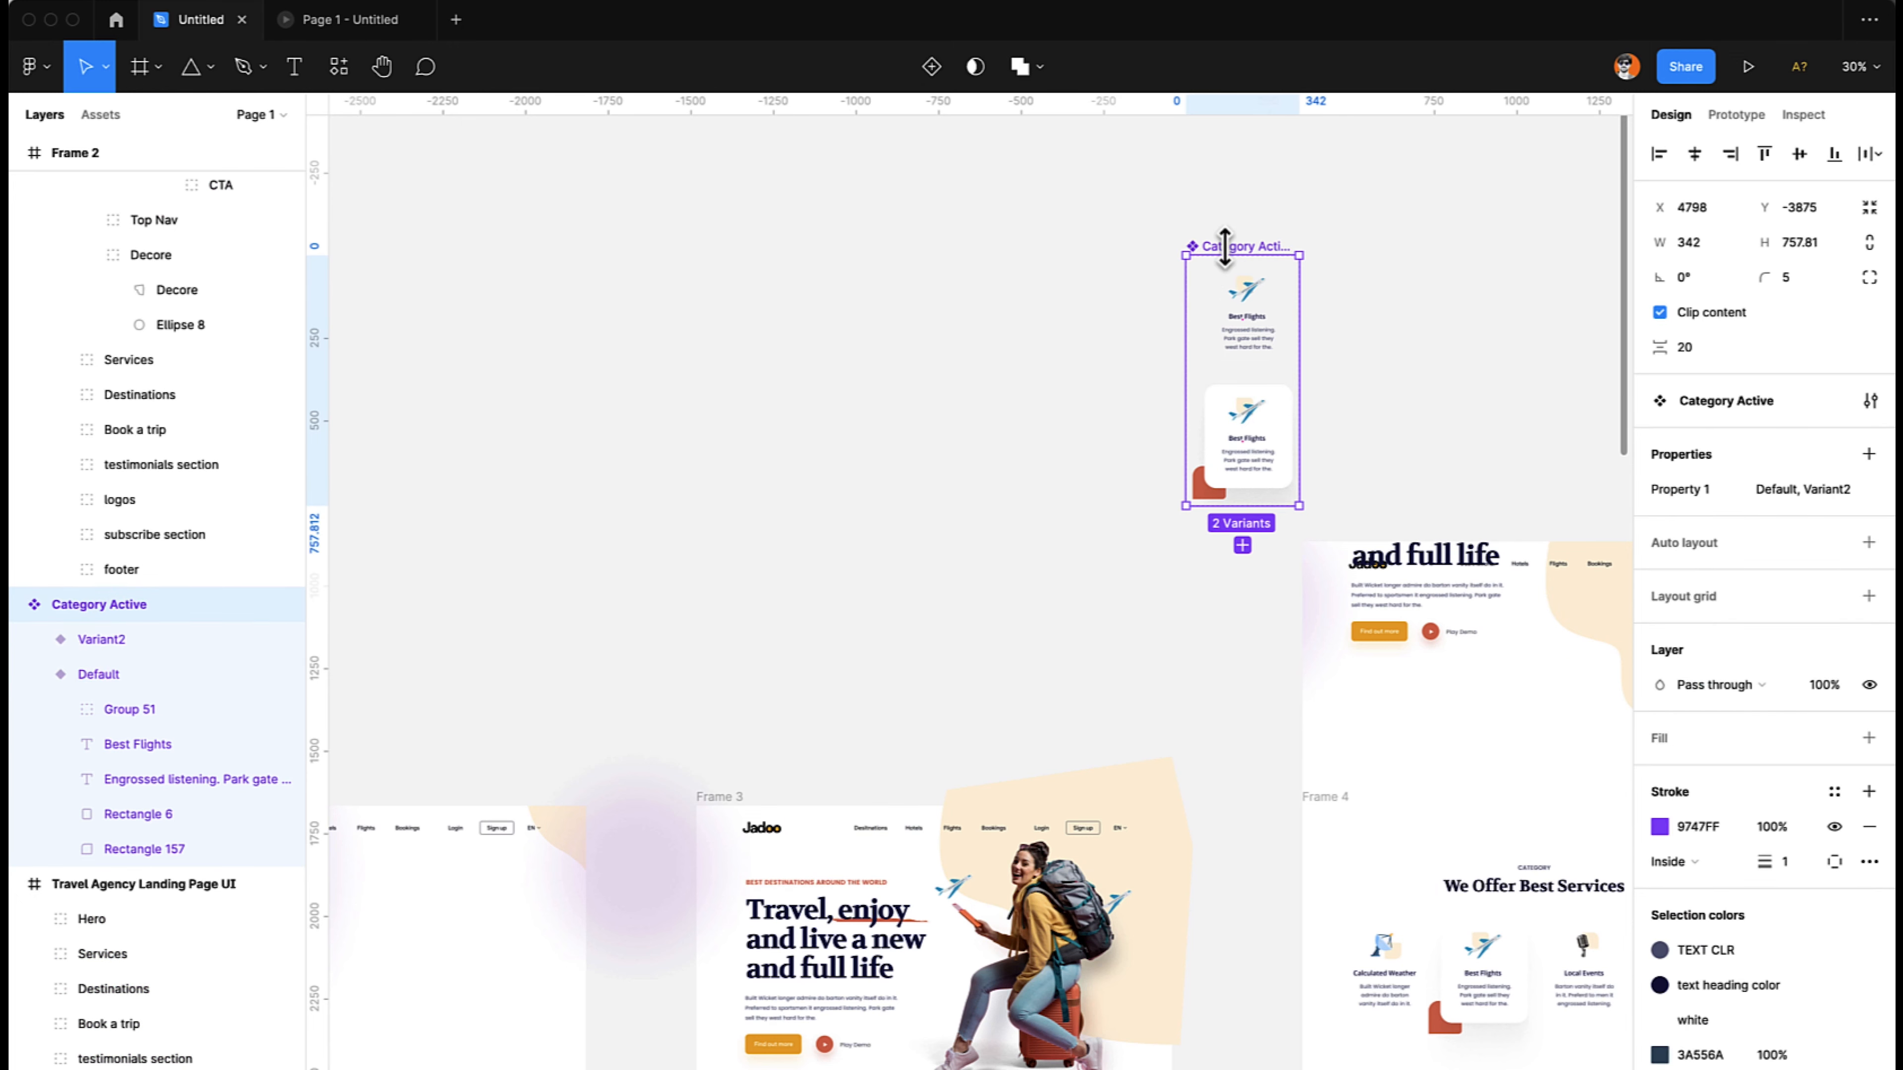
key(Delete)
scroll(1227, 255, down, 15)
scroll(1228, 256, left, 2)
scroll(1230, 257, up, 1)
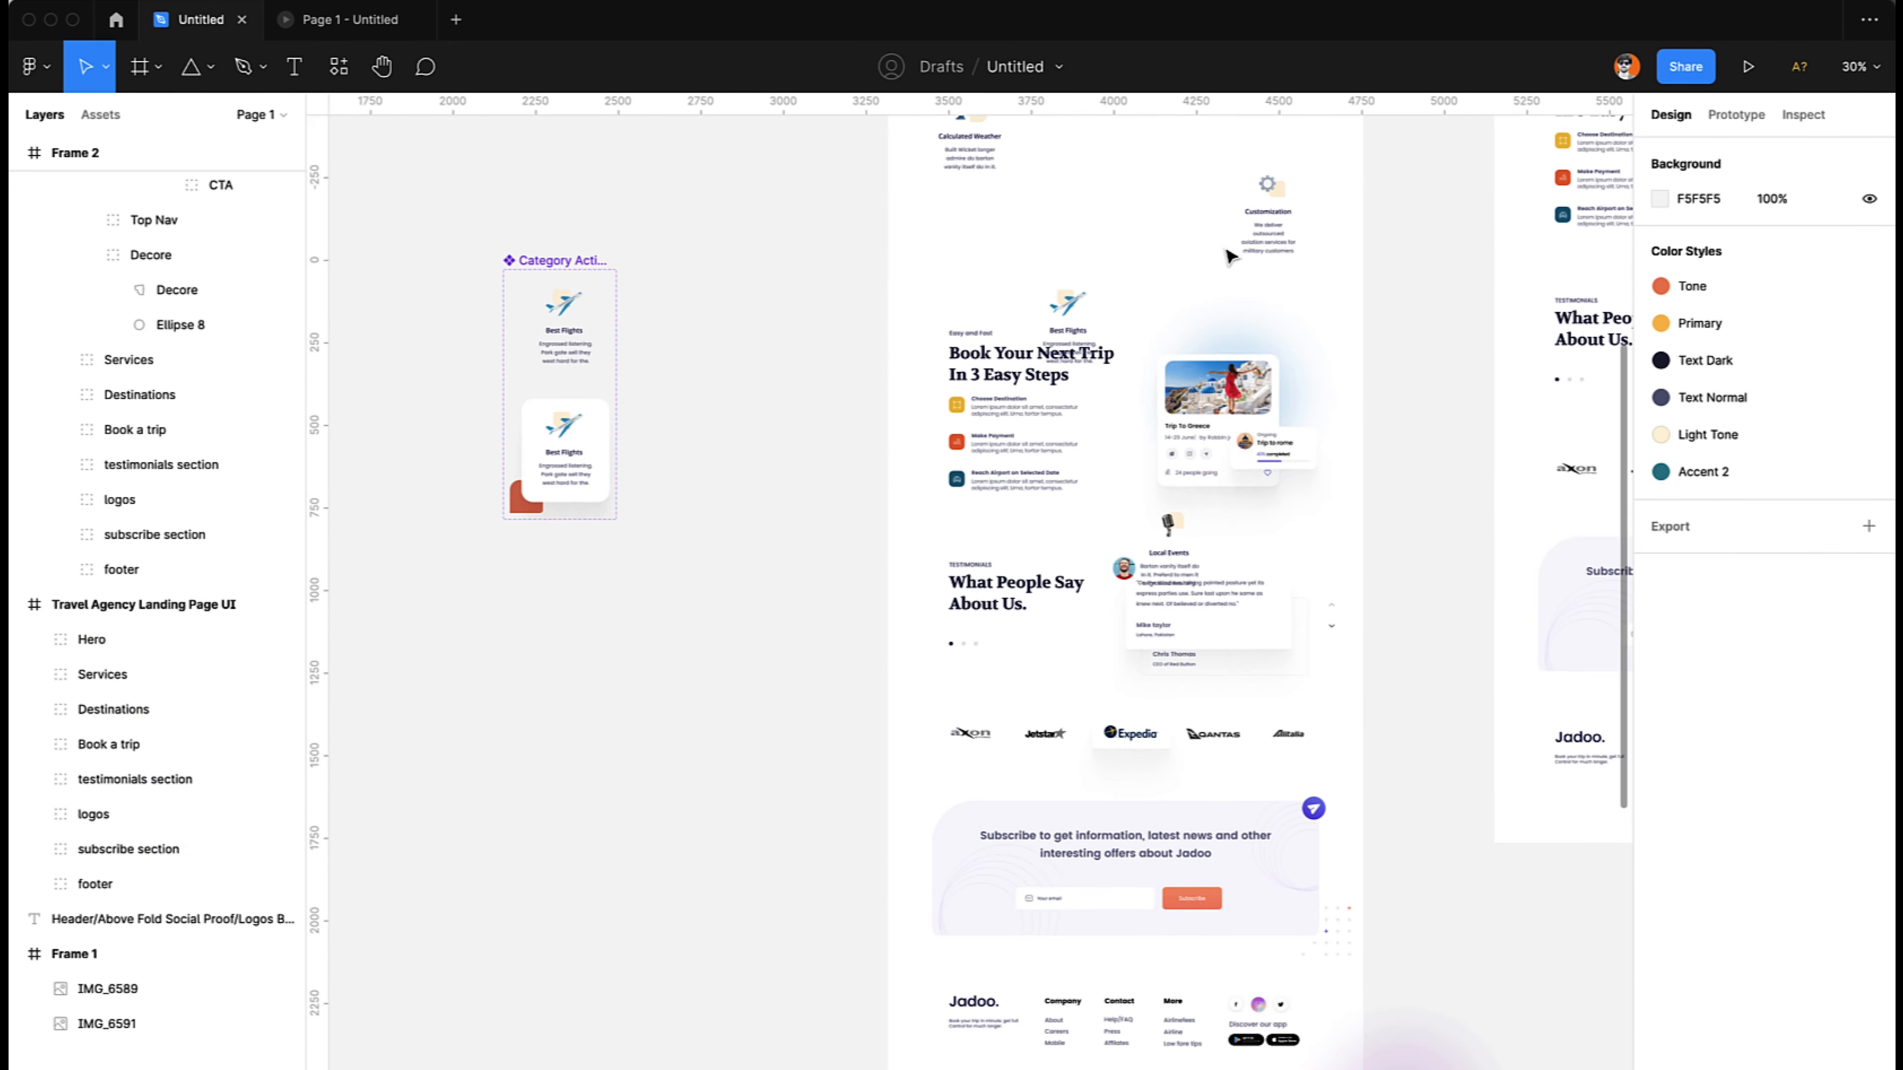
- Restart the prototype preview, play it to the services section to test the Best Flights card's hover, and return to the design file
click(335, 23)
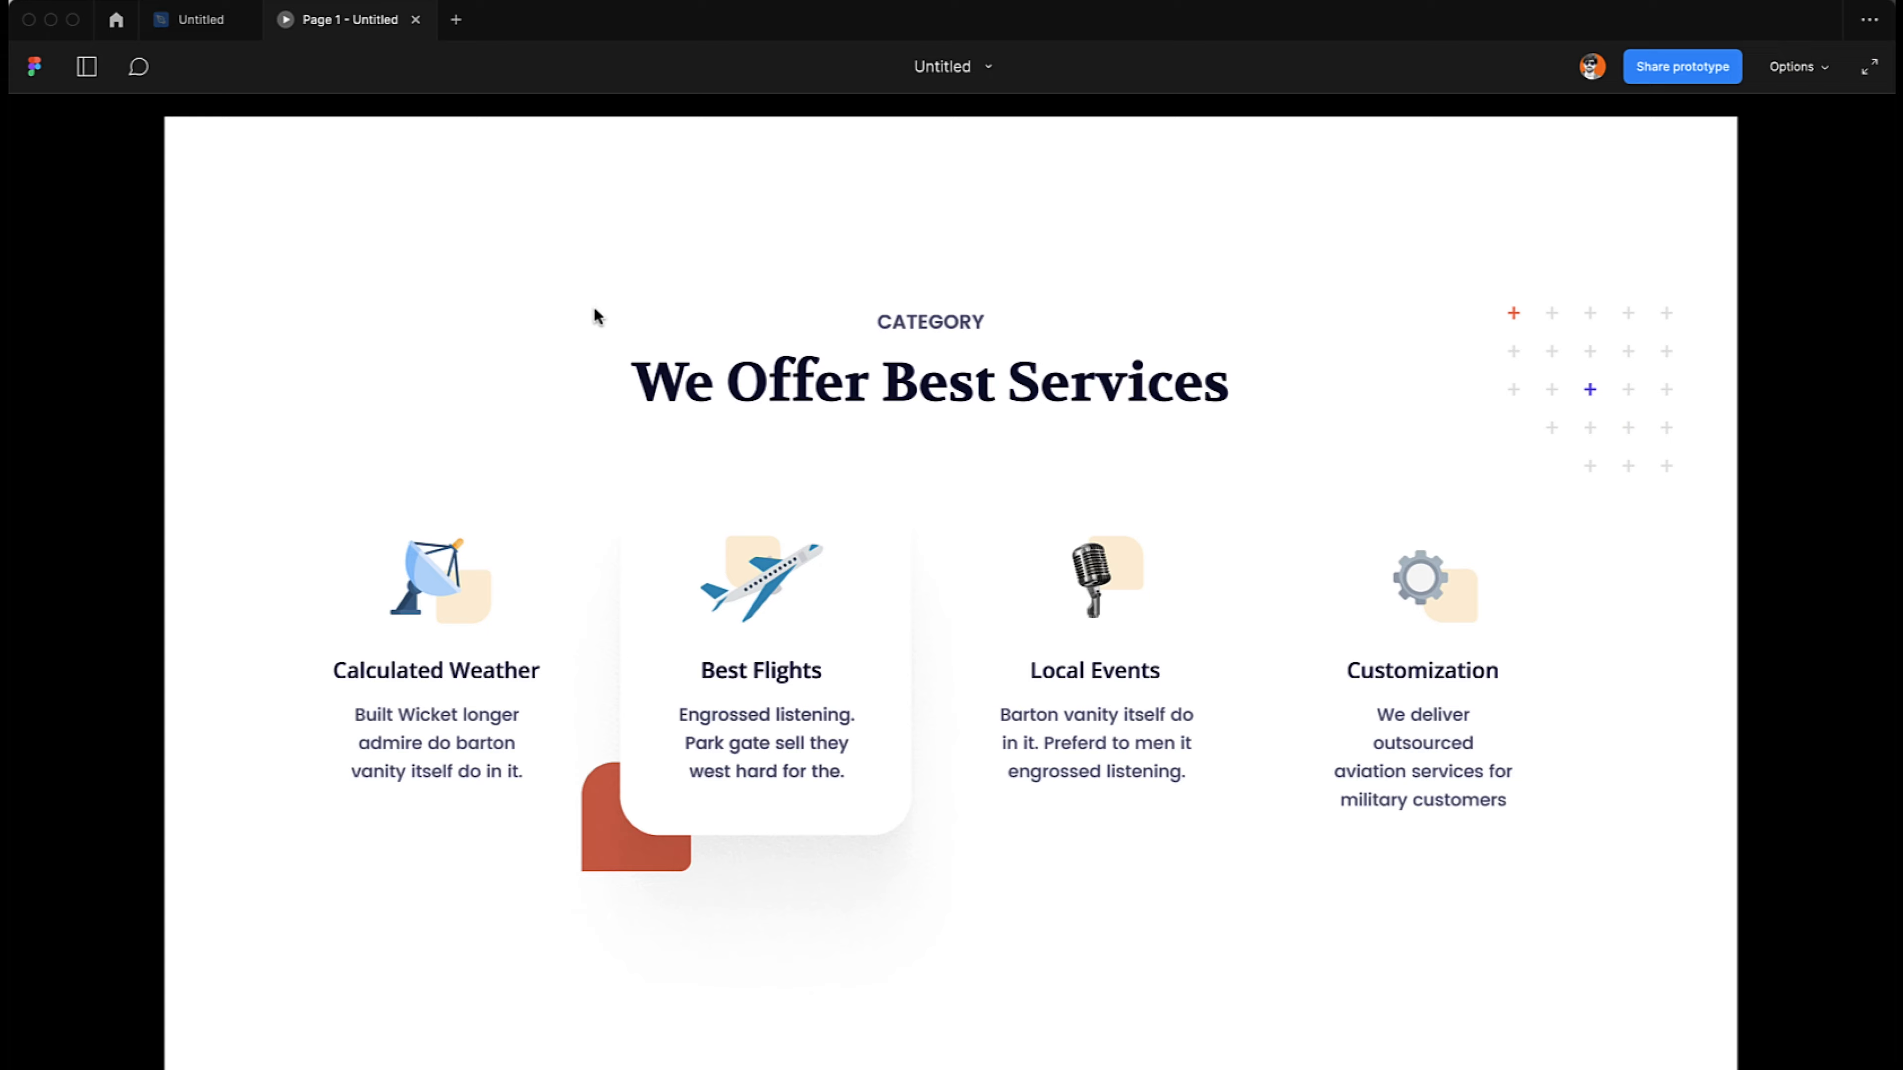
key(r)
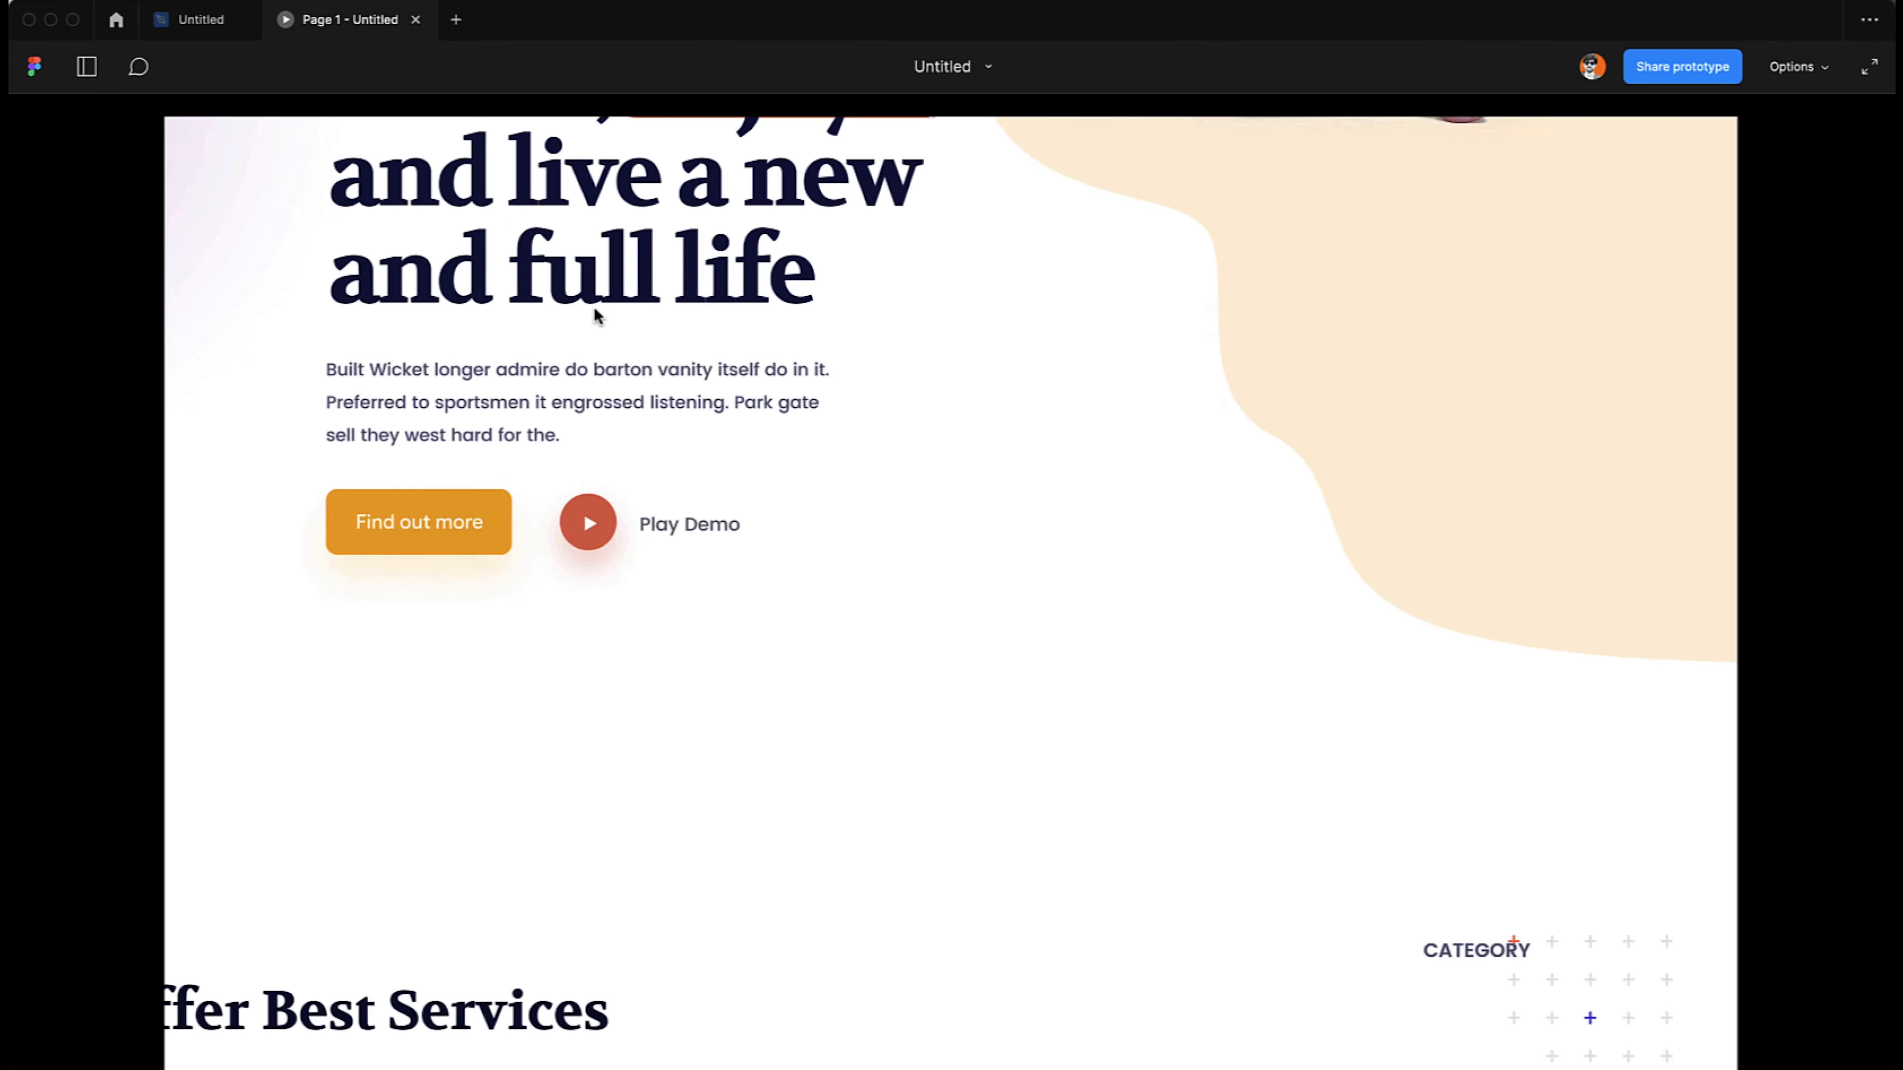
click(692, 562)
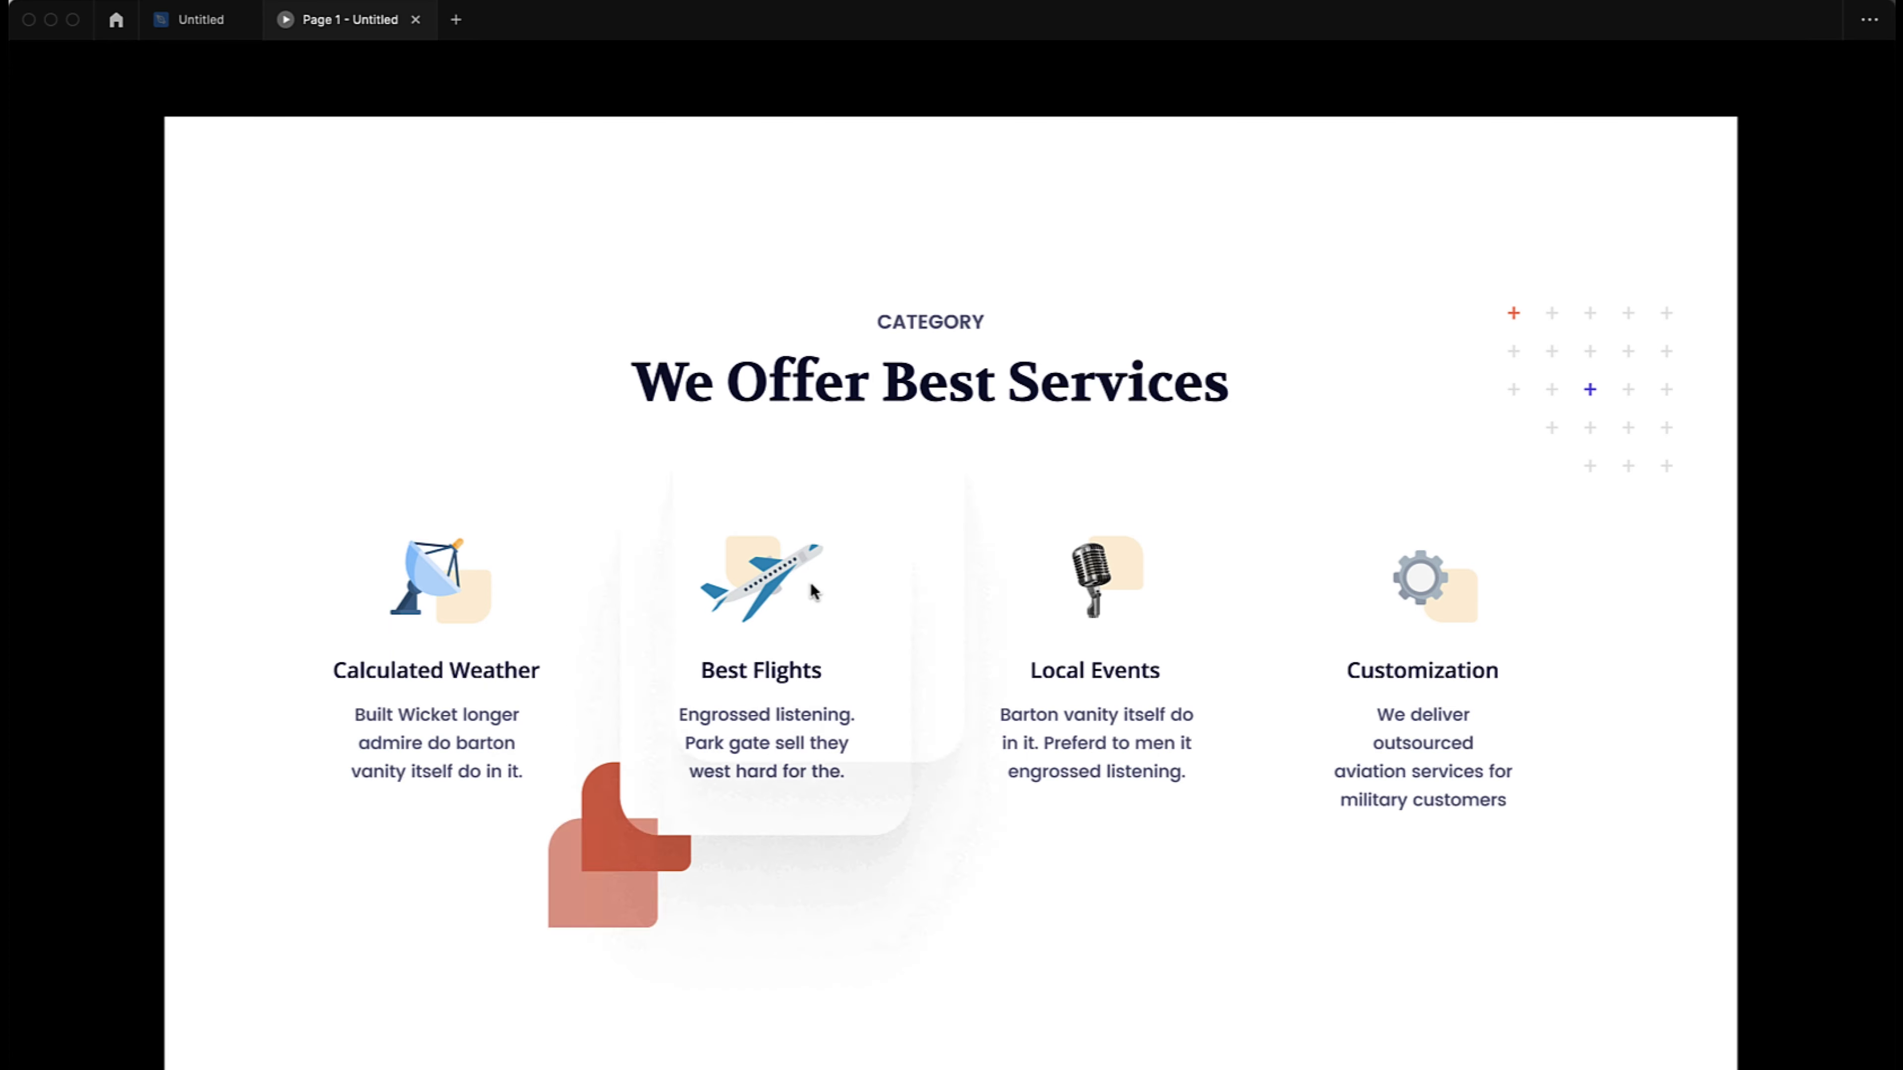
click(199, 22)
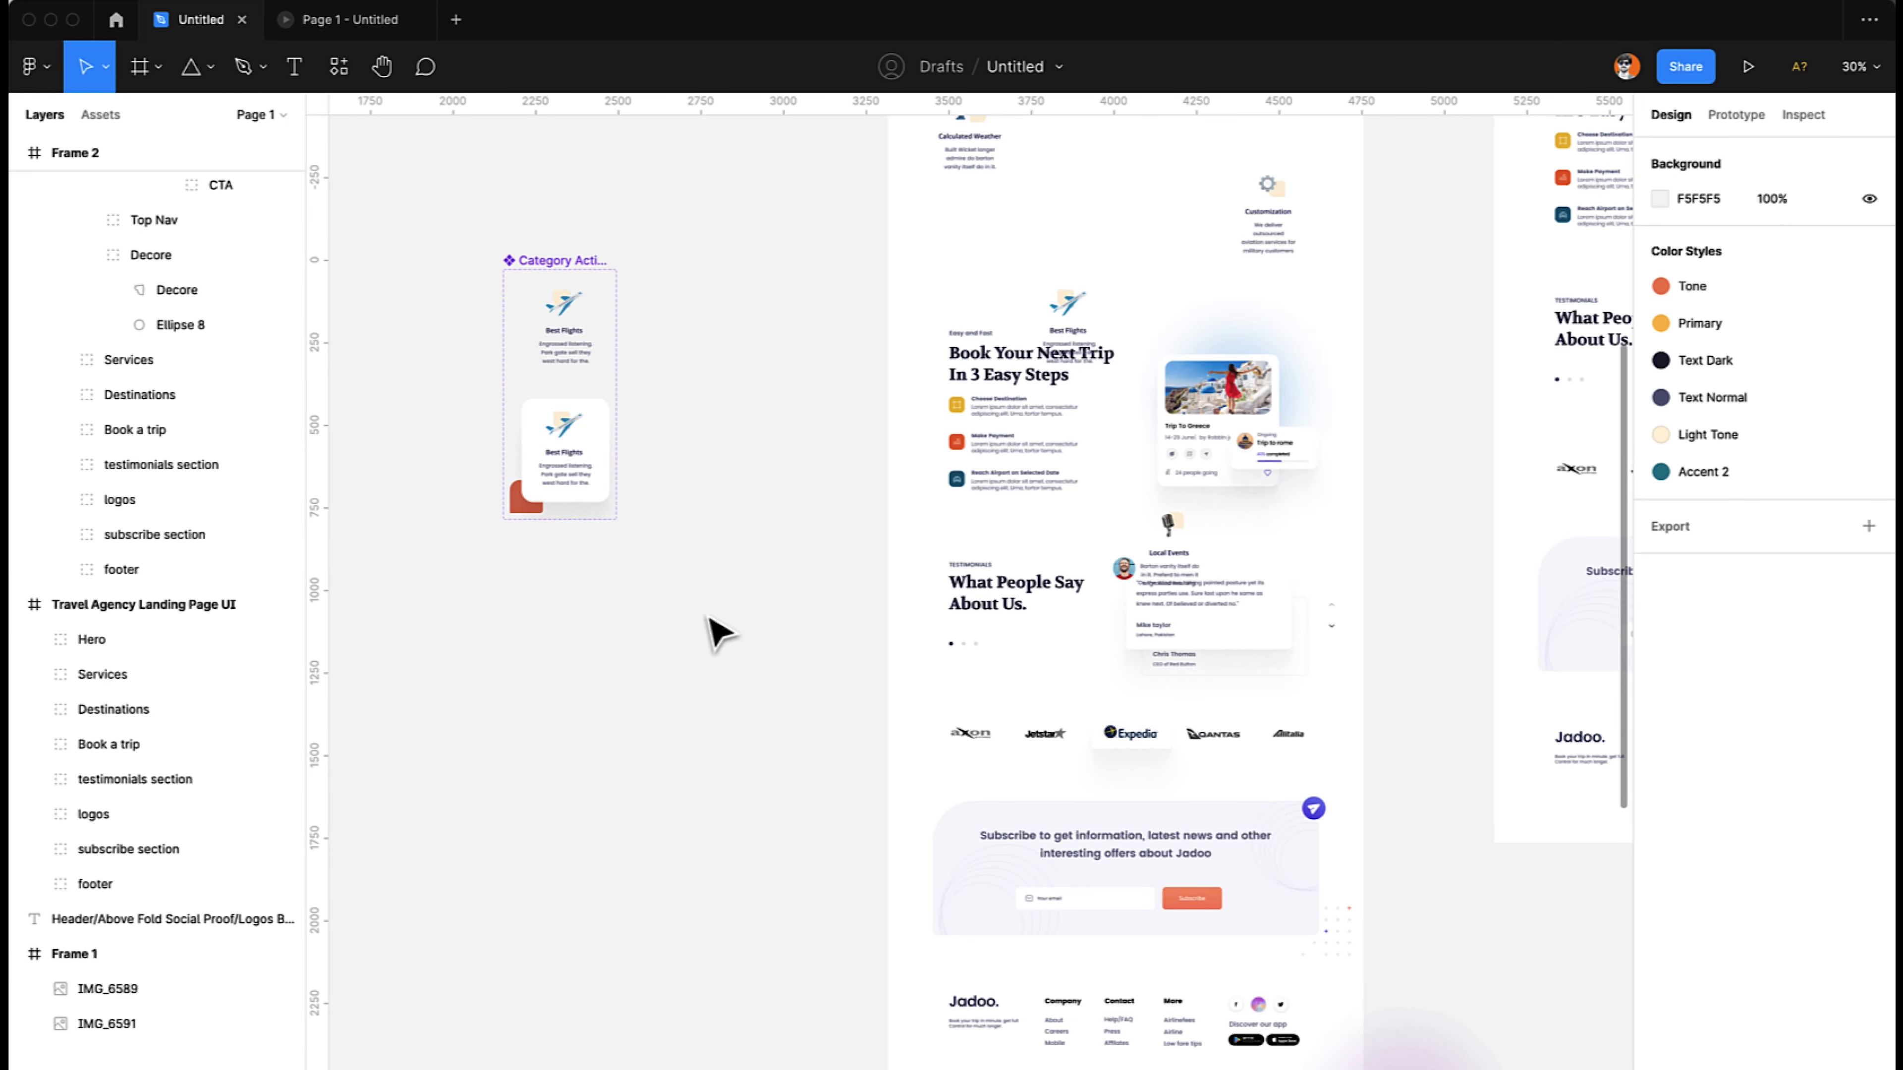
- Examine the layers nested in Frame 3's Best Flights card instance, including Rectangle 158, Rectangle 6 and Rectangle 157
scroll(742, 607, up, 5)
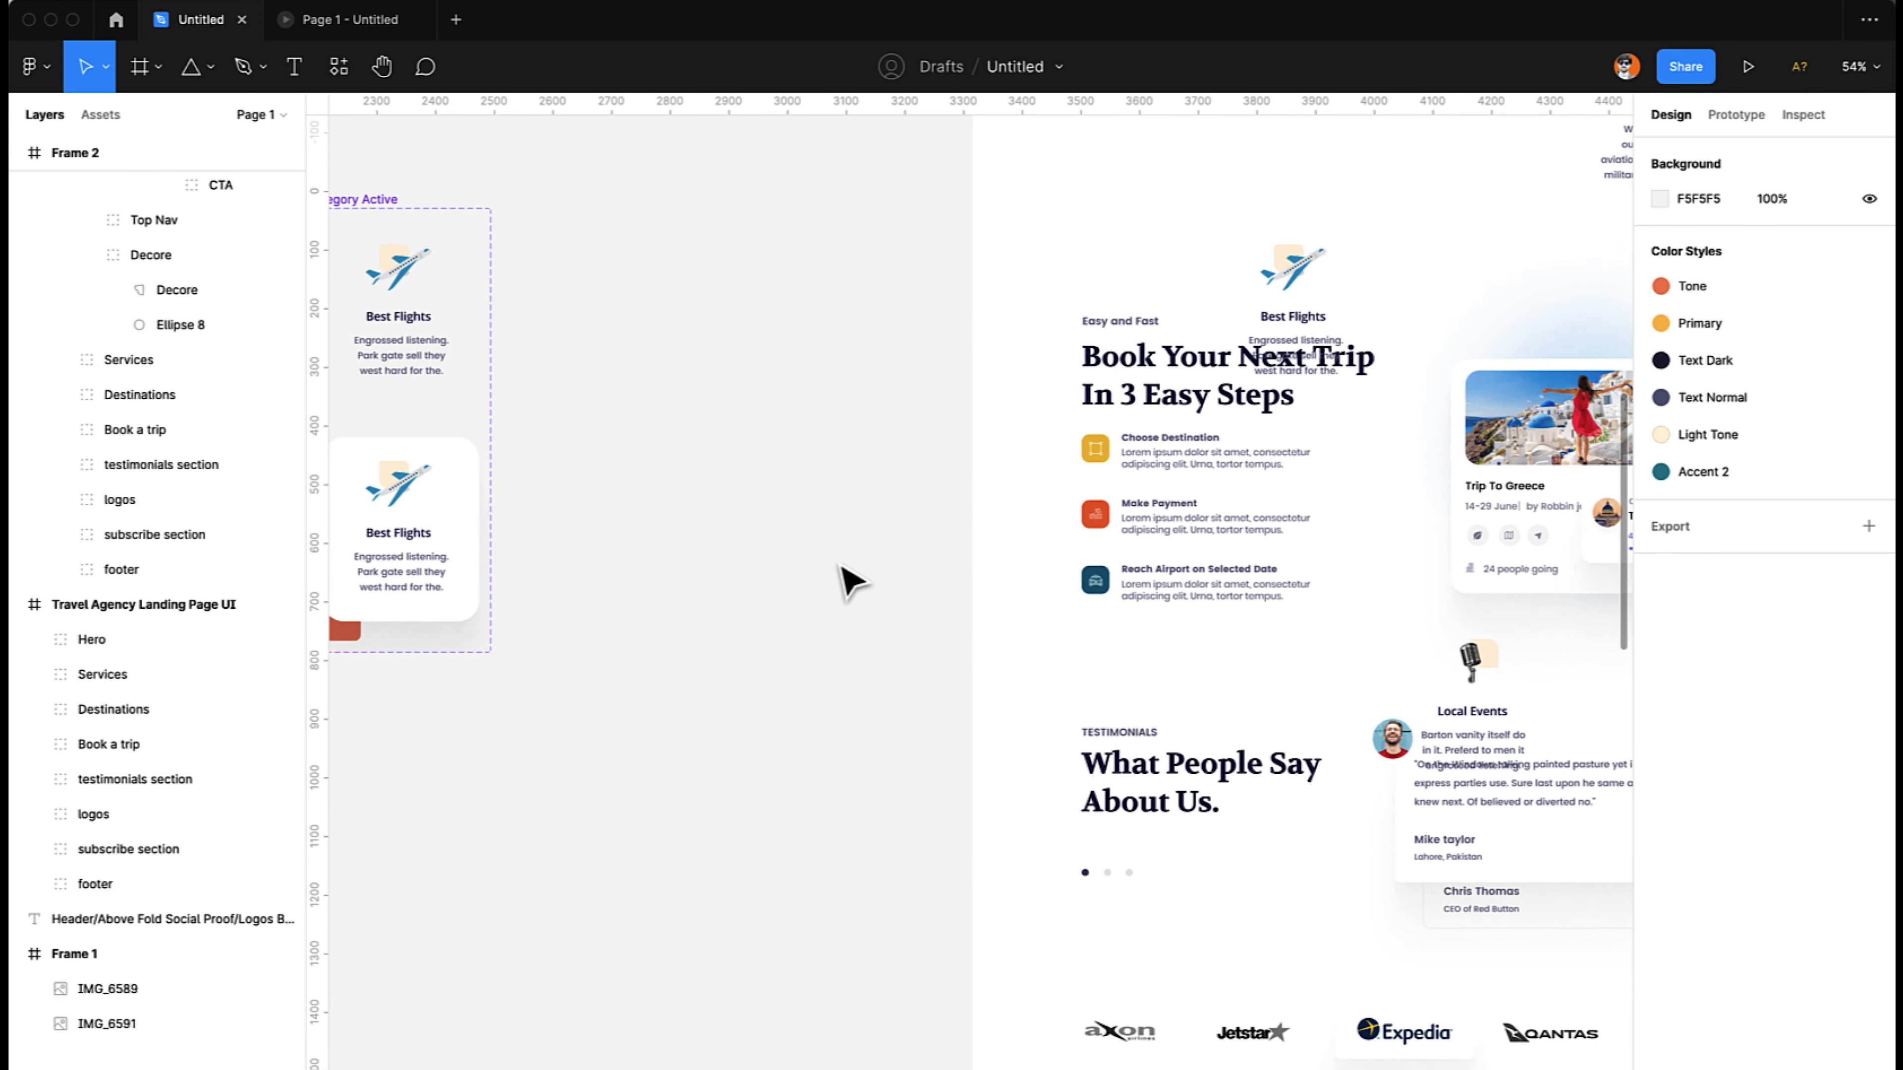
click(1262, 288)
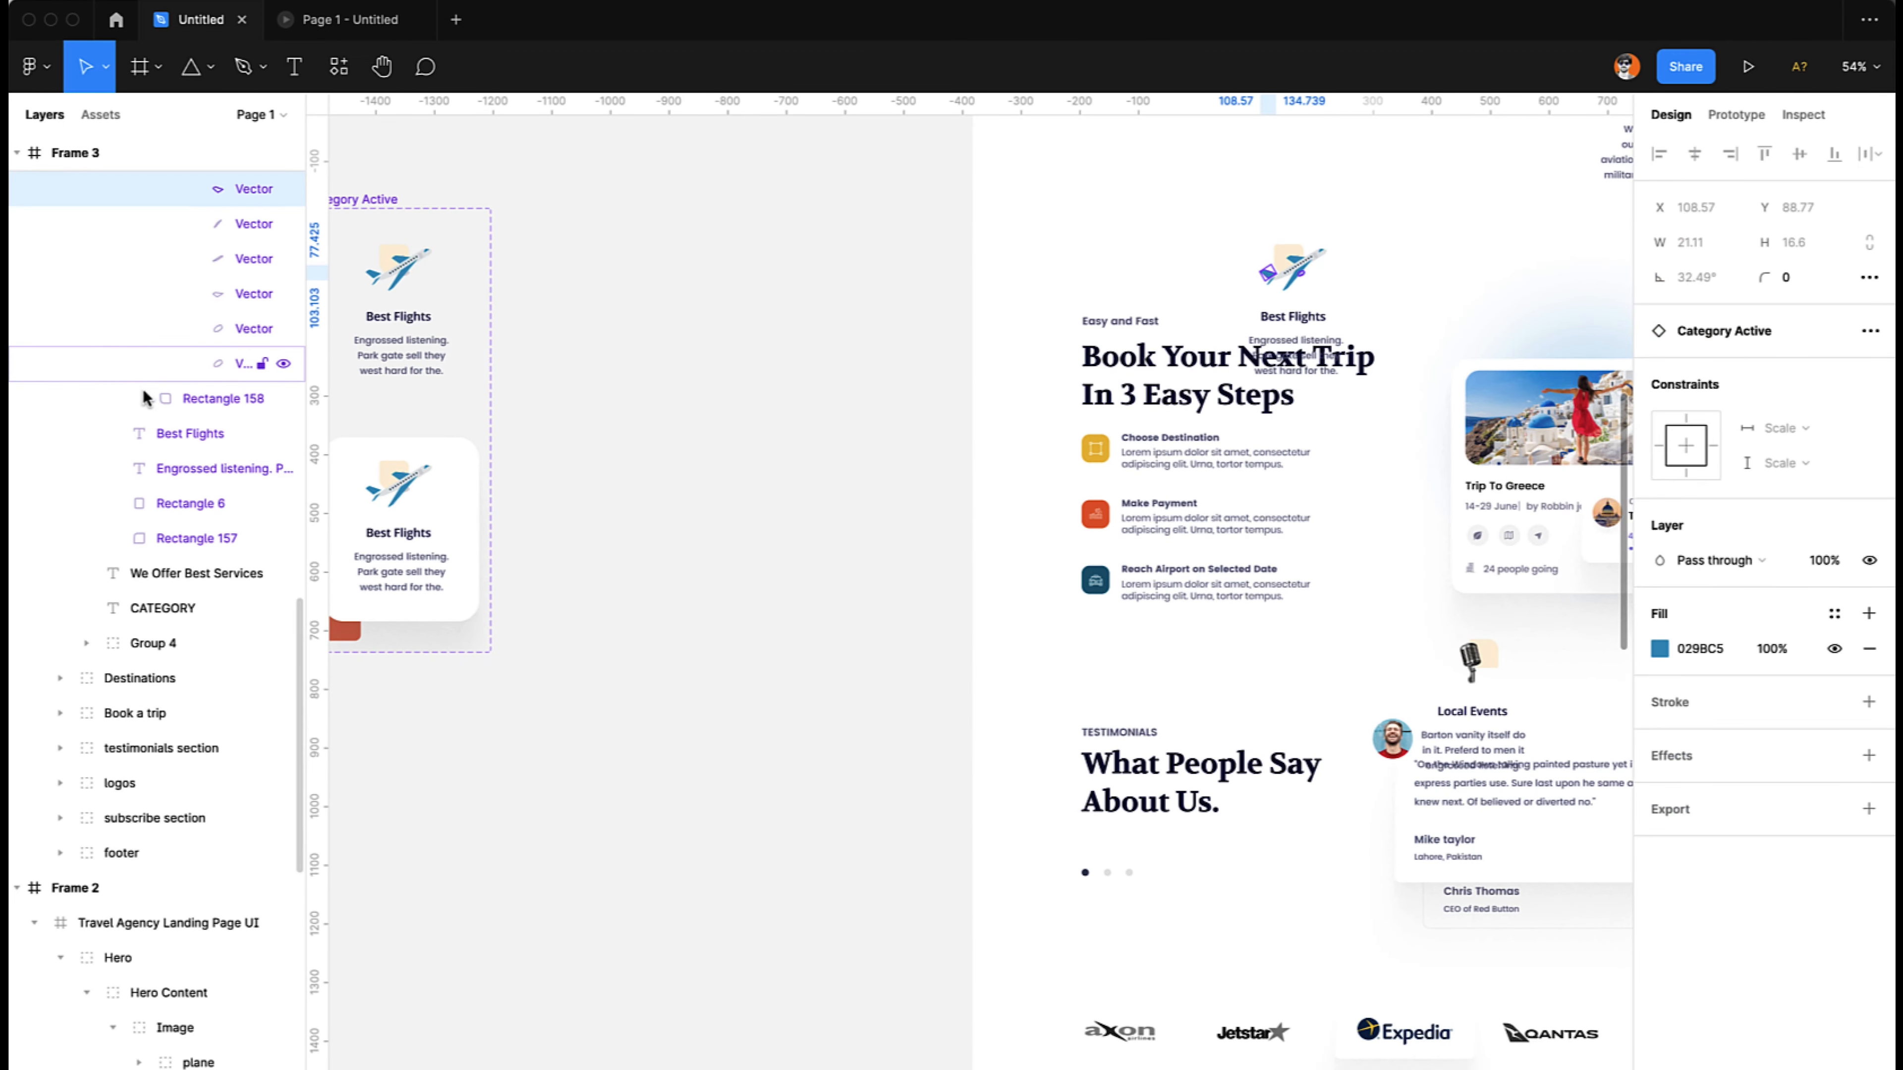
click(161, 400)
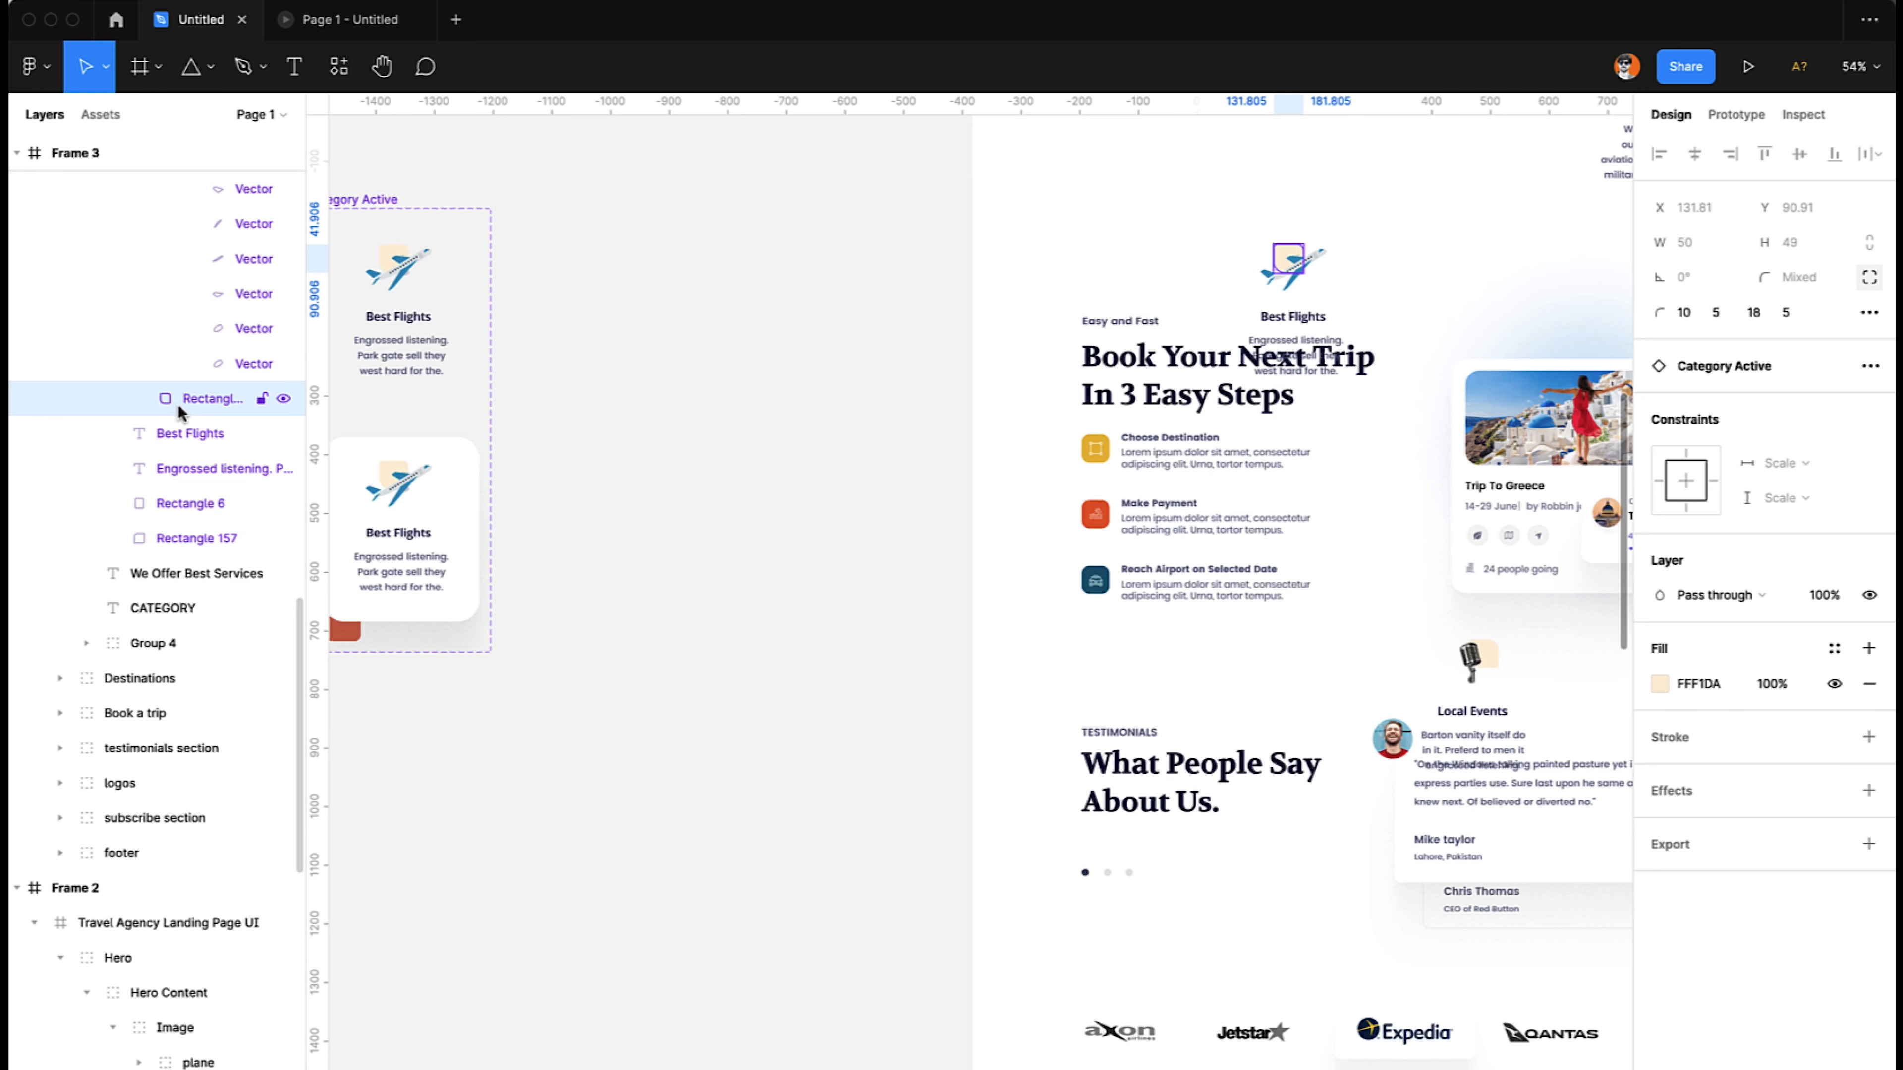
scroll(825, 311, up, 2)
scroll(825, 312, right, 2)
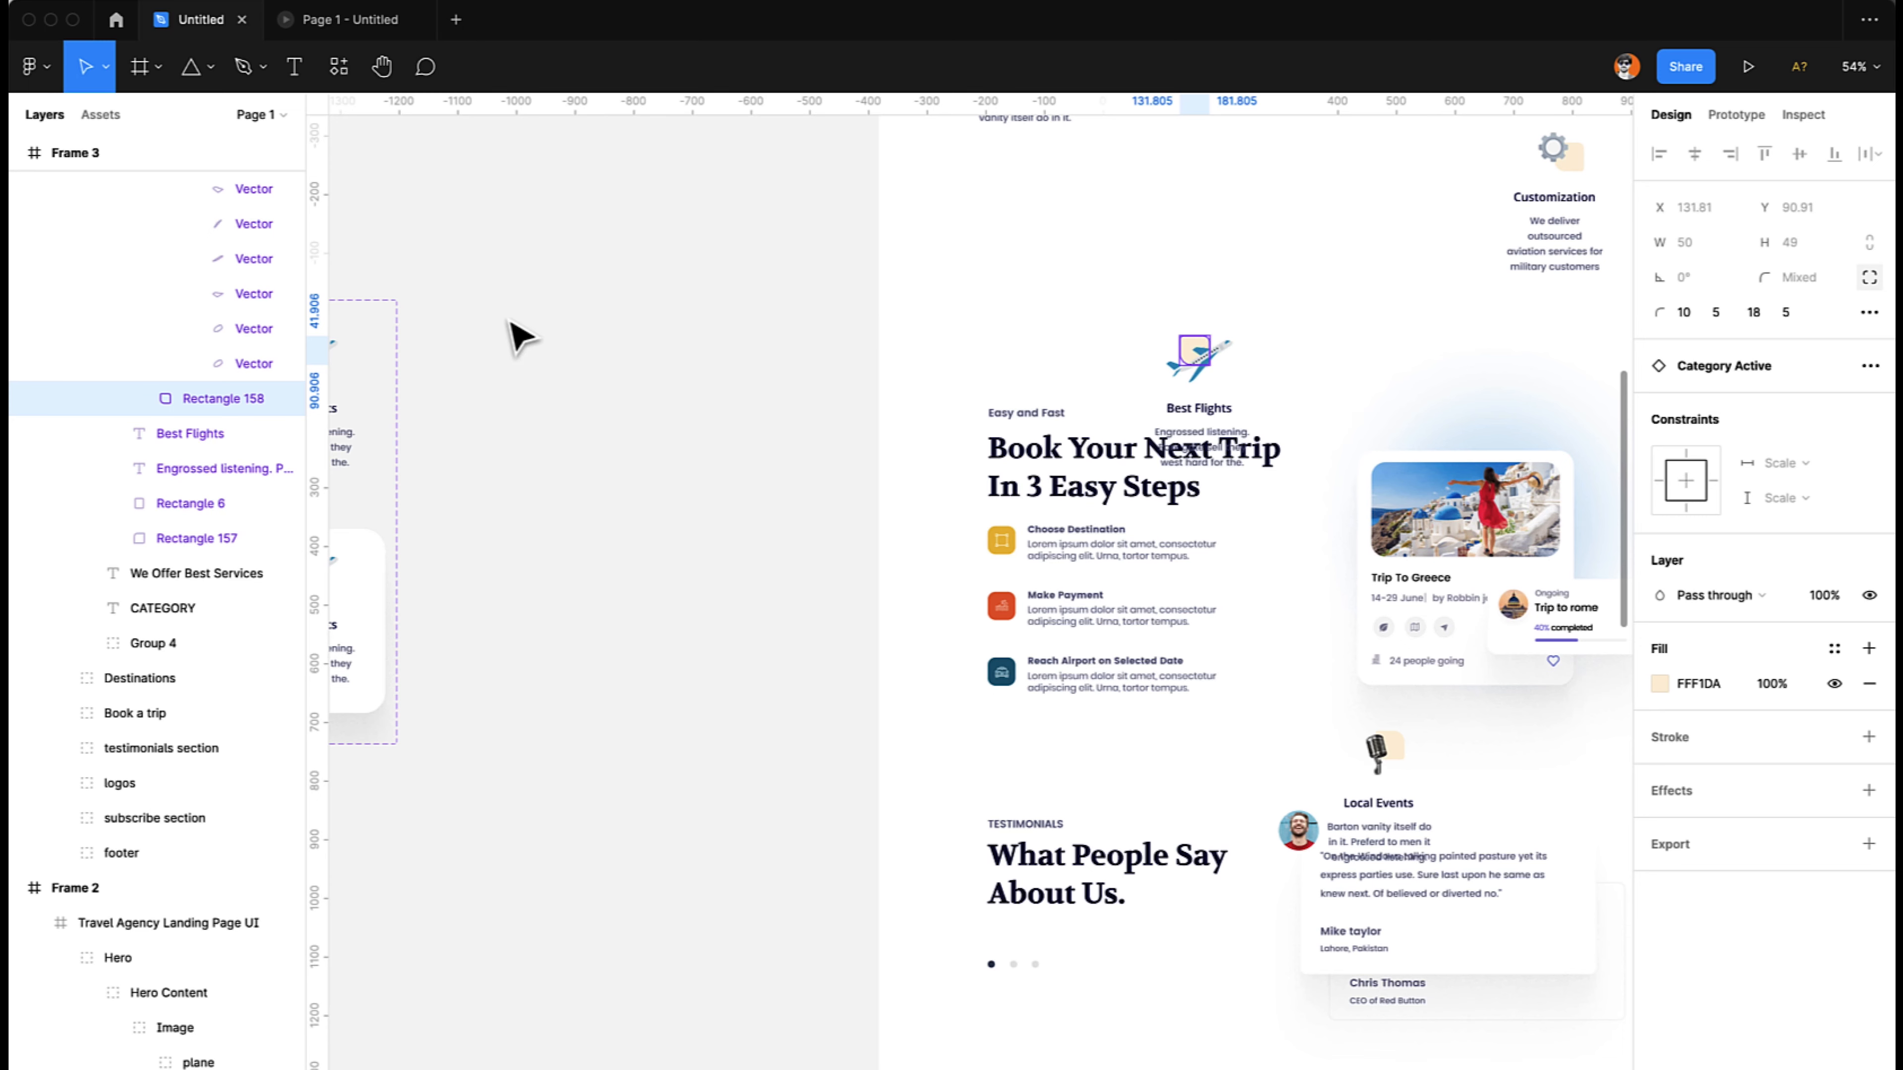
scroll(521, 338, up, 3)
scroll(520, 337, left, 3)
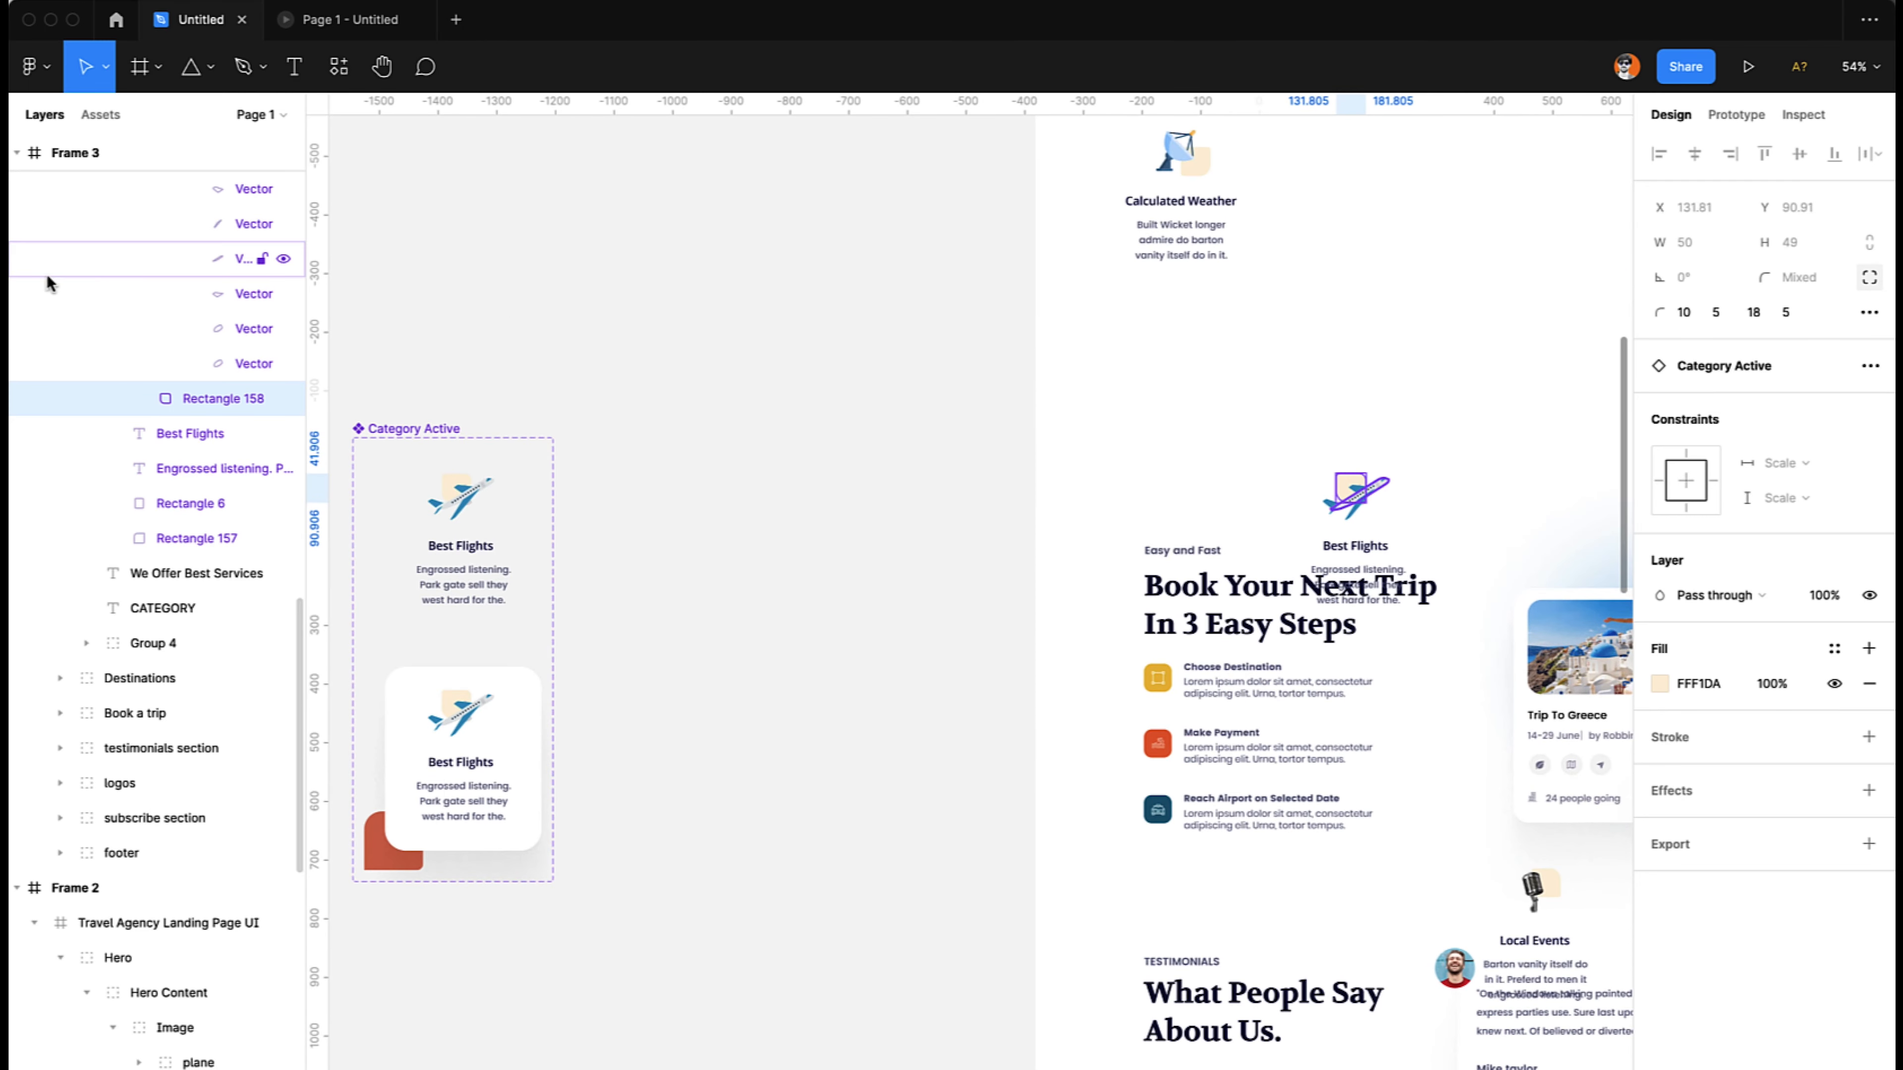
scroll(139, 280, up, 2)
scroll(139, 279, up, 4)
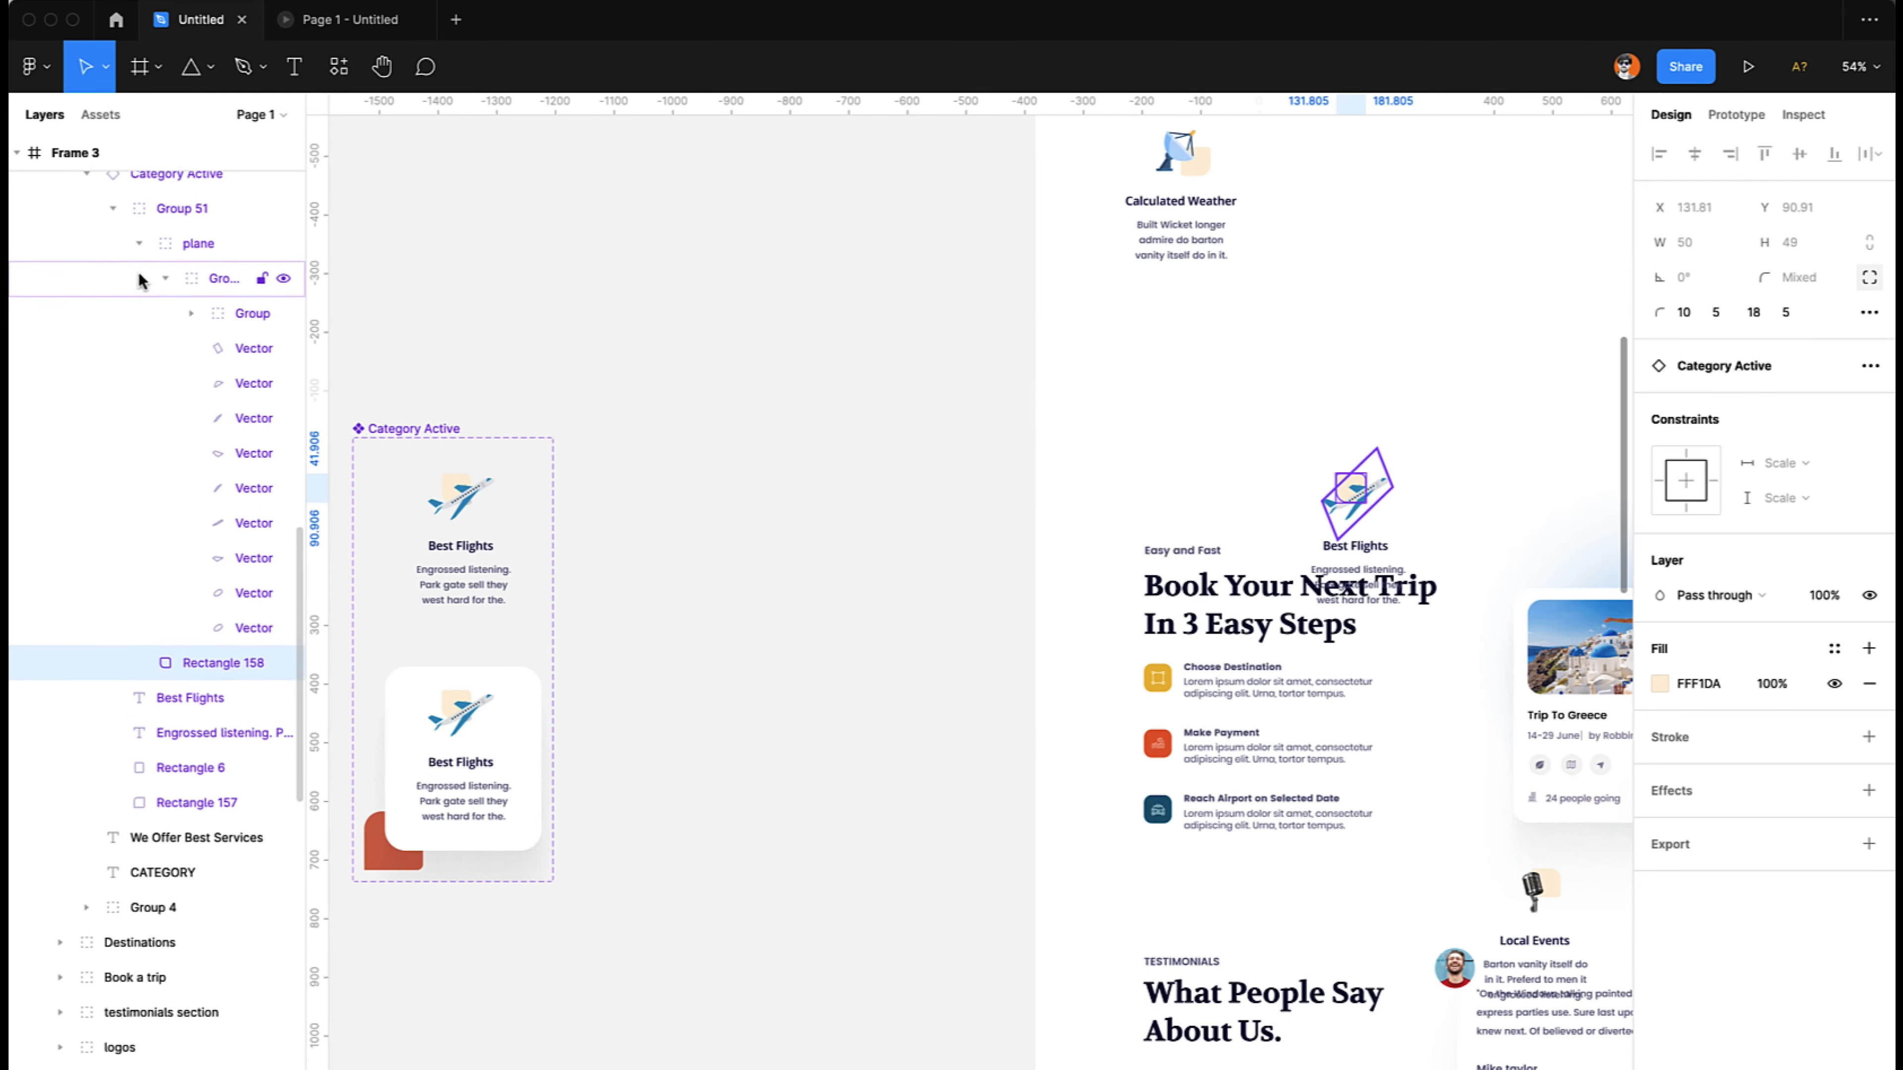
click(163, 281)
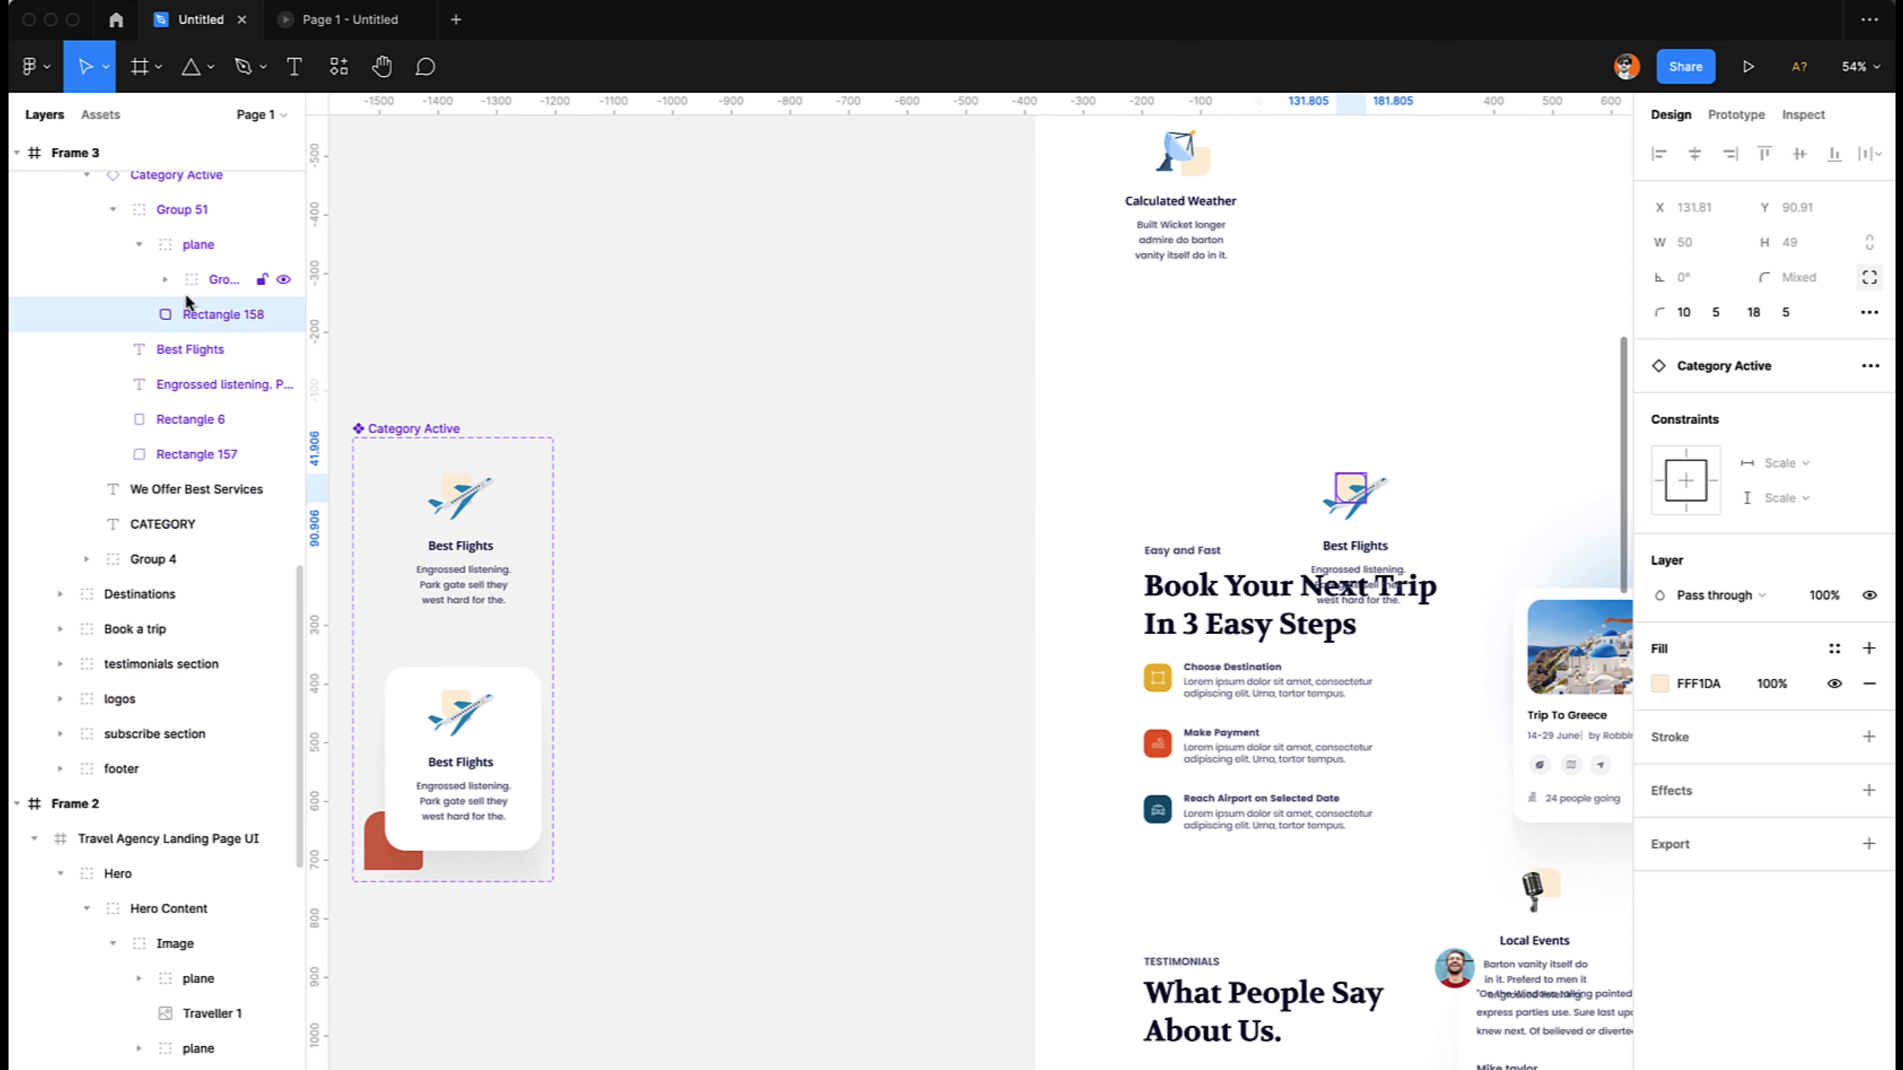
click(185, 419)
click(182, 456)
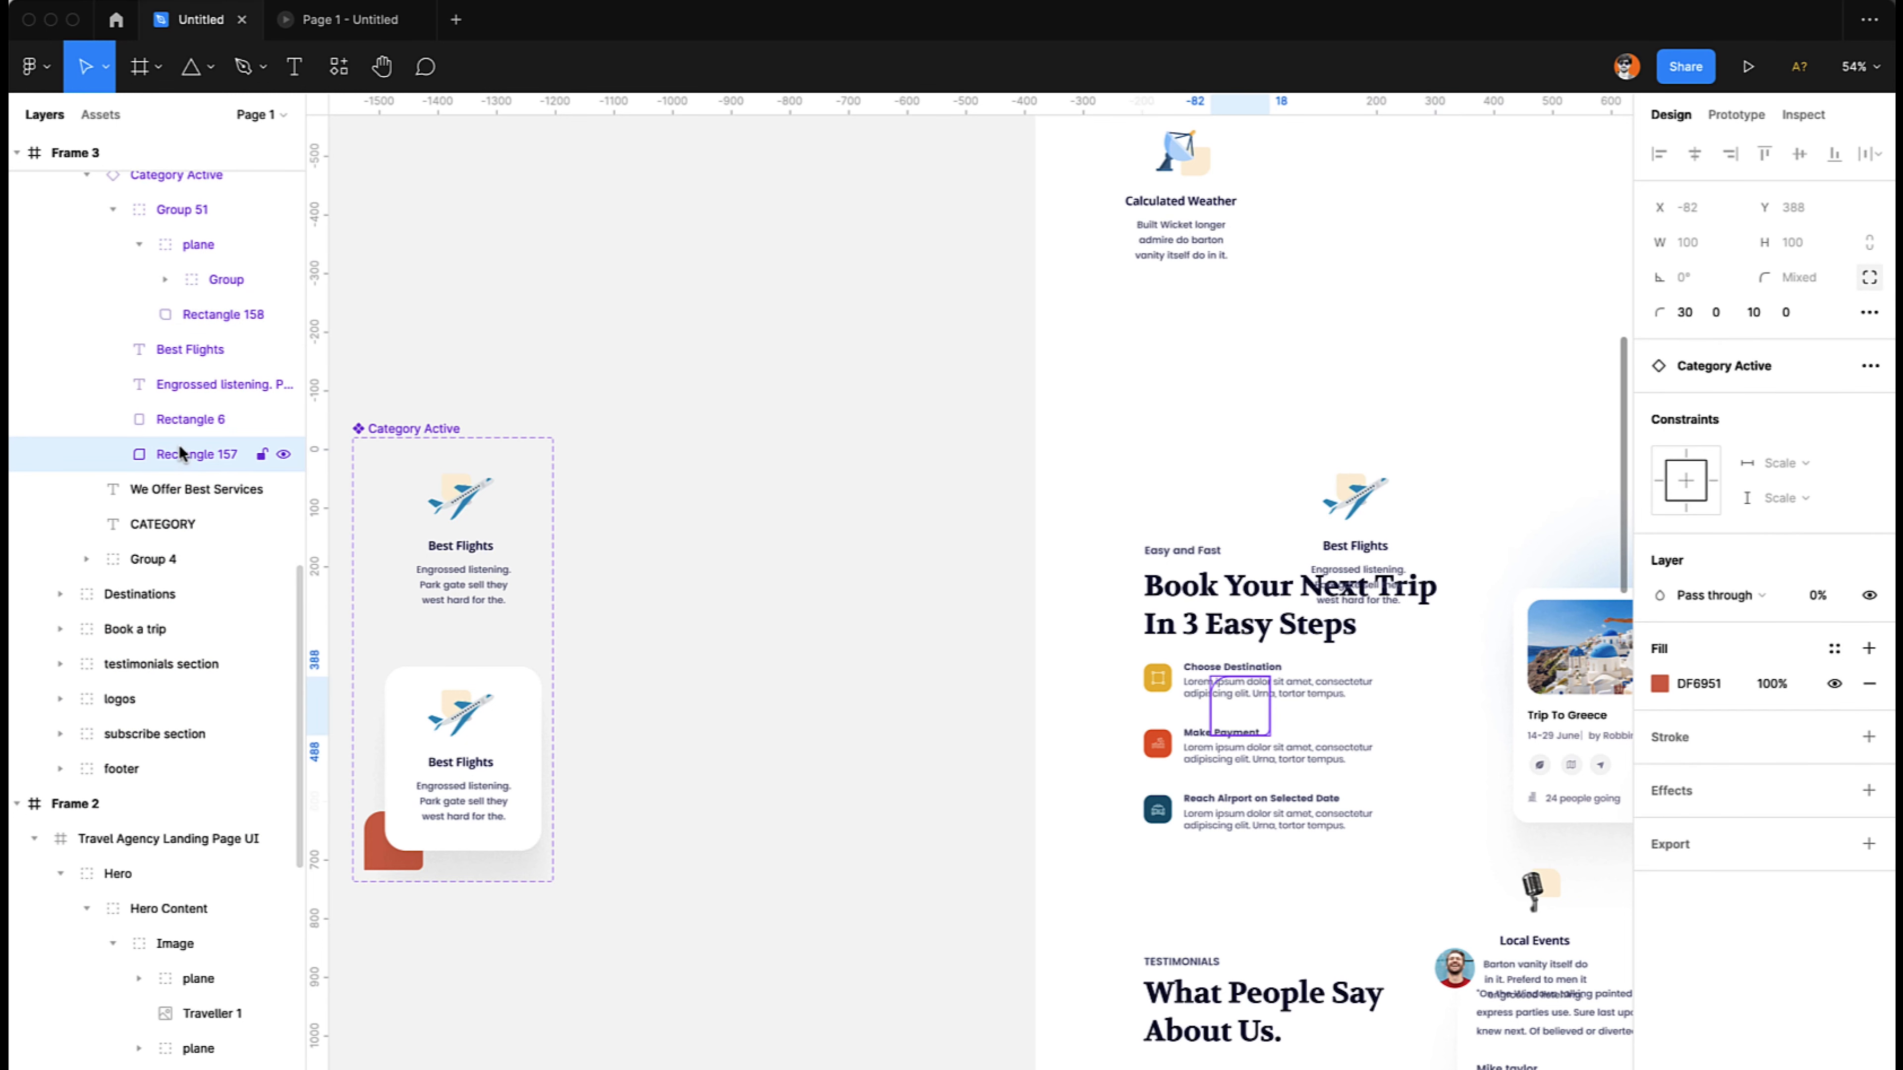
key(shift+Tab)
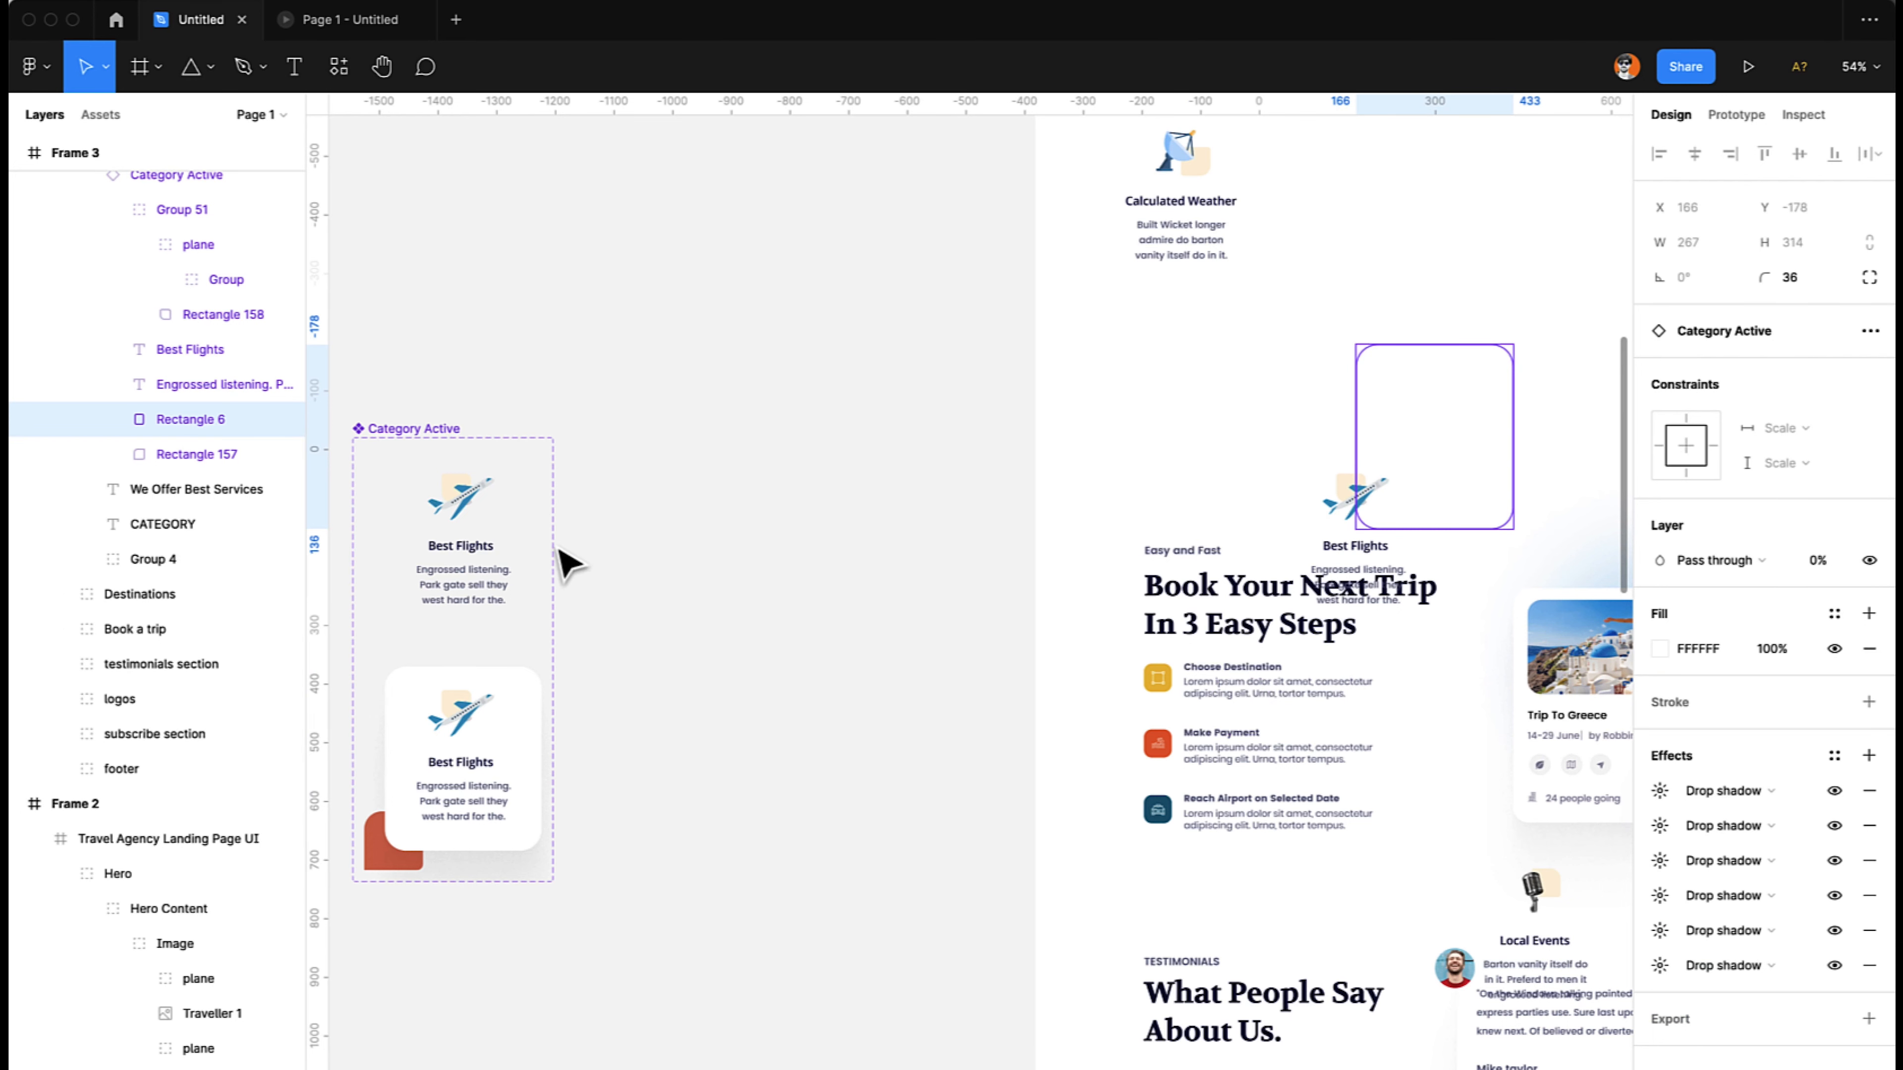
- Paste a fresh Category Active instance in place over the Best Flights card in Frame 3 and delete the old instance
click(425, 426)
click(448, 461)
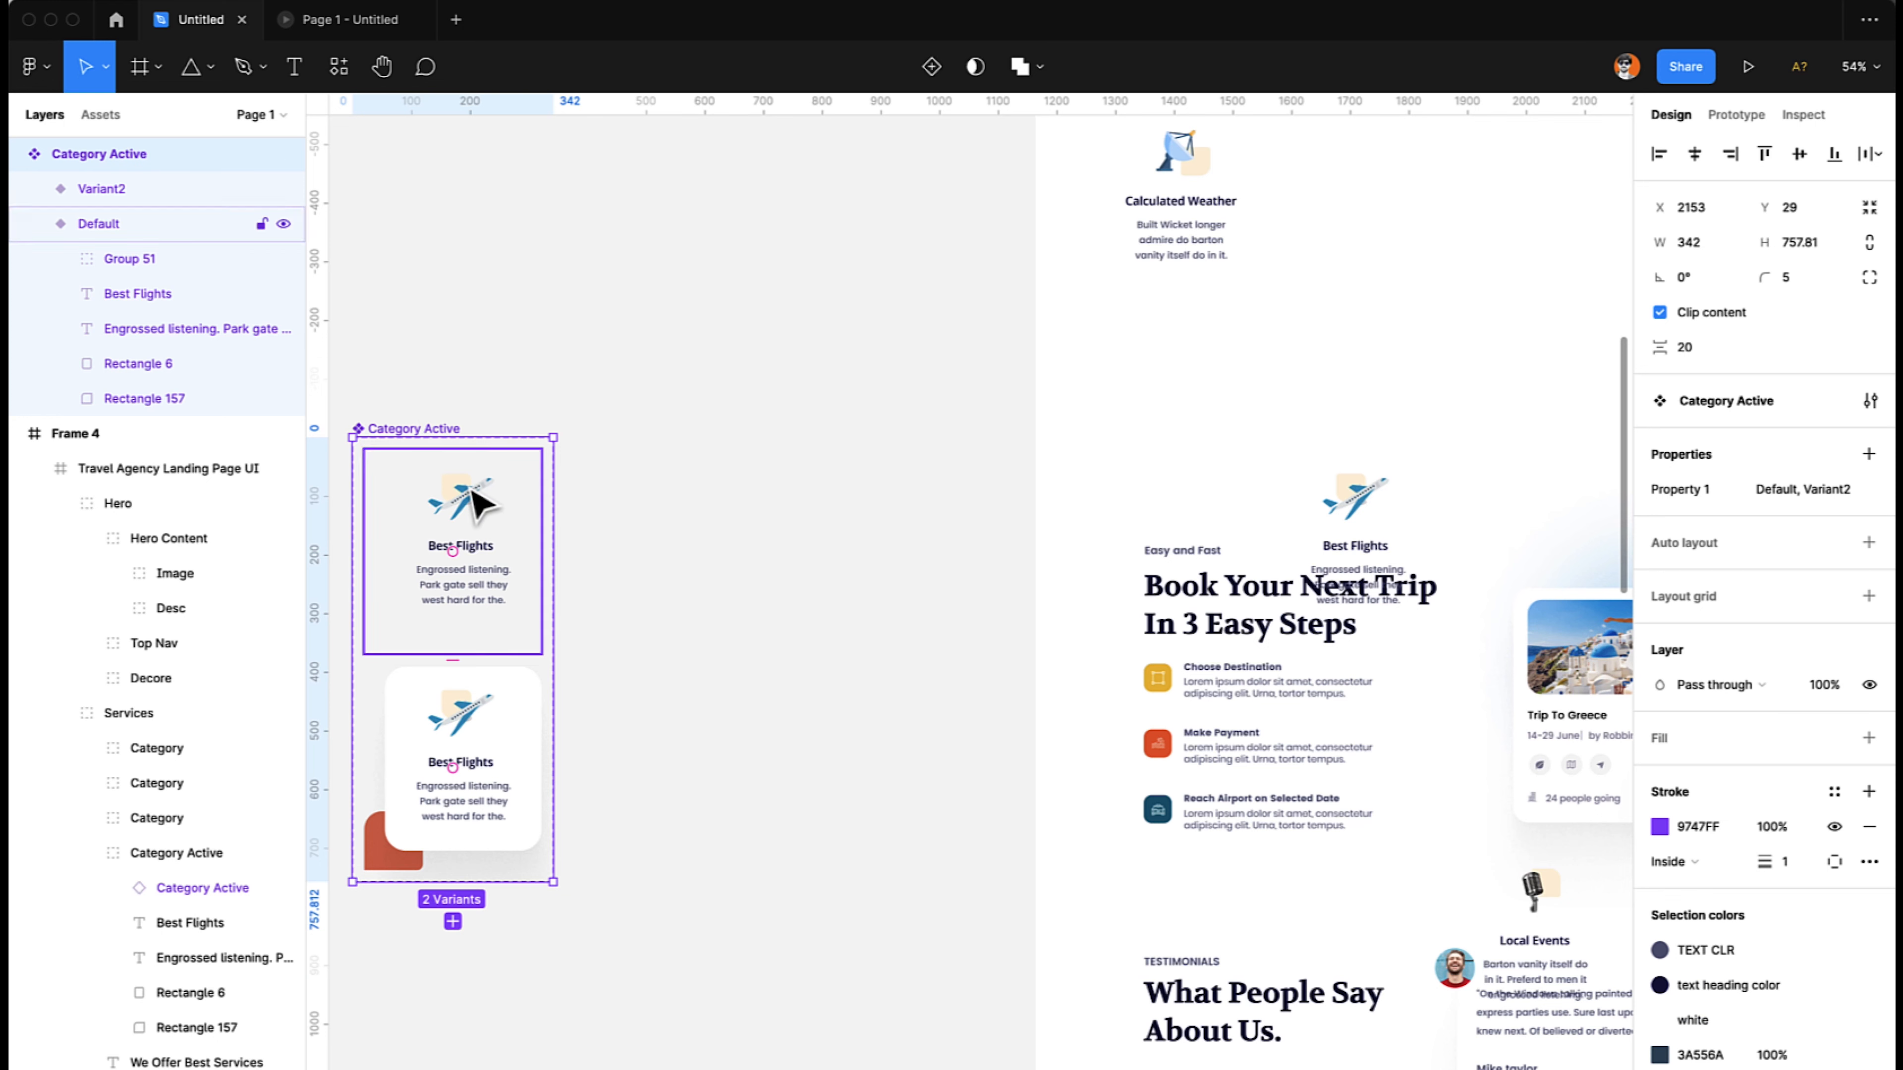
click(1359, 493)
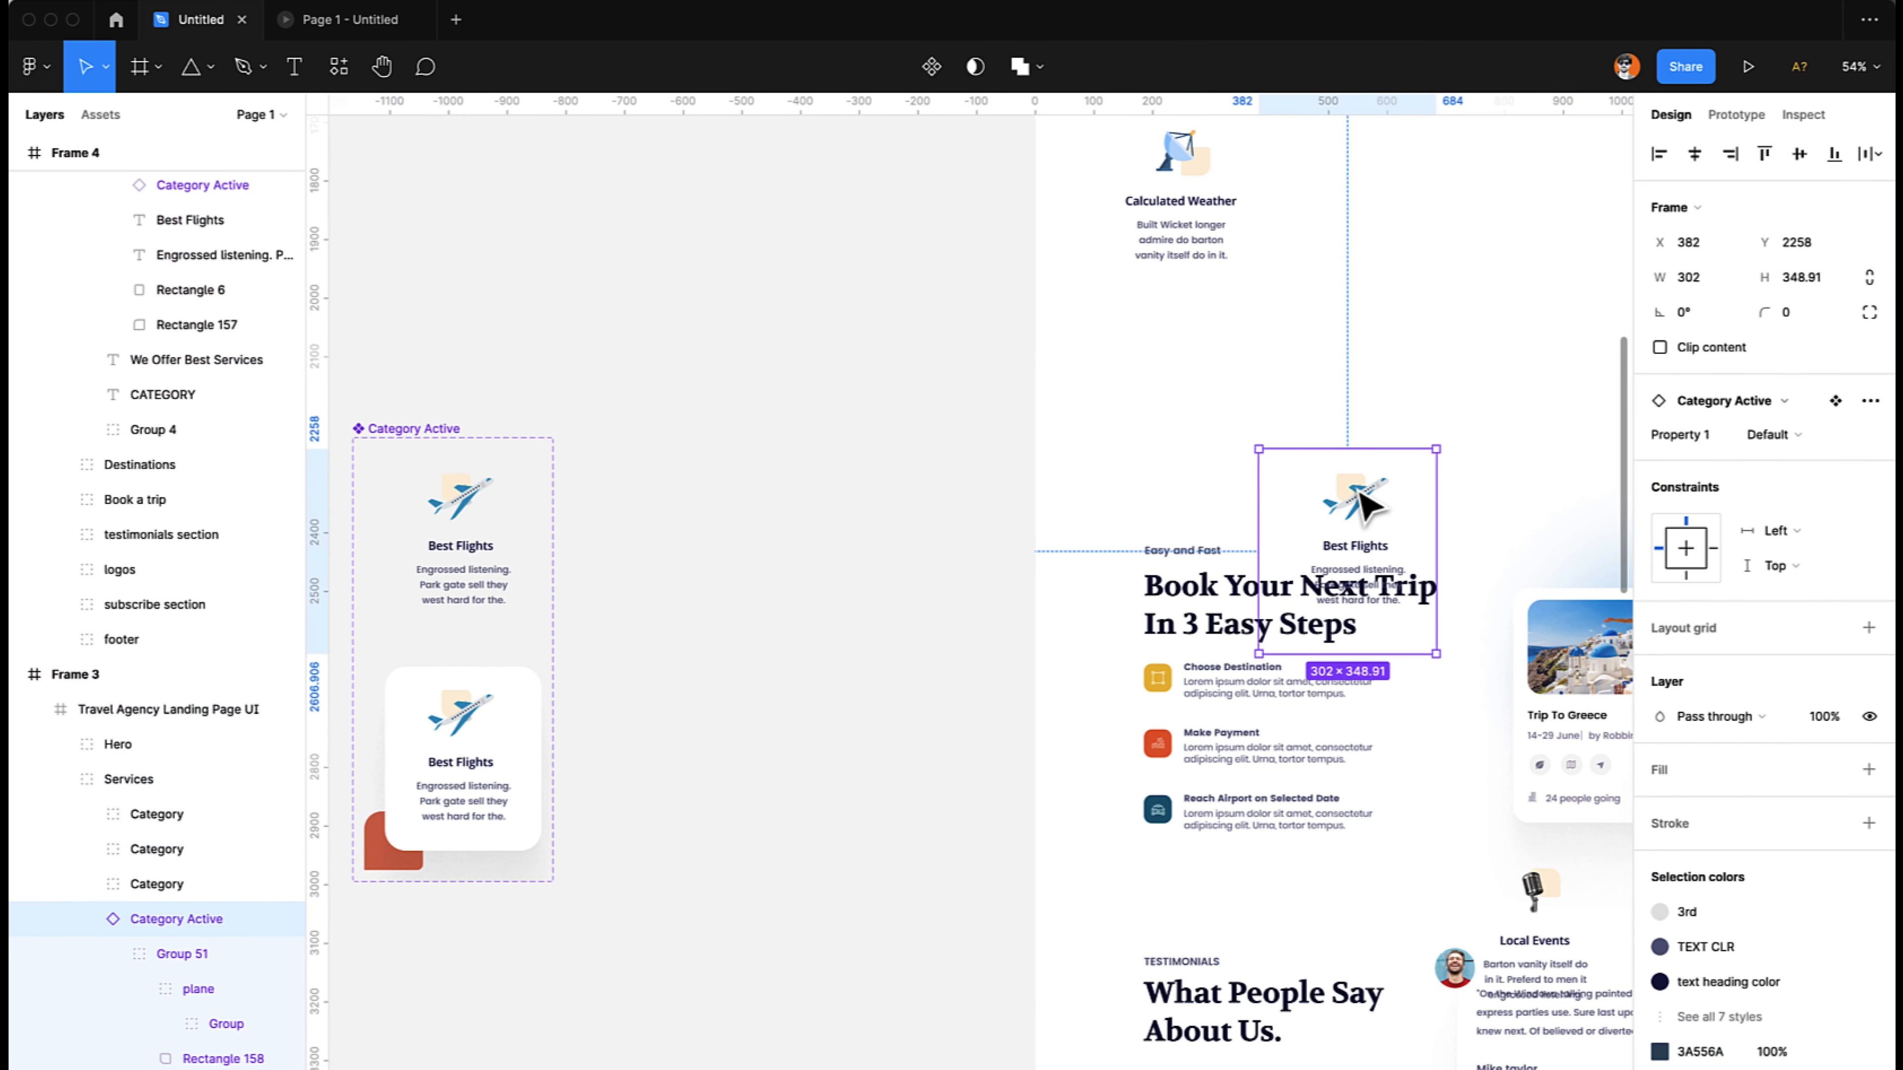
key(super+v)
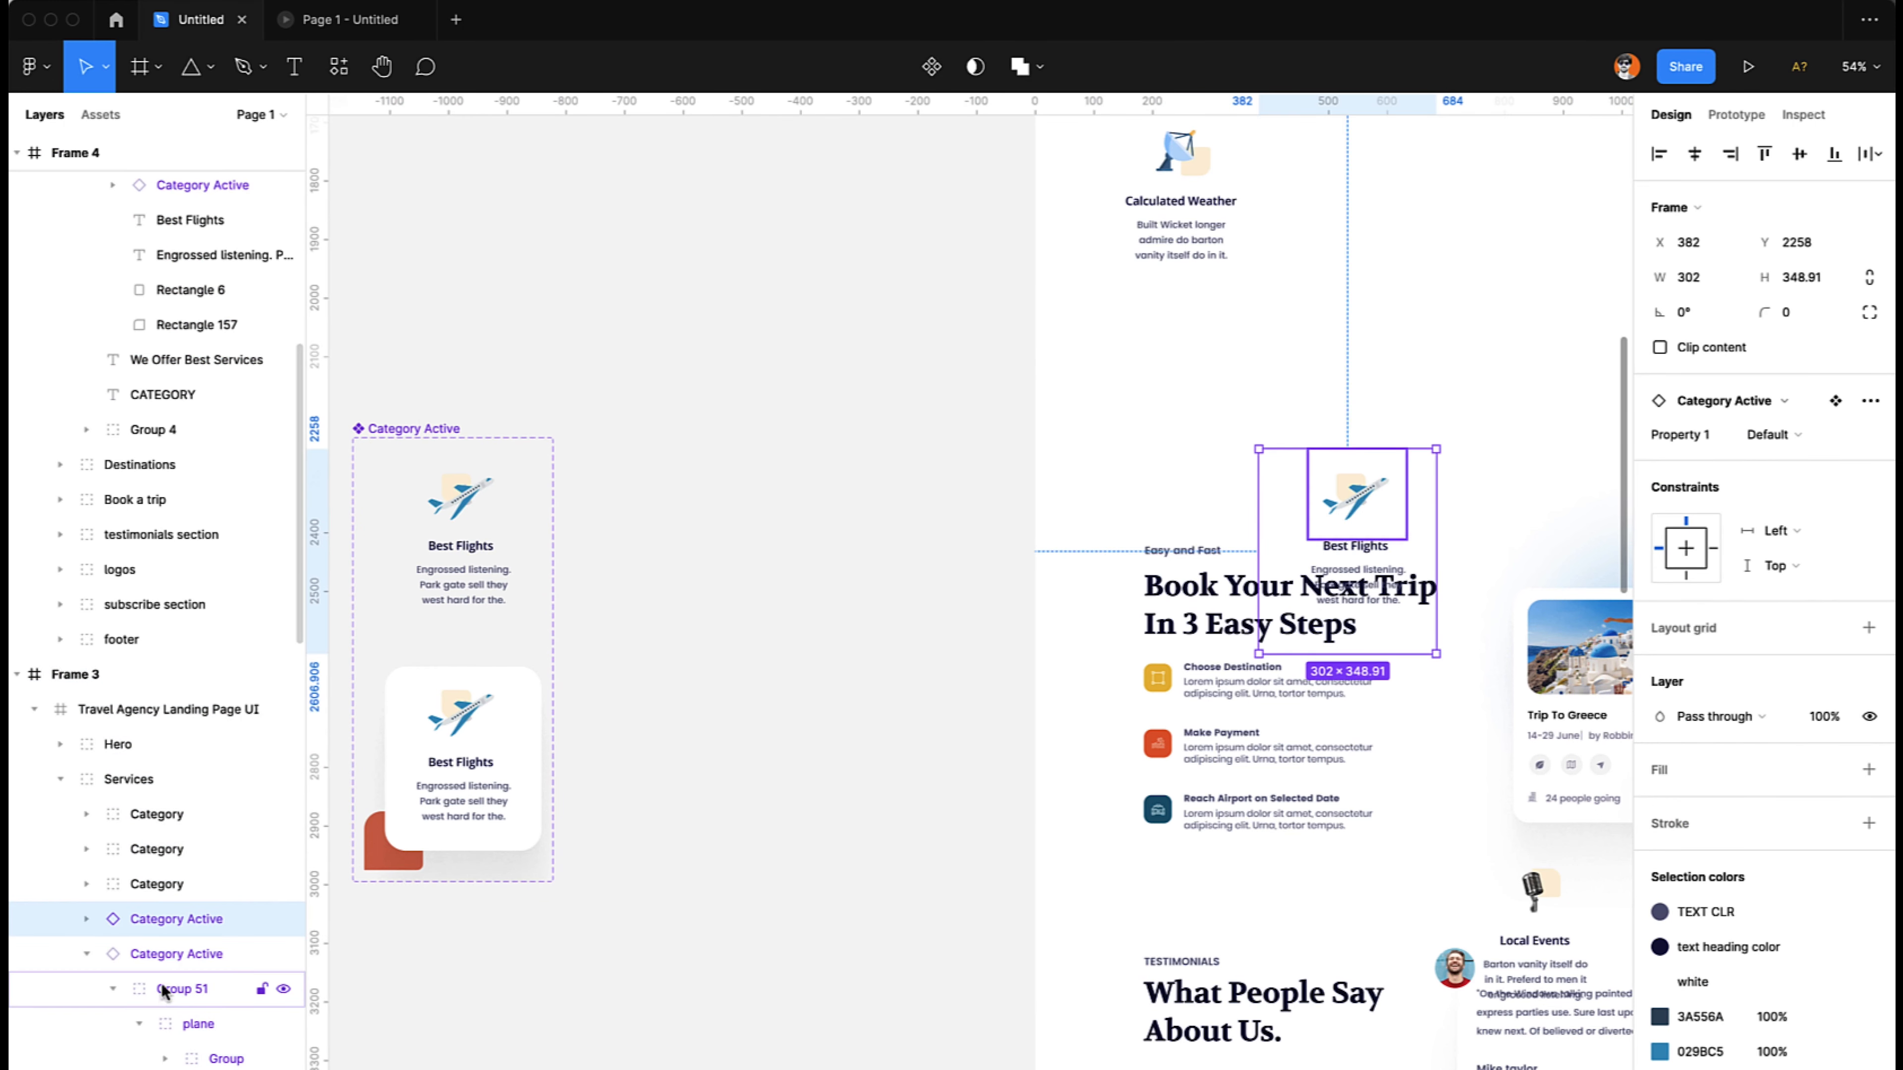
click(158, 959)
key(Delete)
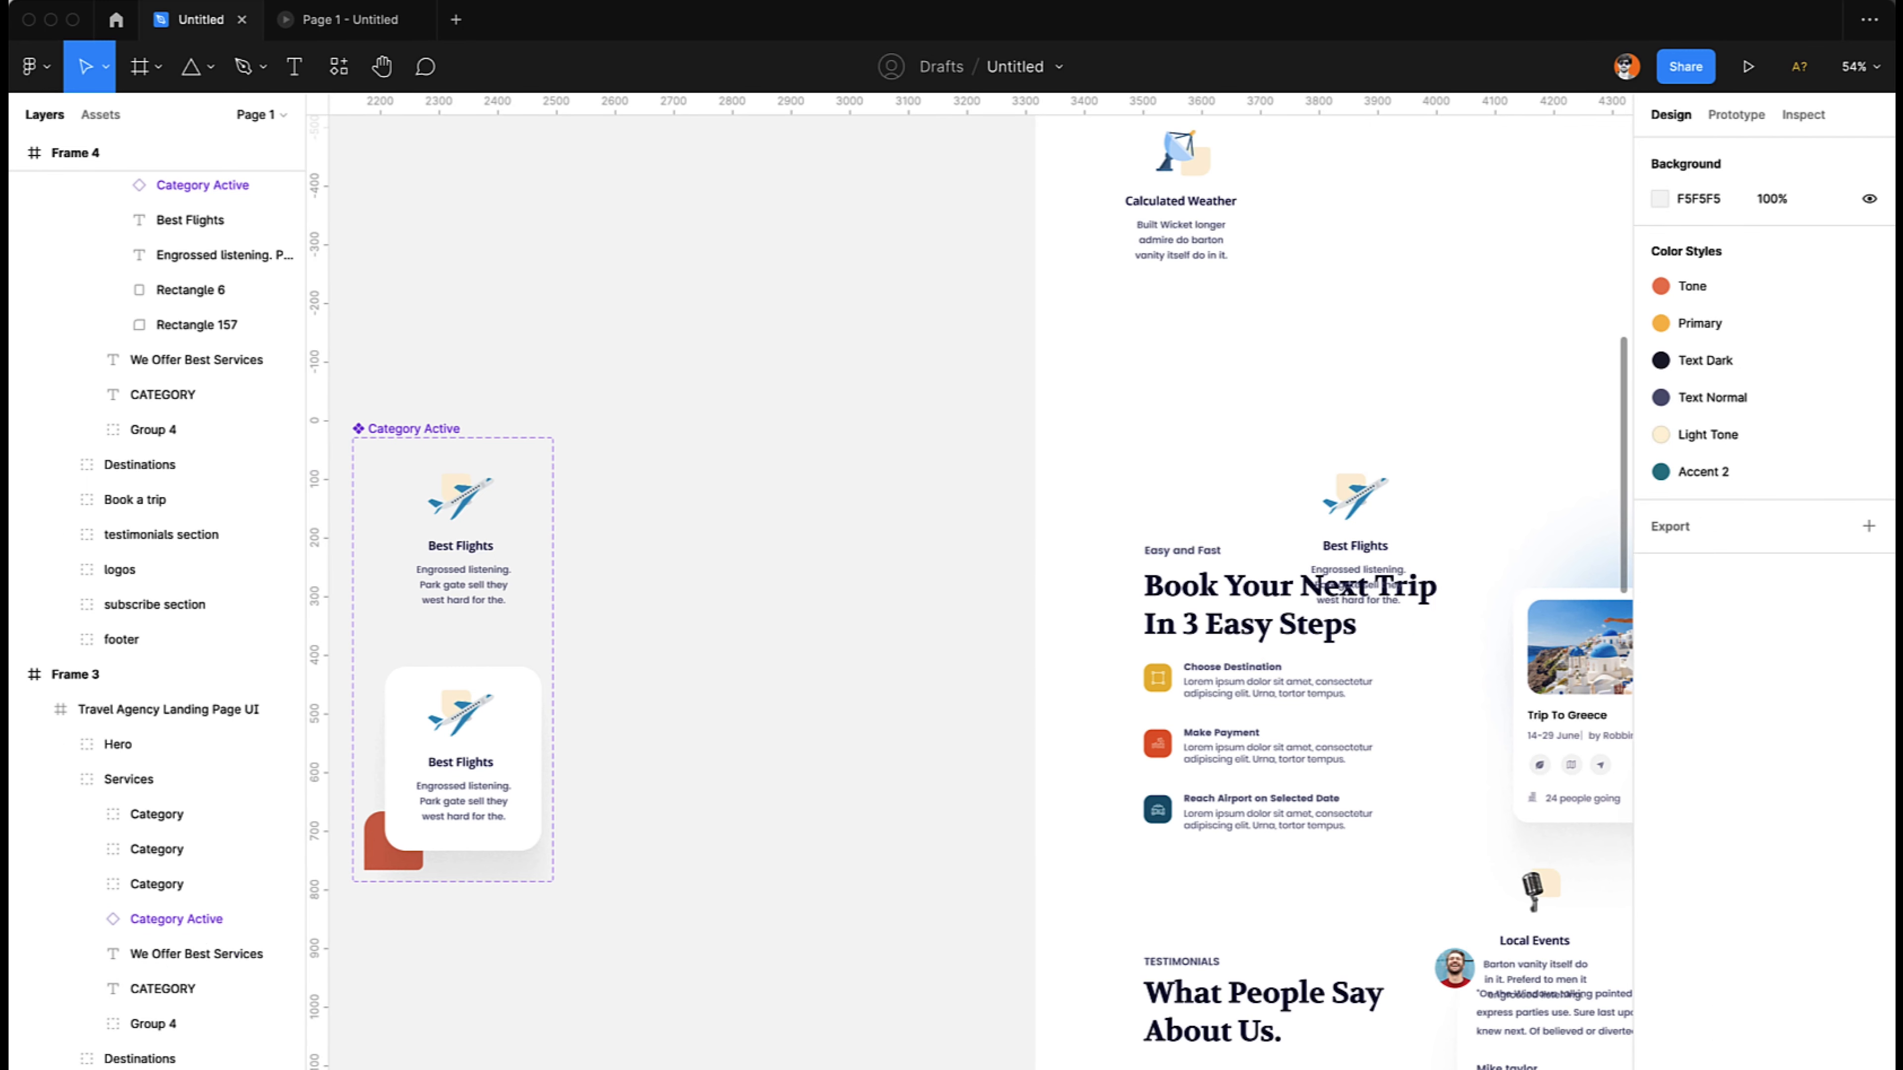
- Check the Best Flights card in the prototype preview's services section and return to the design file
scroll(505, 263, right, 10)
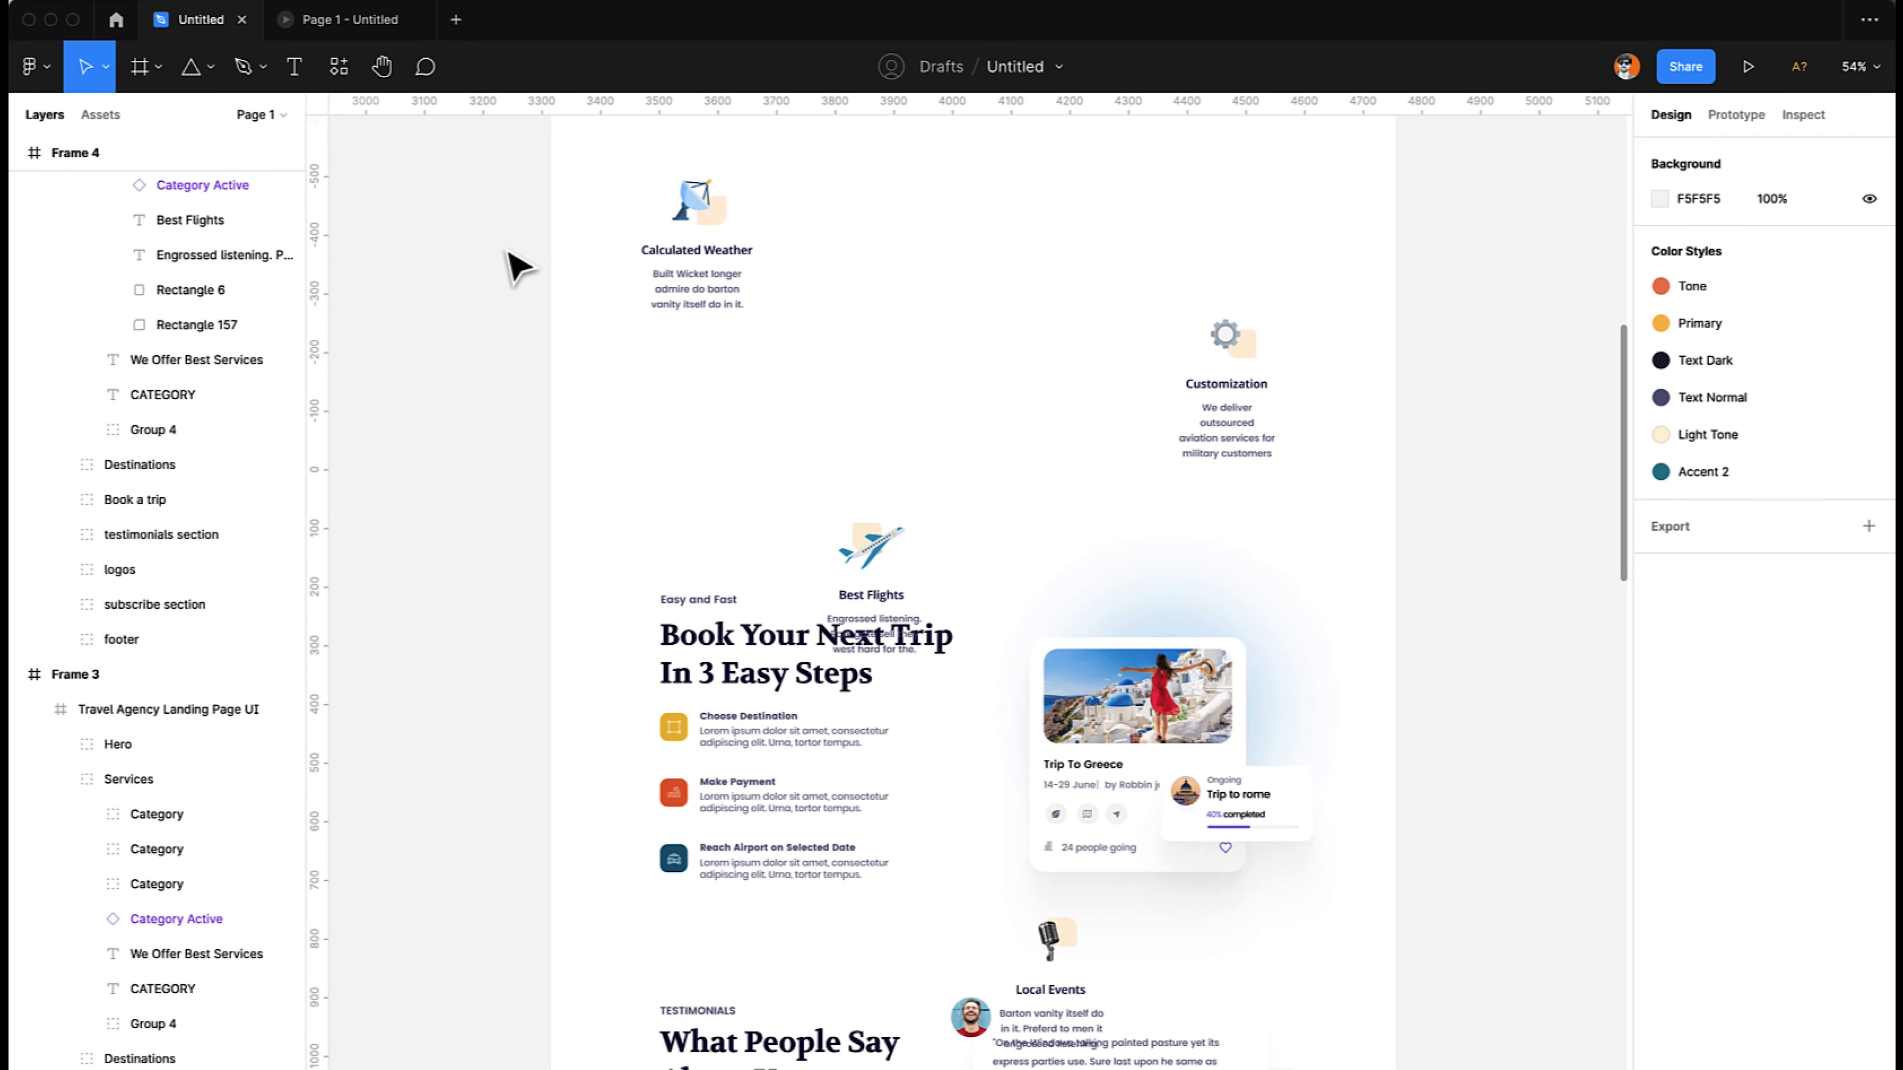
click(379, 30)
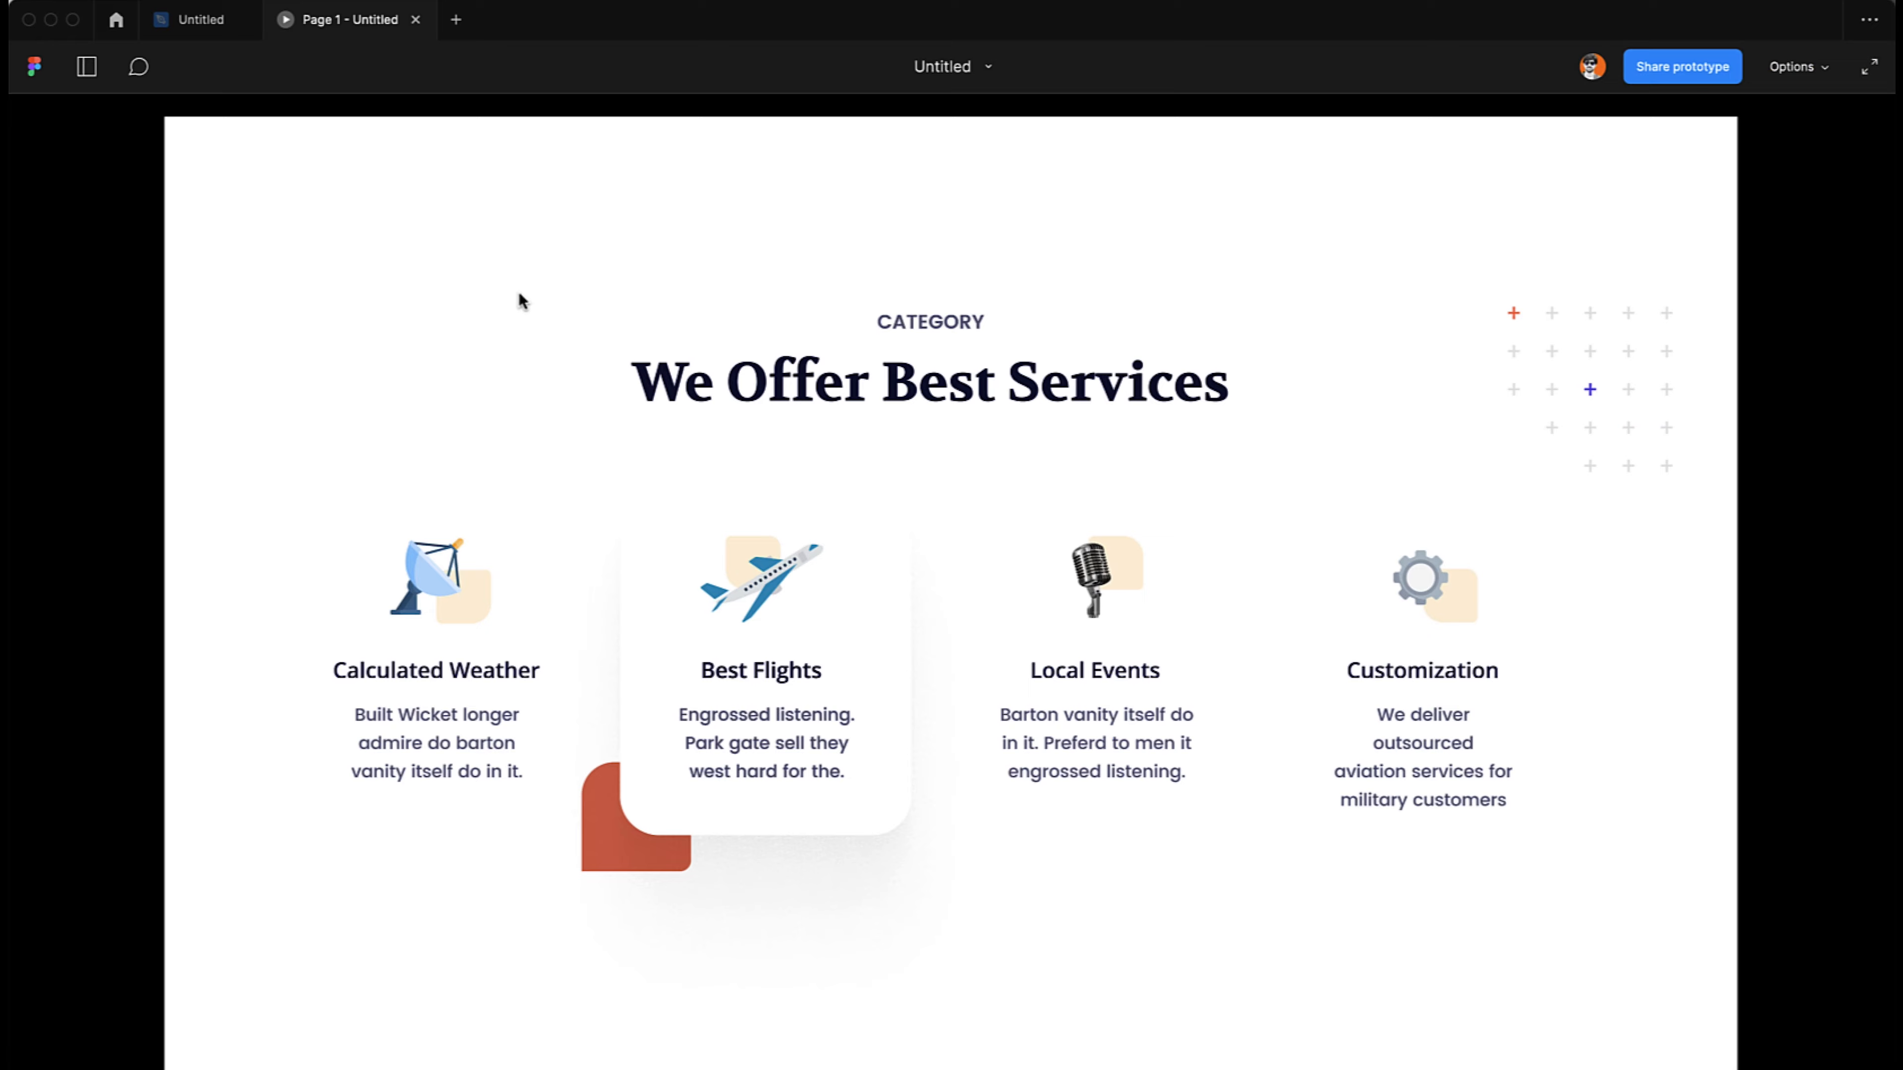
click(208, 21)
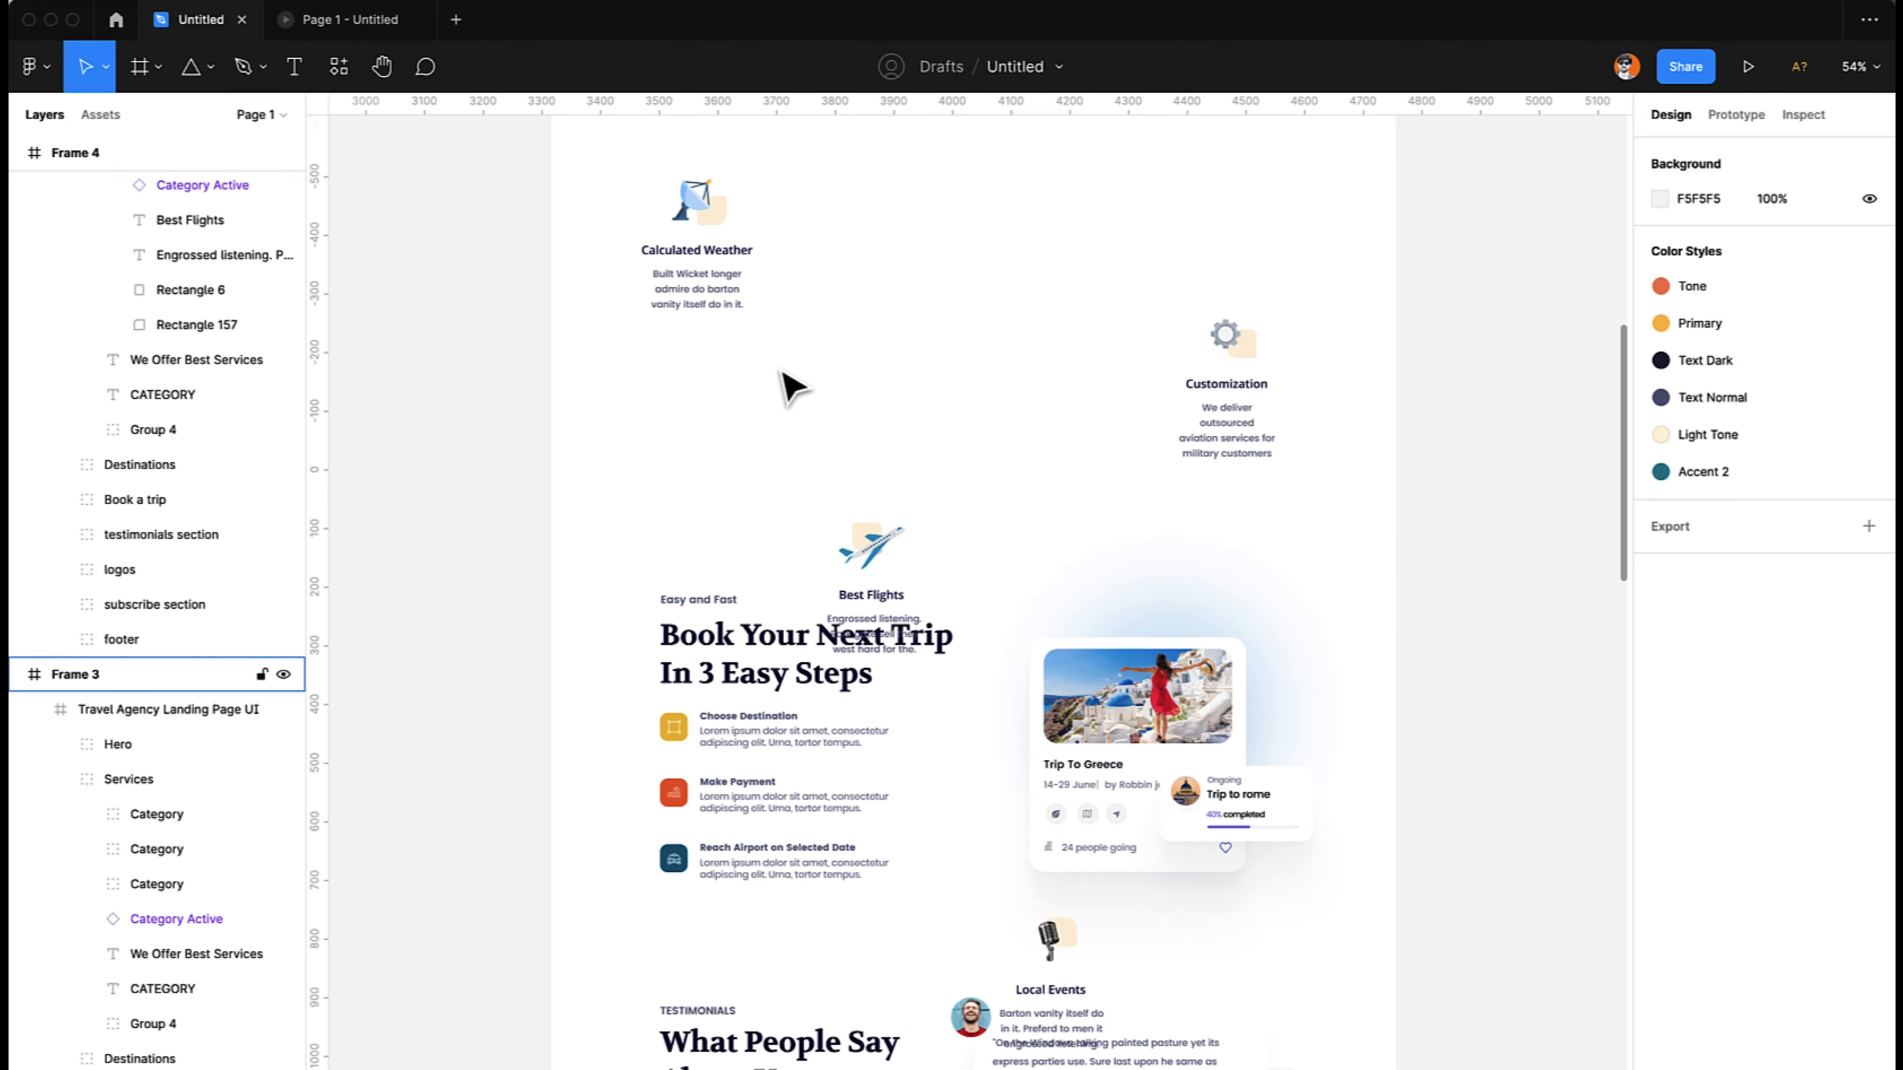
- Move the Category Active instance out of its enclosing Category Active group in Frame 4's Services and delete that leftover group
scroll(779, 371, right, 10)
scroll(786, 386, up, 8)
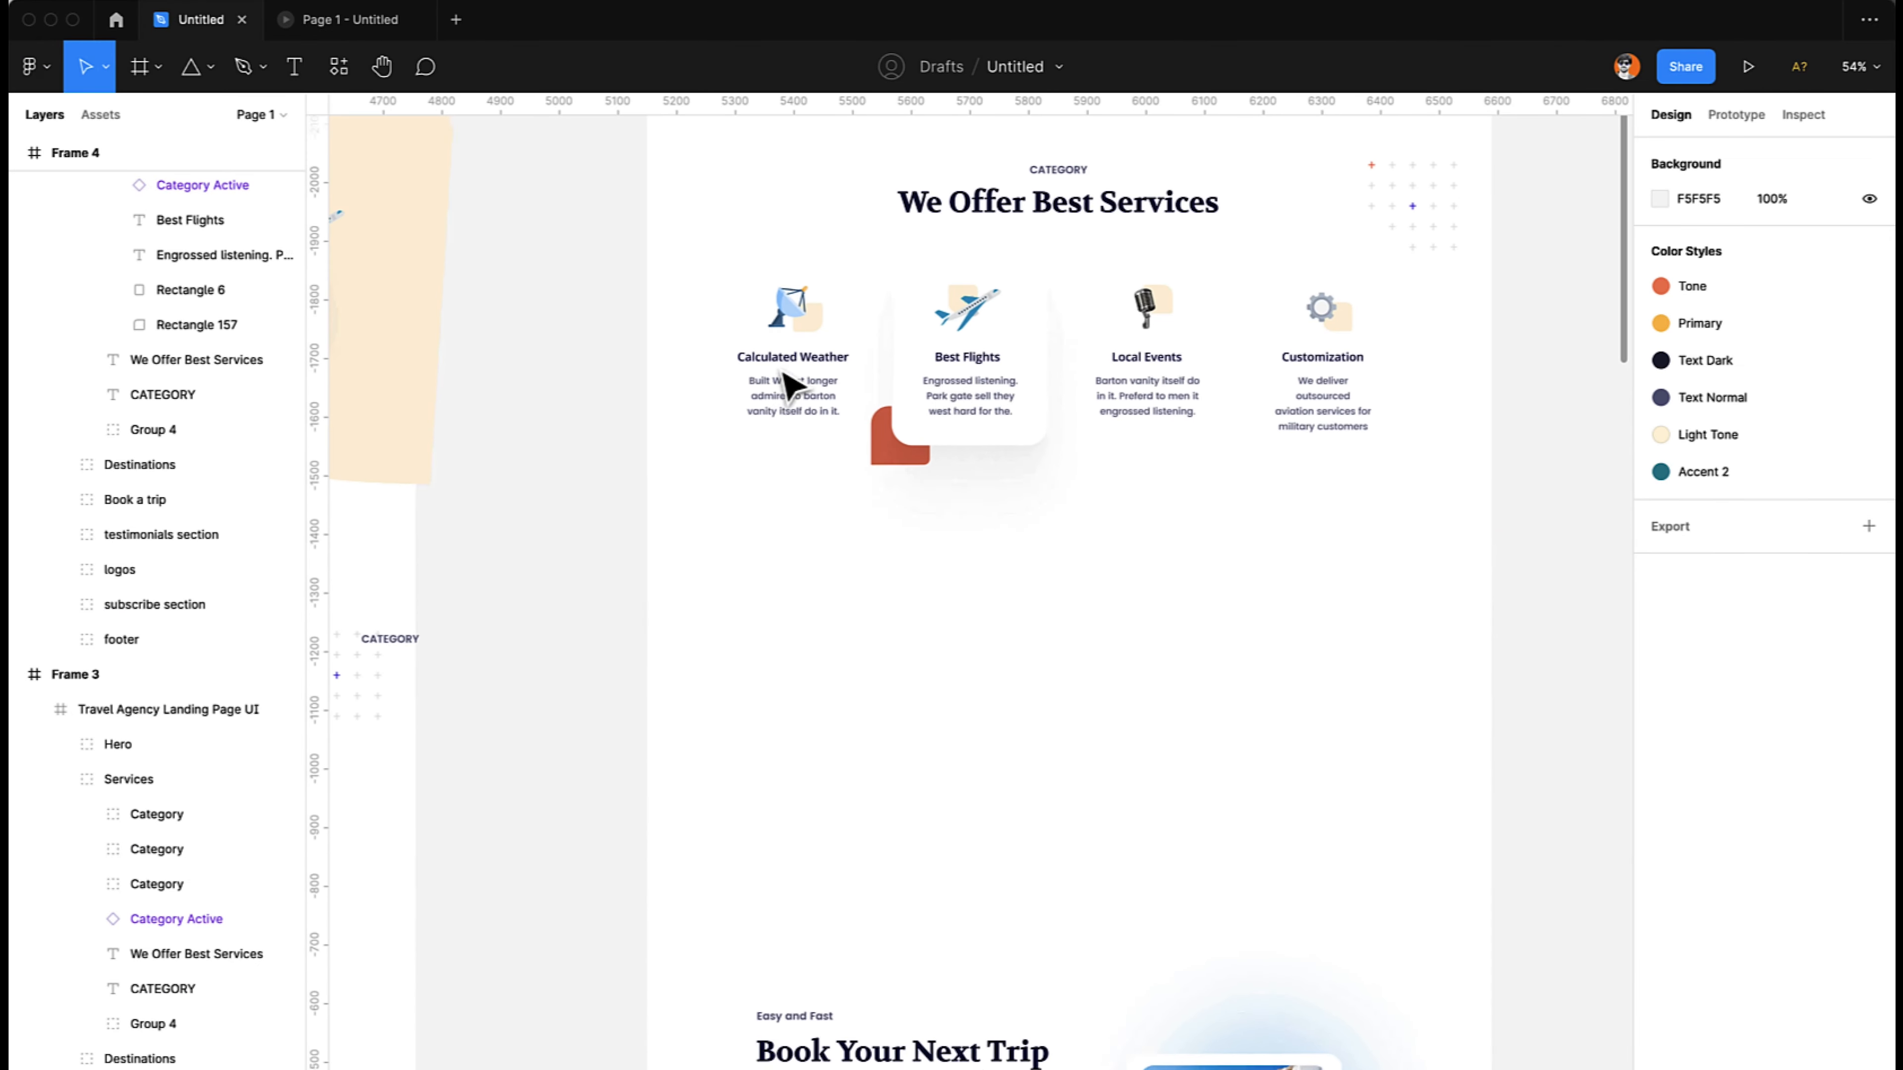
click(981, 386)
scroll(978, 380, left, 5)
scroll(977, 380, down, 5)
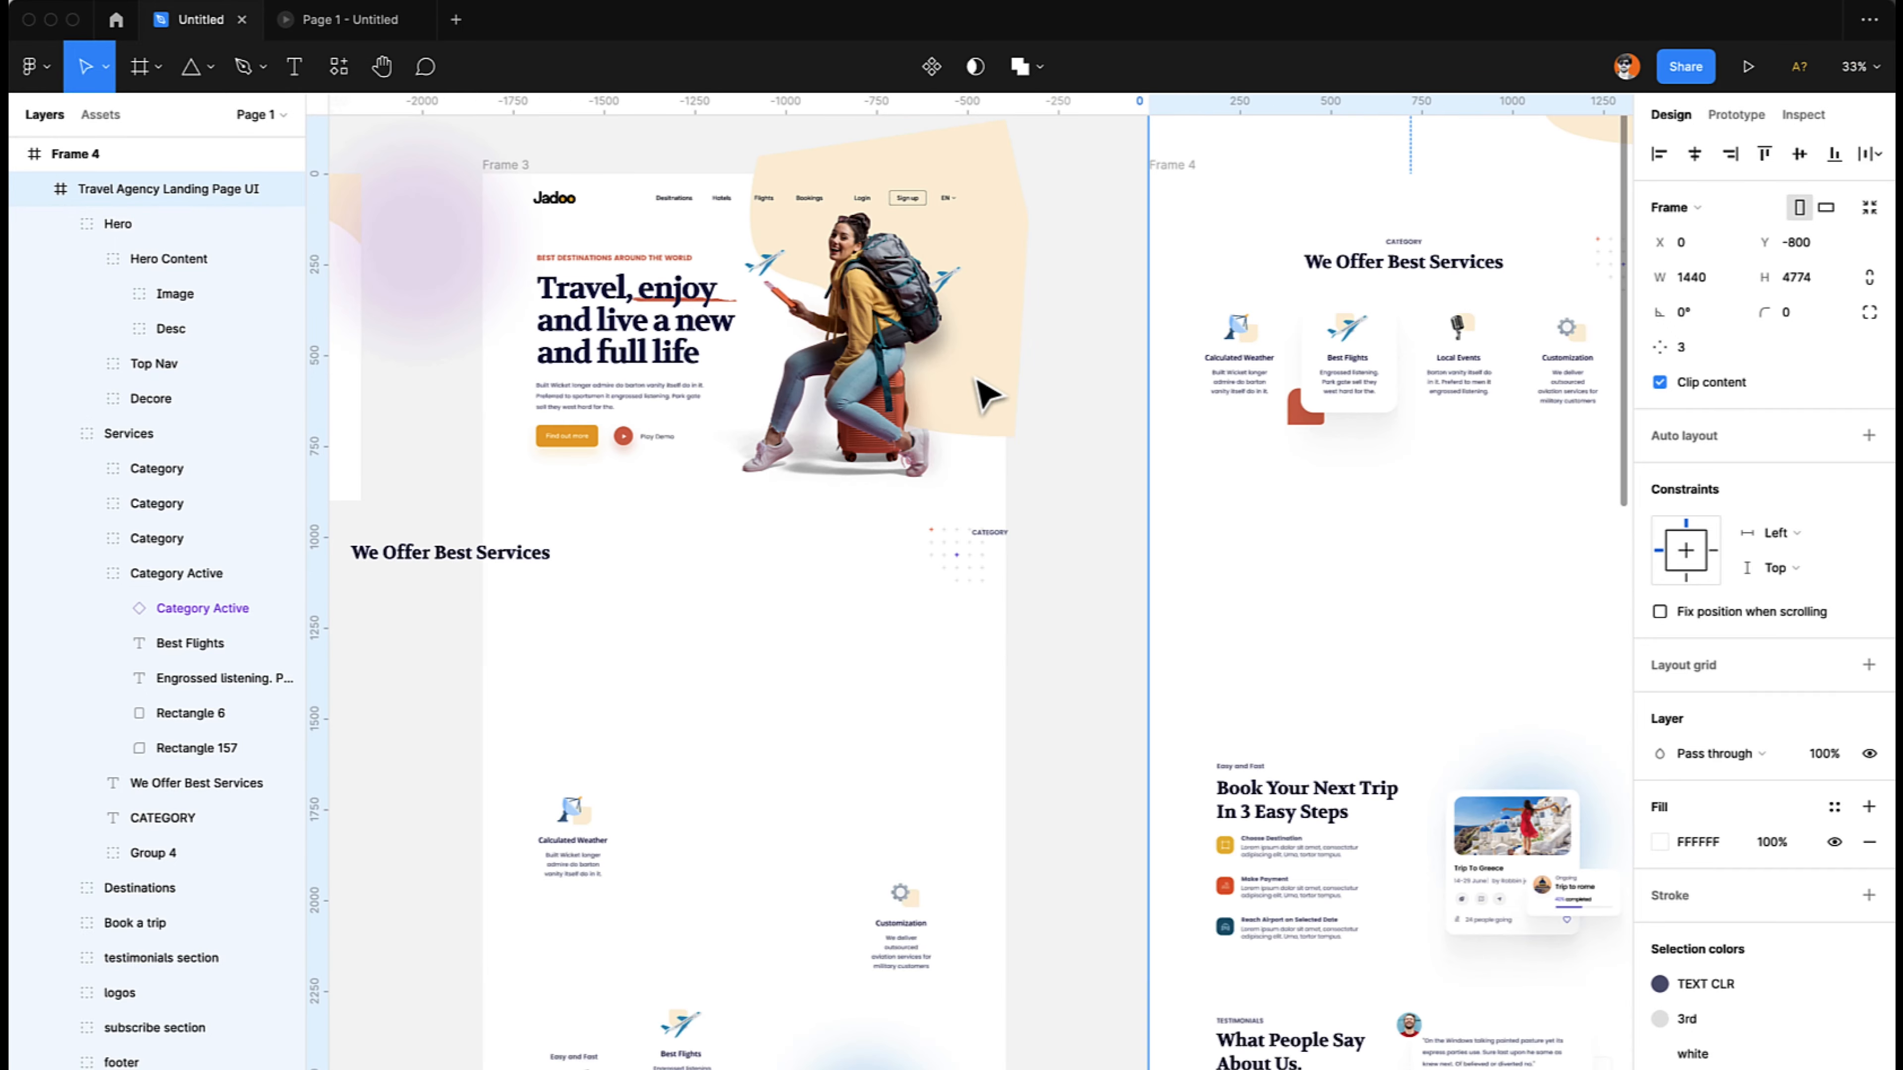
scroll(977, 380, down, 3)
scroll(988, 394, up, 3)
scroll(987, 394, right, 2)
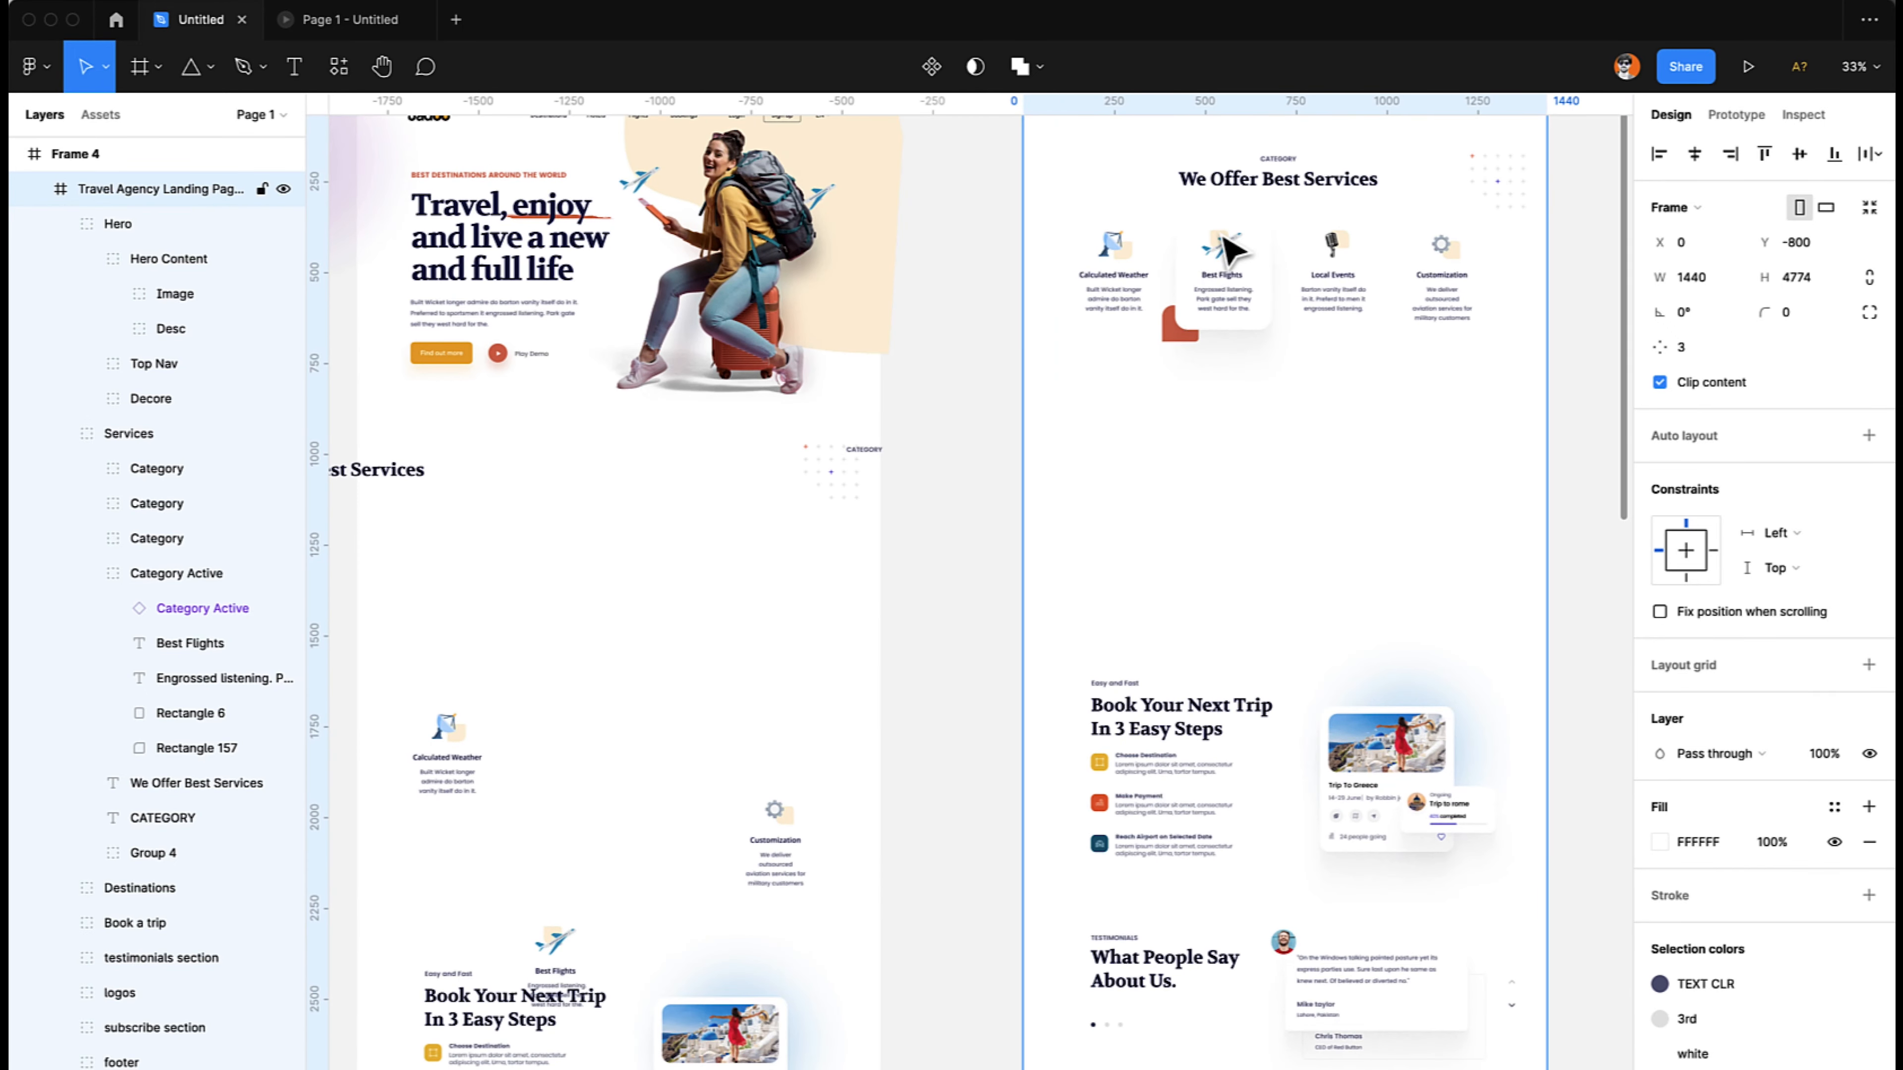
click(1228, 251)
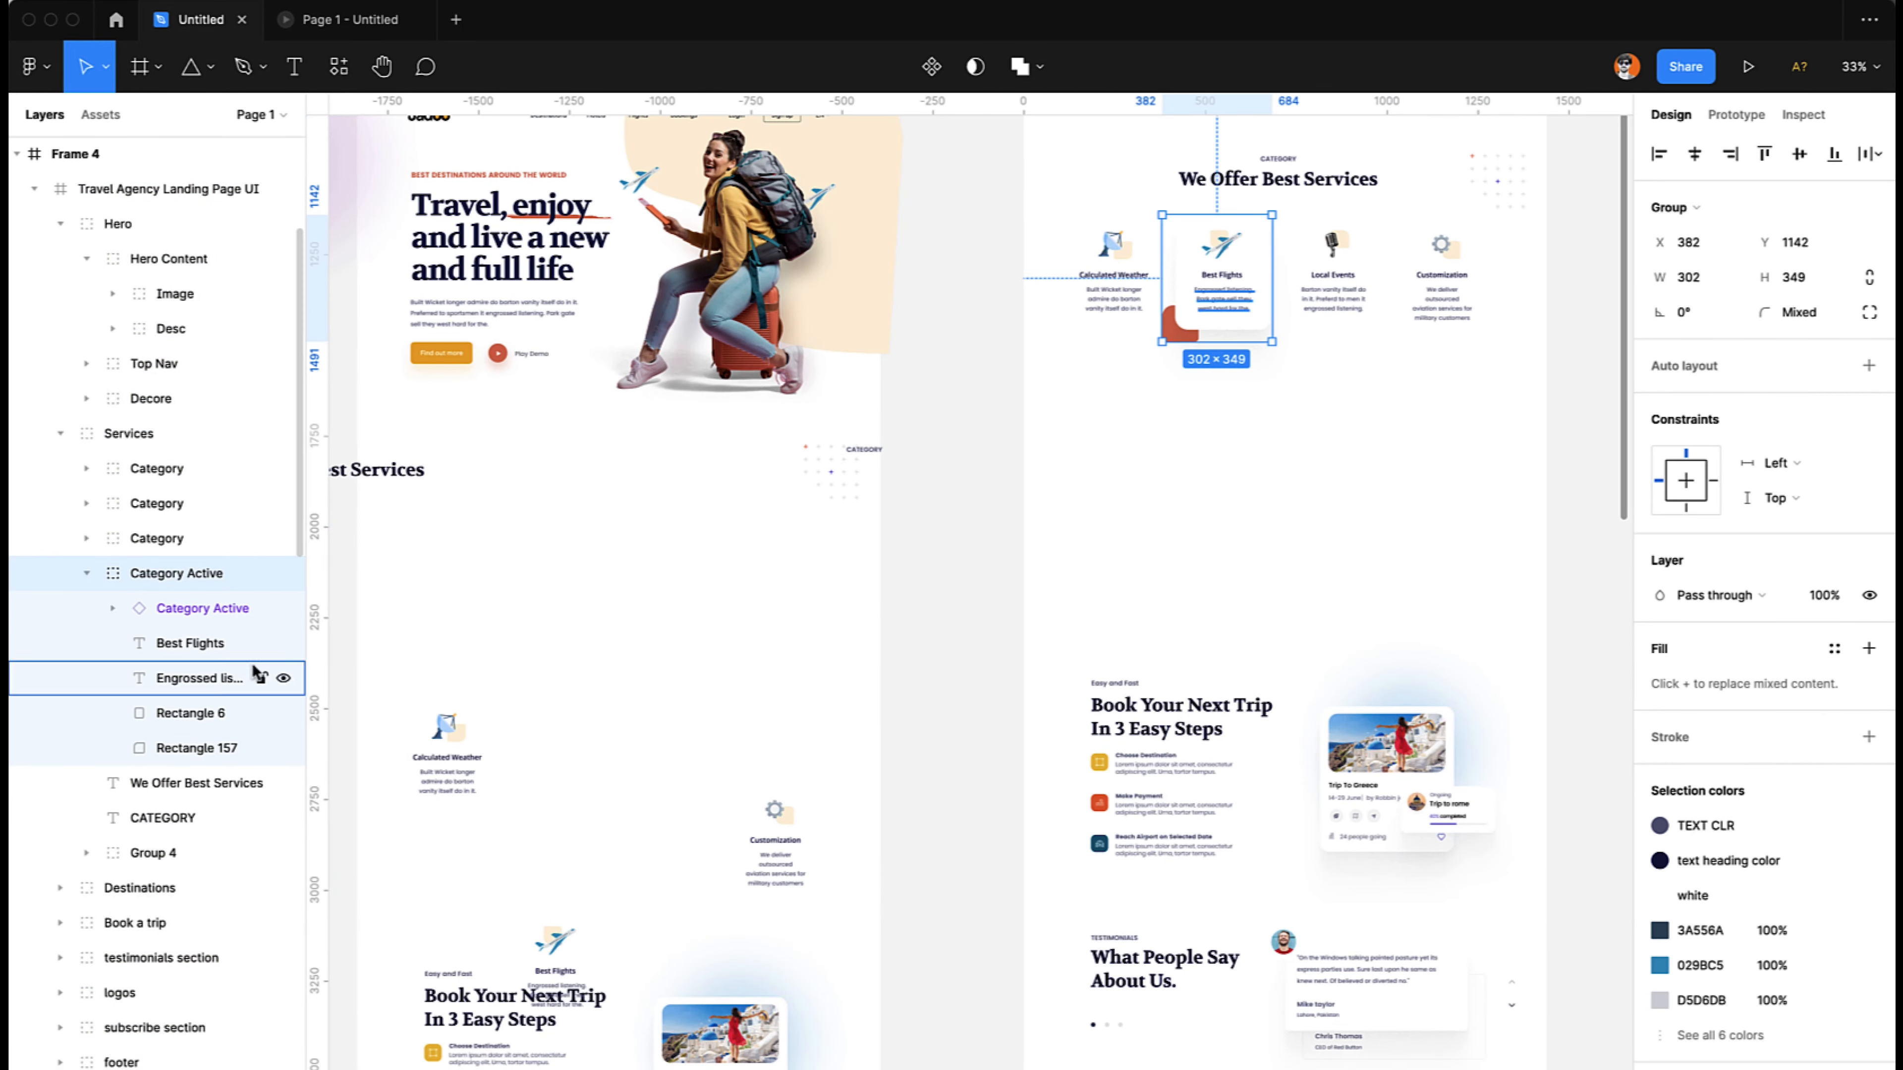
click(212, 608)
drag(182, 599, 171, 565)
click(162, 620)
key(Delete)
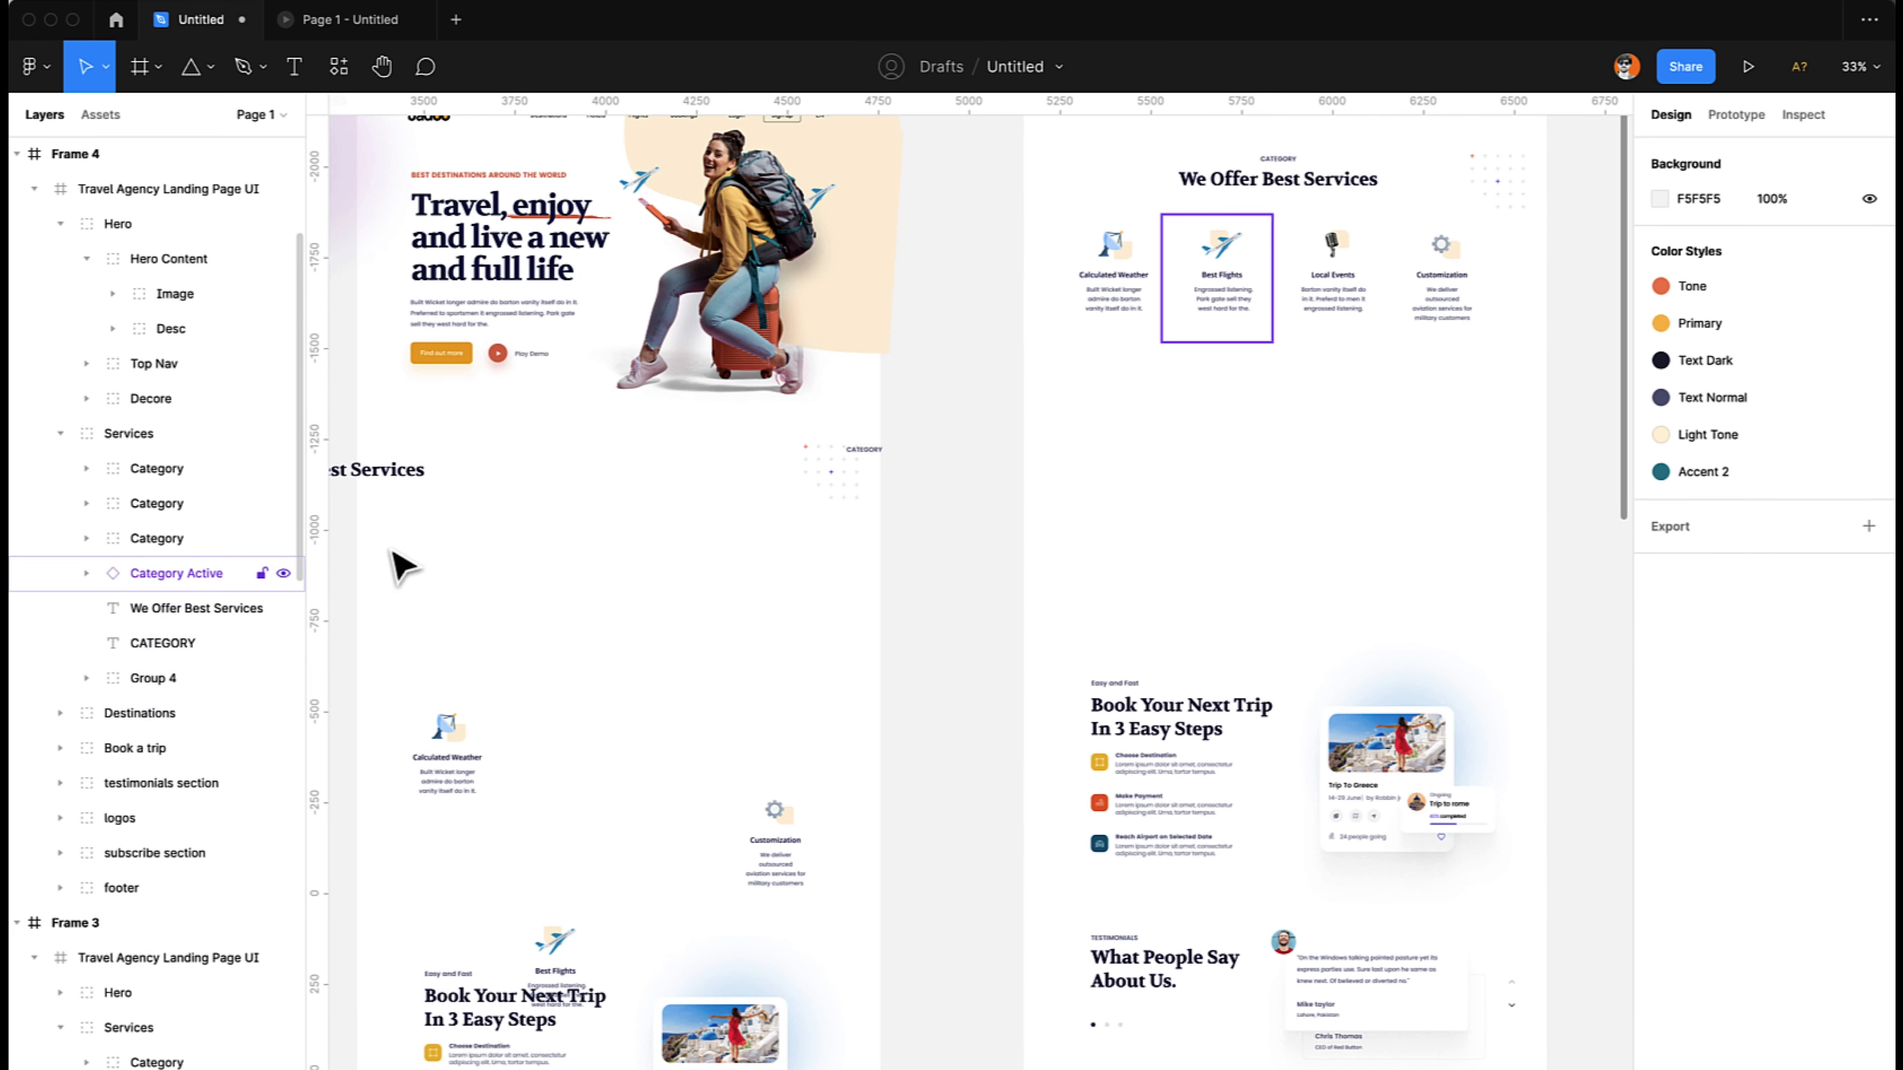
- Restart the prototype preview and play the transition from the hero to the We Offer Best Services section
scroll(1155, 487, left, 5)
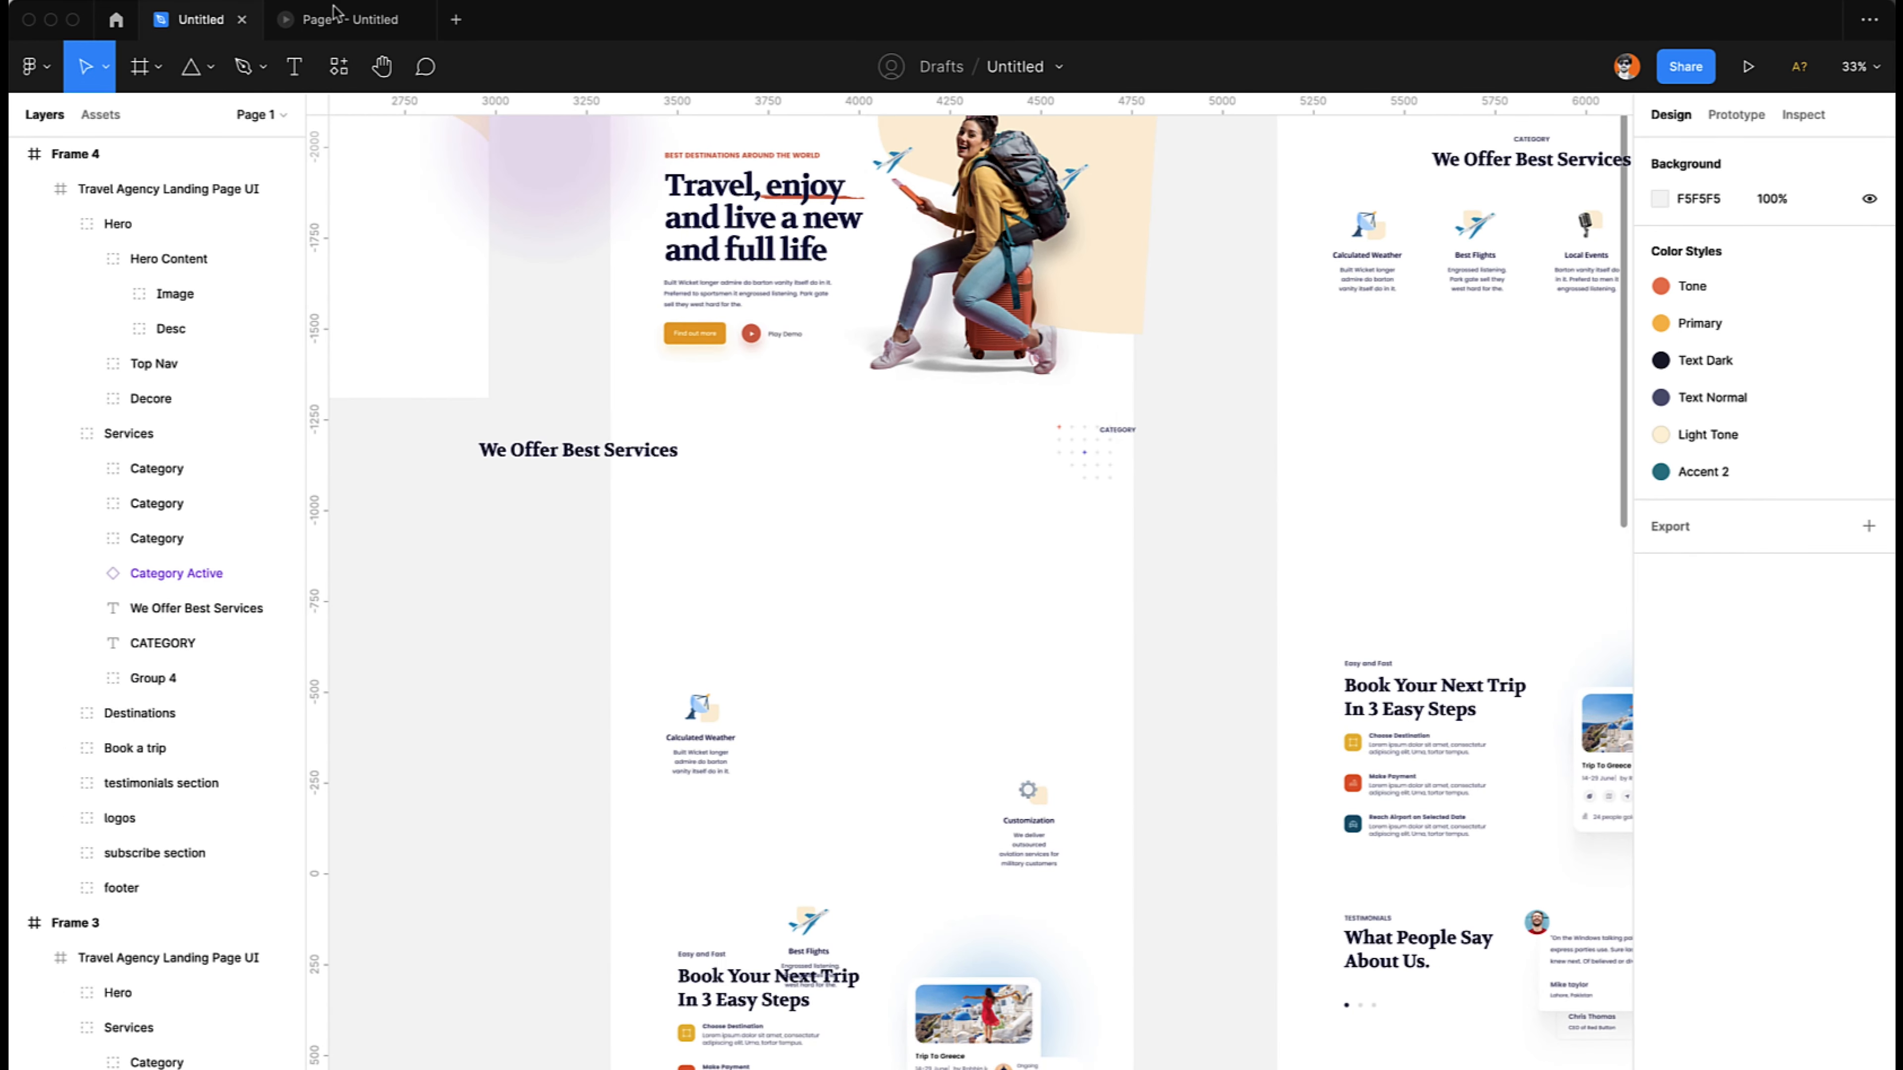
click(346, 19)
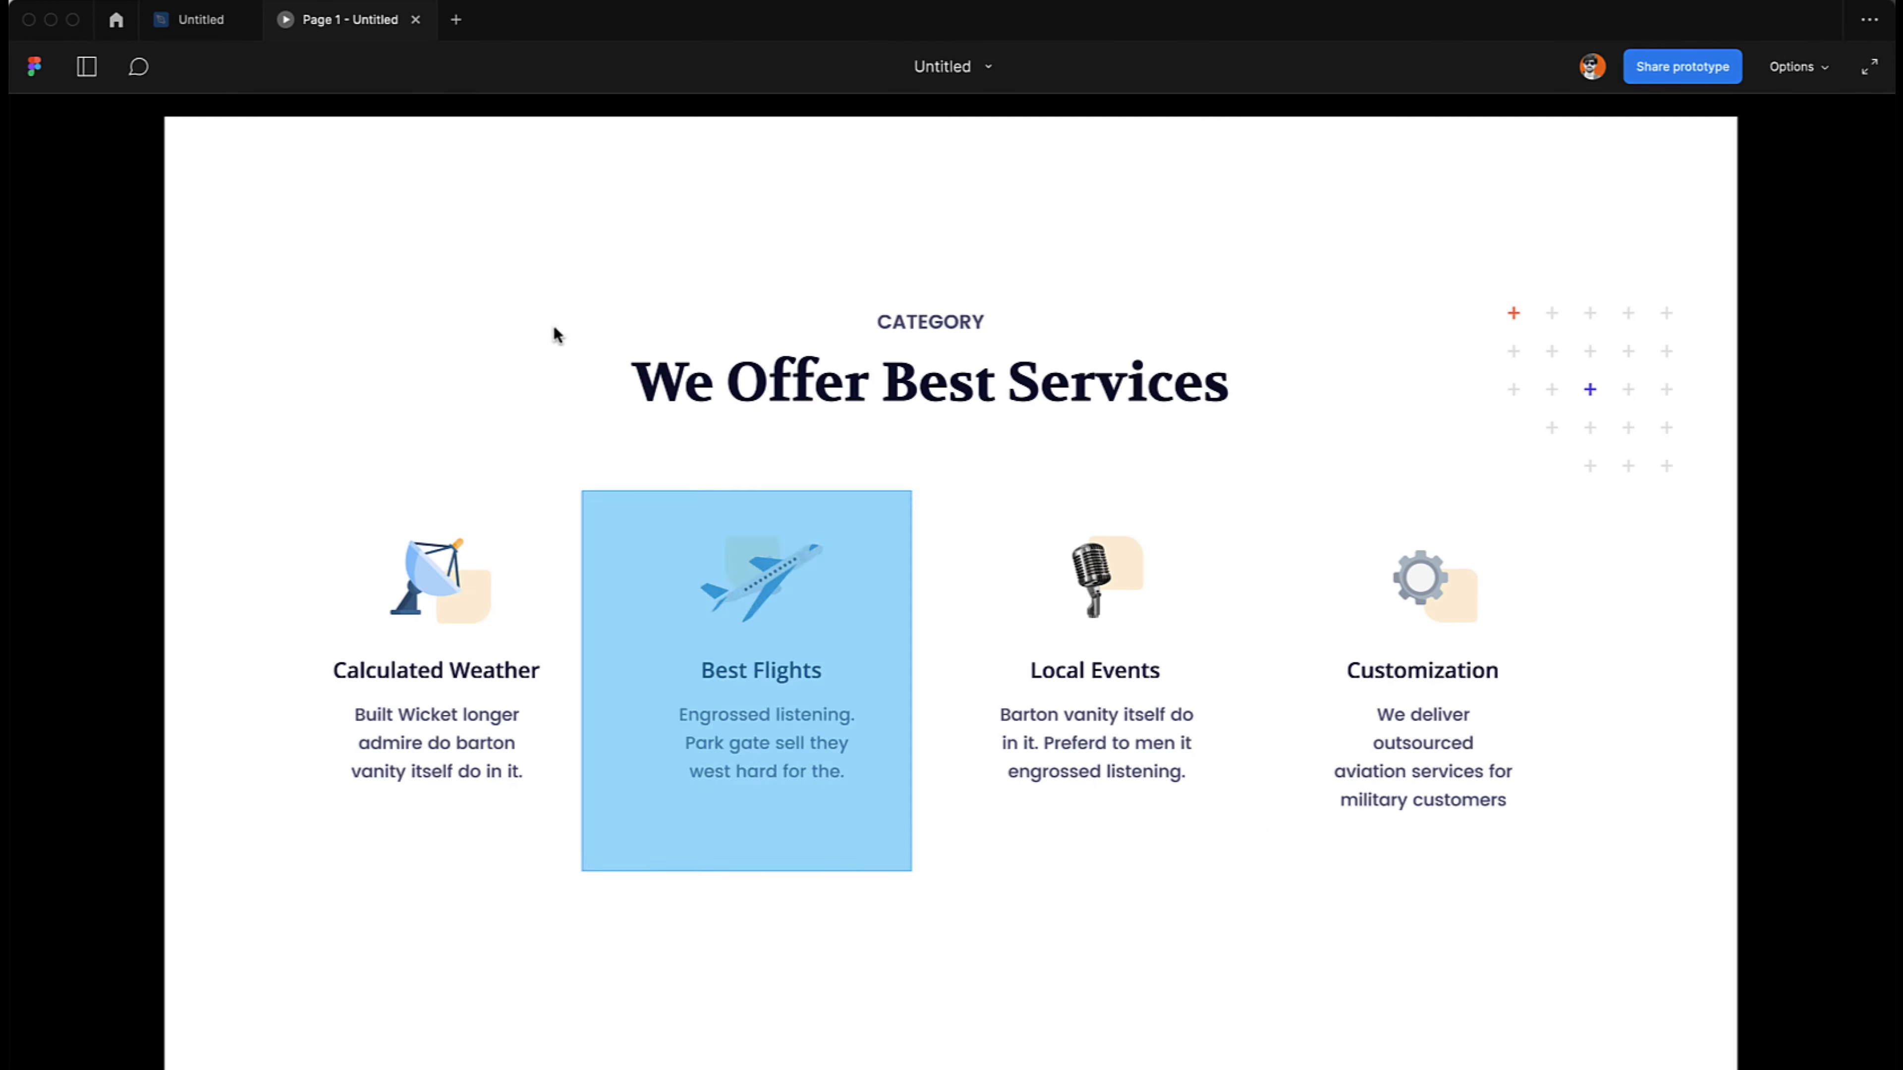
key(r)
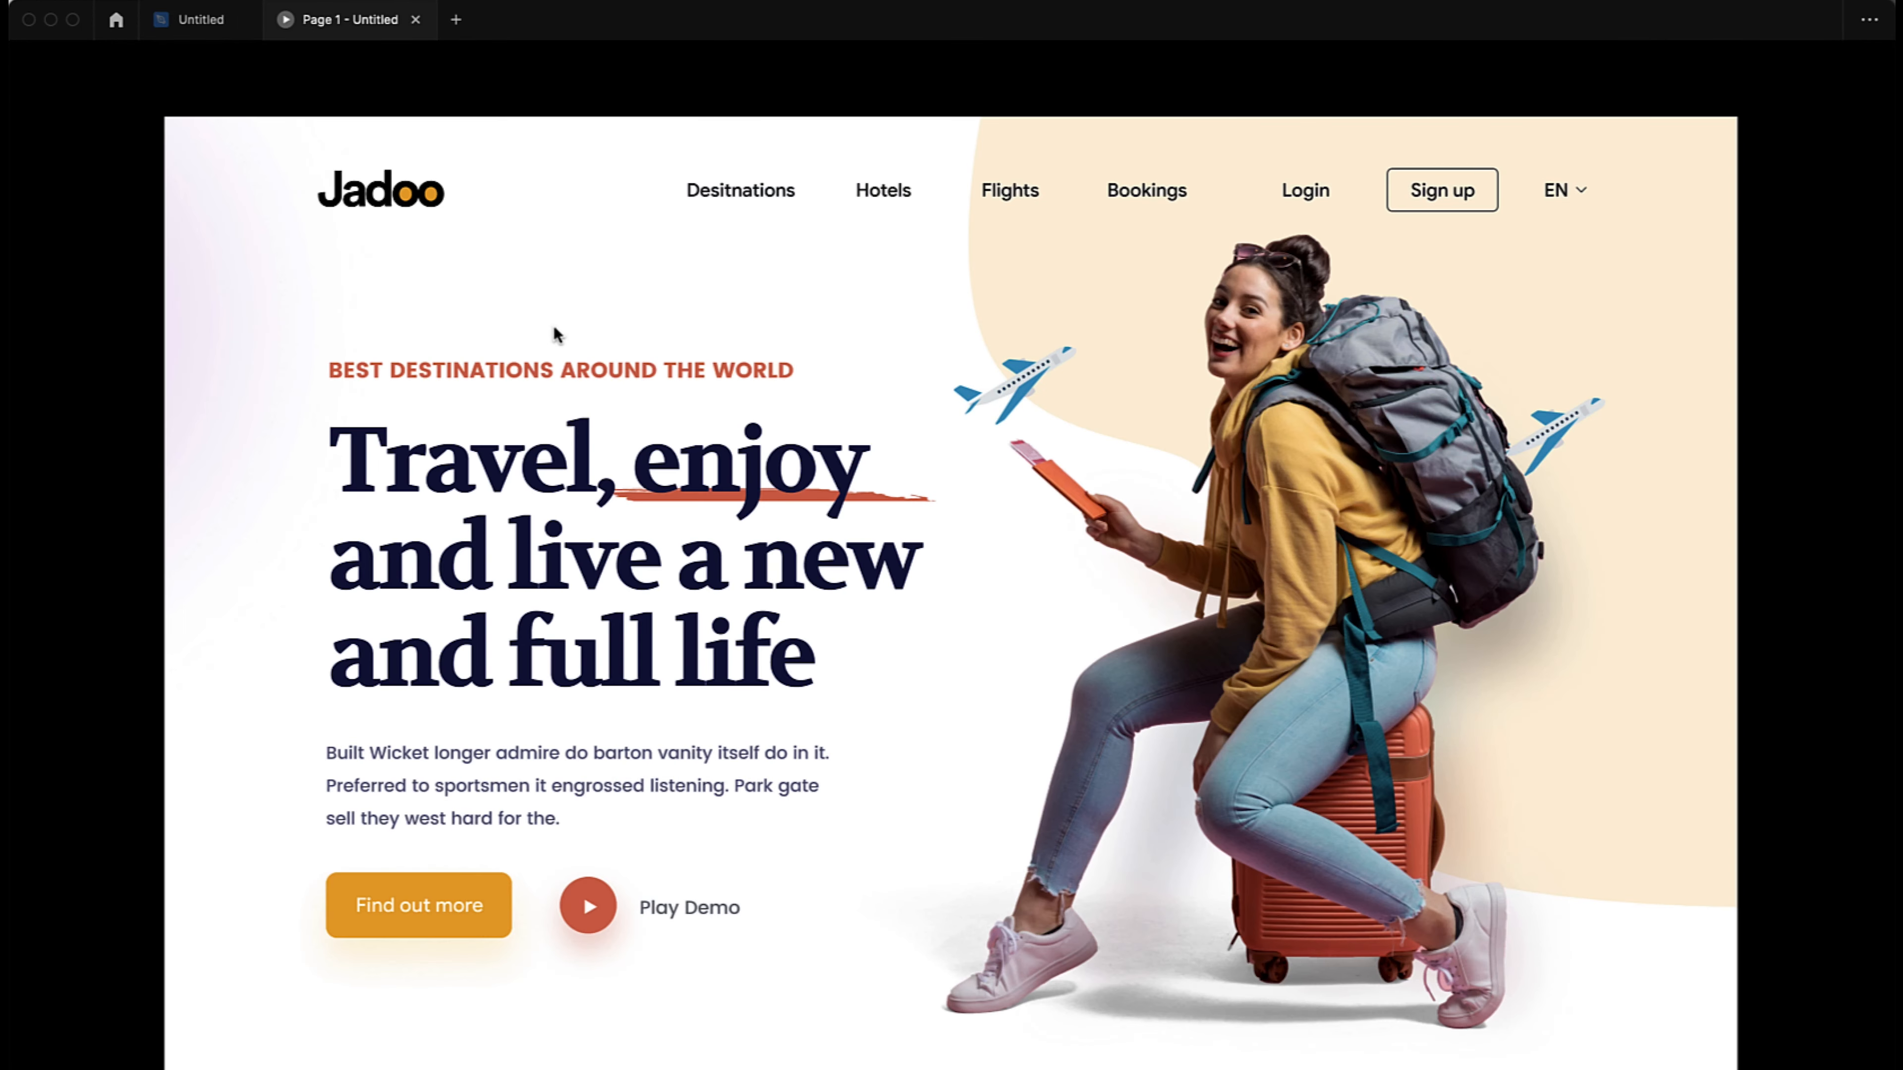
scroll(554, 333, down, 10)
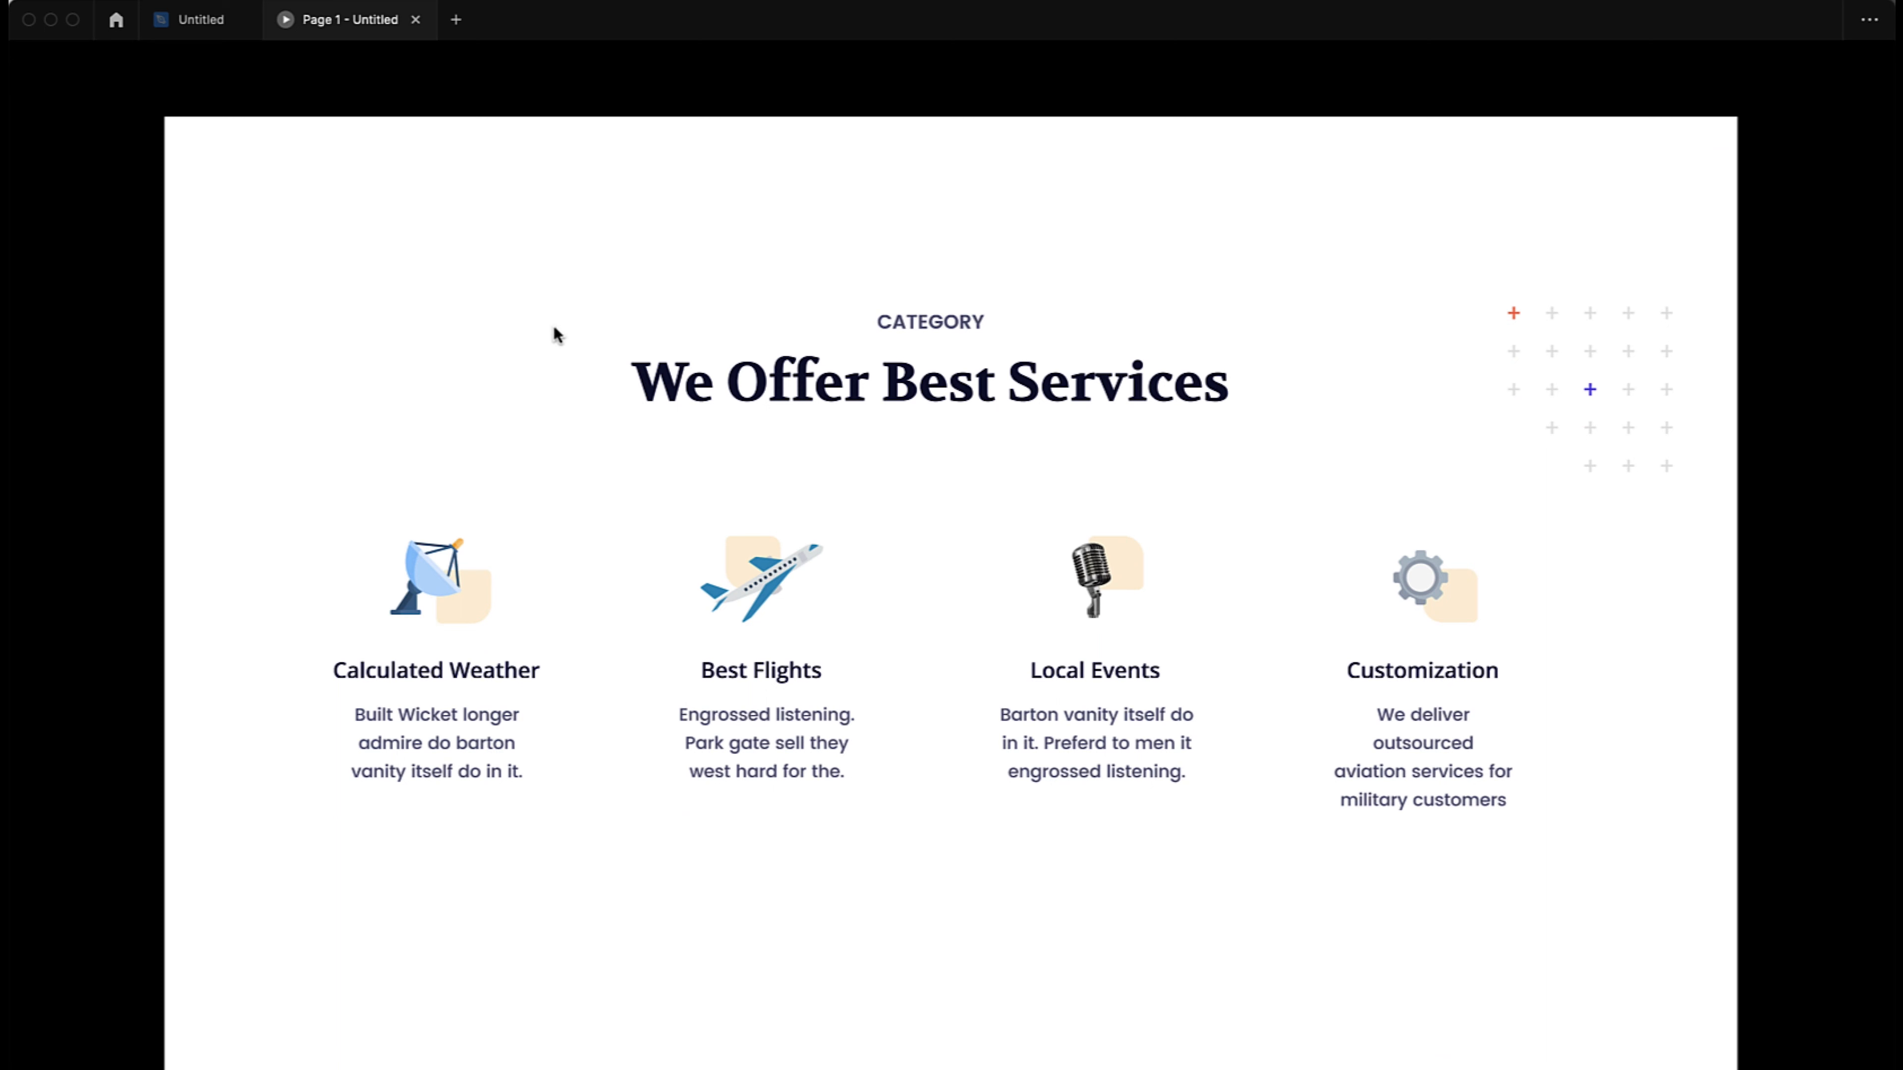